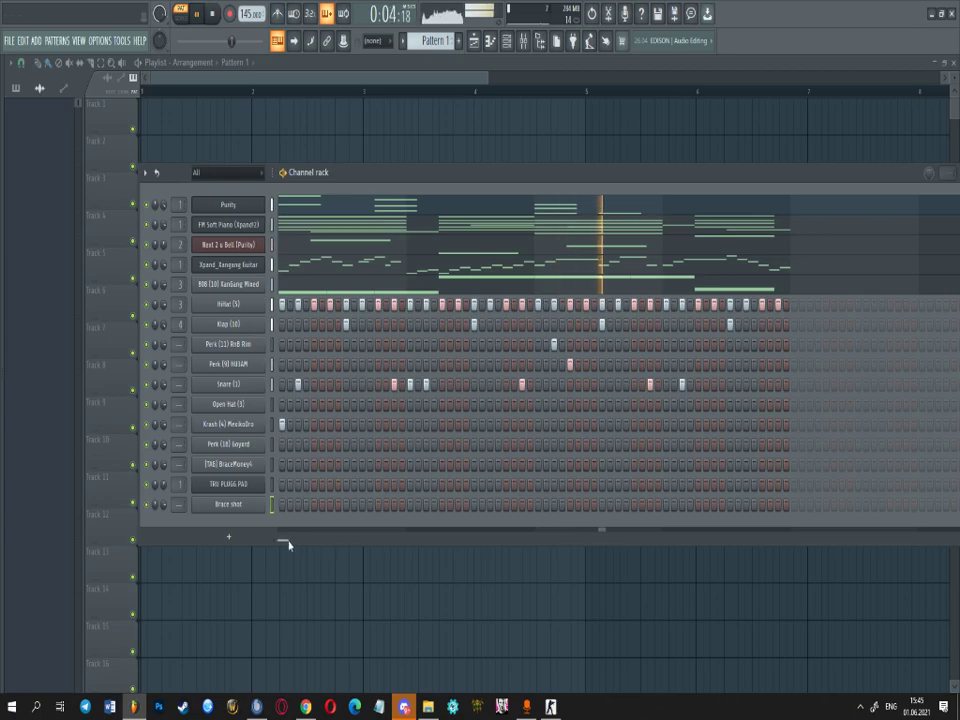
- Open the HiHat (5) channel in the piano roll and add two extra C5 hits just before beat 3 of bar 2
right_click(260, 300)
left_click(288, 304)
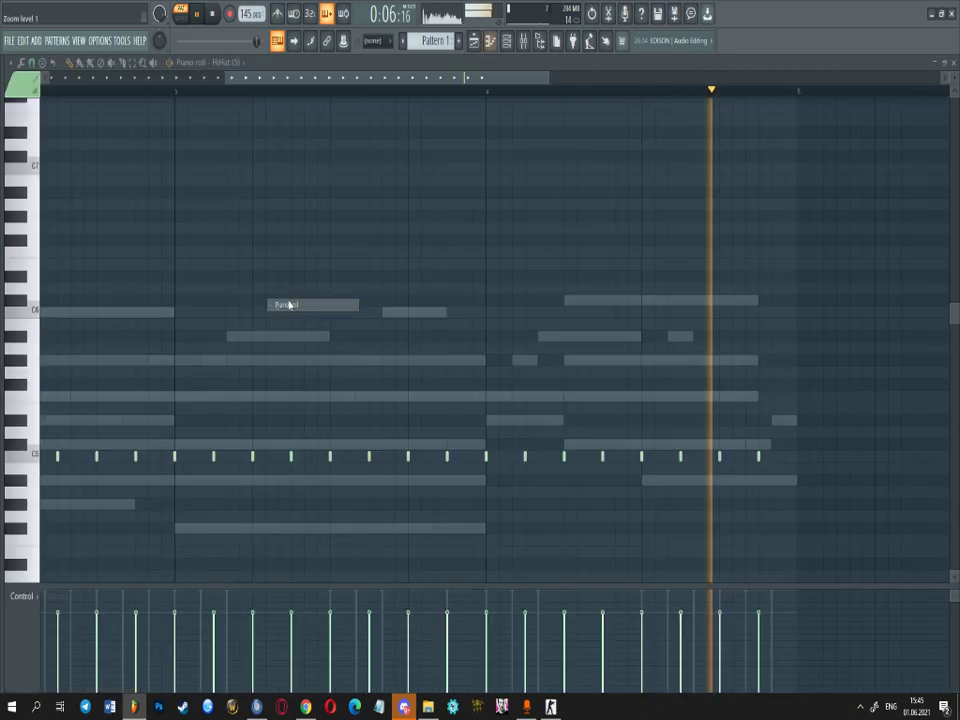
scroll(310, 325, "down", 3)
scroll(61, 314, "up", 2)
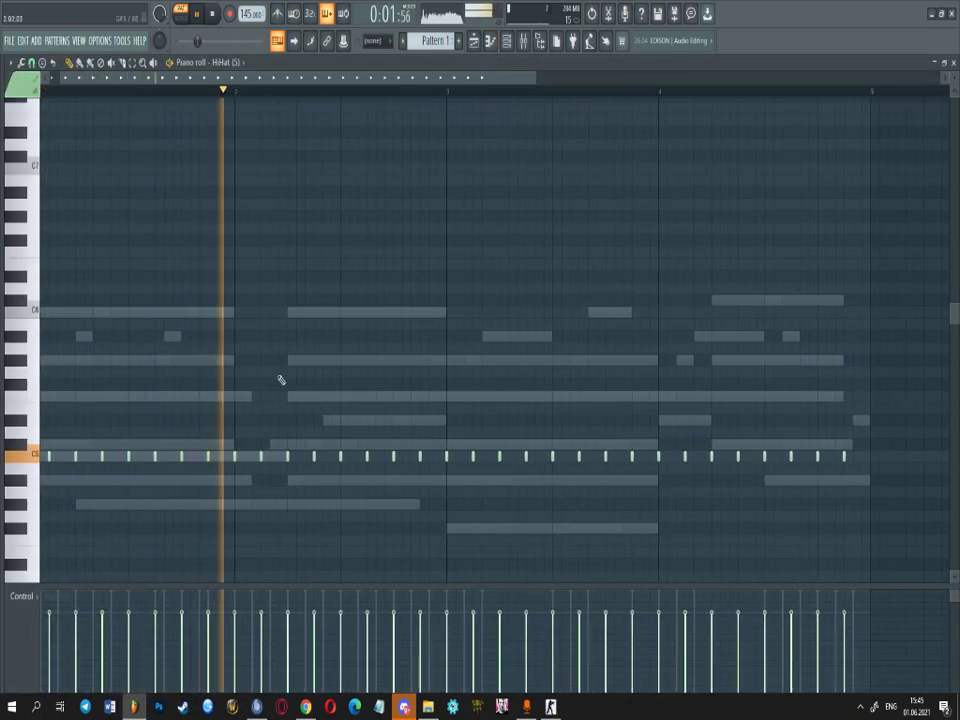
scroll(354, 467, "up", 2)
left_click(360, 459)
right_click(375, 461)
key("space")
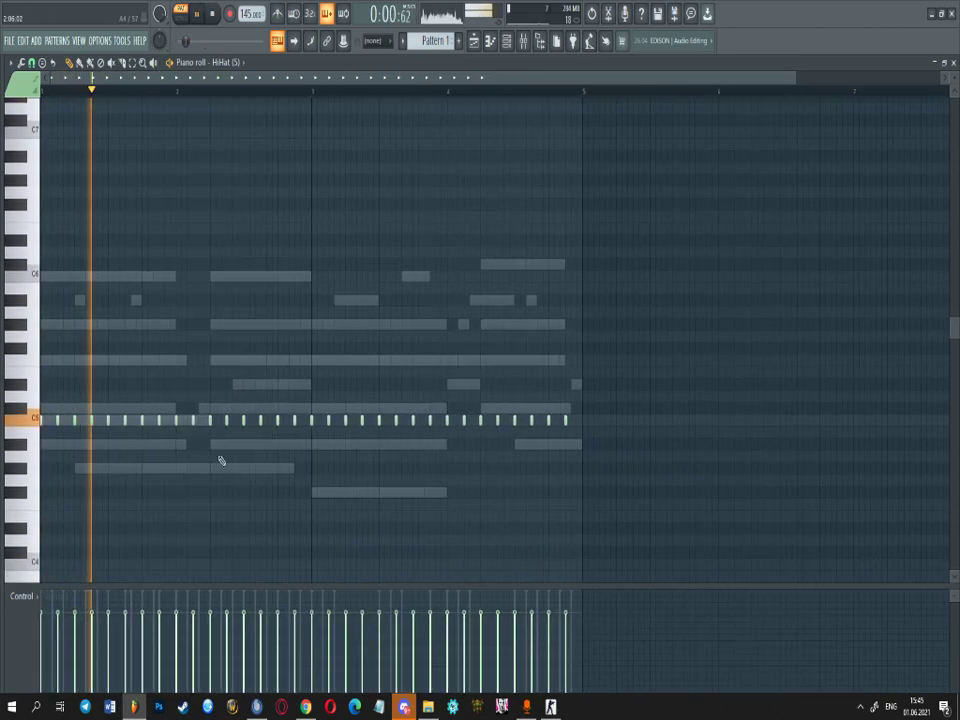
scroll(323, 438, "up", 4)
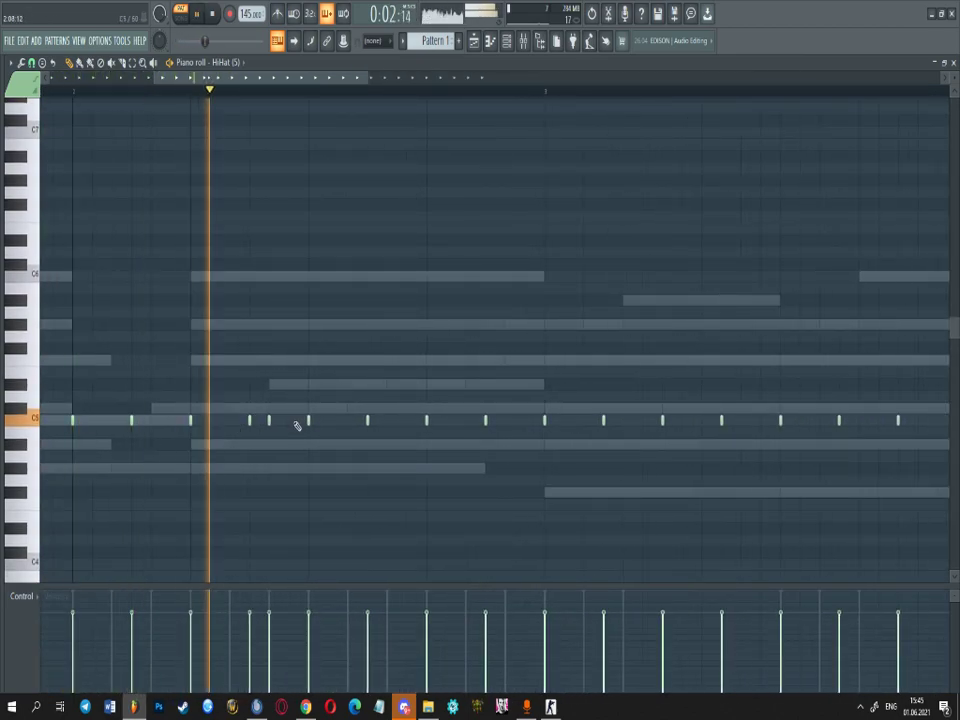
scroll(300, 421, "down", 4)
scroll(340, 420, "up", 2)
scroll(385, 420, "down", 3)
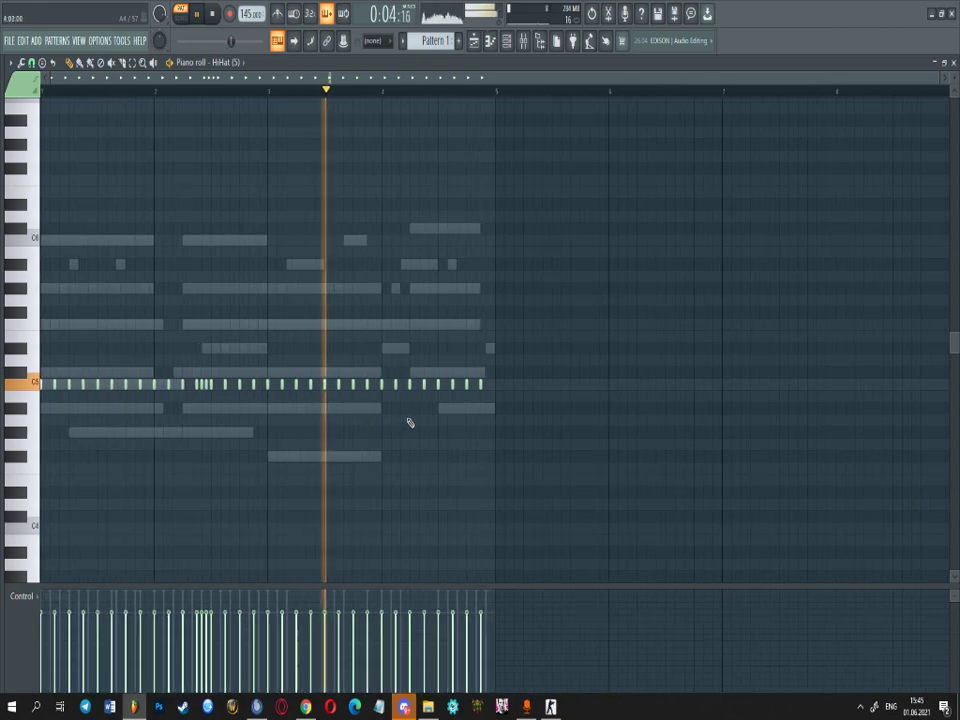
scroll(380, 408, "up", 5)
left_click(374, 385)
right_click(374, 385)
scroll(376, 403, "down", 2)
scroll(452, 206, "down", 3)
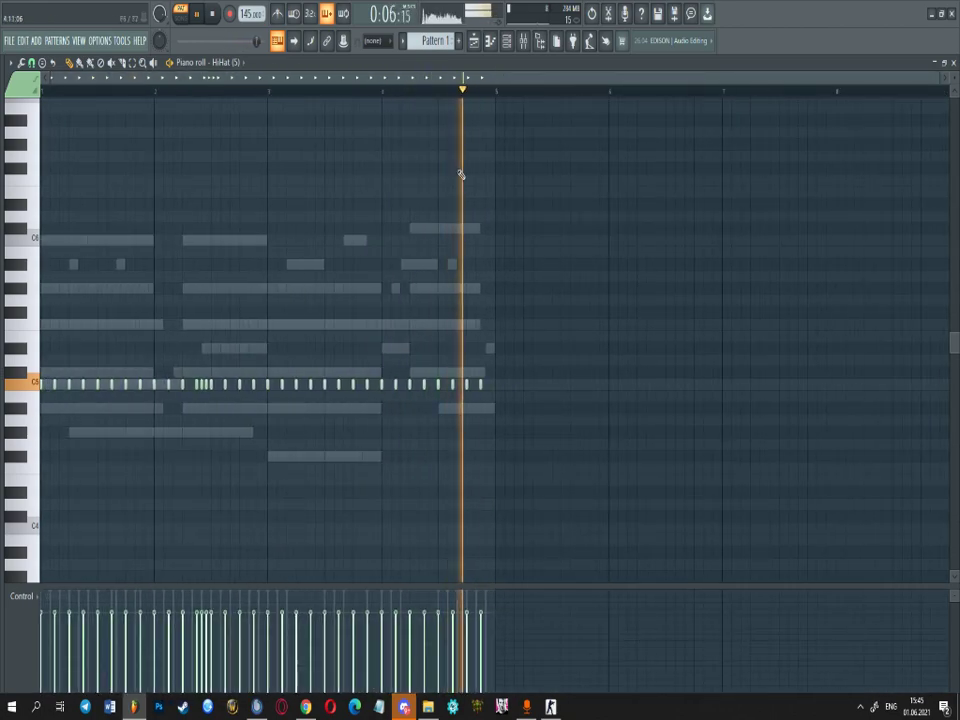
- Extend the fast hi-hat roll to beat 4 of bar 2 by adding two C5 hits between each pair of regular hits
scroll(276, 386, "up", 4)
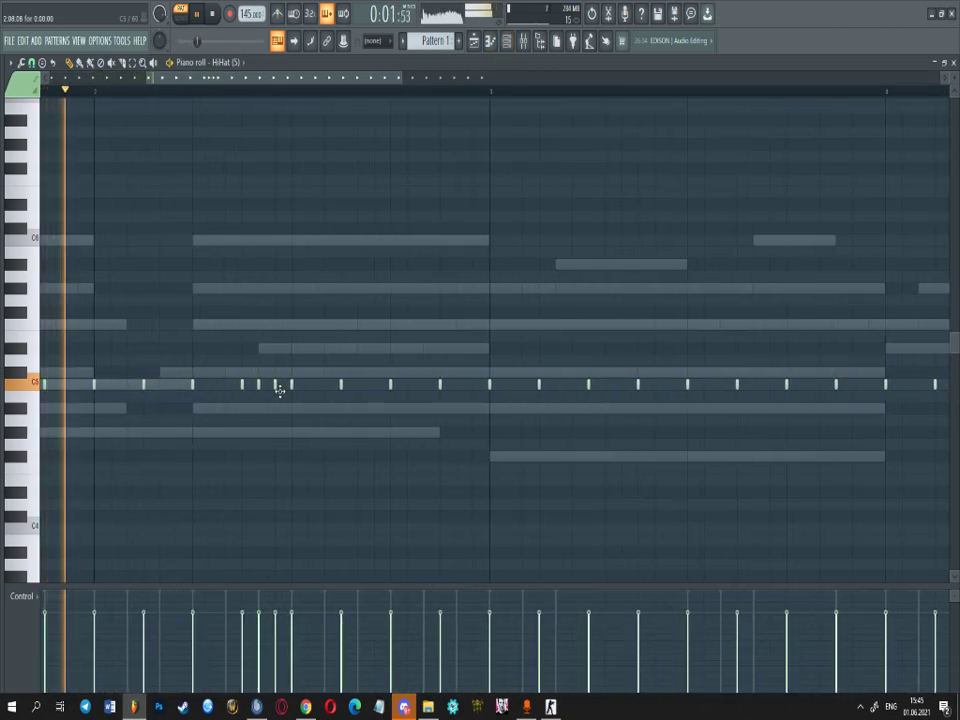
left_click(308, 386)
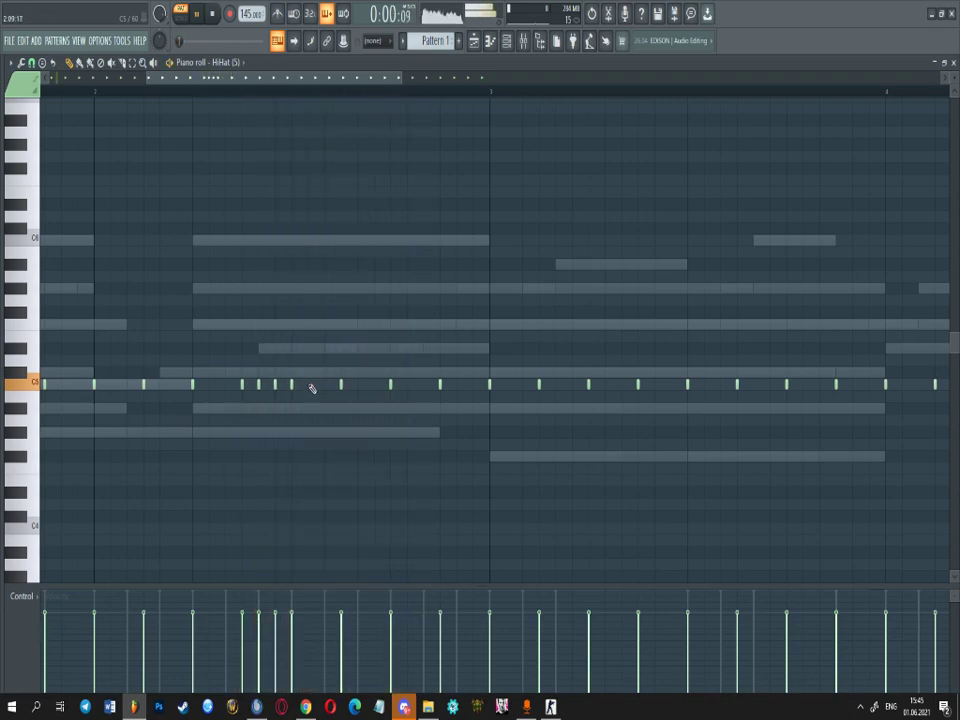
right_click(324, 386)
right_click(308, 386)
left_click(308, 386)
left_click(325, 386)
left_click(358, 386)
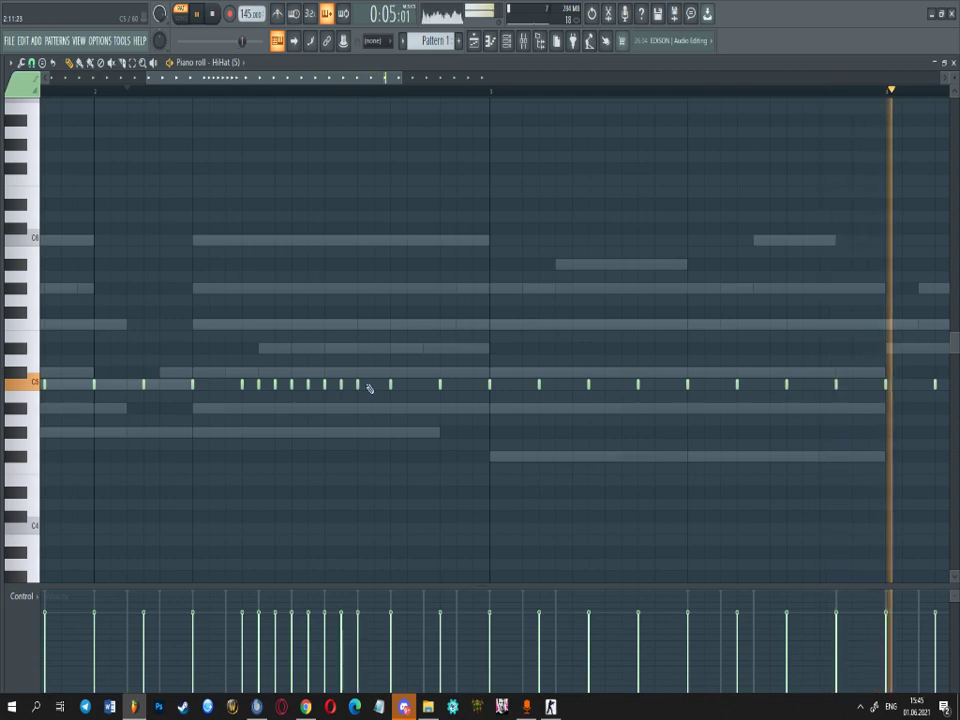
left_click(374, 386)
scroll(354, 434, "down", 3)
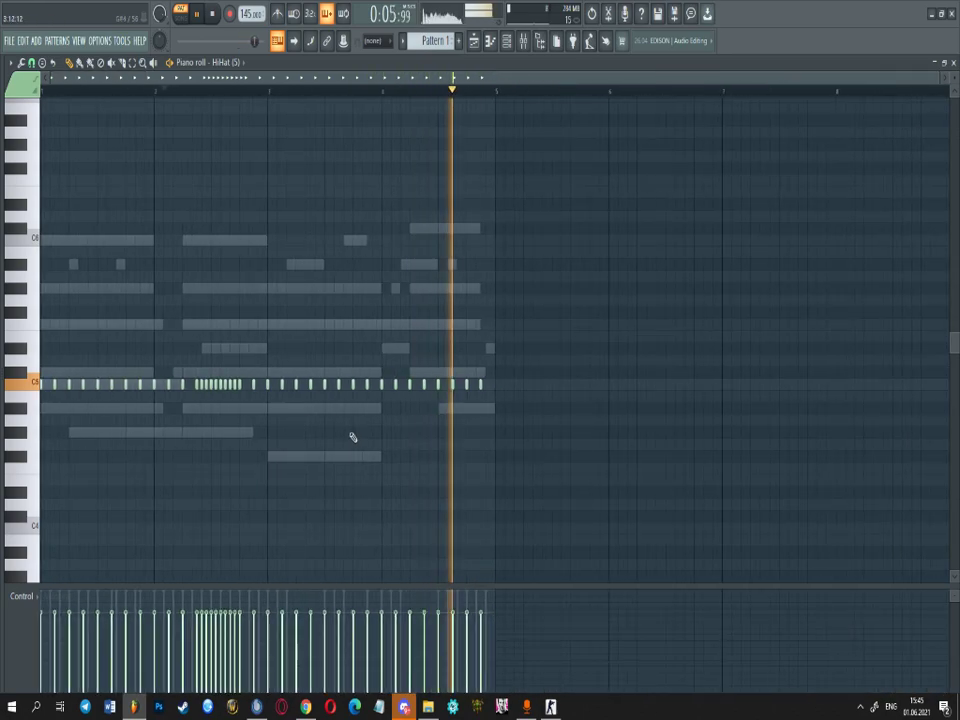
- Undo the added bar 2 roll so the HiHat (5) channel keeps only its evenly spaced hits
left_click(506, 42)
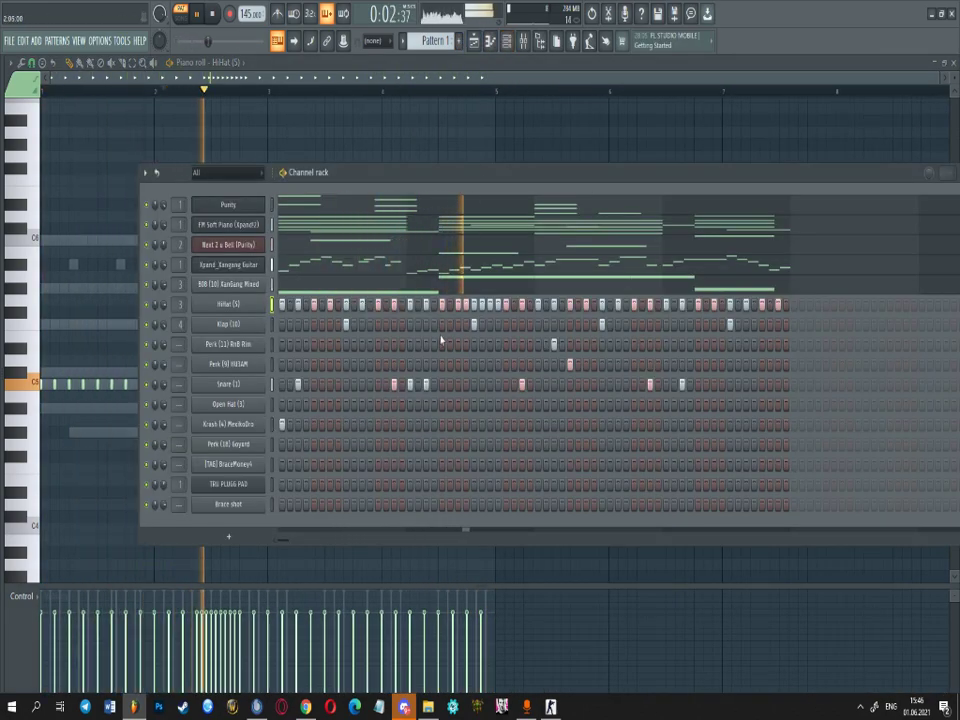
right_click(222, 305)
left_click(278, 306)
right_click(250, 306)
left_click(284, 308)
scroll(197, 380, "down", 4)
scroll(215, 386, "up", 3)
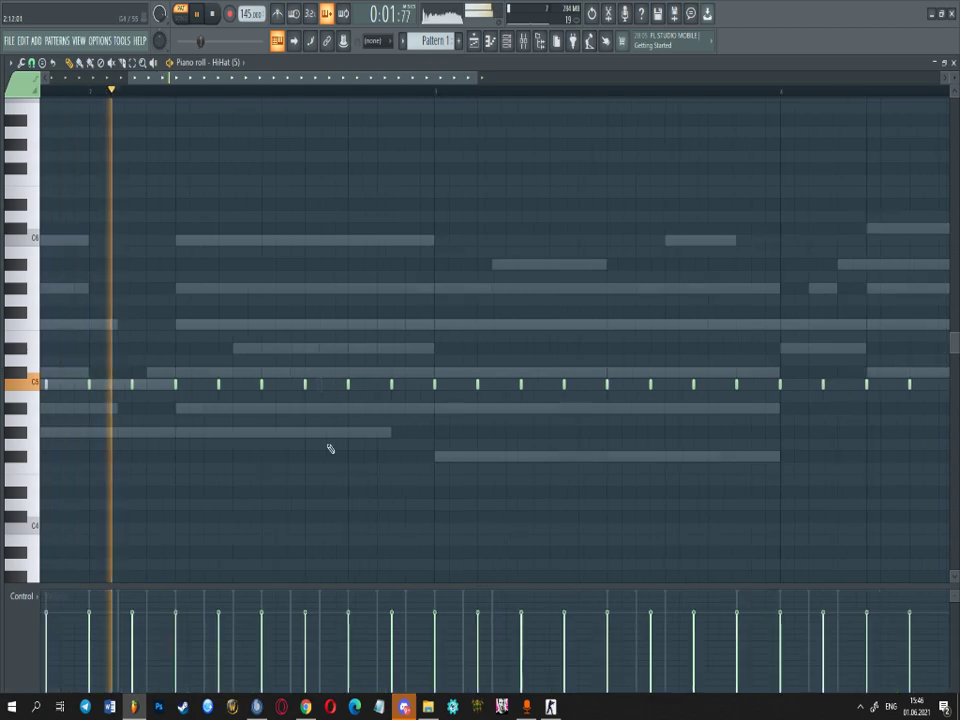
scroll(456, 197, "down", 3)
left_click(522, 40)
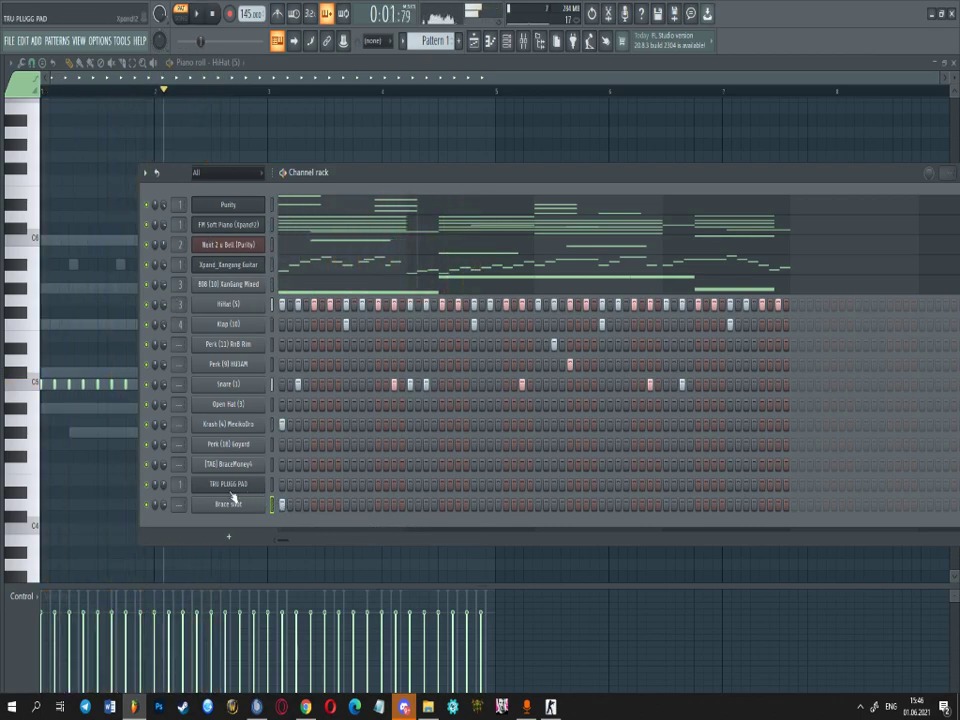
- Move the TRU PLUGG PAD channel directly above the 808 channel and open it in the piano roll
left_click(229, 505)
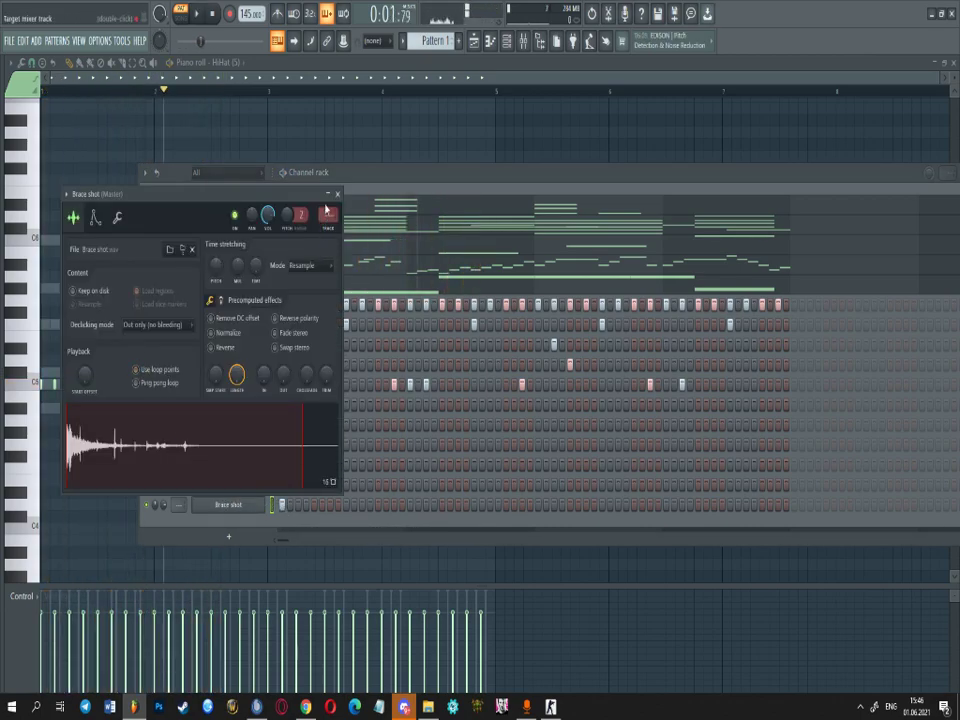
left_click(337, 193)
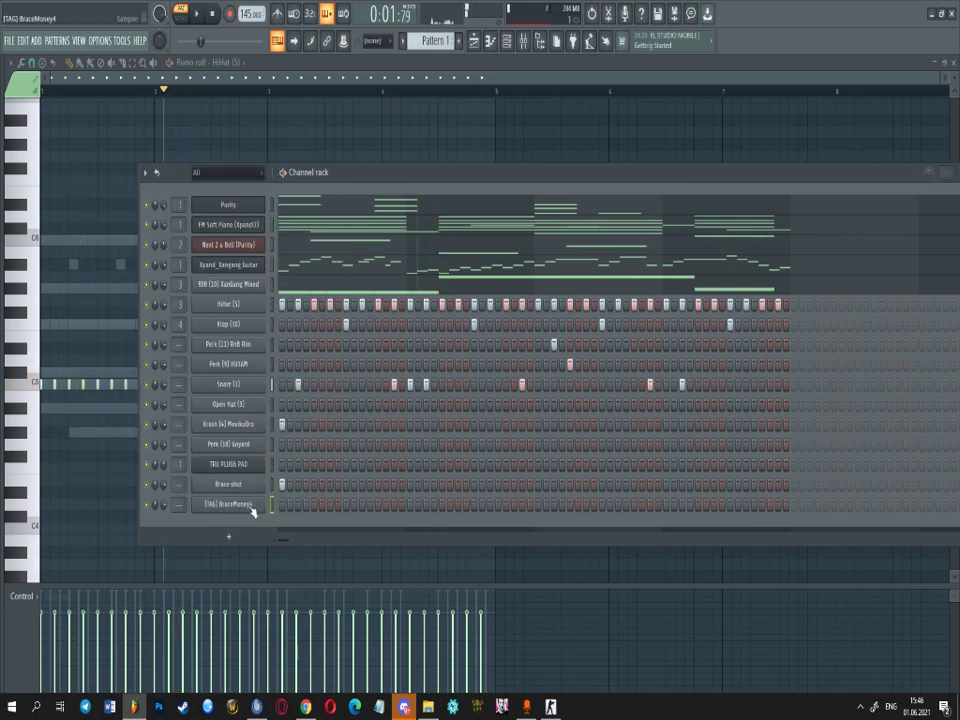
left_click_drag(232, 474, 228, 288)
right_click(244, 288)
left_click(312, 284)
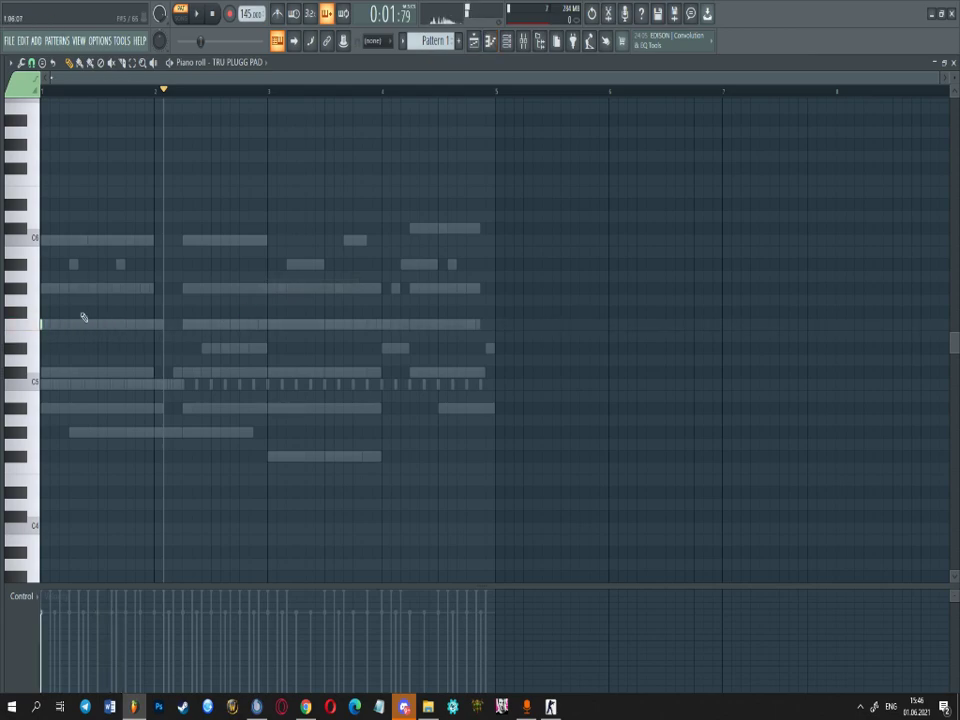
- Enter one-beat pad notes in bar 1: F5 on beat 1, a C#5, G#5 and C6 chord on beat 2, and A#4 on beat 3
left_click(212, 16)
key("space")
scroll(36, 290, "up", 4)
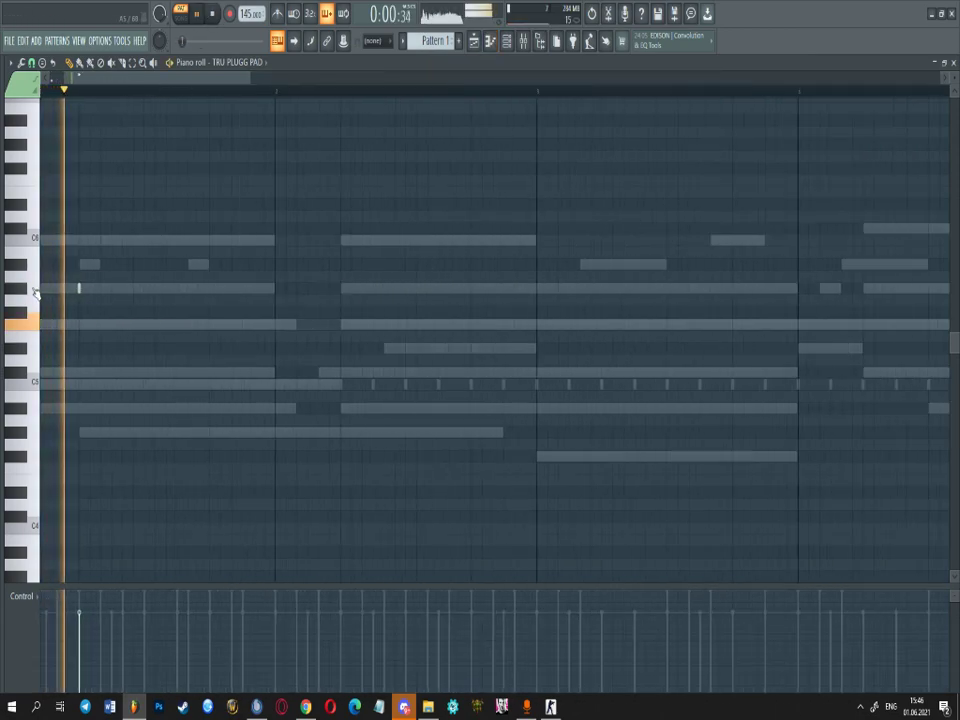
scroll(120, 210, "down", 2)
key("ctrl+l")
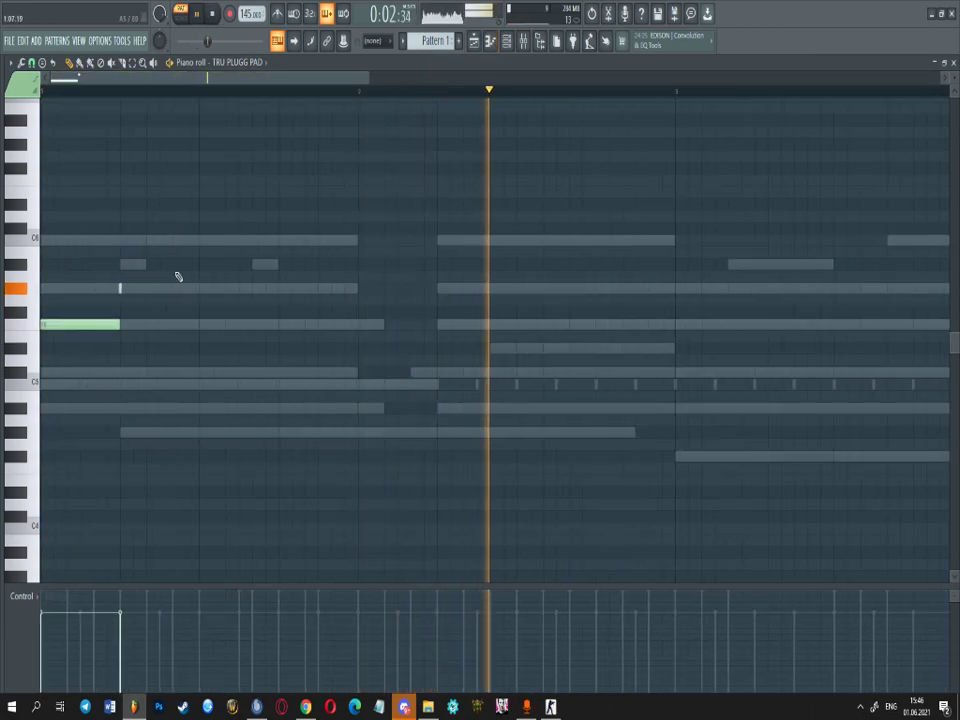
key("space")
right_click(128, 283)
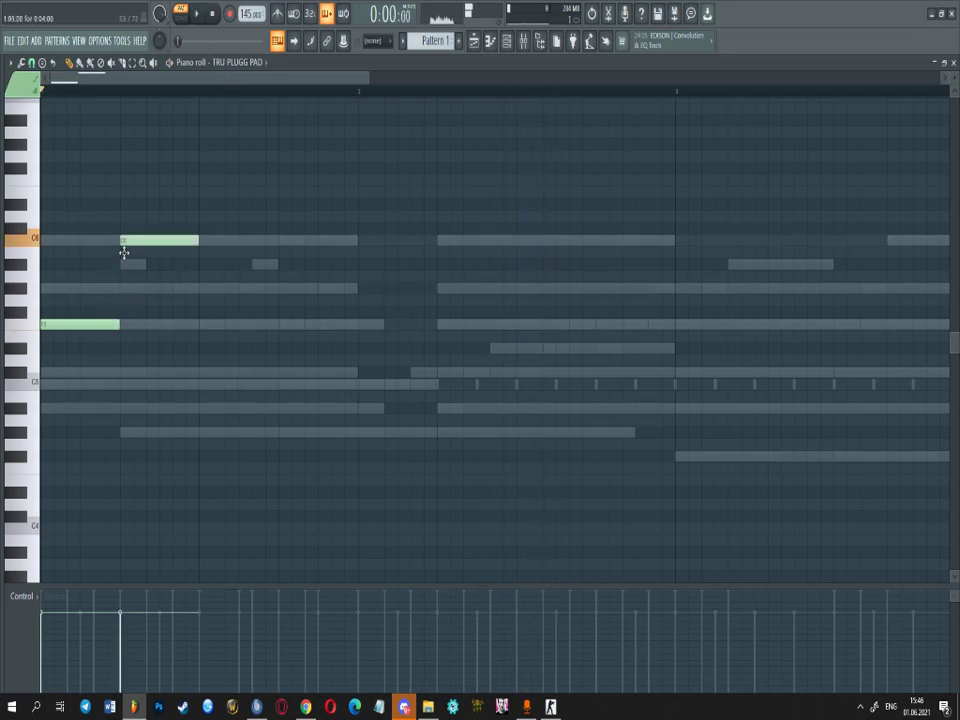
left_click(208, 406)
- Set the TRU PLUGG PAD channel volume to about 94% while playing the pattern, and return to its piano roll
left_click(505, 41)
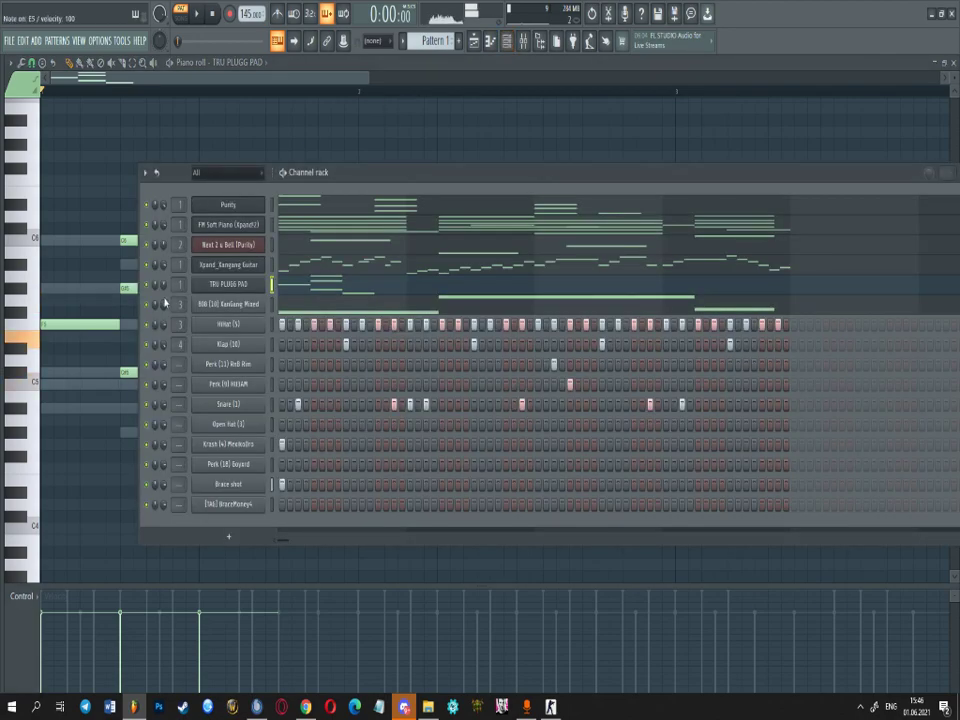
key("space")
key("space")
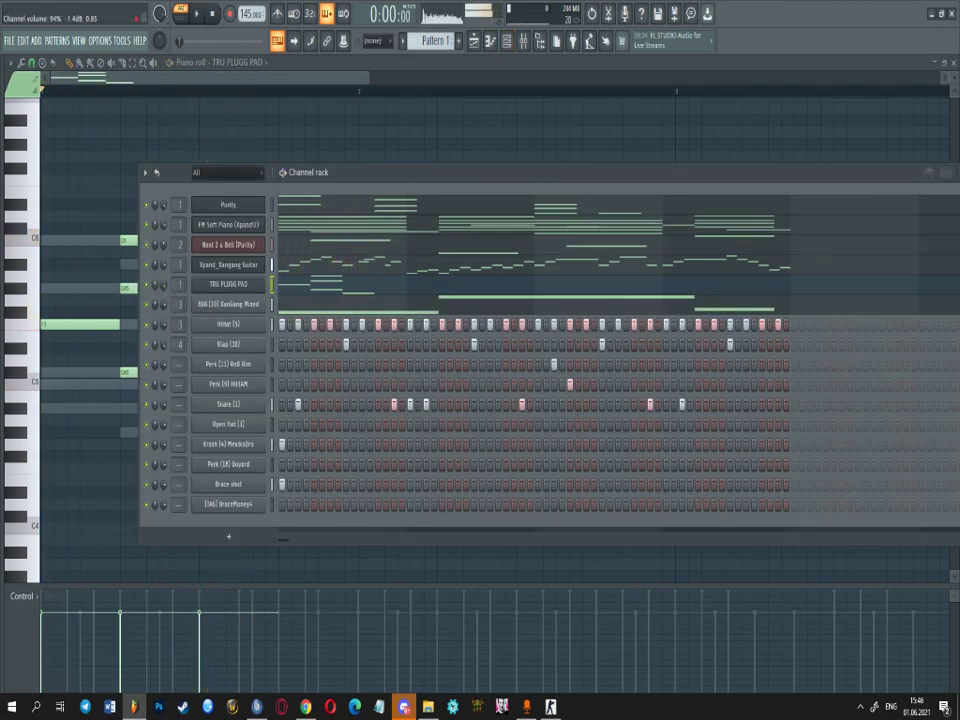
key("space")
left_click(322, 289)
left_click(325, 289)
- Add half-beat G#4 and A#4 notes on beat 4 of bar 1 and C5 at bar 2, with all pad velocities at maximum
key("space")
key("space")
left_click(280, 433)
left_click(321, 408)
left_click(361, 384)
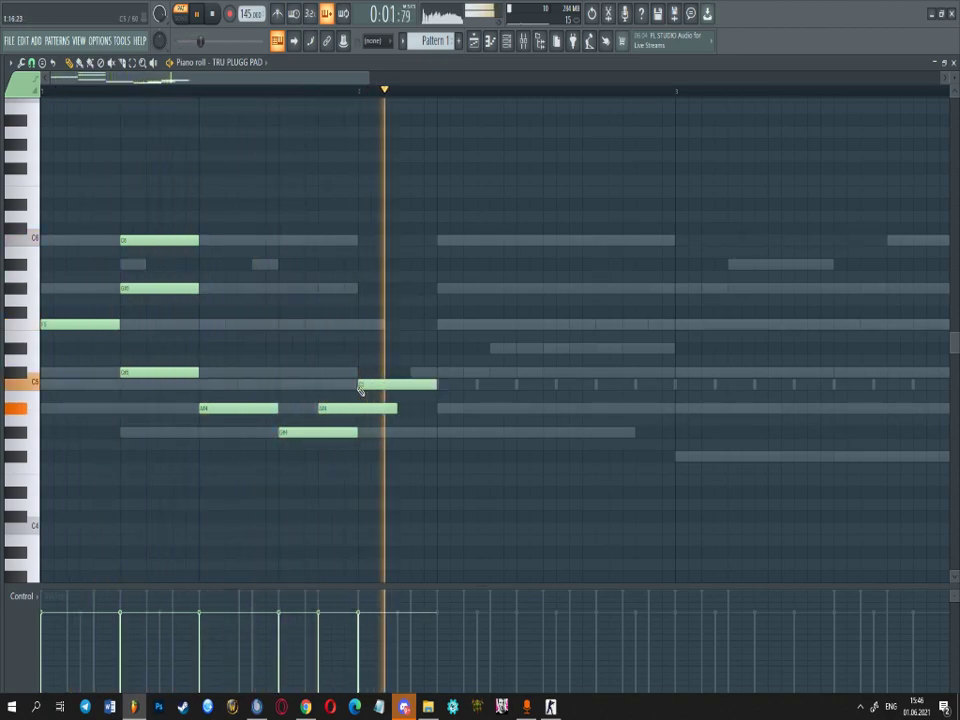
left_click_drag(365, 430, 324, 447)
left_click_drag(403, 414, 369, 421)
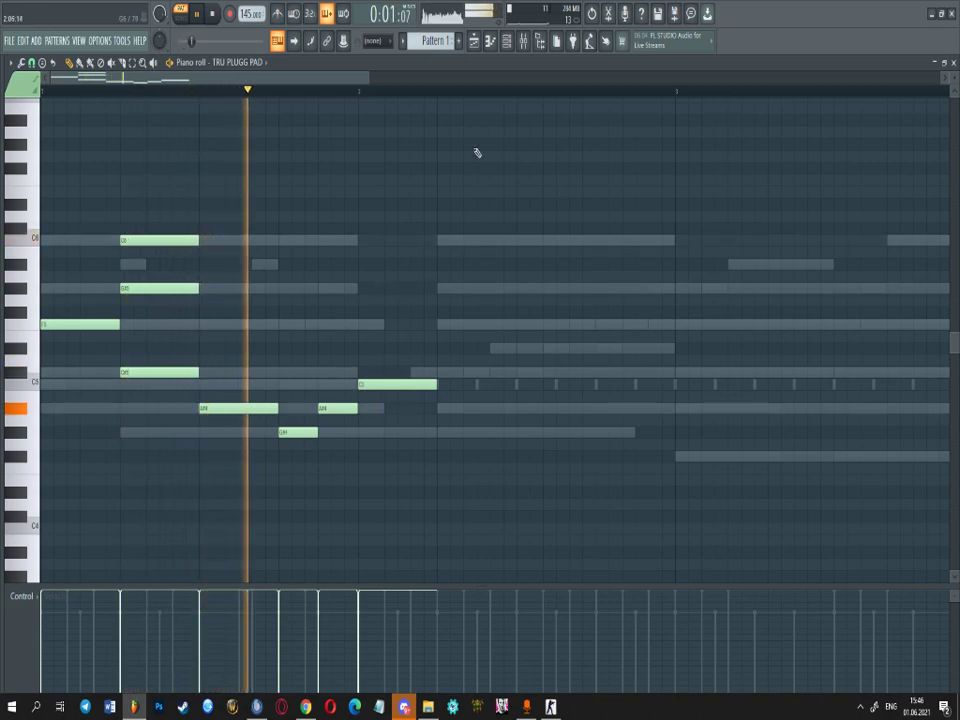
- Lengthen the pad's C5 note to fill all of bar 2
left_click(506, 42)
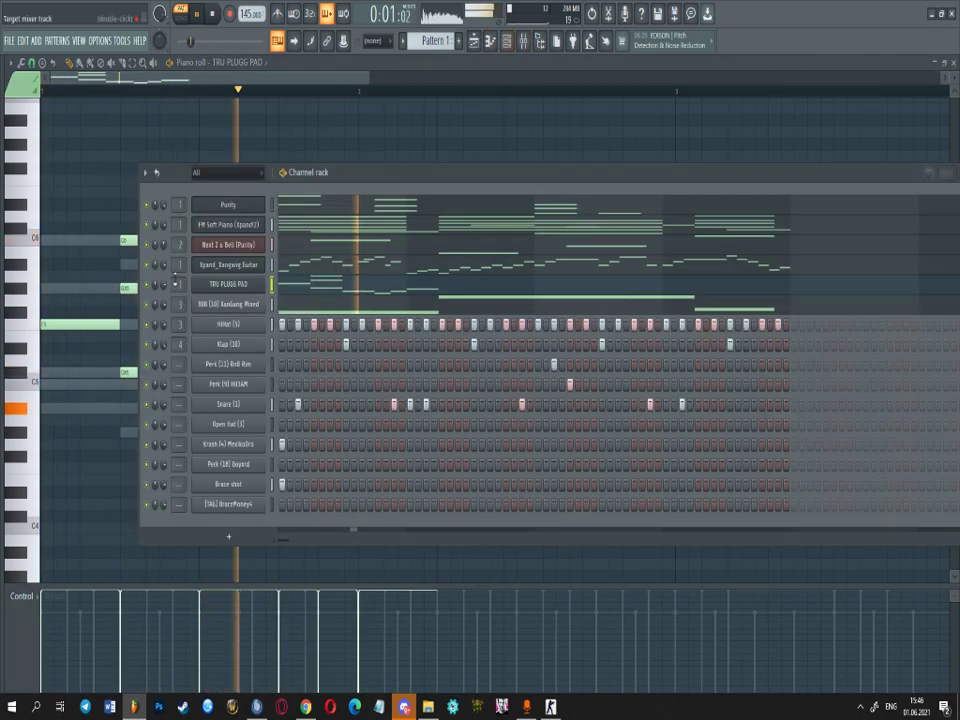
left_click(365, 280)
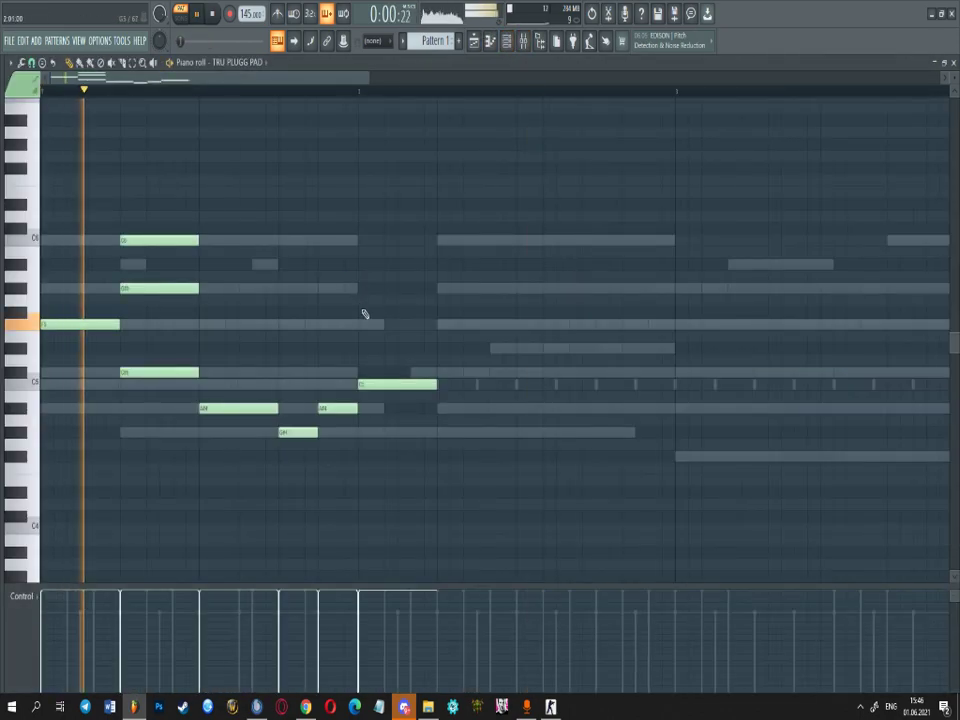
scroll(381, 371, "down", 2)
left_click_drag(241, 394, 372, 394)
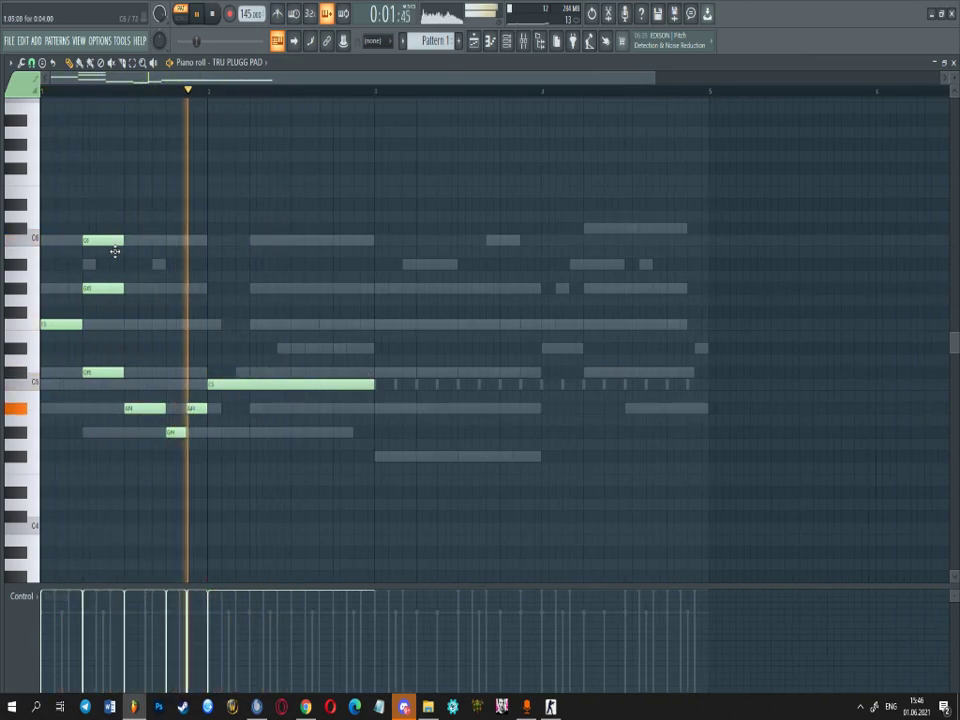
- Add a one-beat chord of C#5, F5, G#5 and C#6 at the start of bar 3
scroll(381, 291, "up", 4)
left_click(385, 229)
left_click(385, 288)
left_click(395, 326)
left_click_drag(395, 328, 342, 384)
scroll(308, 362, "down", 4)
scroll(309, 362, "up", 3)
scroll(272, 365, "down", 2)
scroll(270, 365, "up", 2)
left_click(272, 324)
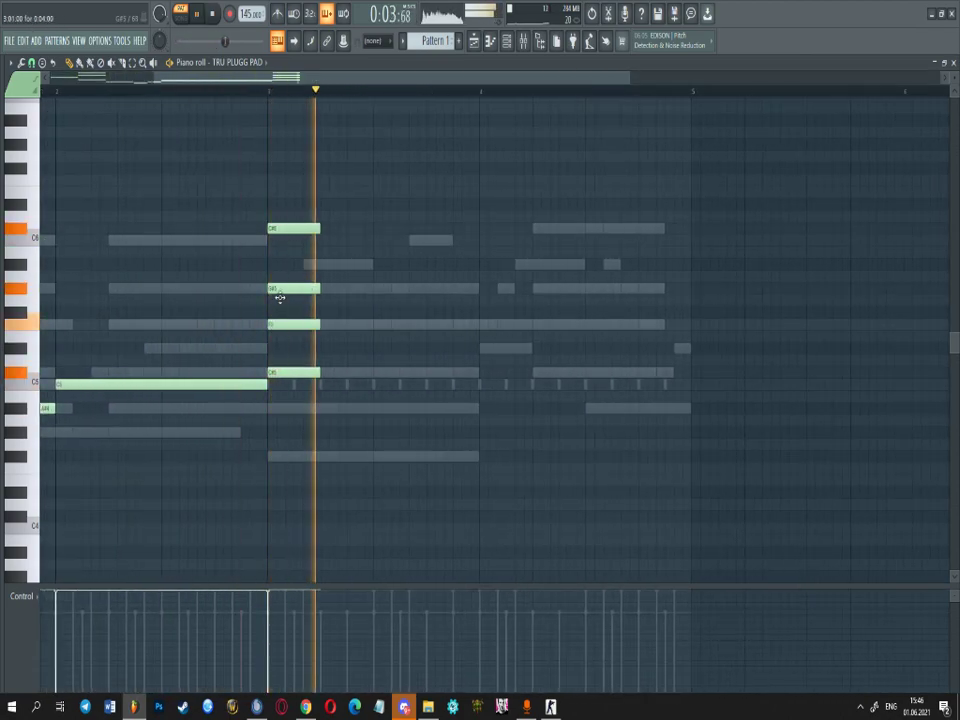
scroll(105, 306, "down", 2)
scroll(135, 296, "up", 2)
scroll(80, 343, "down", 2)
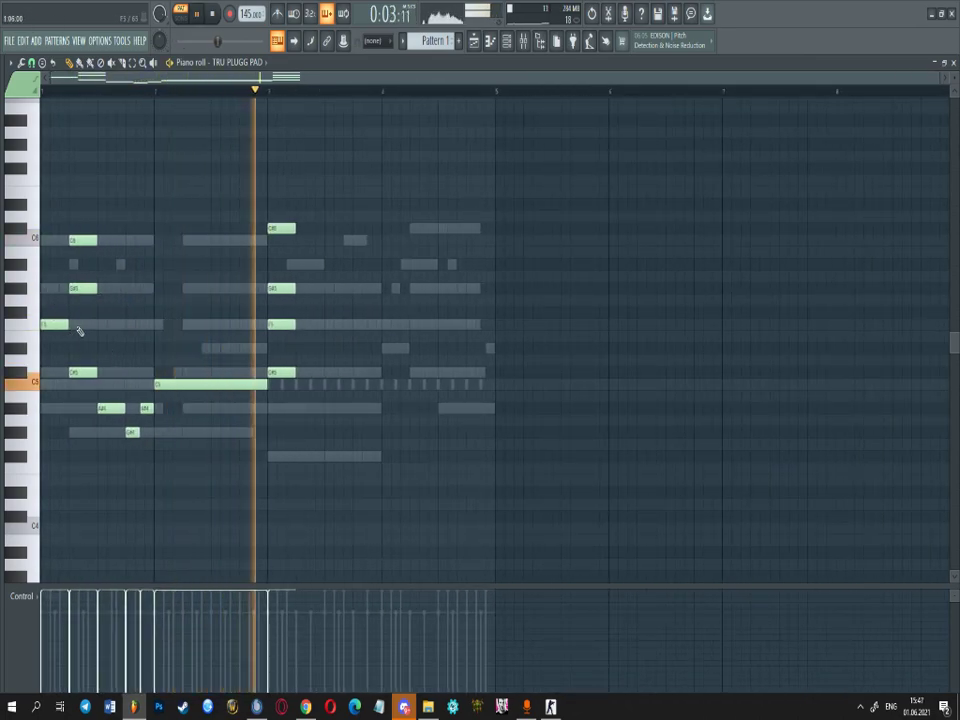
- Lengthen the F5, G#5 and C#6 notes of the bar 3 chord to two beats
scroll(328, 338, "up", 3)
key("space")
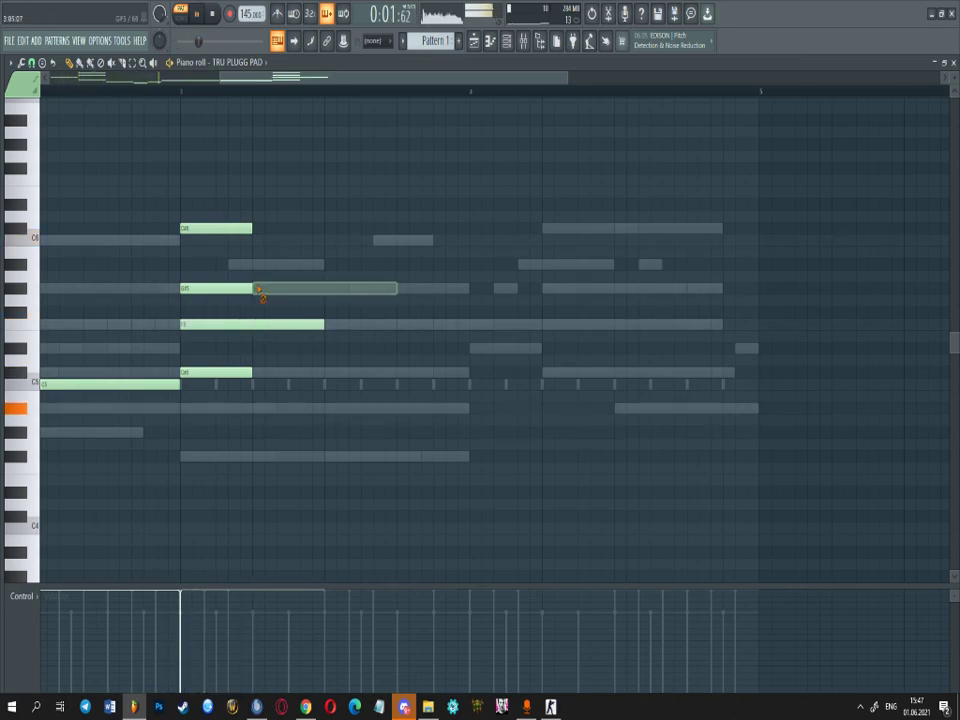
right_click(250, 289)
left_click(185, 288)
right_click(185, 229)
left_click(185, 229)
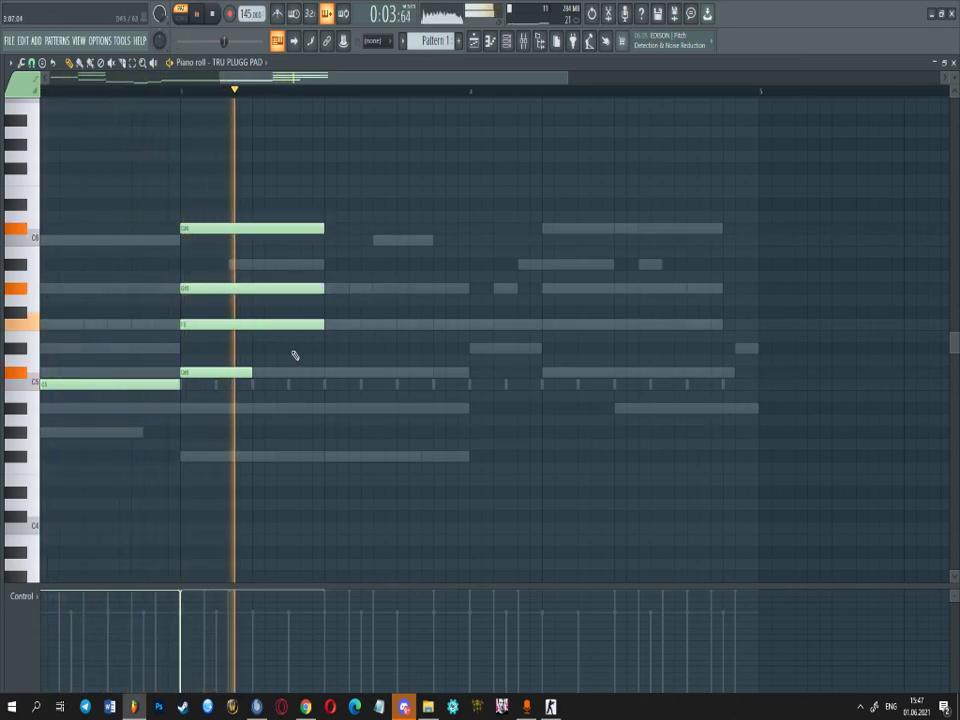
- Lower the top note of the bar 3 chord to C6 and add a two-beat G#5 starting on beat 2
key("space")
scroll(240, 300, "down", 2)
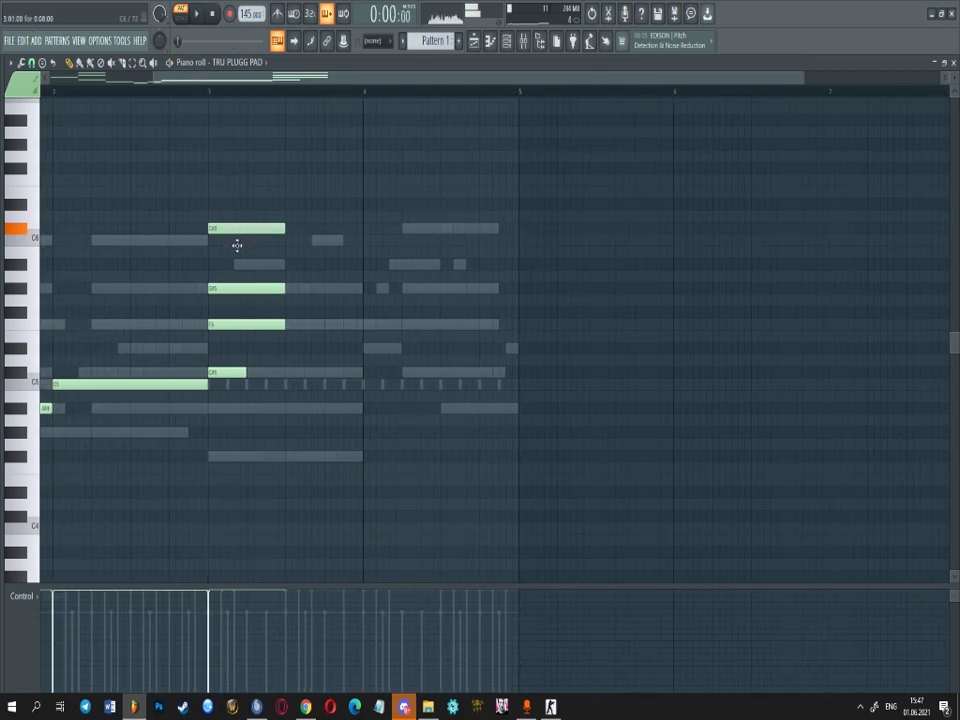
left_click_drag(235, 248, 236, 254)
scroll(235, 270, "up", 2)
key("space")
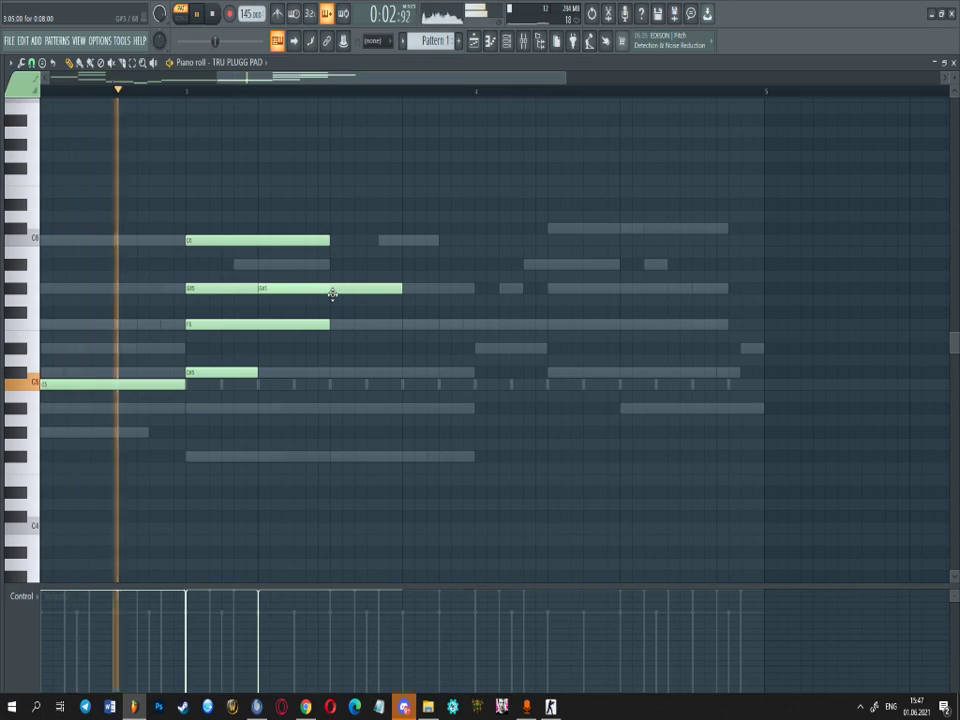
- Add a two-beat F5 on beat 3 of bar 3 and lengthen the chord's C#5 to two beats
key("space")
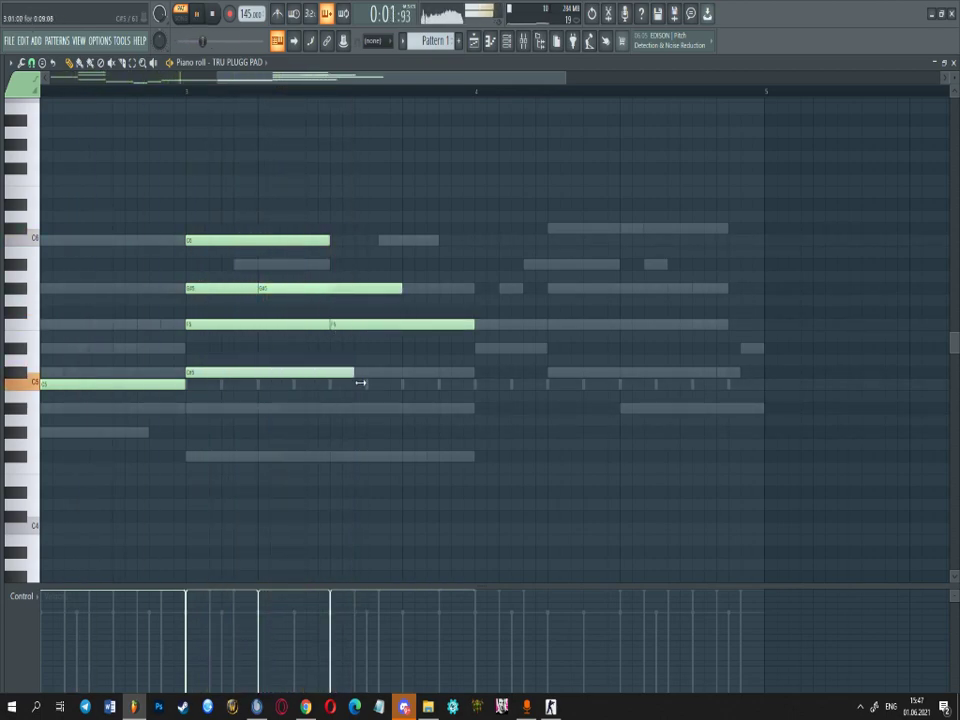
scroll(330, 385, "down", 3)
scroll(330, 387, "up", 5)
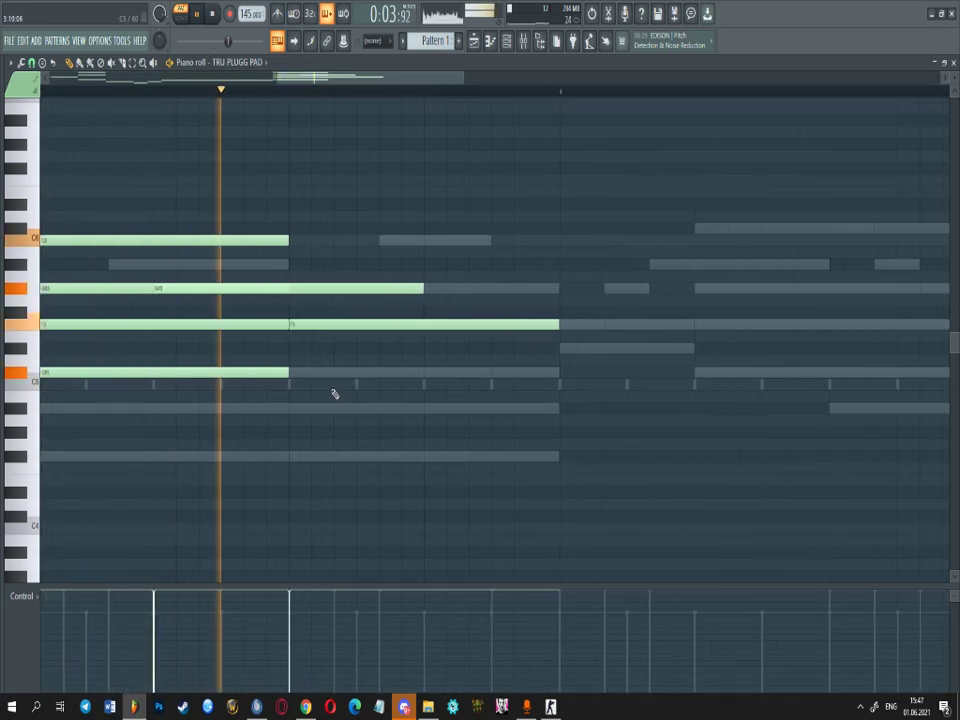
- Add a two-beat F#4 note starting on beat 4 of bar 3
left_click(304, 446)
key("space")
left_click_drag(303, 456, 430, 458)
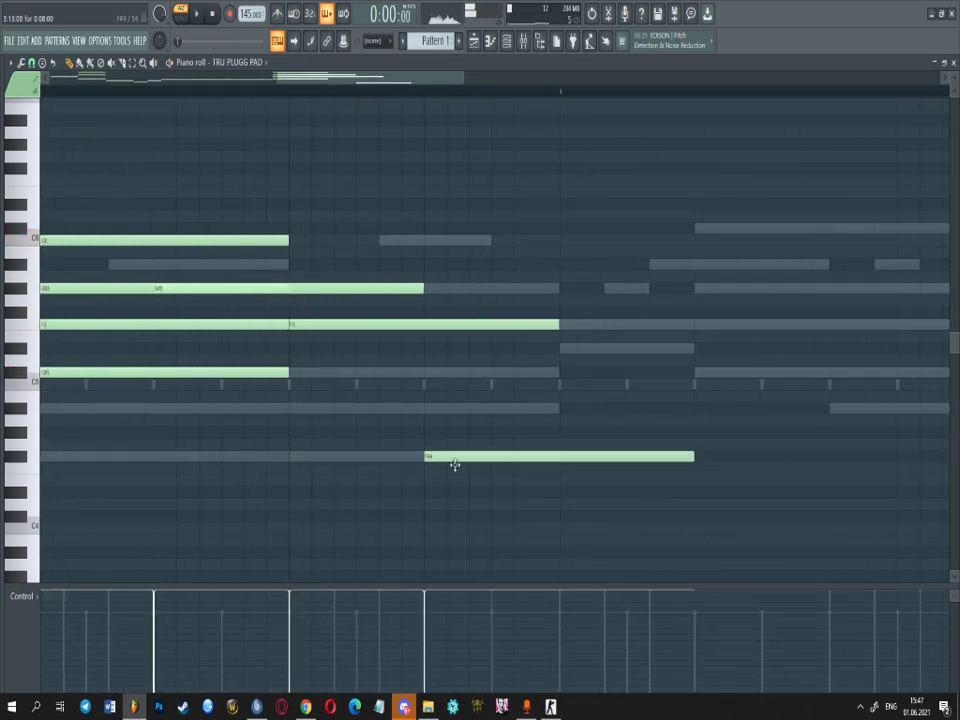
- Replace the F#4 starting on beat 4 of bar 3 with a two-beat chord of A#4, D#5, G#5 and C6
right_click(454, 462)
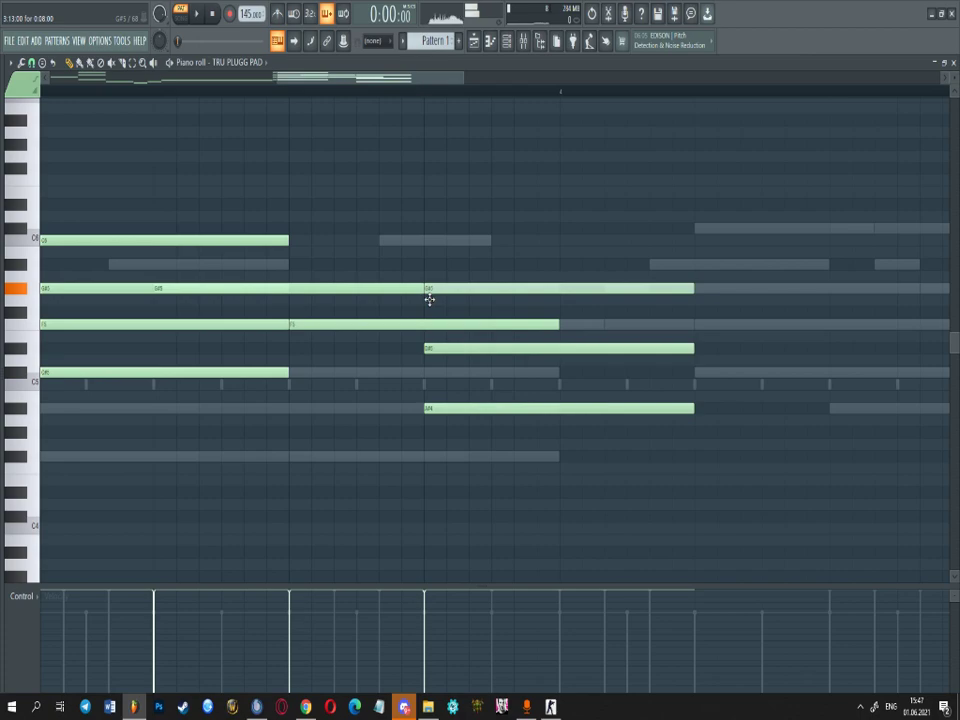
scroll(429, 299, "down", 3)
key("space")
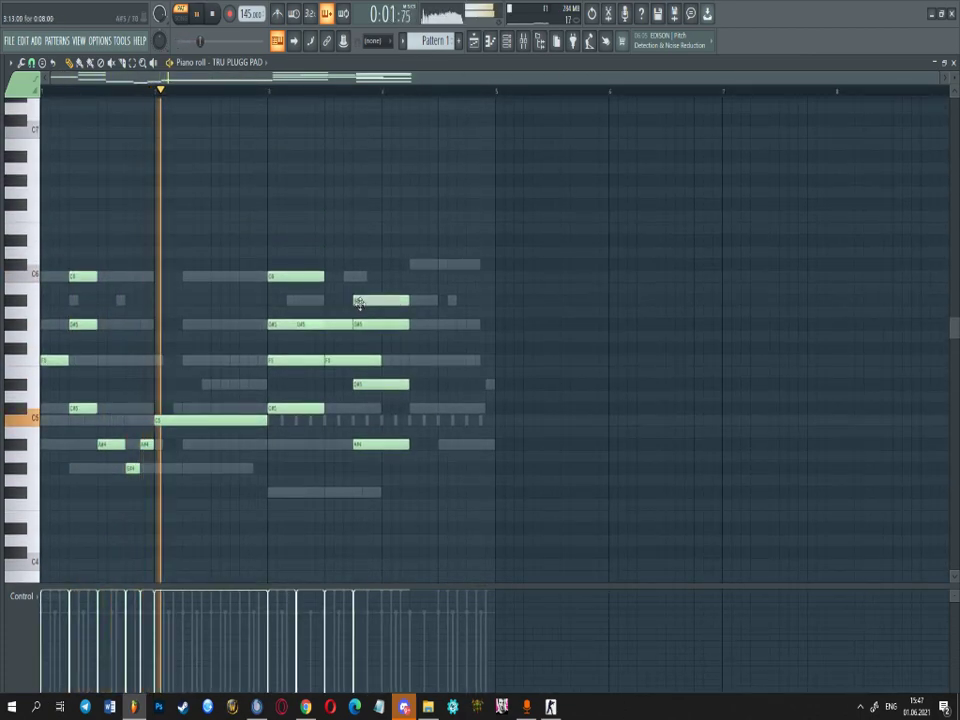
scroll(381, 302, "up", 3)
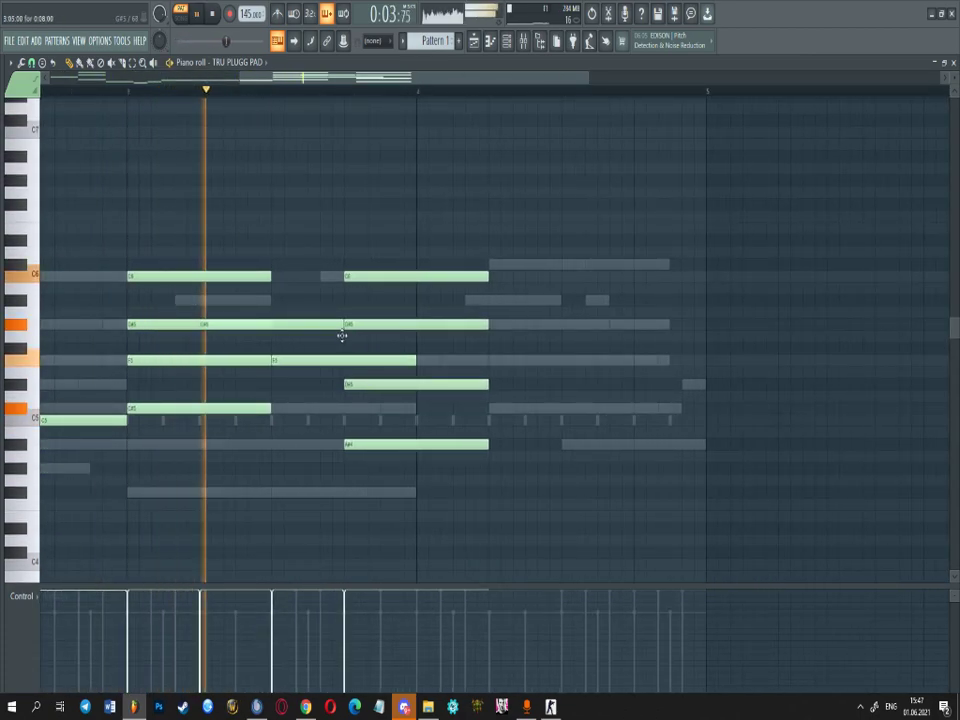
- Add a one-beat C#6 on beat 2 of bar 4 and a one-beat C6 on beat 3
left_click(494, 266)
mouse_move(565, 296)
left_mouse_down()
mouse_move(581, 300)
mouse_move(567, 285)
left_mouse_up()
key("space")
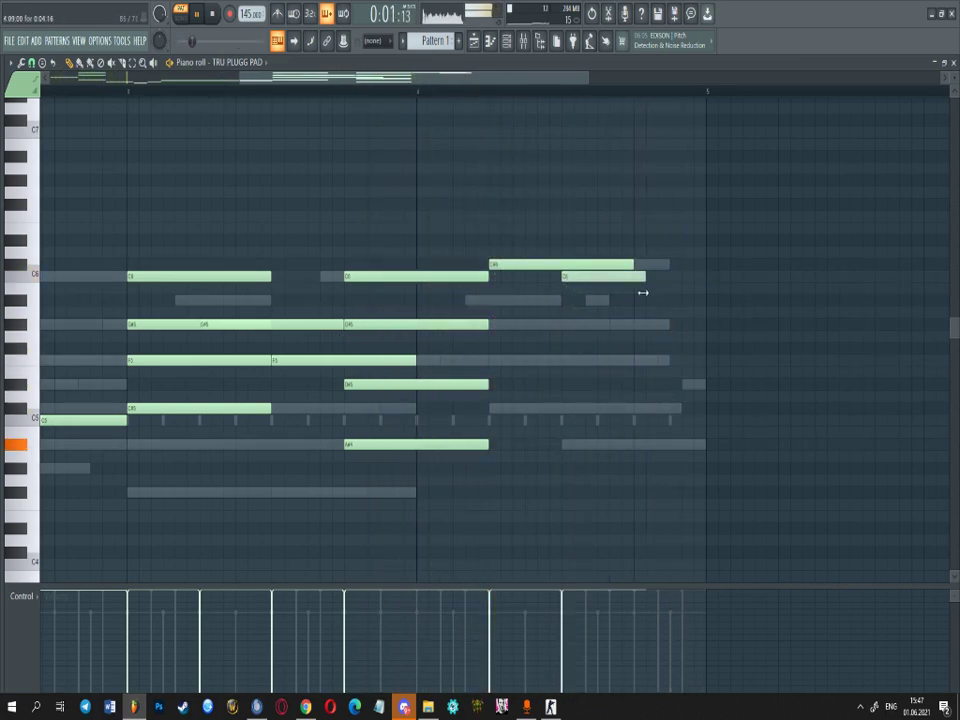
left_click_drag(631, 266, 561, 282)
- Add one-beat A#4 and D#5 notes under the C6 in bar 4 and a one-beat G#5 on beat 4
scroll(529, 335, "down", 1)
scroll(557, 407, "up", 1)
left_click(552, 444)
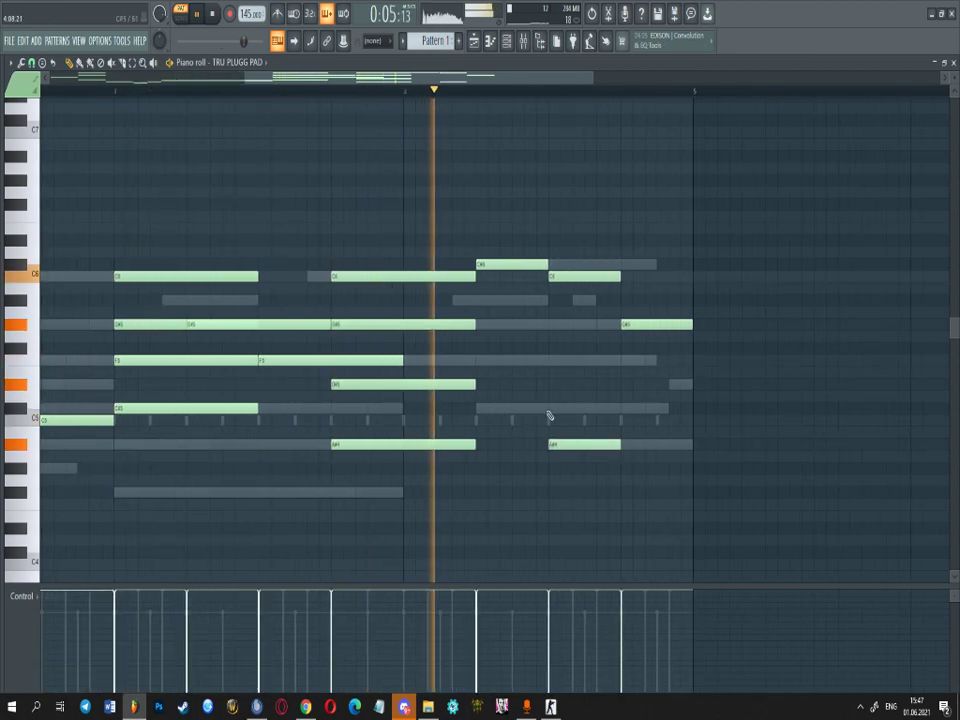
left_click(553, 386)
scroll(548, 390, "down", 3)
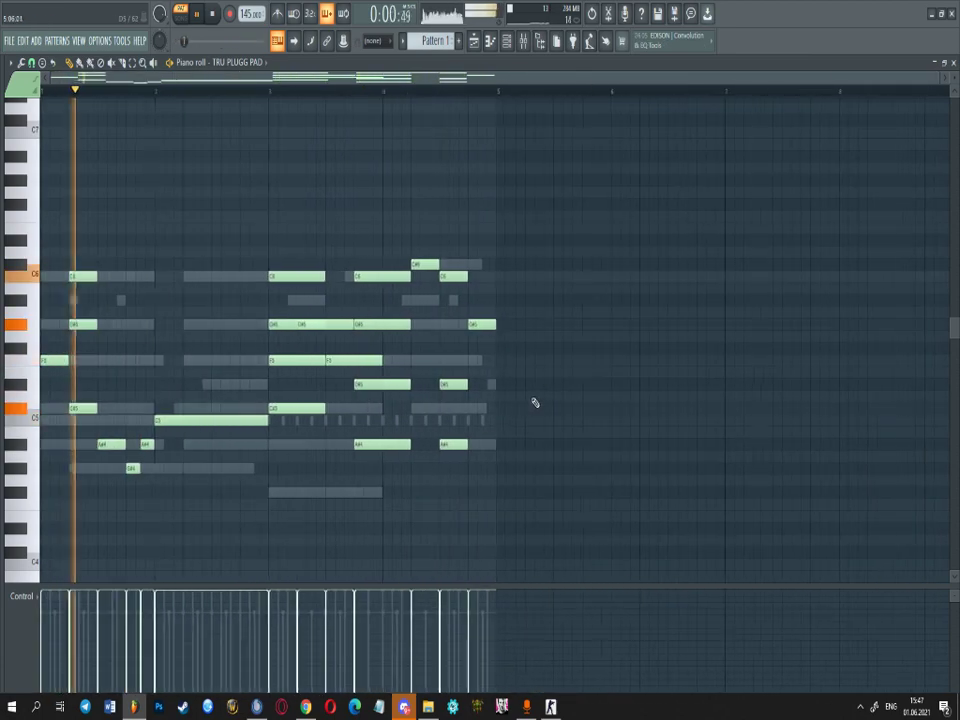
scroll(173, 391, "up", 2)
scroll(182, 413, "down", 2)
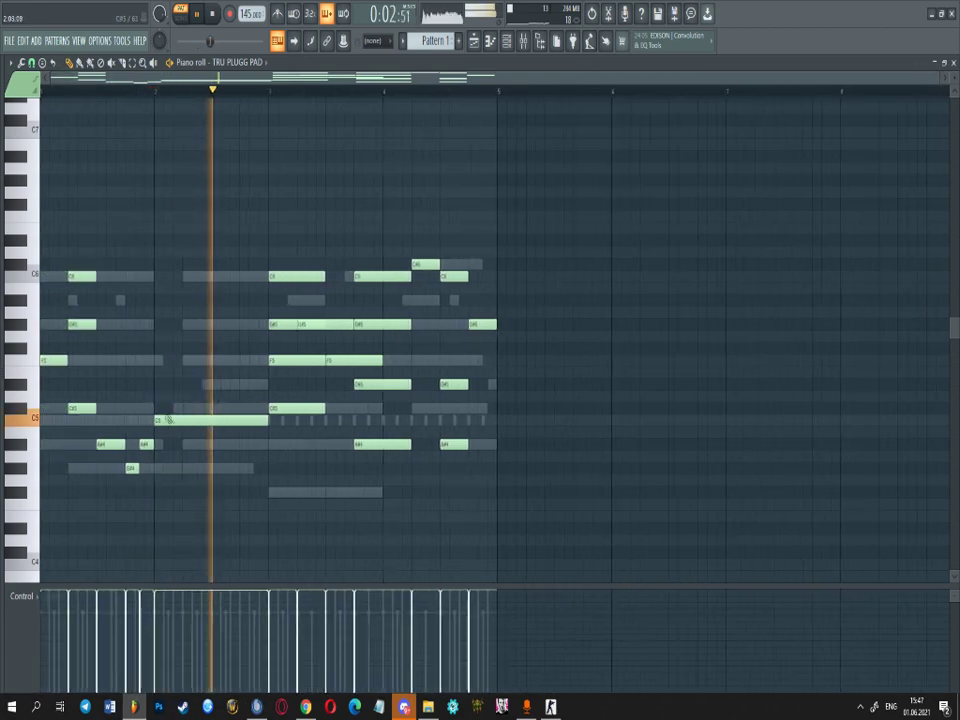
scroll(174, 470, "up", 4)
scroll(248, 462, "down", 3)
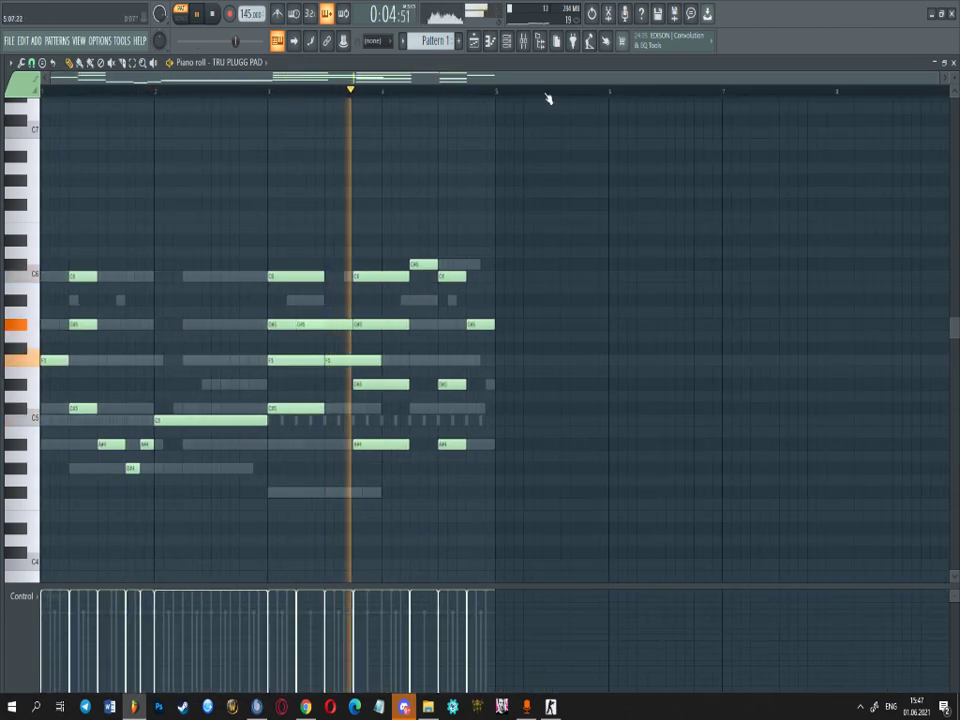
- Add a second Purity instrument channel to the channel rack
key("F6")
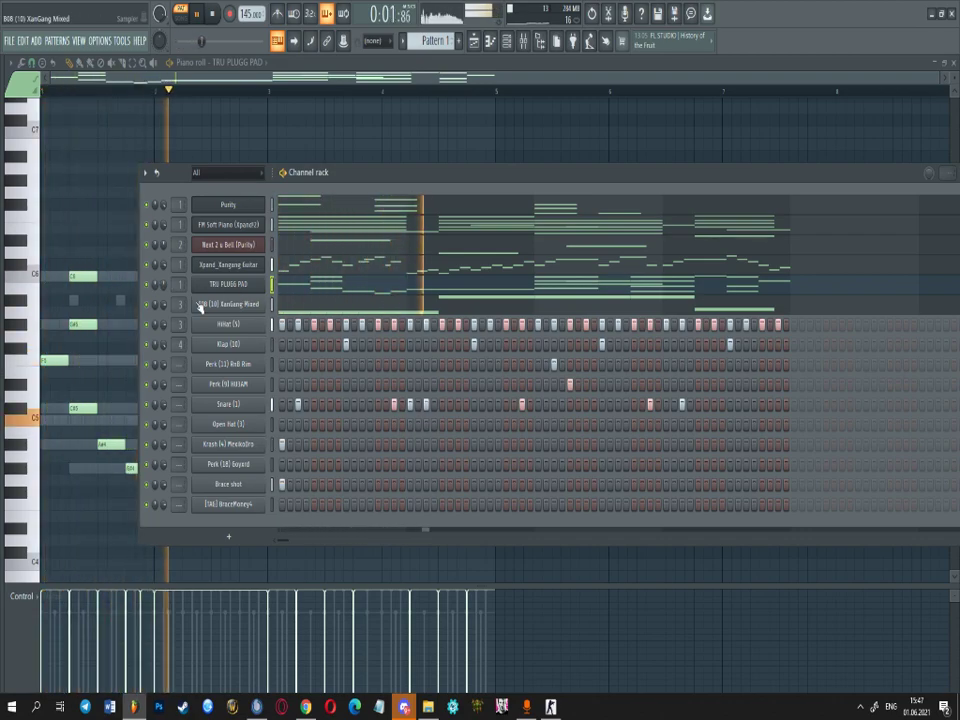
left_click(228, 536)
left_click(316, 560)
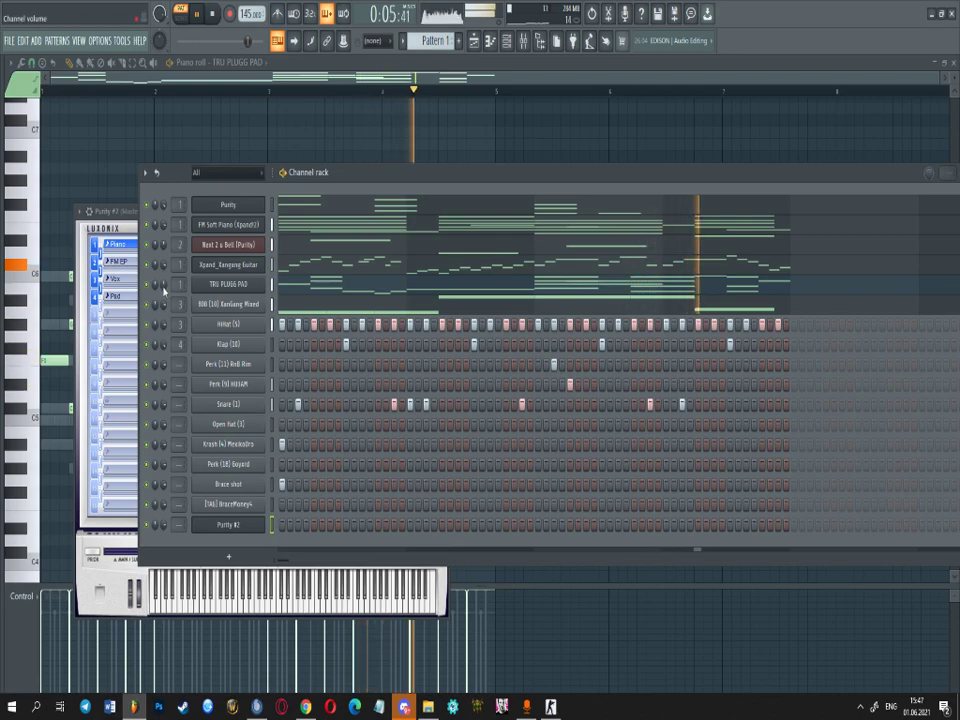
left_click(204, 289)
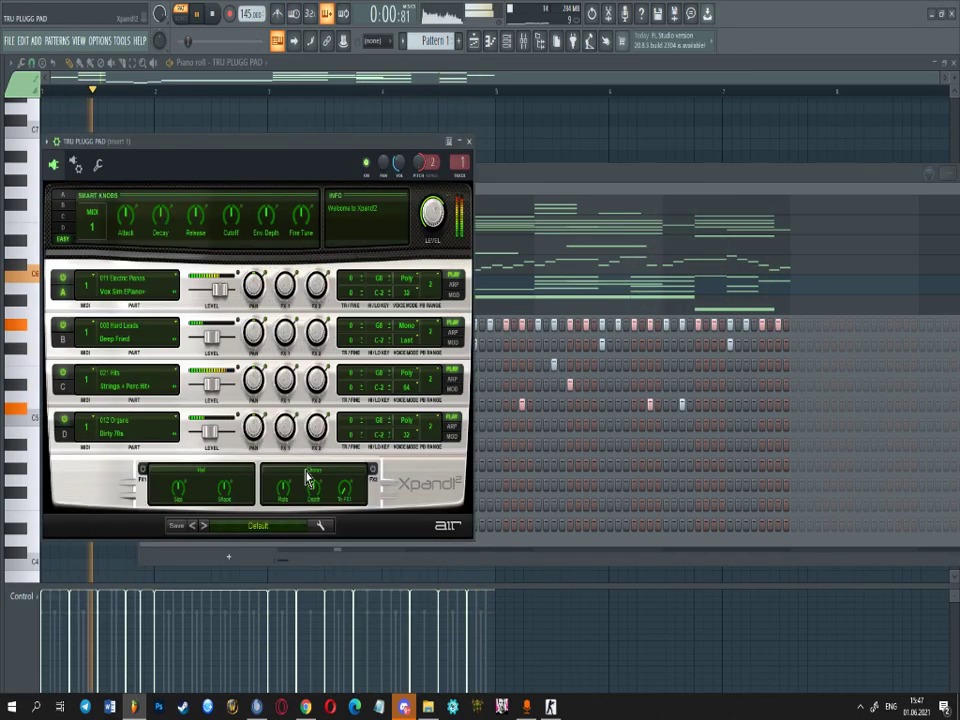
left_click(470, 143)
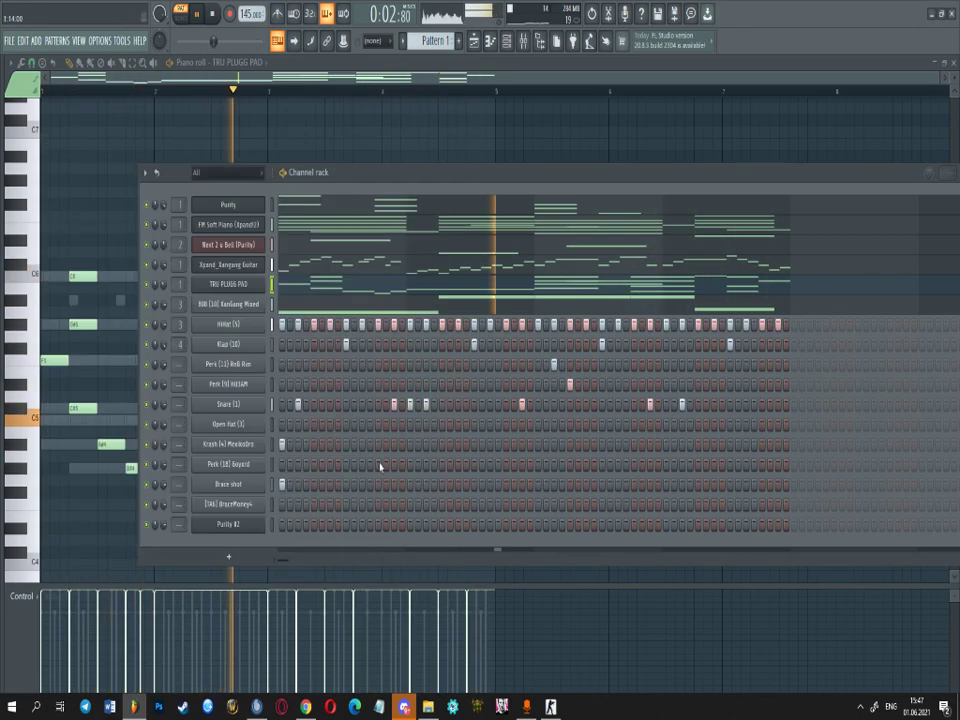
- Move the Purity #2 channel directly below TRU PLUGG PAD and display its sound presets
left_click_drag(228, 524, 236, 308)
left_click(236, 308)
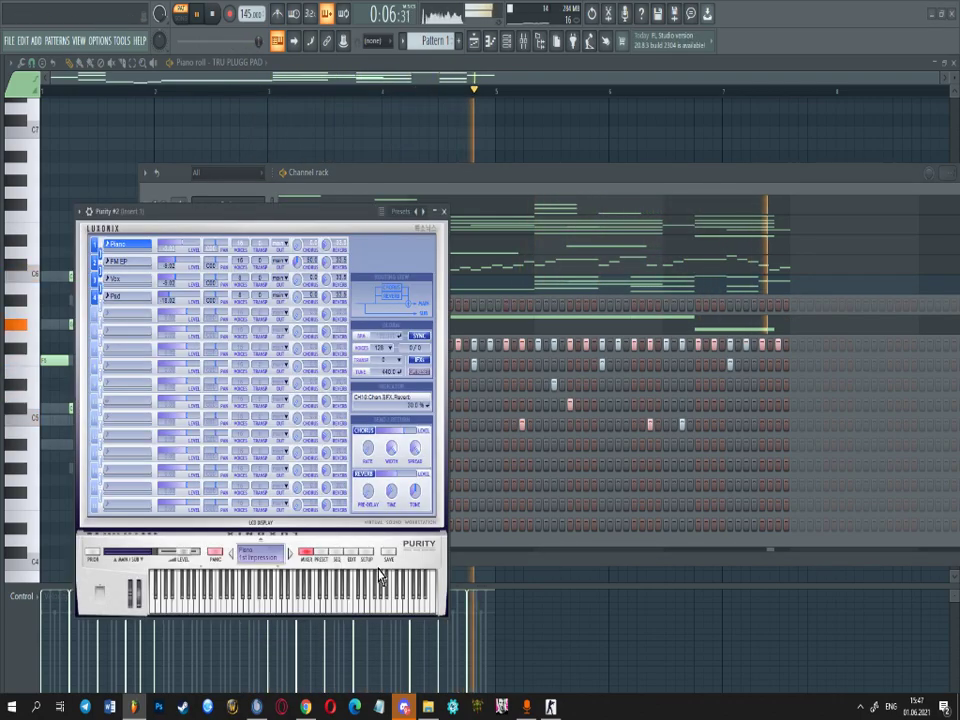
left_click(321, 551)
- Display the edit page of the first Purity channel and set its second insert effect to Stereo Image
left_click(480, 182)
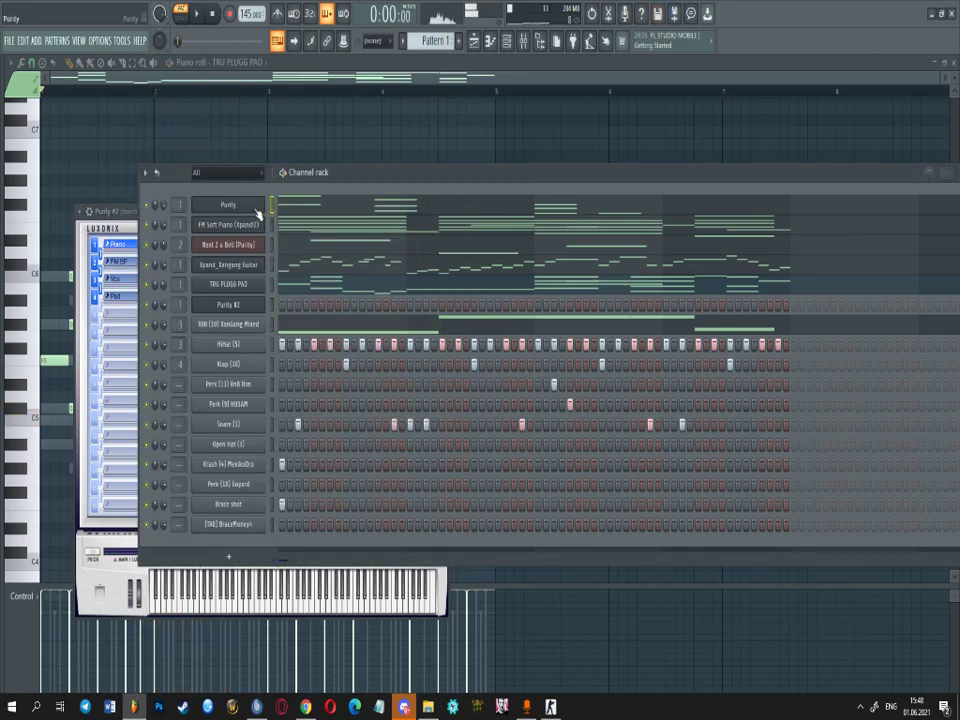
left_click(257, 208)
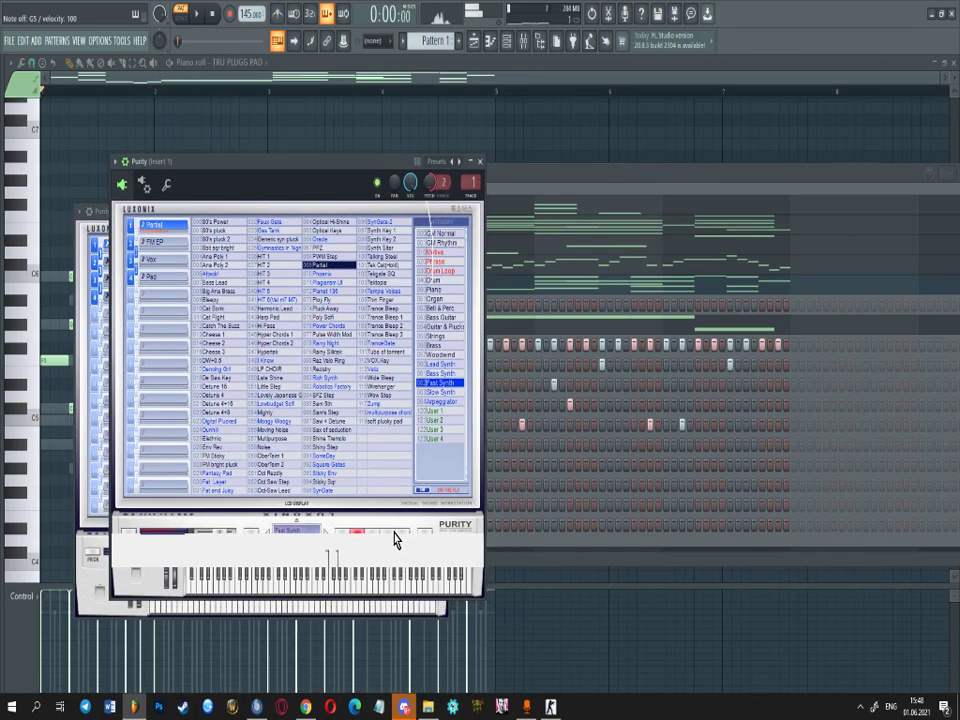
left_click(389, 539)
left_click(422, 312)
left_click(437, 488)
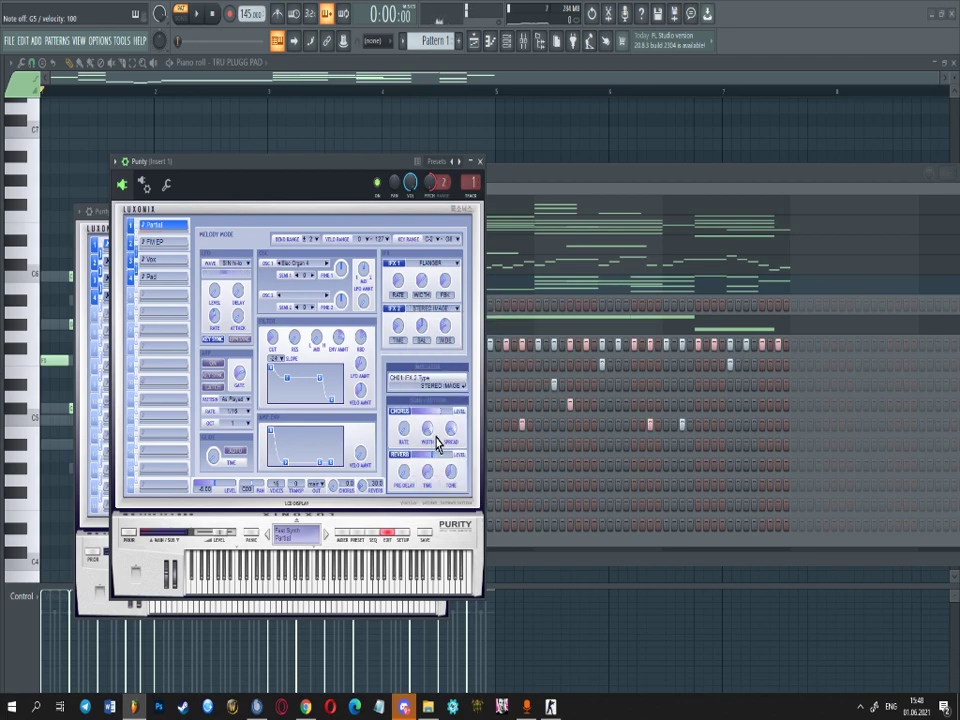
left_click_drag(338, 184, 396, 197)
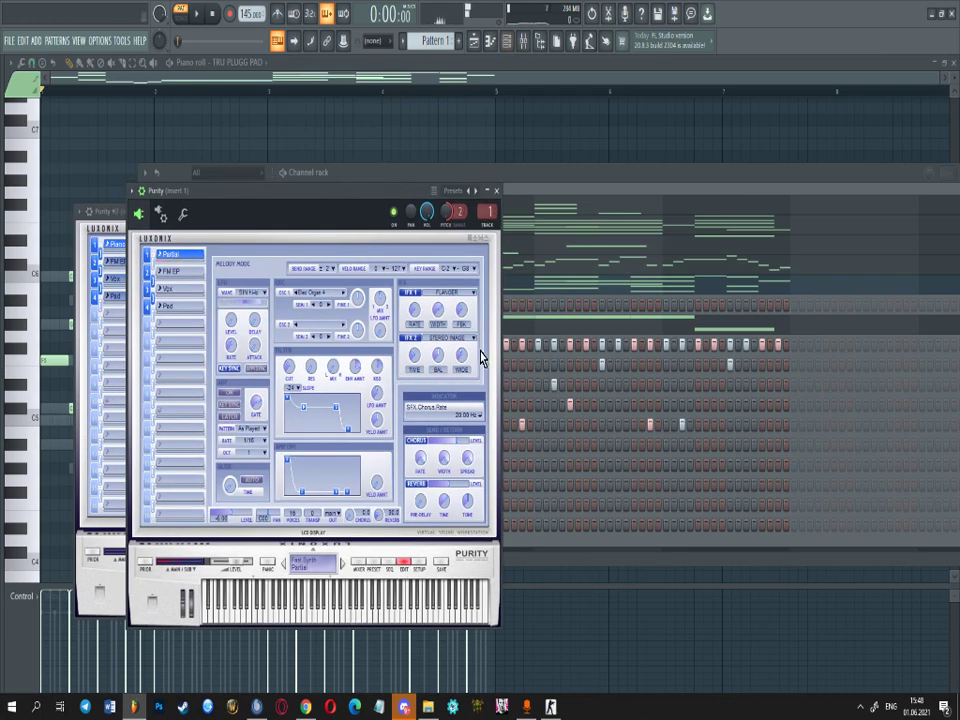
- Try Flanger as the second insert effect of the first Purity channel's Partial sound
left_click(445, 340)
left_click(536, 377)
left_click_drag(328, 212, 338, 211)
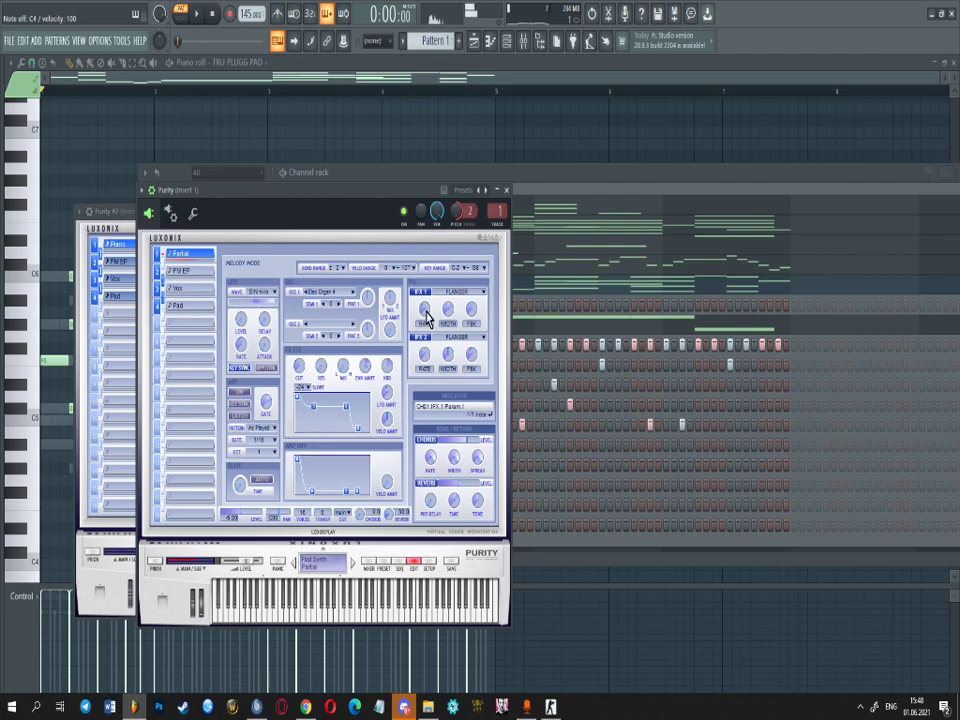
mouse_move(349, 202)
left_mouse_down()
mouse_move(382, 186)
mouse_move(318, 199)
mouse_move(338, 214)
mouse_move(372, 213)
mouse_move(304, 205)
mouse_move(356, 206)
left_mouse_up()
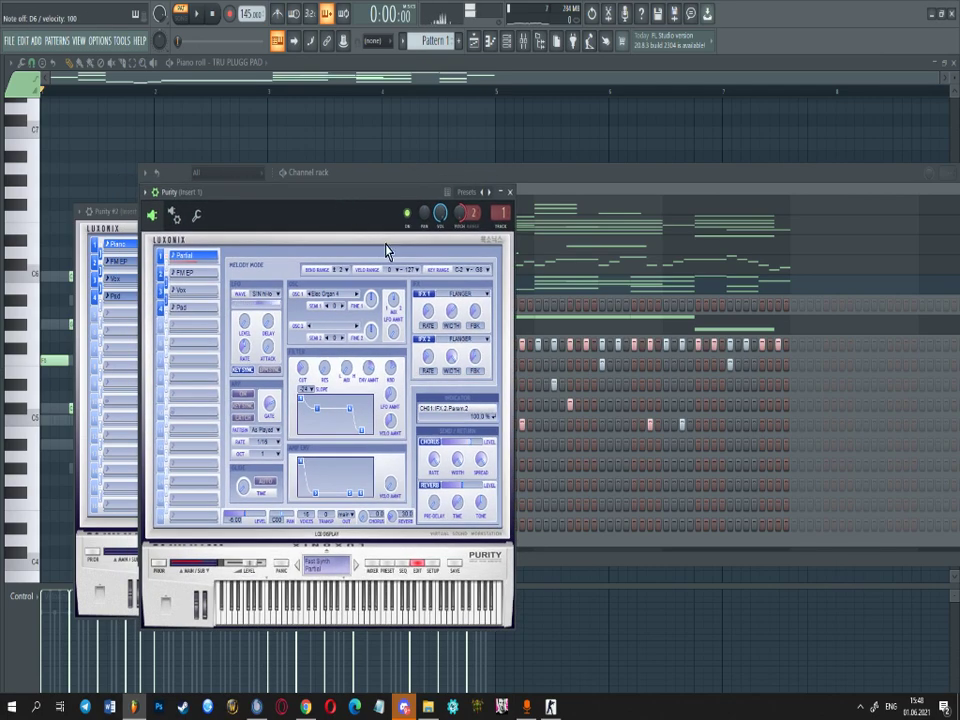
- Switch the second insert effect of the Partial sound back to Stereo Image
left_click(443, 340)
left_click(450, 518)
left_click_drag(347, 213, 378, 208)
left_click(486, 338)
left_click_drag(298, 215, 326, 216)
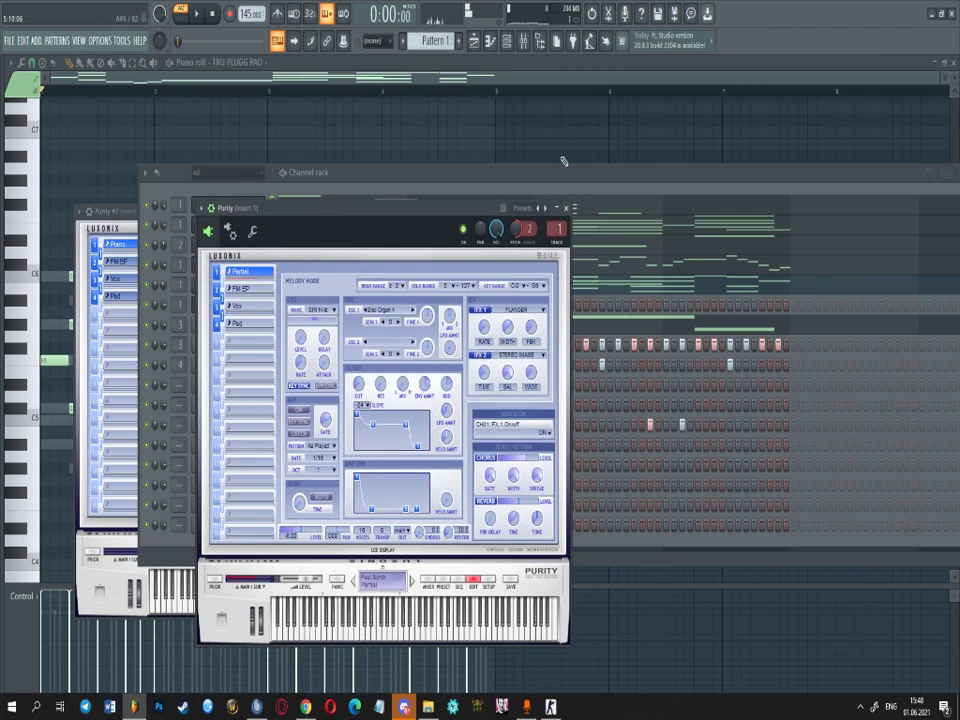
- Load the Pancarina Duet preset from the Lead Synth category in Purity #2 with the beat playing
left_click(553, 182)
key("space")
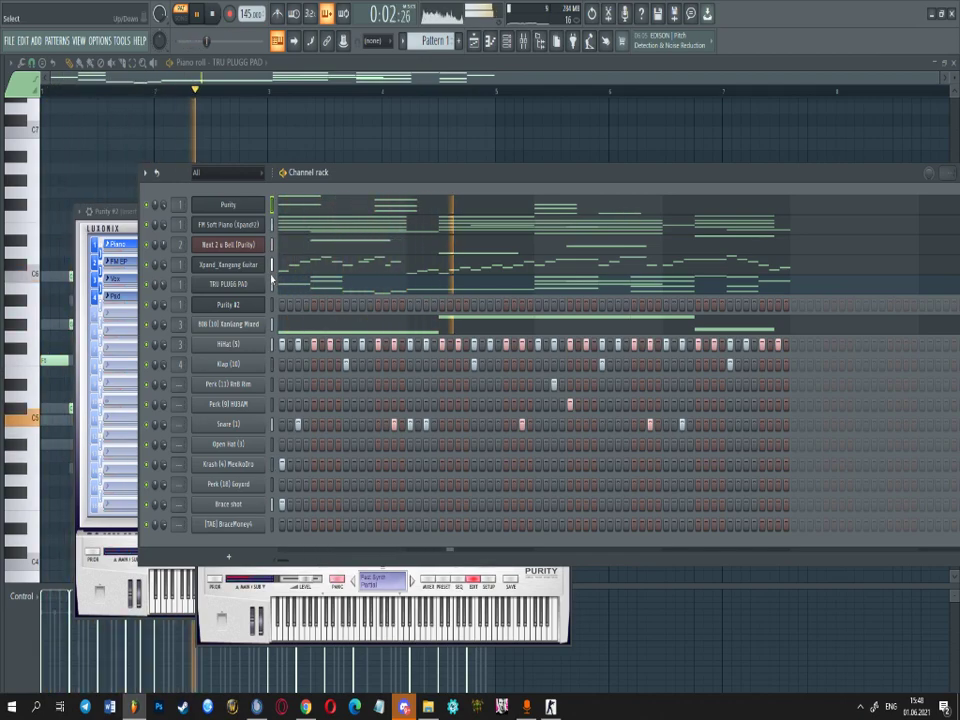
left_click(244, 306)
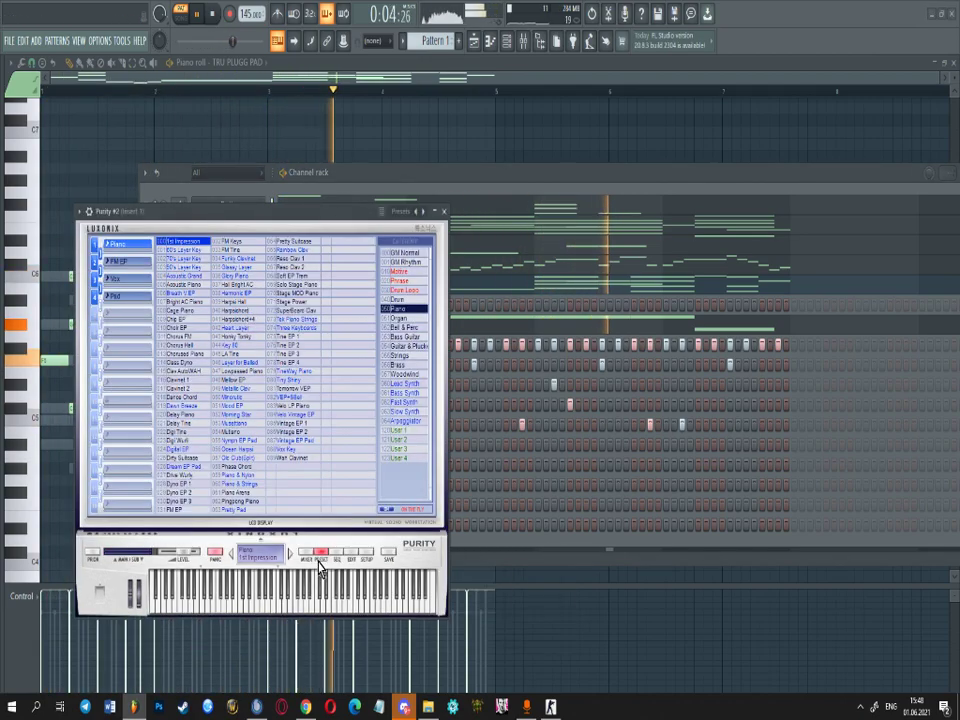
left_click(403, 384)
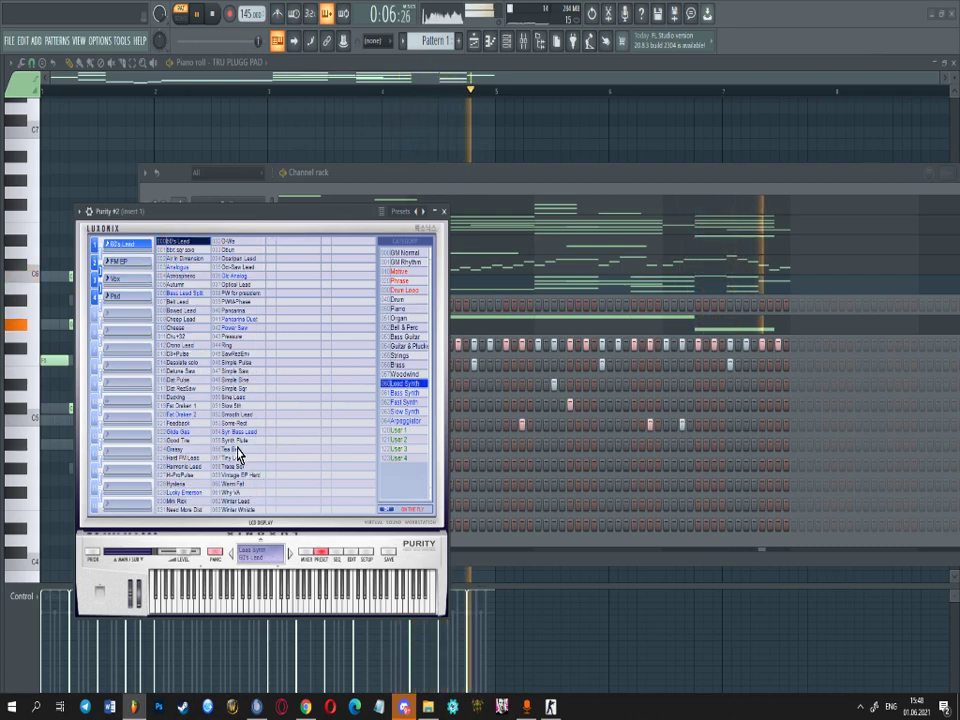
left_click_drag(265, 216, 377, 235)
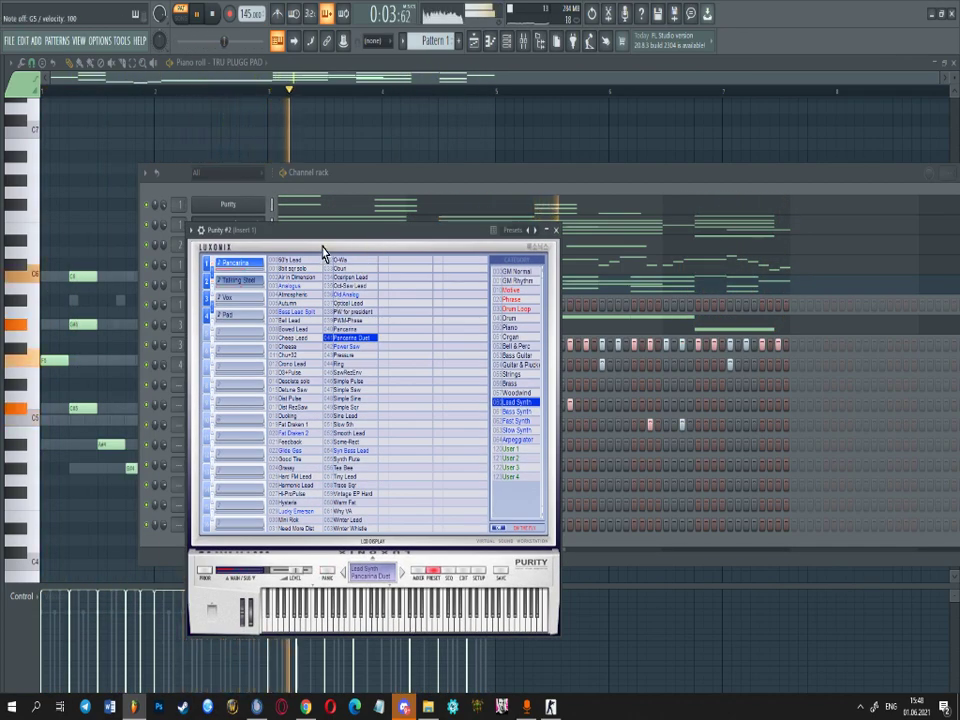
left_click_drag(222, 230, 229, 225)
left_click(208, 225)
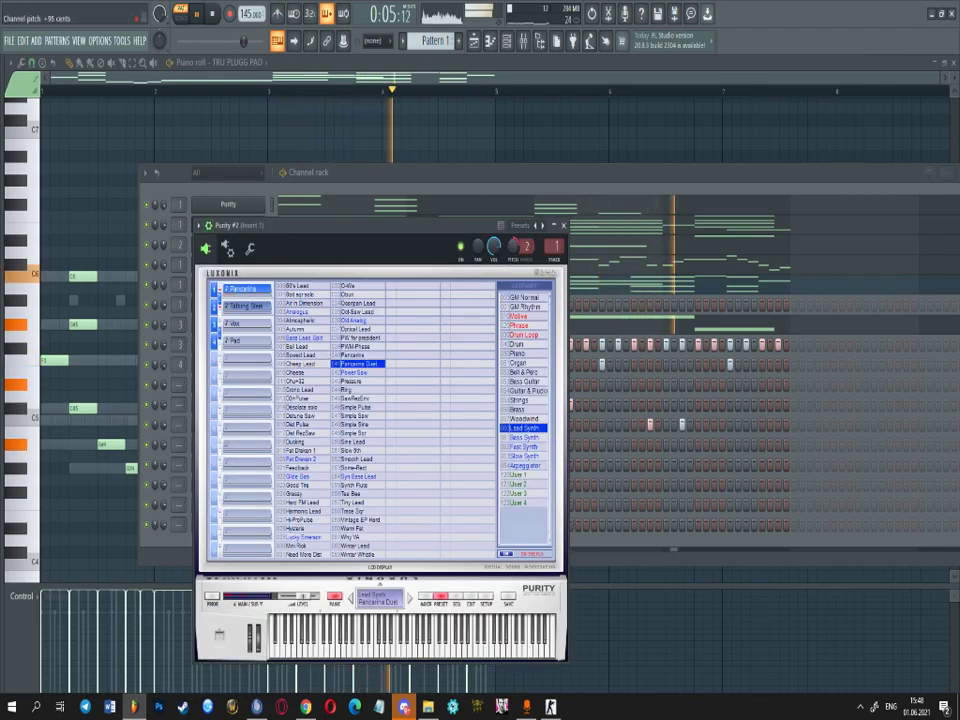
left_click(563, 225)
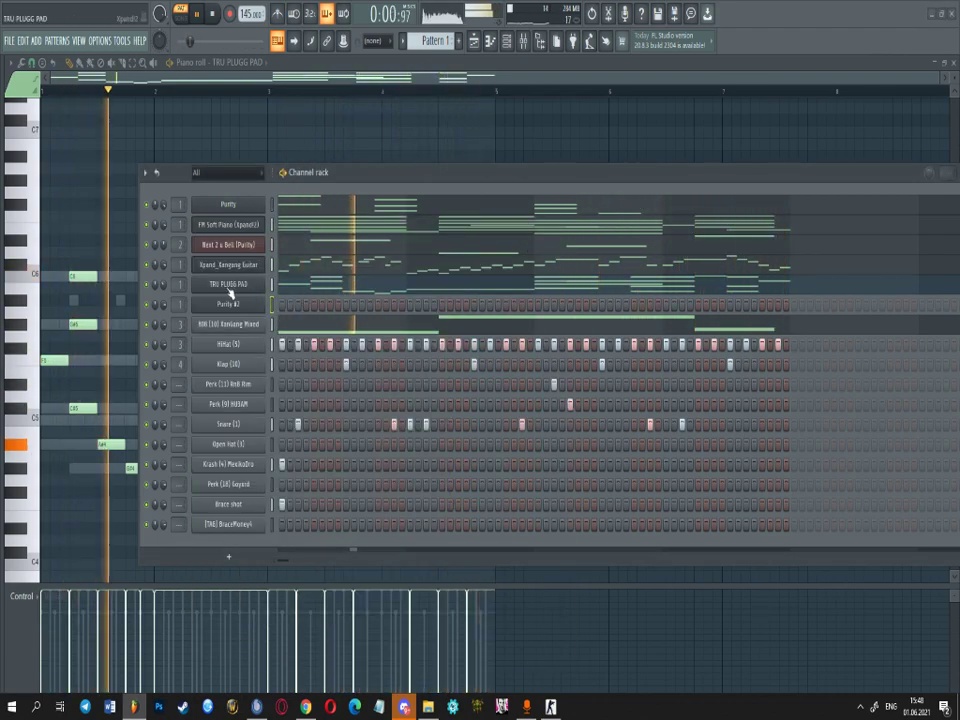
- Try the Lead Synth presets Air in Dimension and PW for president in Purity #2
left_click_drag(372, 177, 386, 174)
key("space")
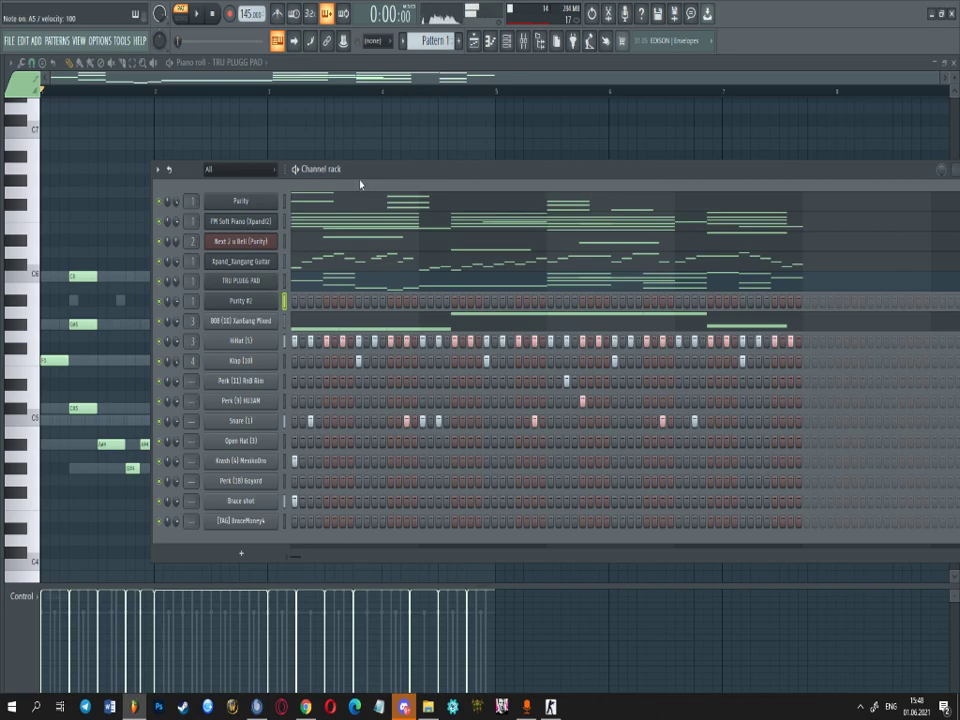
left_click(258, 302)
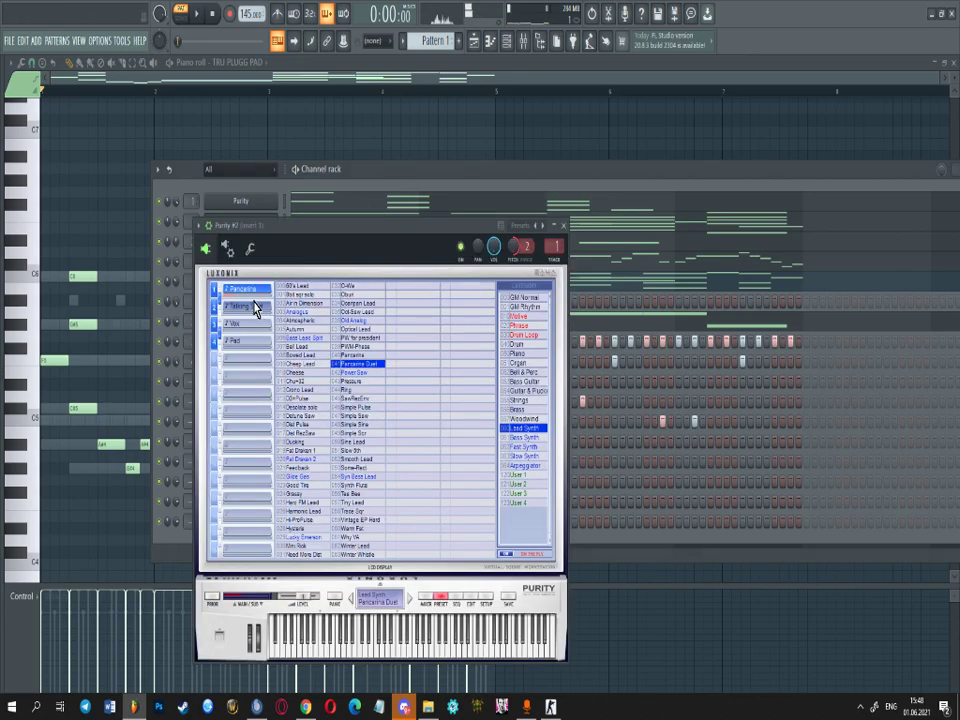
left_click_drag(300, 238, 326, 241)
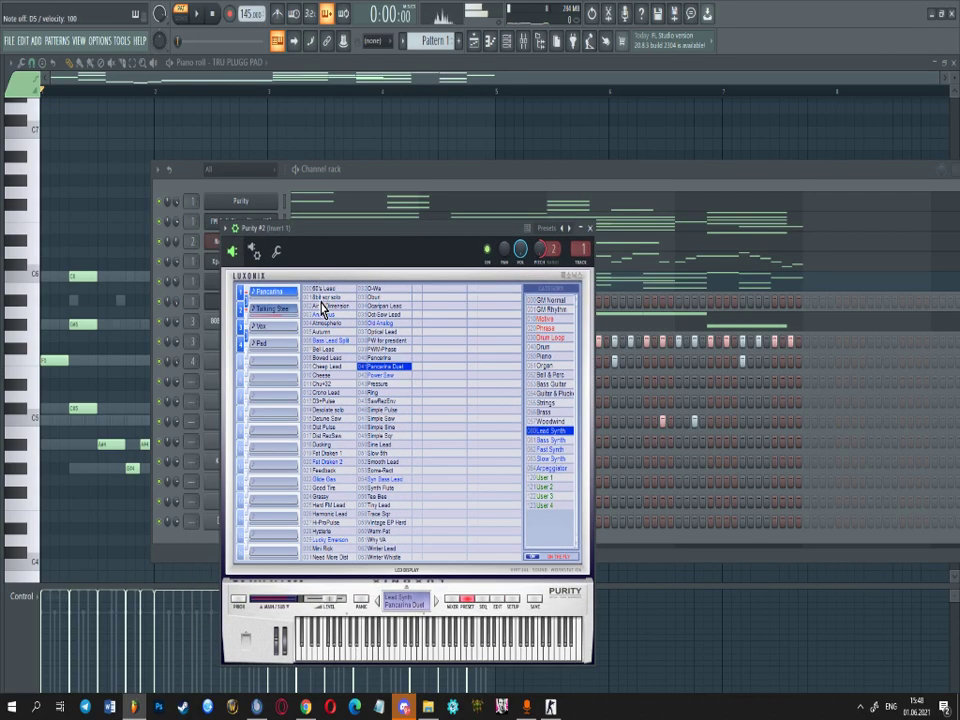
left_click(262, 316)
mouse_move(343, 258)
left_mouse_down()
mouse_move(328, 259)
mouse_move(361, 250)
left_mouse_up()
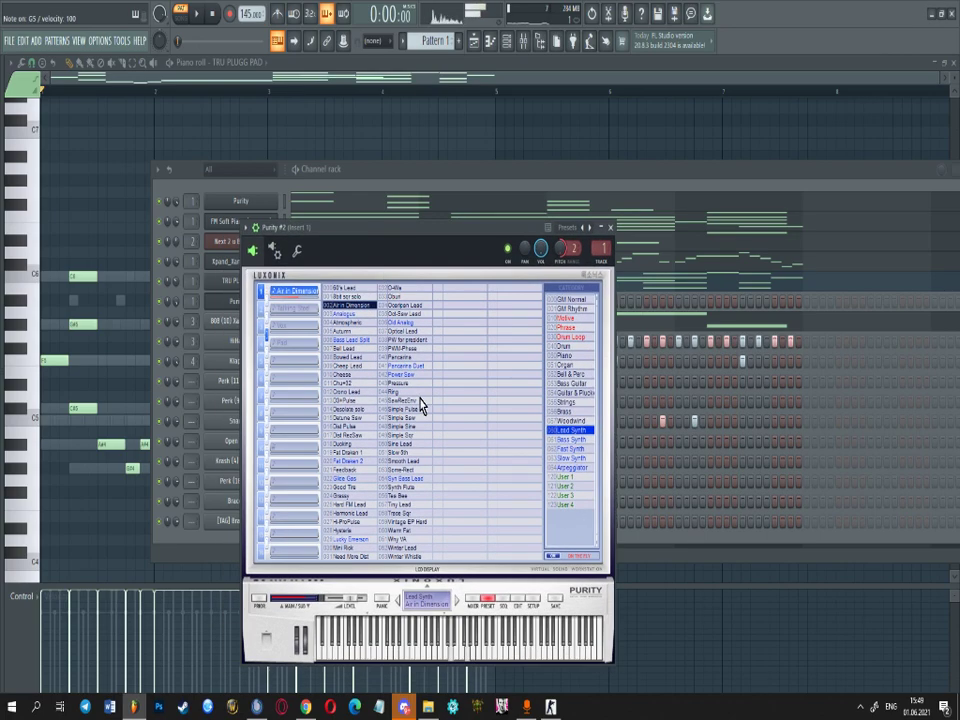
left_click(404, 341)
- Load the Lead Synth preset Why VA in Purity #2 and open the channel's piano roll
left_click(284, 298)
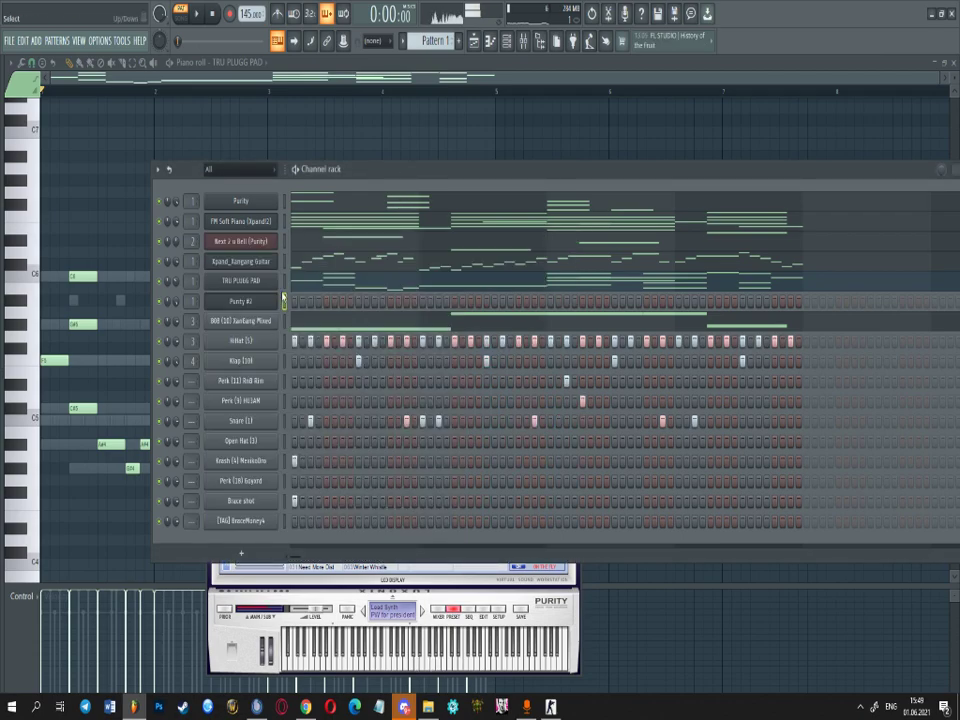
left_click(241, 301)
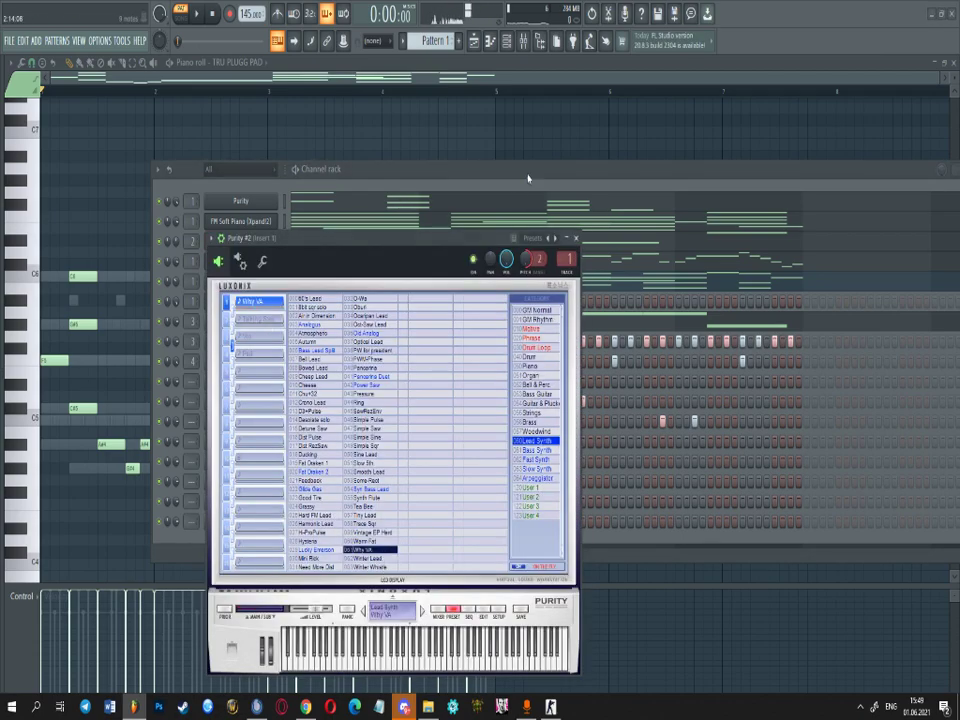
left_click(527, 183)
right_click(253, 298)
left_click(300, 302)
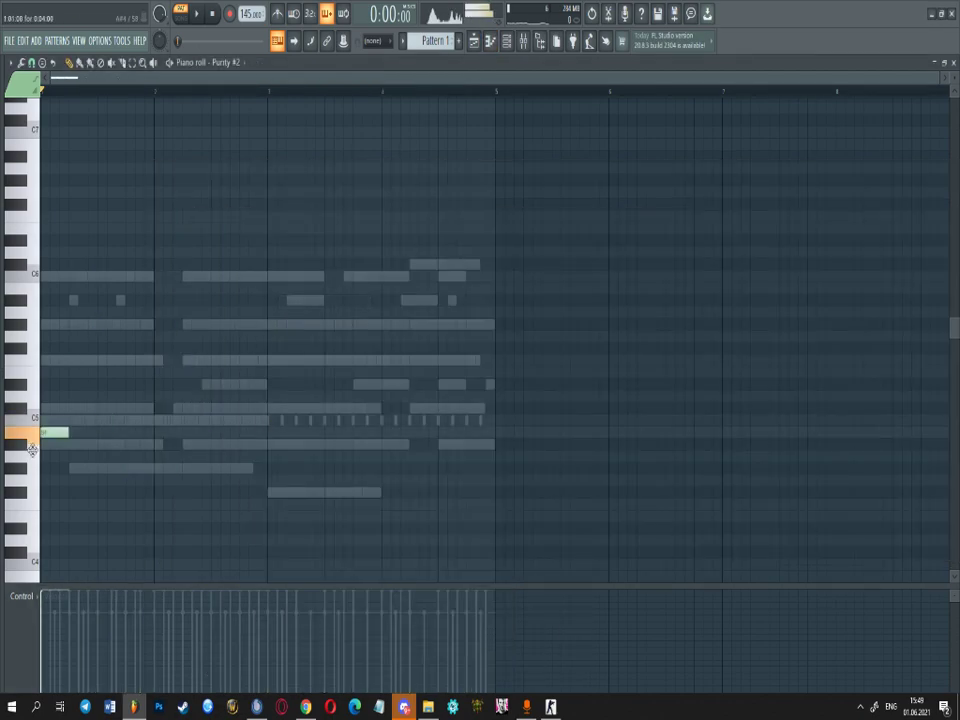
- Write a three-beat C6 starting on beat 2 of bar 1 and a short D#6 on beat 3, removing the trial notes
scroll(25, 460, "up", 3)
right_click(54, 443)
left_click(56, 277)
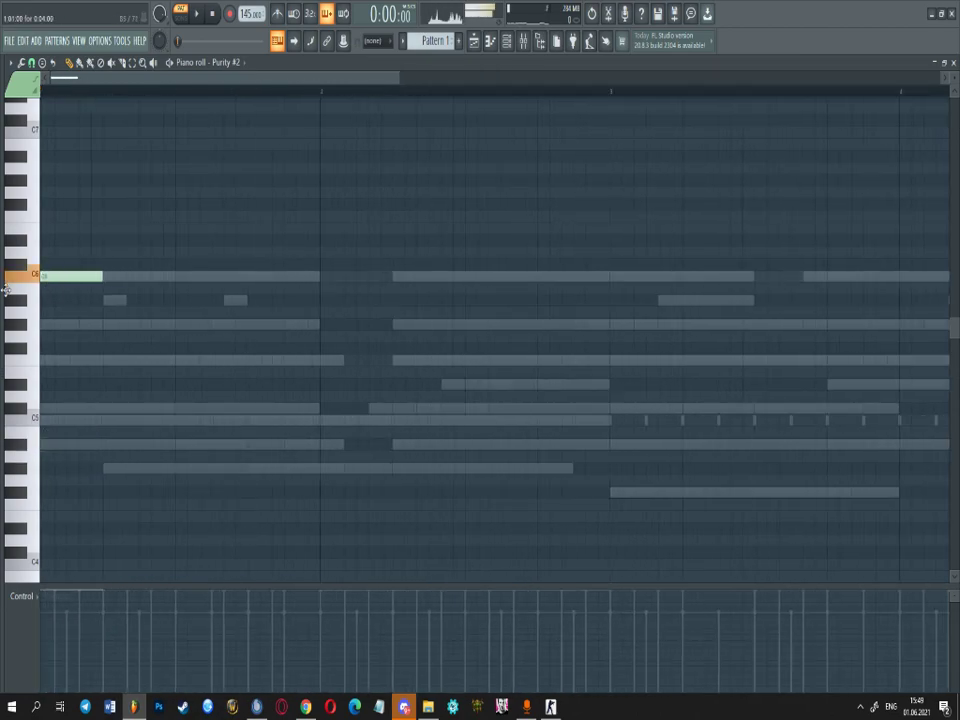
key("space")
right_click(300, 278)
left_click(118, 278)
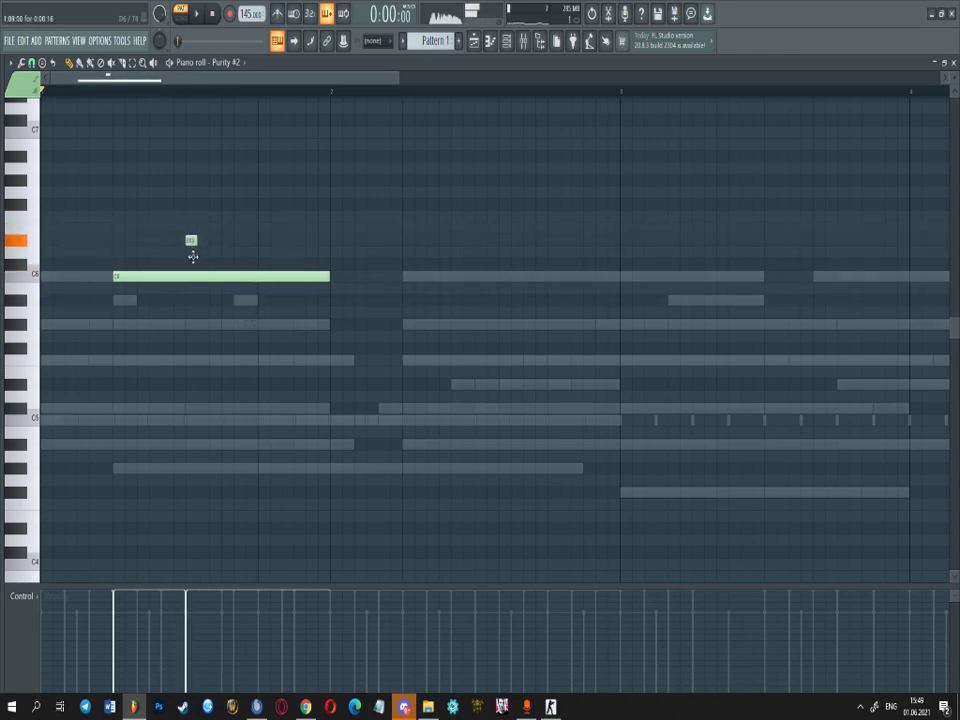
- Try short F5 and G#5 notes below the long C6 from beat 3 of bar 1 to the start of bar 2
key("space")
left_click(189, 360)
left_click(227, 324)
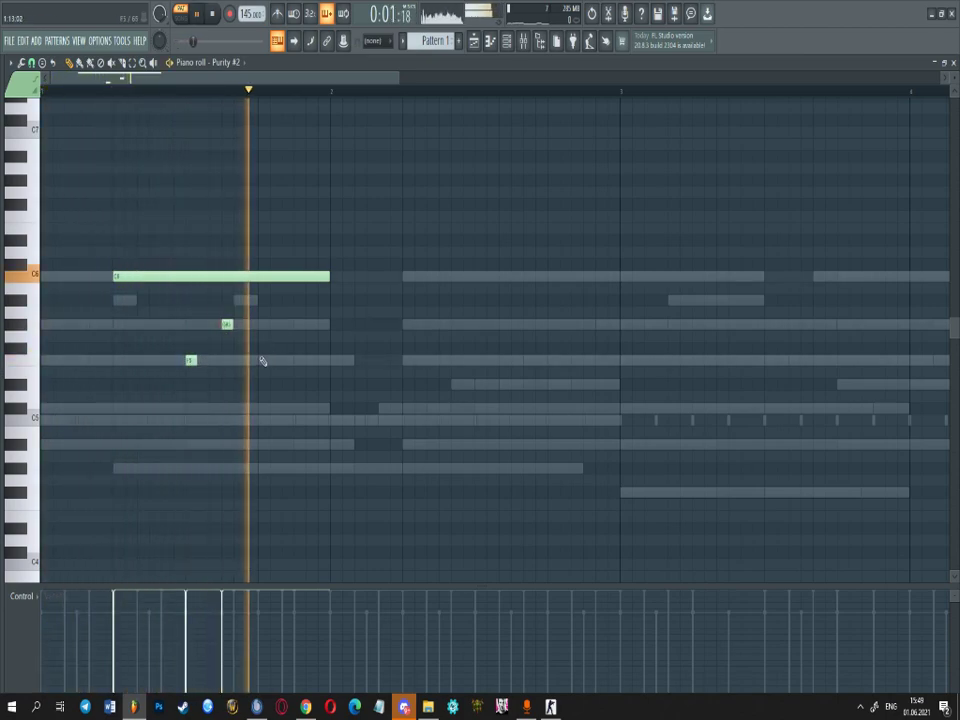
right_click(187, 361)
key("space")
left_click(261, 360)
left_click(298, 324)
left_click(336, 360)
- Extend the C6 to the end of bar 2 and replace the short notes with a one-beat F5 at the start of bar 2
left_click_drag(381, 288, 621, 298)
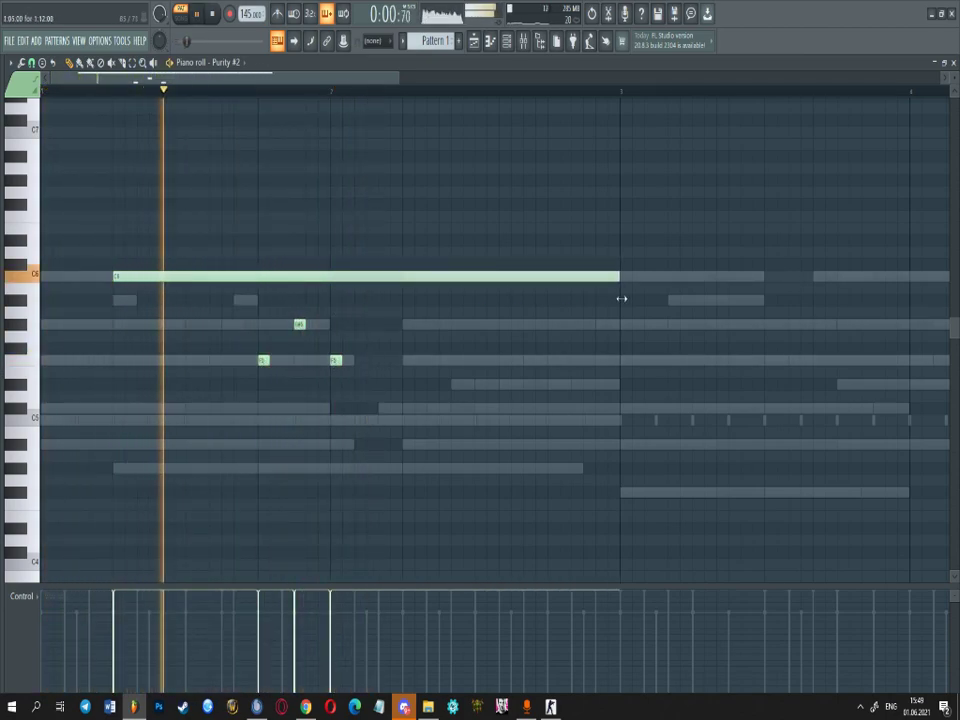
right_click(338, 362)
right_click(299, 324)
key("space")
key("space")
right_click(264, 360)
left_click(336, 360)
left_click_drag(344, 362, 403, 385)
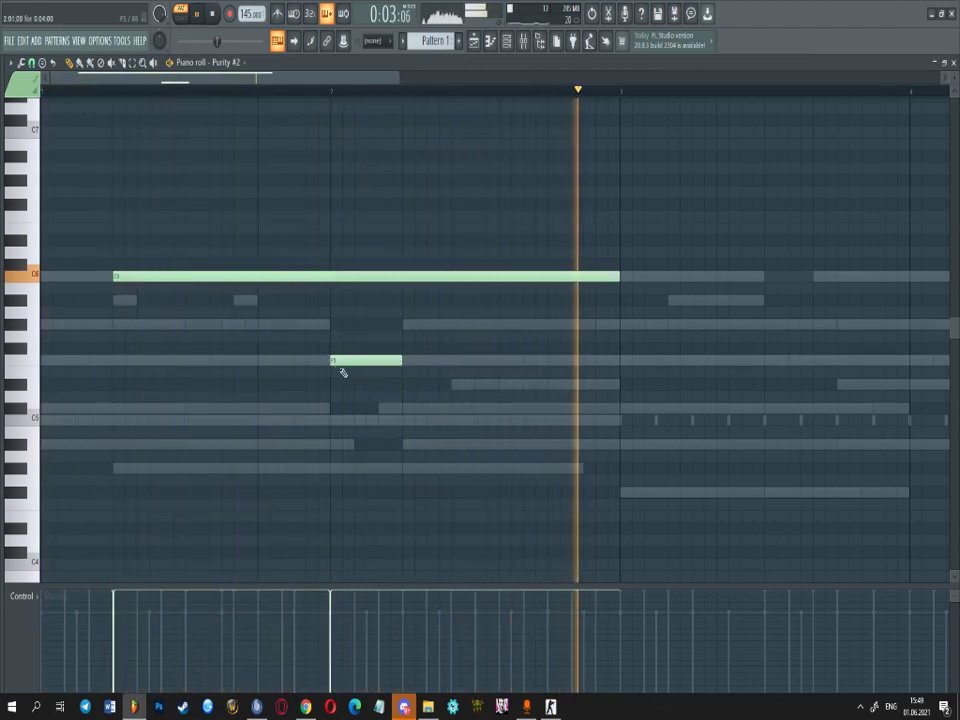
- Try short notes such as G#5 and D#5 after the F5 in bar 2 and remove them again
left_click(408, 326)
left_click_drag(470, 326, 437, 330)
left_click(455, 384)
right_click(470, 383)
right_click(420, 326)
scroll(406, 274, "up", 5)
left_click(410, 265)
left_click(446, 311)
right_click(452, 311)
key("space")
right_click(429, 266)
key("space")
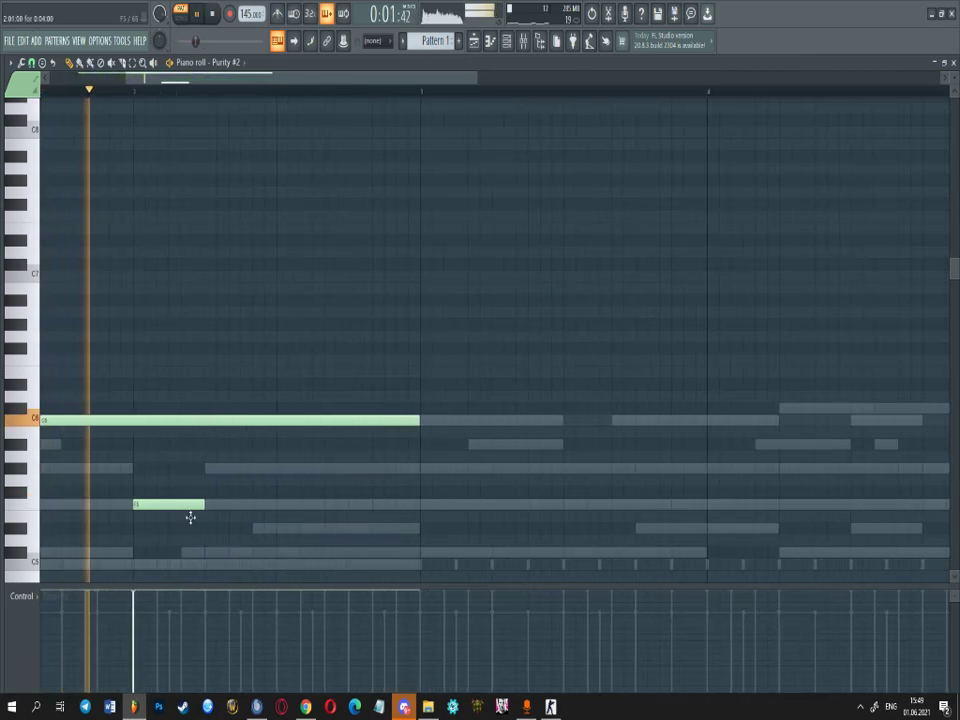
- Try a half-beat G#5 on beat 3 of bar 2 followed by a higher note
left_click(298, 469)
left_click_drag(350, 468, 313, 483)
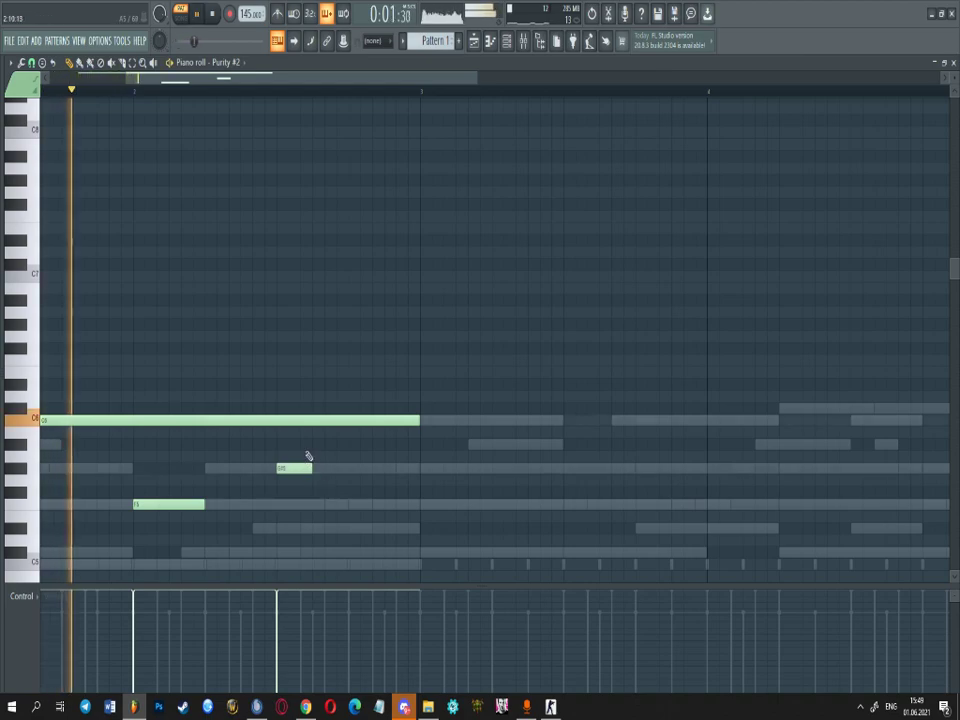
left_click(315, 409)
left_click_drag(357, 431, 355, 420)
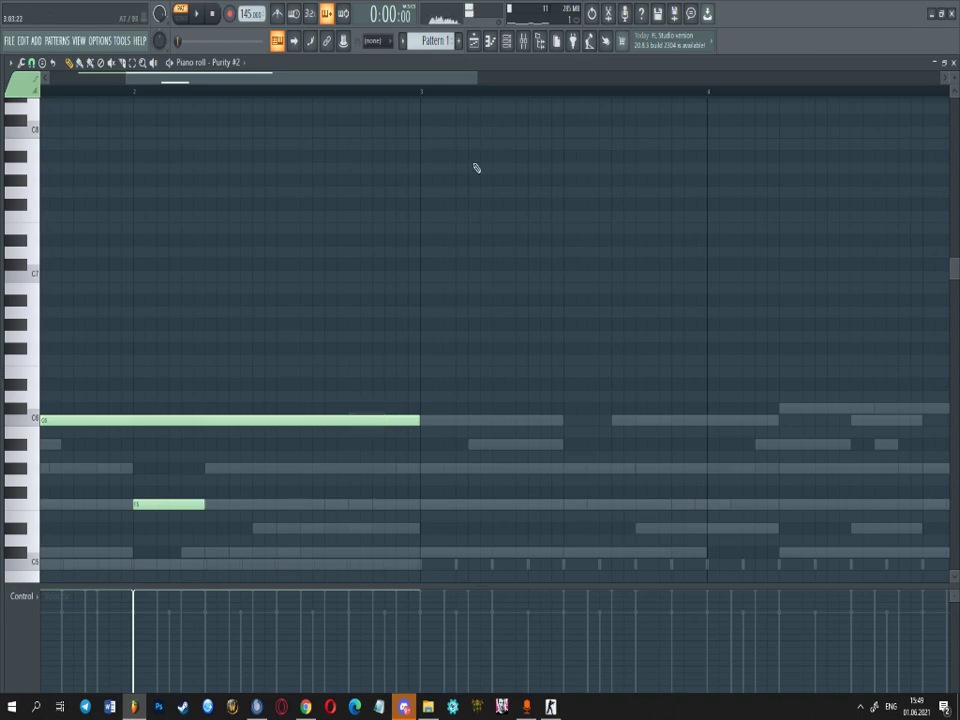
- Check the Purity #2 instrument window with its Why VA preset, close it and reopen the channel's piano roll
left_click(507, 44)
left_click(243, 308)
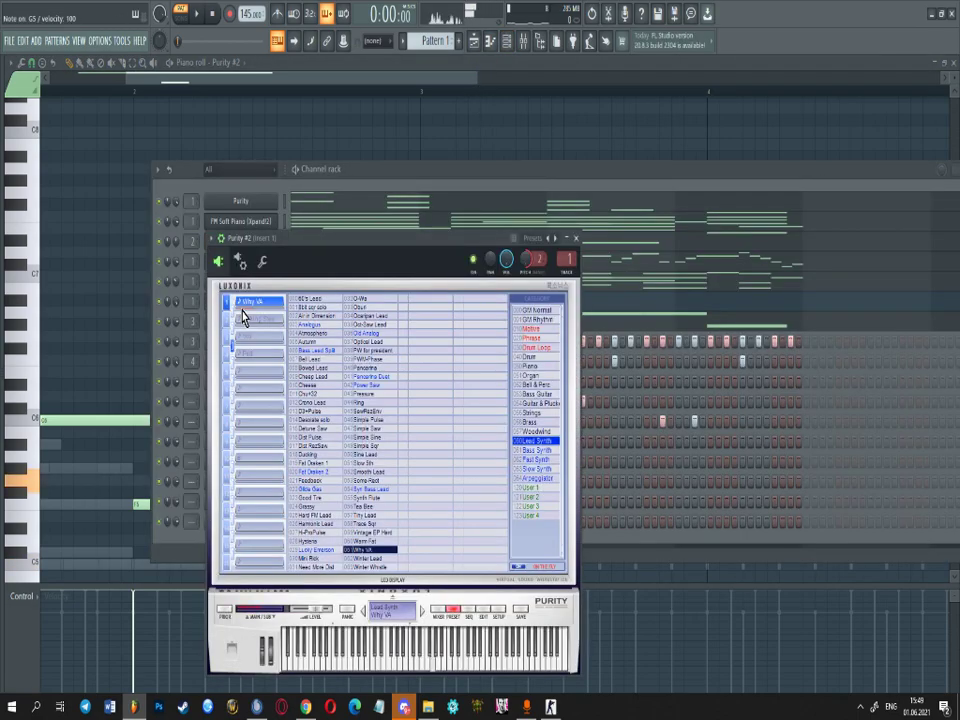
left_click(576, 239)
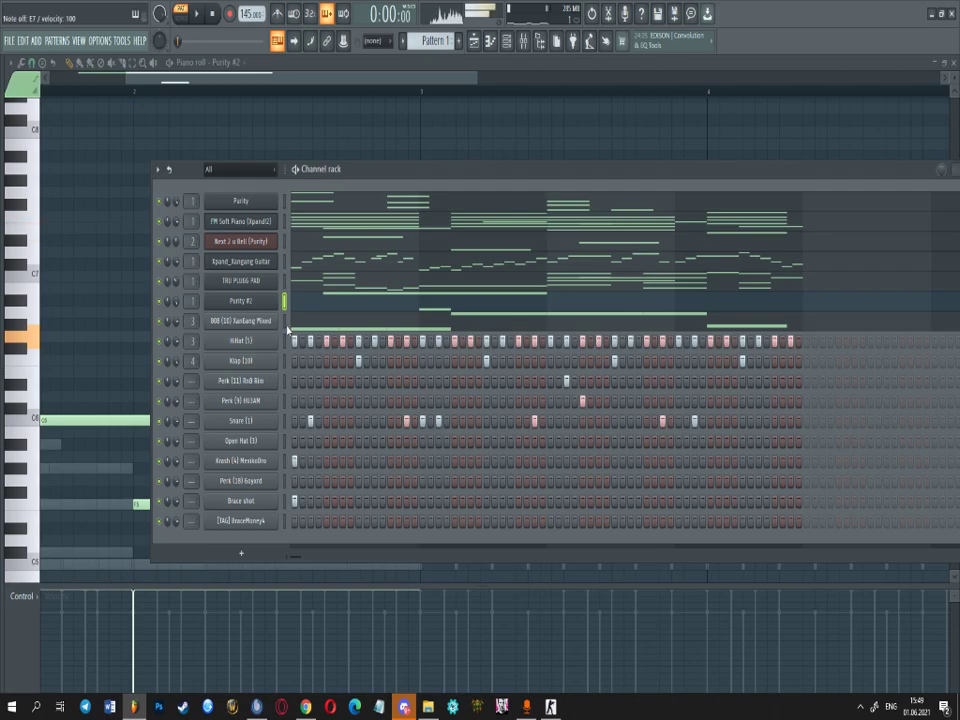
right_click(256, 305)
left_click(284, 302)
right_click(272, 302)
left_click(284, 302)
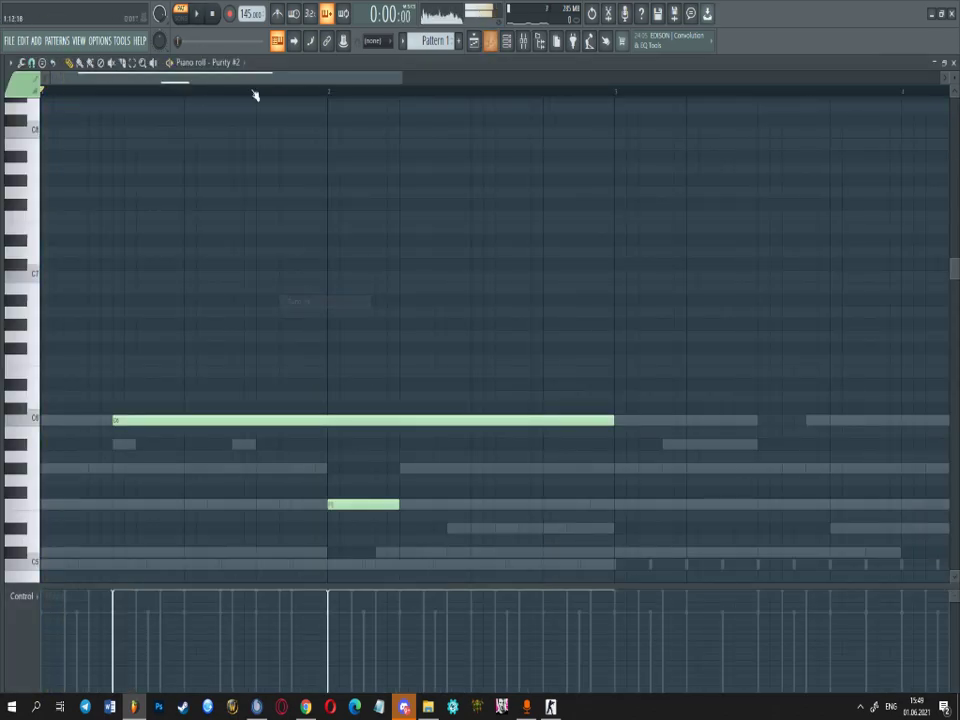
- Try half-beat D7 notes on beats 2 and 3 of bar 2 with the beat playing
key("space")
scroll(210, 224, "up", 5)
key("space")
scroll(205, 251, "down", 8)
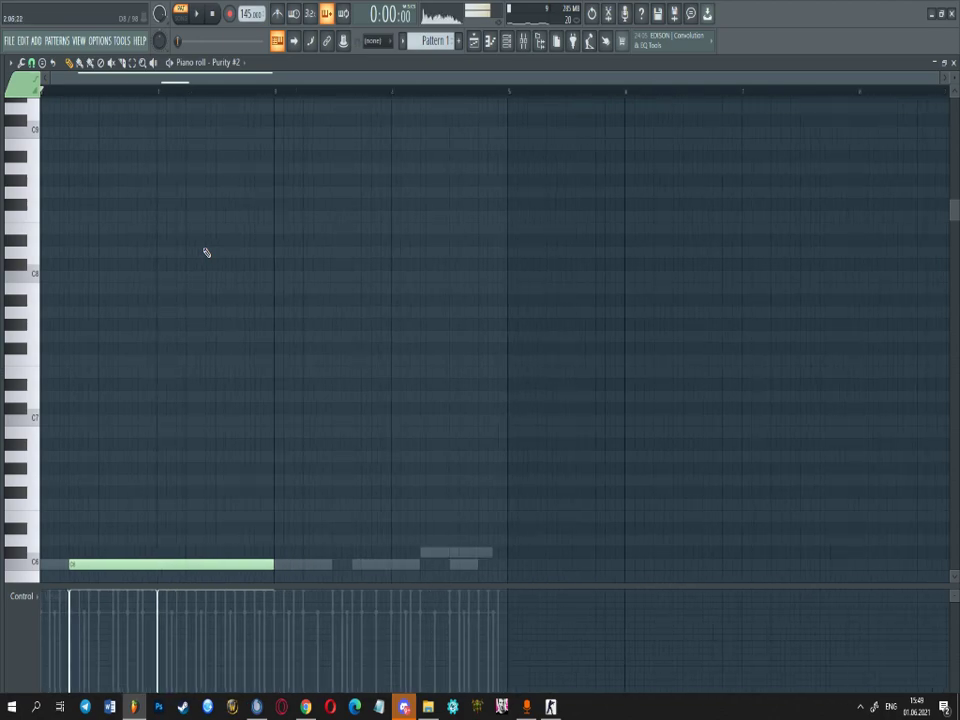
scroll(103, 386, "up", 3, "ctrl")
key("space")
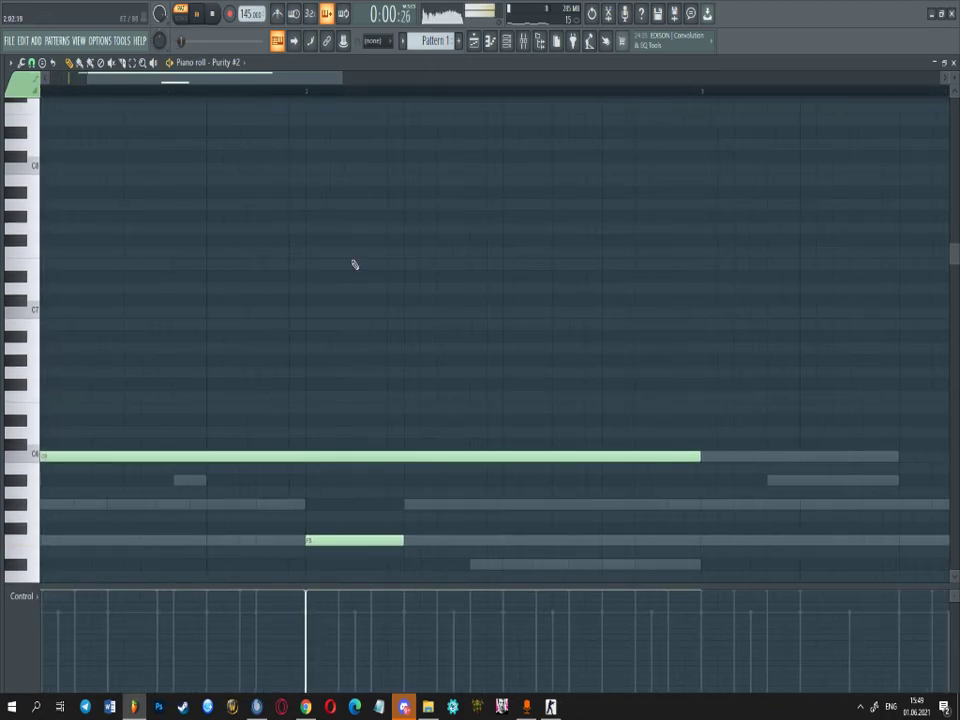
left_click(407, 253)
left_click_drag(493, 261, 437, 300)
left_click(521, 259)
key("space")
key("space")
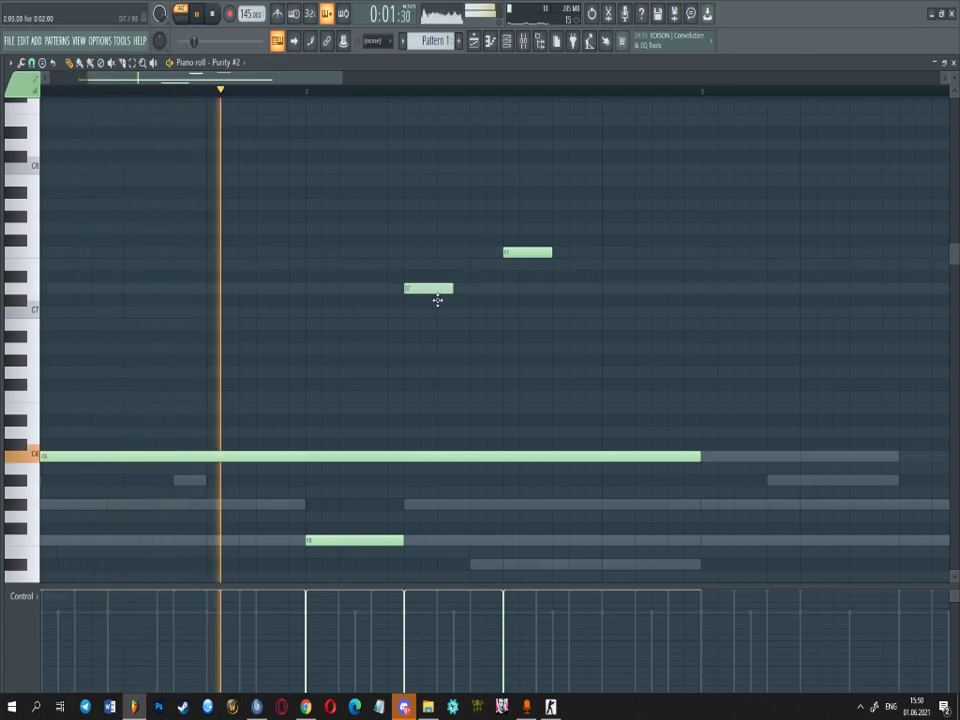
left_click_drag(525, 258, 525, 300)
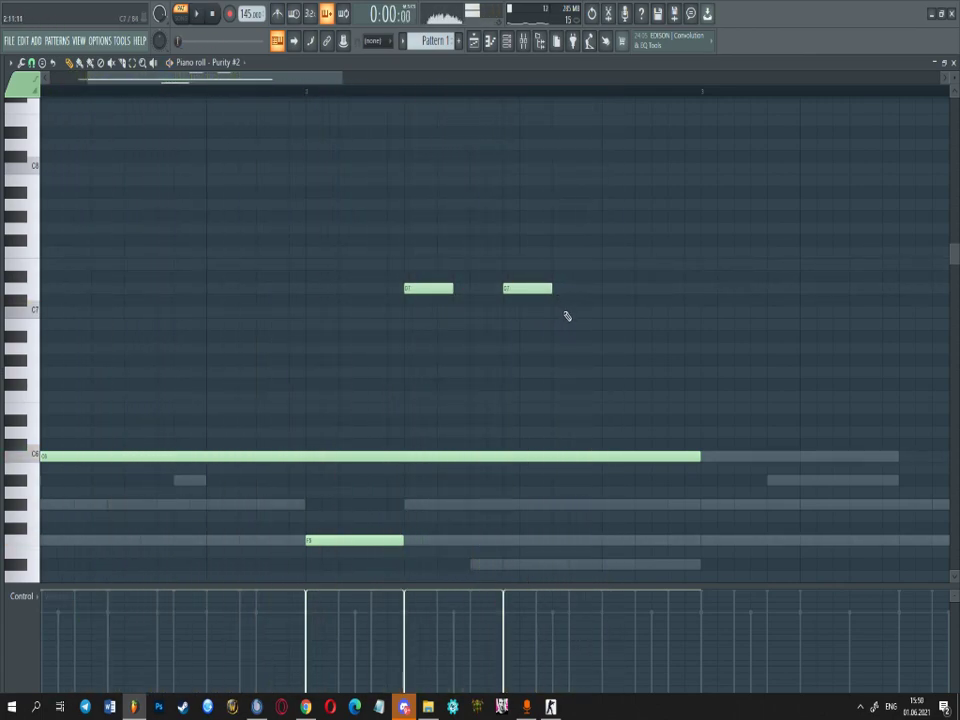
- Lower both trial notes in bar 2 to G6 and delete them
left_click_drag(428, 290, 420, 375)
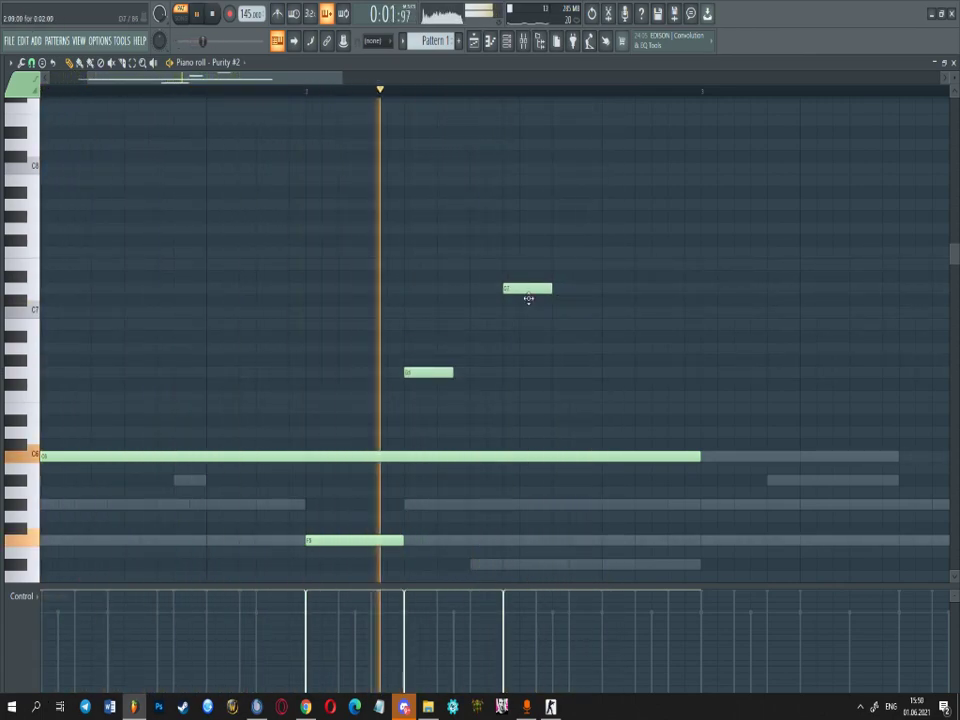
left_click_drag(525, 296, 538, 382)
key("space")
right_click(530, 373)
right_click(428, 373)
scroll(386, 379, "down", 4)
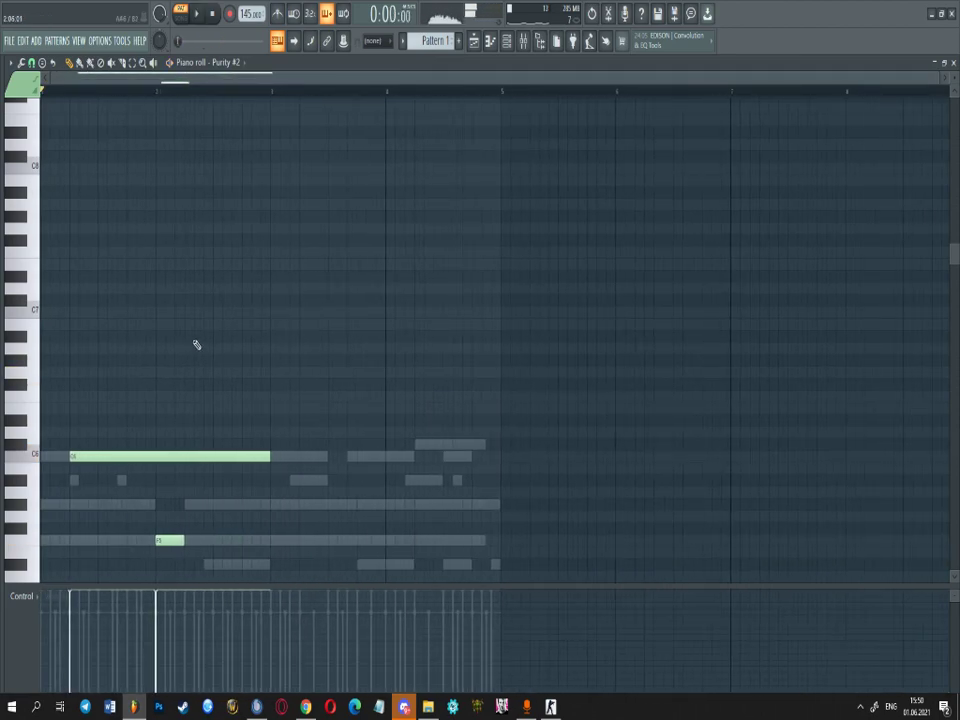
- Replace the Purity #2 notes with a single seven-beat C6 from the start of bar 1 and play it
left_click_drag(135, 452, 35, 312)
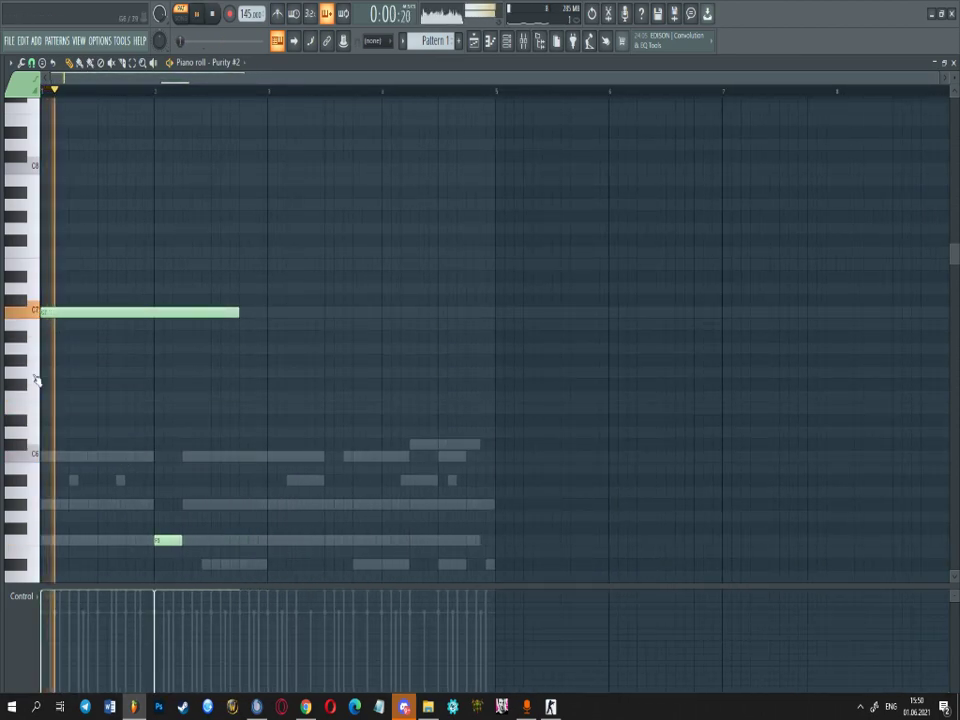
scroll(156, 433, "up", 3)
right_click(276, 540)
right_click(180, 312)
key("space")
left_click_drag(82, 455, 25, 468)
key("space")
key("F6")
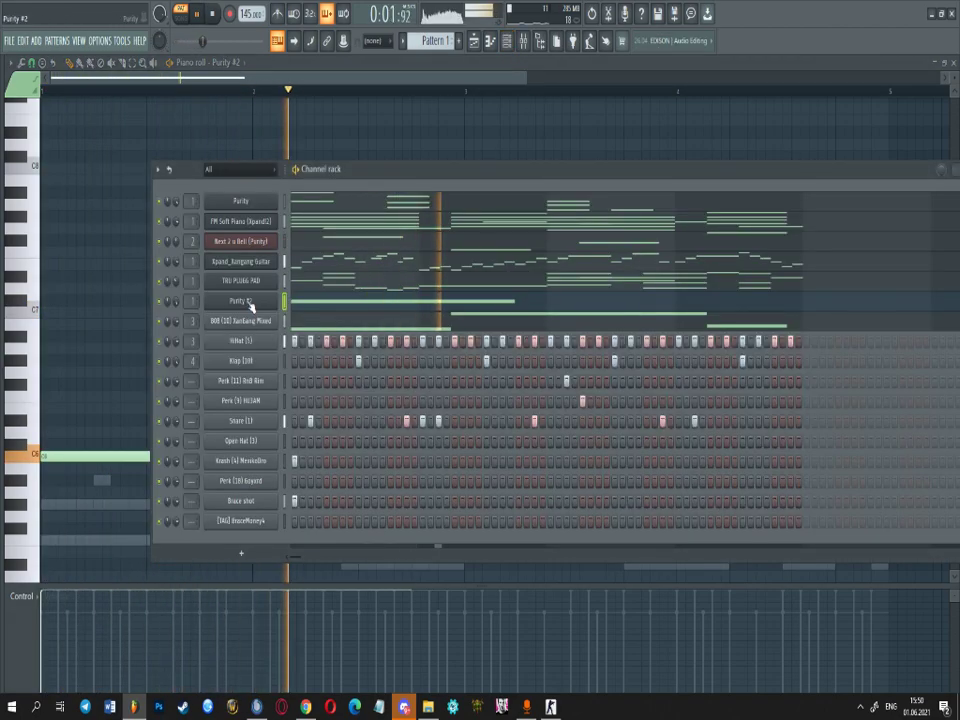
key("F6")
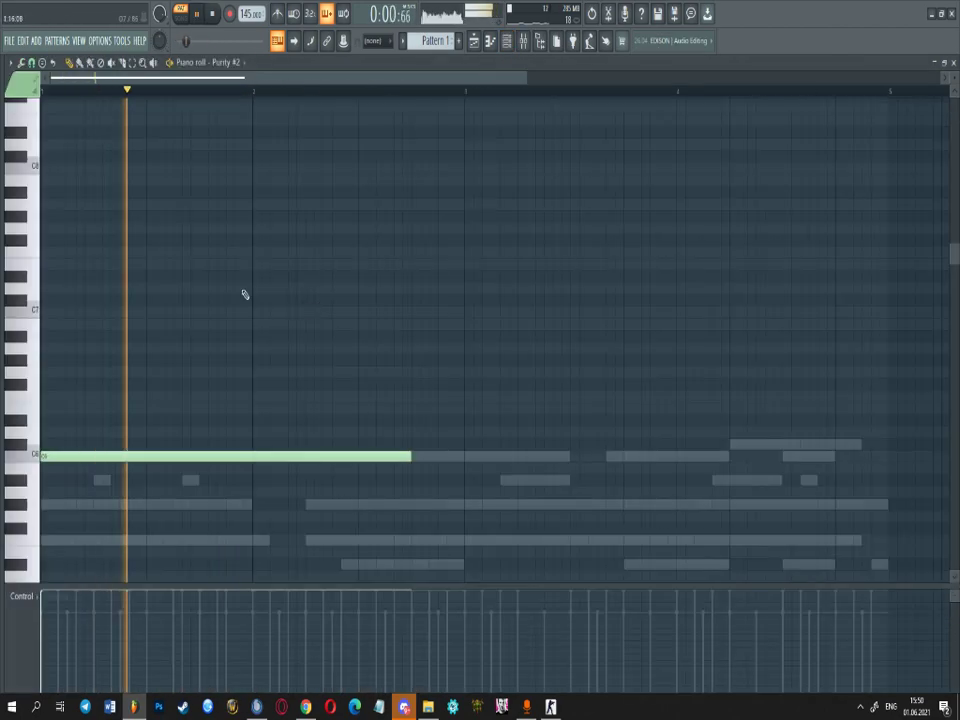
- Try half-beat C7 notes on beats 1, 2 and 3 of bar 2 and a B6 after them, removing all four
left_click(255, 205)
left_click_drag(622, 217, 379, 221)
key("space")
left_click_drag(268, 224, 283, 328)
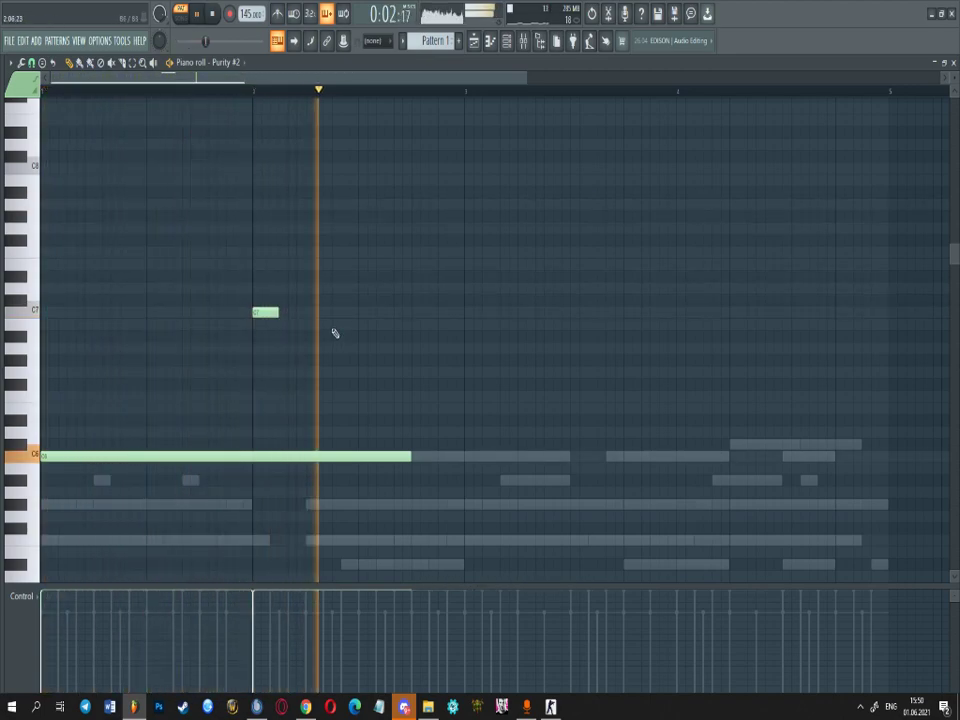
left_click(311, 313)
left_click(363, 314)
left_click(399, 325)
right_click(398, 324)
right_click(370, 312)
right_click(318, 312)
right_click(261, 312)
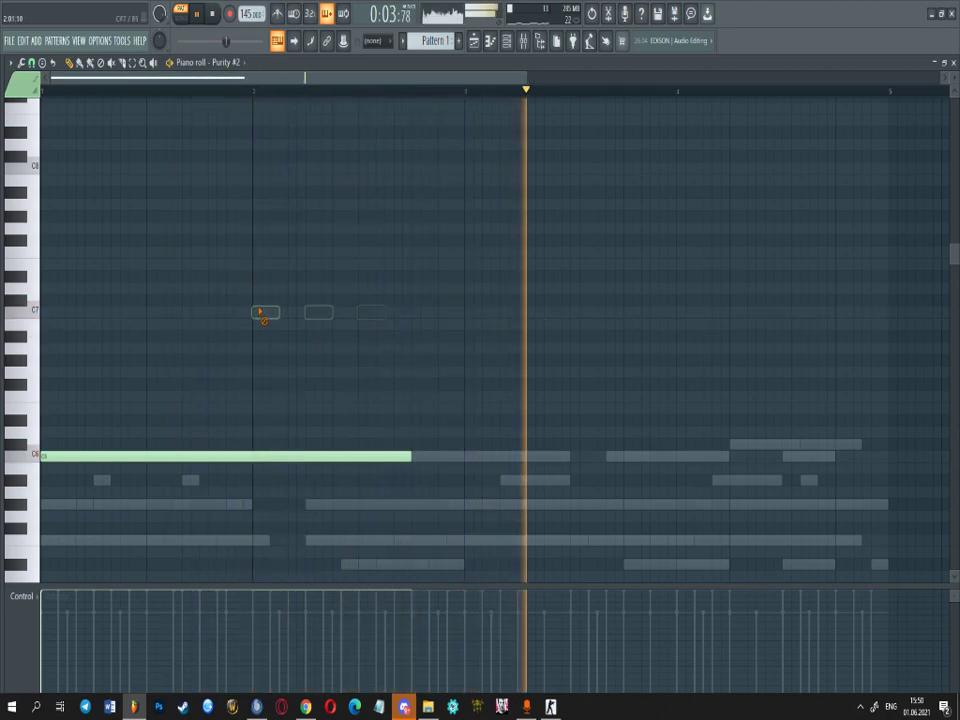
- Stop playback and delete the Purity #2 channel from the channel rack
key("space")
left_click(508, 41)
right_click(260, 301)
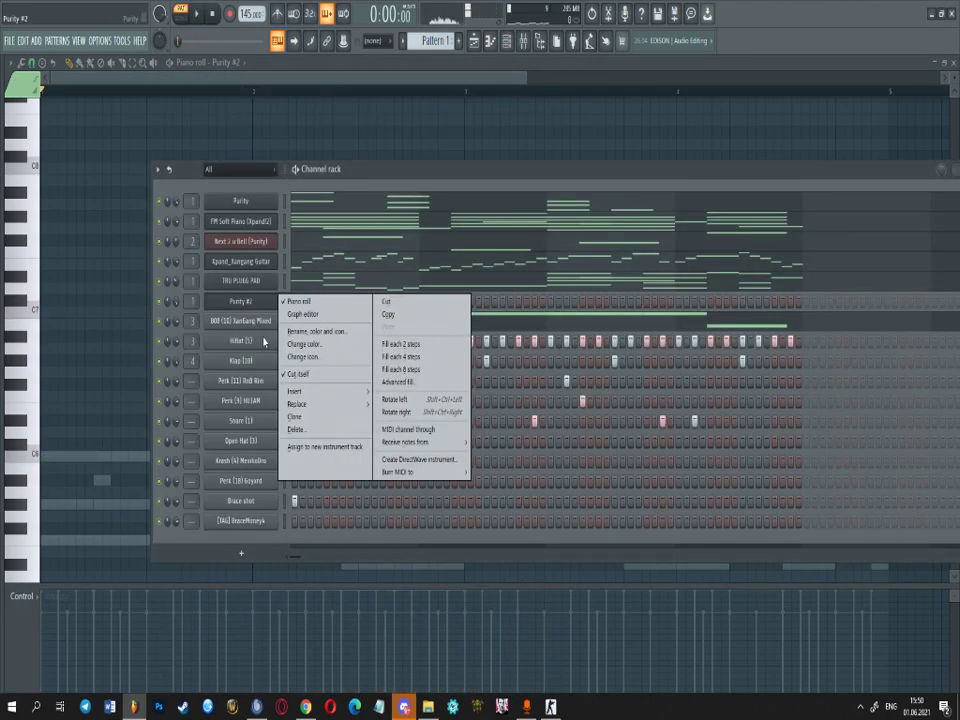
left_click(292, 430)
- Add an Xpand!2 channel and load Big Legato Strings from 014 Strings into part A
left_click(241, 536)
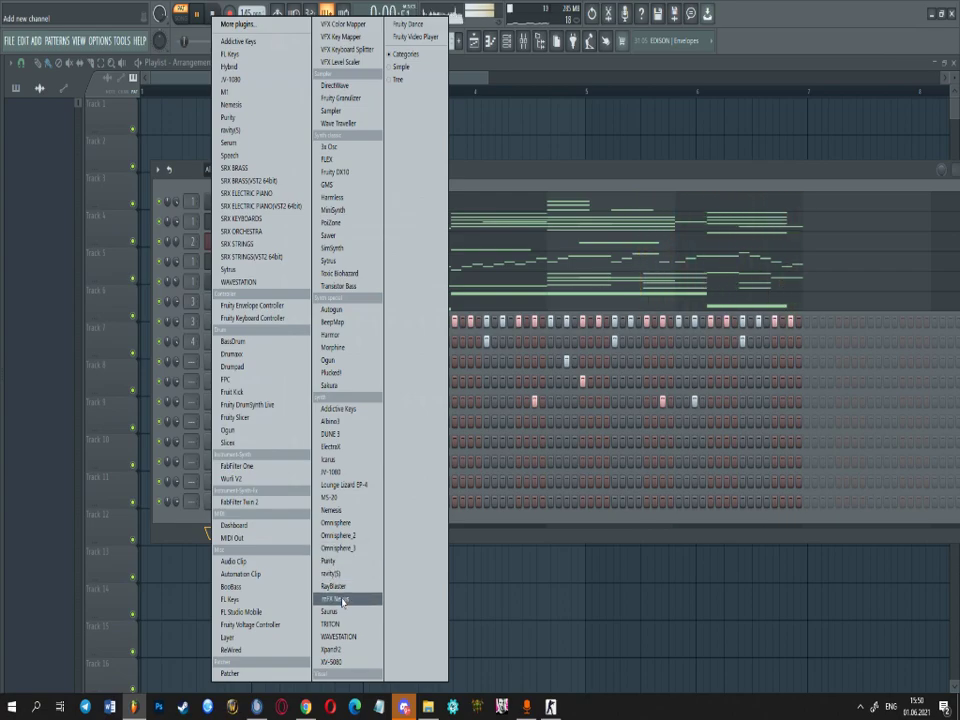
left_click(343, 651)
left_click(150, 348)
mouse_move(168, 466)
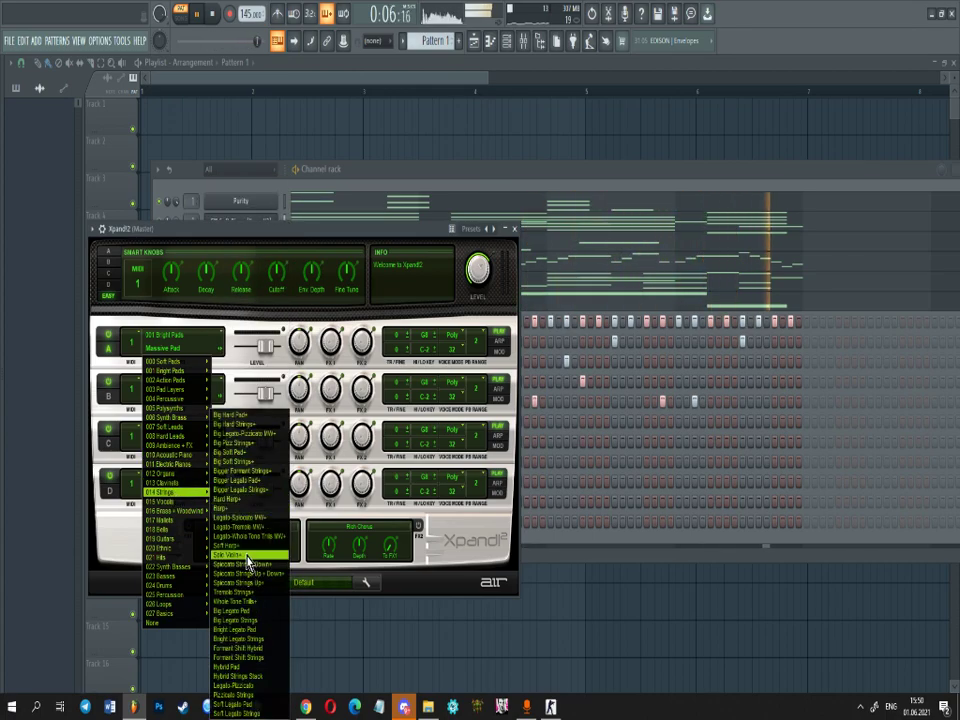
left_click(241, 624)
- Move the Xpand!2 channel directly below TRU PLUGG PAD, route it to mixer track 1 and show its channel settings
left_click_drag(118, 229, 441, 344)
left_click_drag(241, 521, 241, 305)
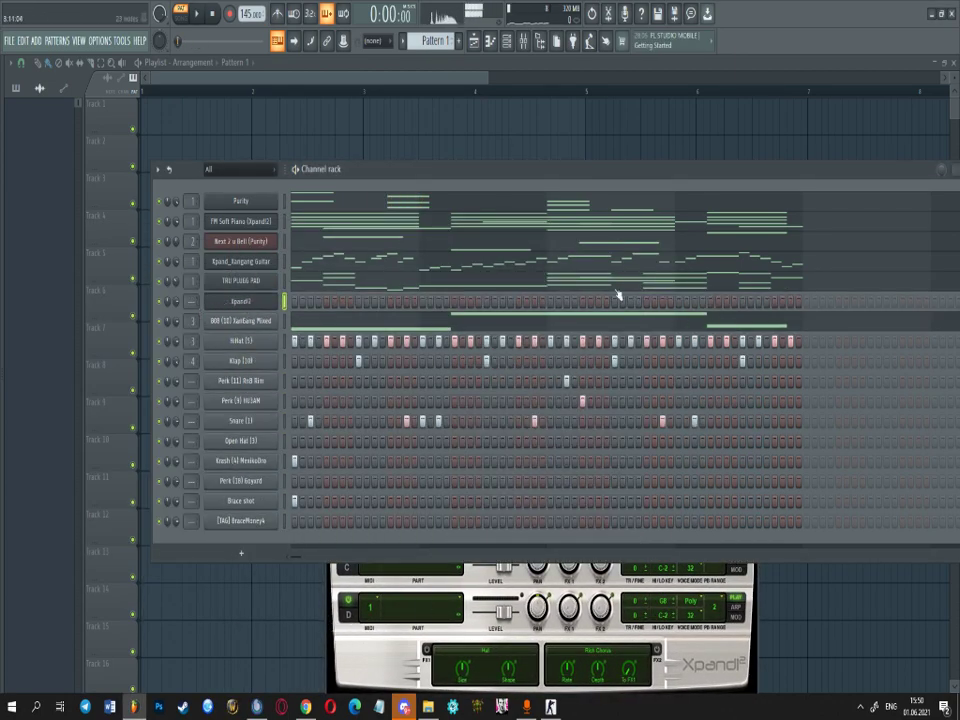
left_click(240, 301)
left_click(240, 301)
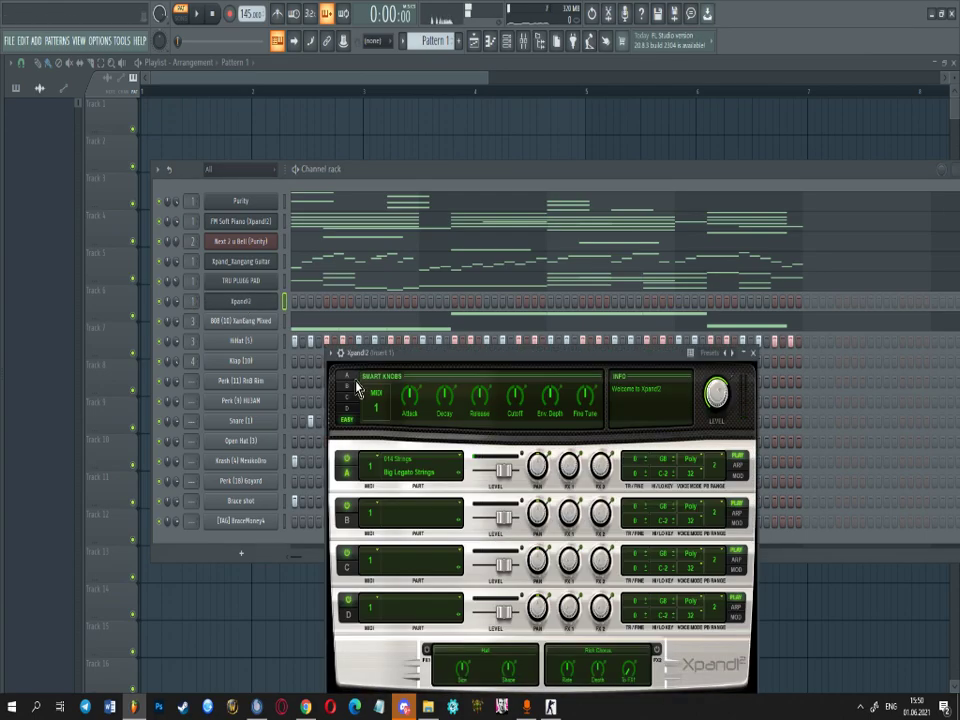
left_click(341, 353)
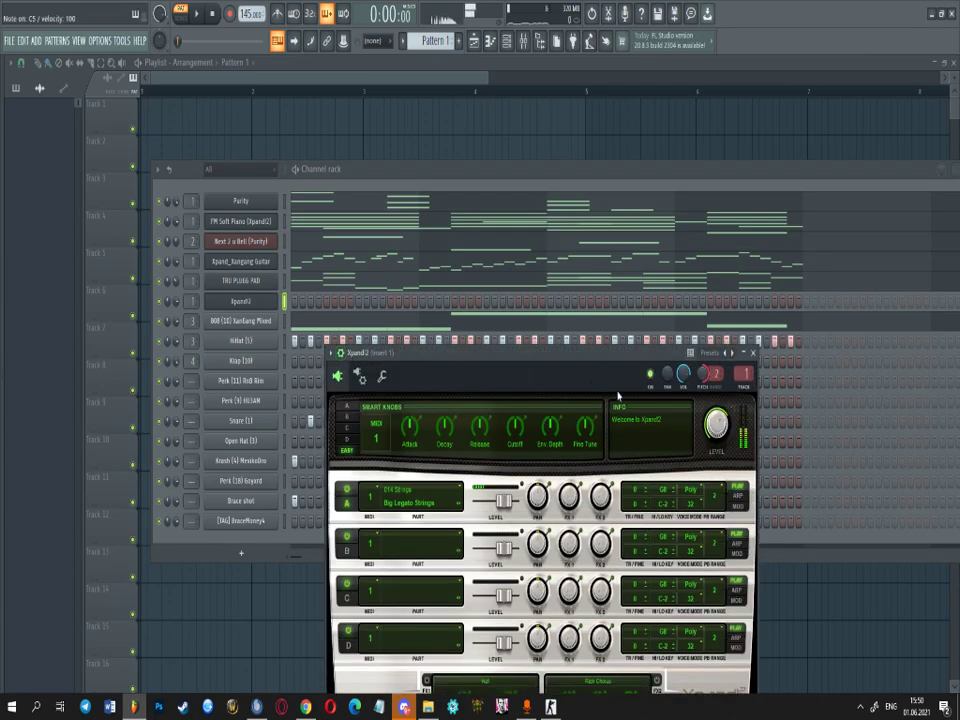
- Open the Xpand!2 piano roll and write a seven-beat A#5 from the start of bar 1
right_click(264, 304)
left_click(298, 302)
left_click_drag(64, 397, 49, 409)
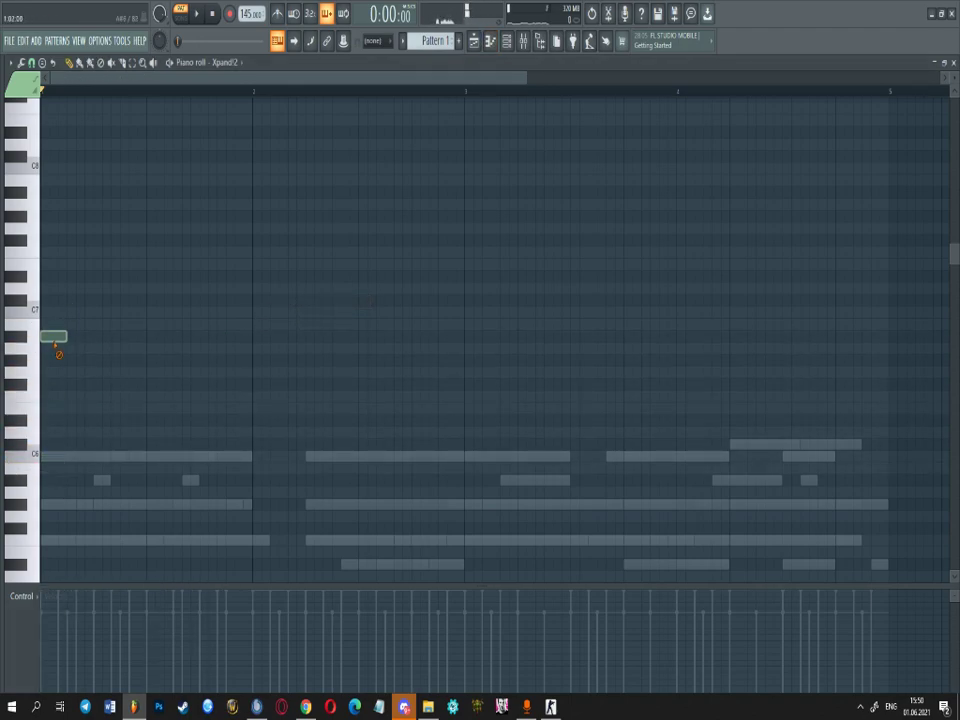
scroll(58, 340, "down", 5)
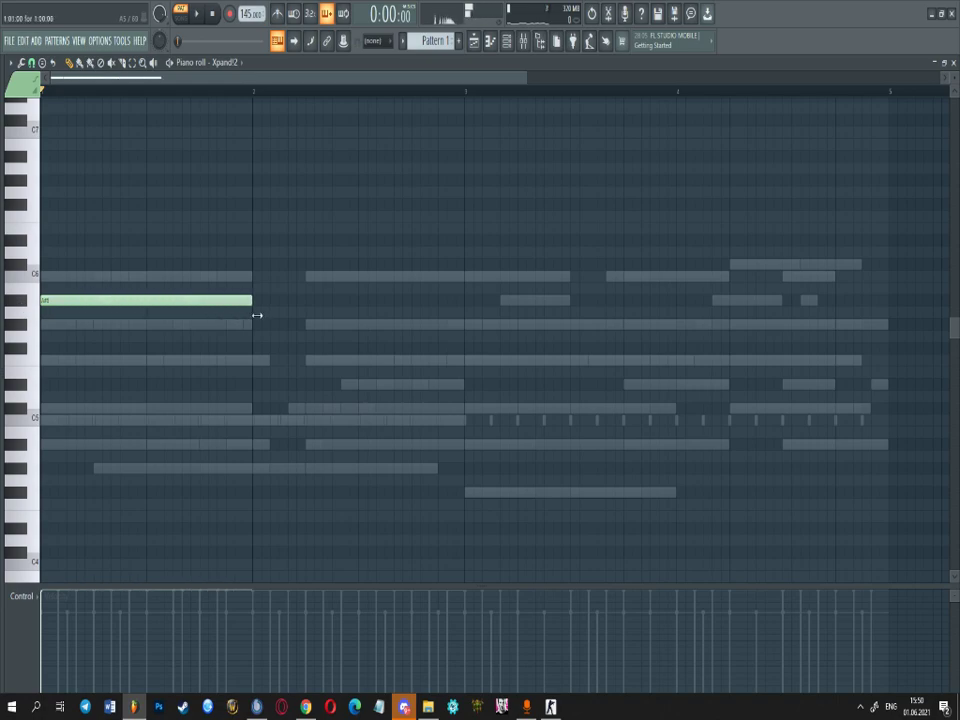
key("space")
left_click_drag(257, 304, 409, 309)
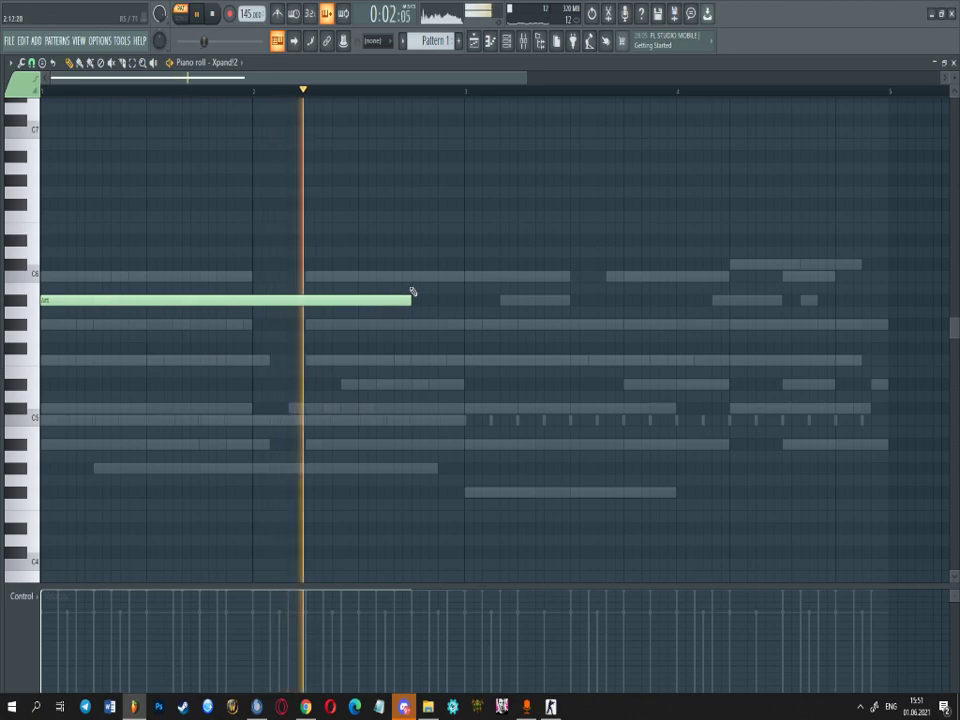
- Add a one-beat C6 on beat 4 of bar 2 and a one-beat G#5 at the start of bar 3
key("space")
left_click(411, 277)
left_click_drag(782, 279, 467, 309)
left_click(469, 304)
right_click(490, 303)
left_click(465, 328)
scroll(403, 354, "down", 1)
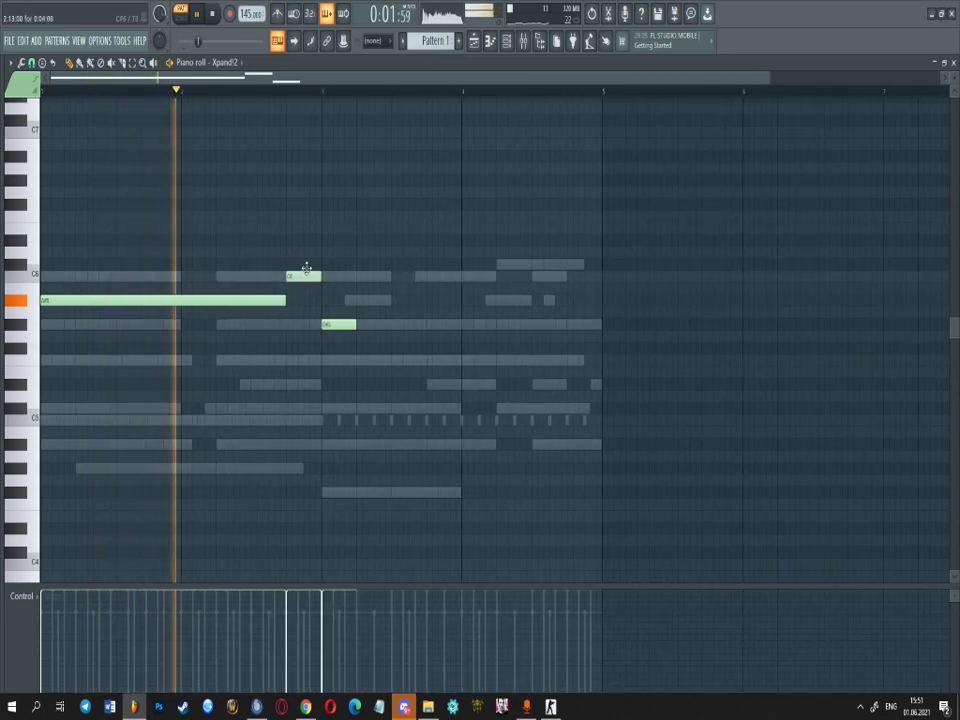
- Raise the one-beat note in bar 2 to F6 and turn the bar 3 note into a one-bar C#6
left_click_drag(305, 274, 306, 264)
left_click_drag(336, 324, 478, 283)
scroll(326, 300, "up", 3)
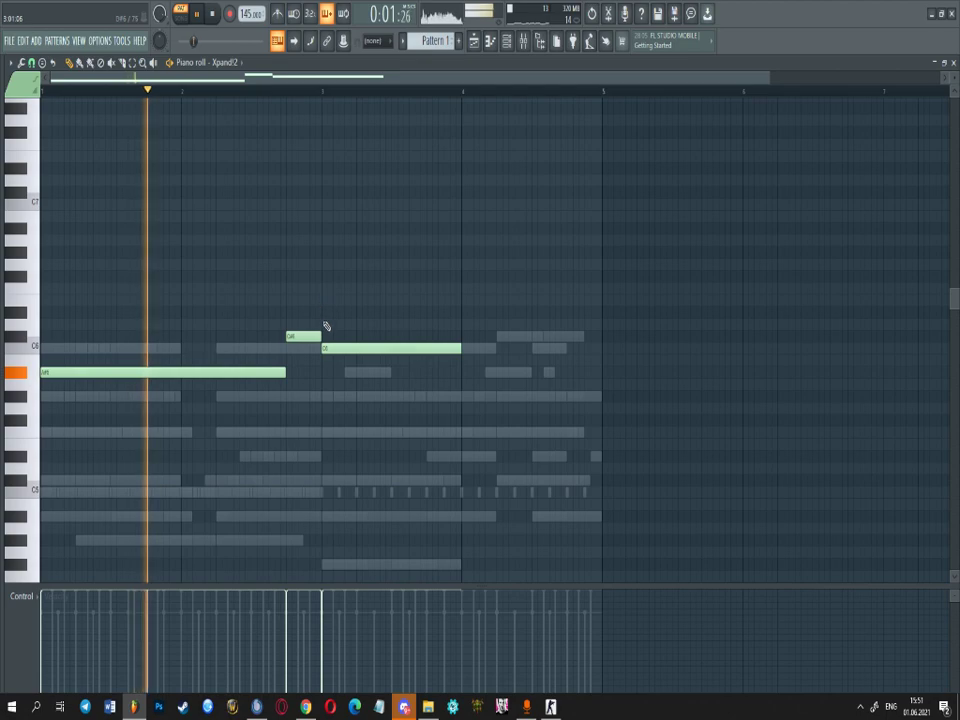
left_click_drag(311, 340, 310, 290)
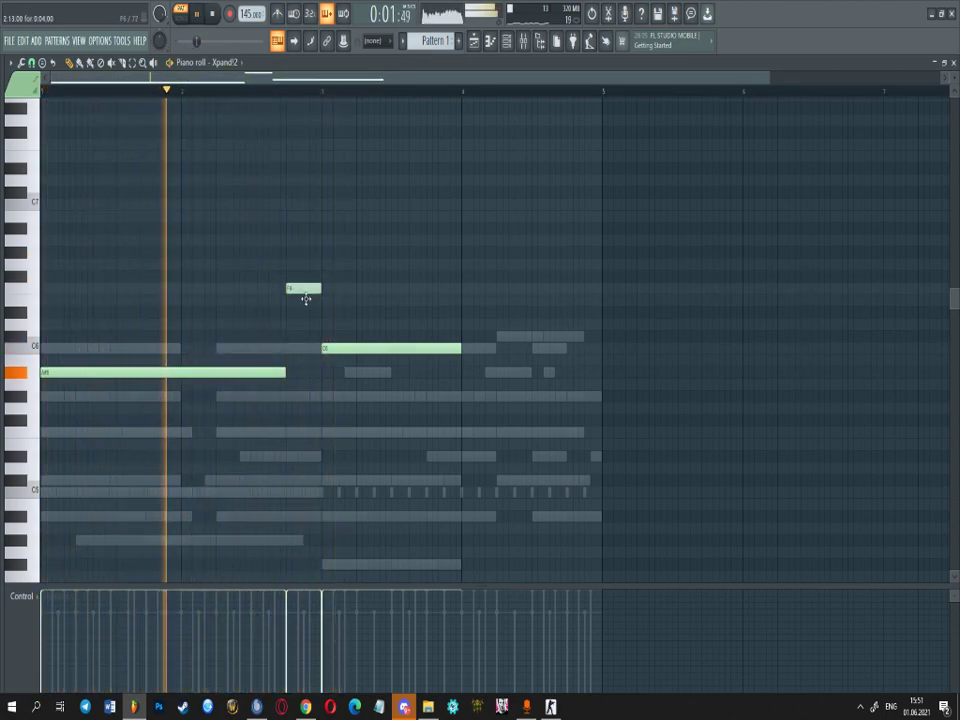
left_click_drag(326, 348, 347, 355)
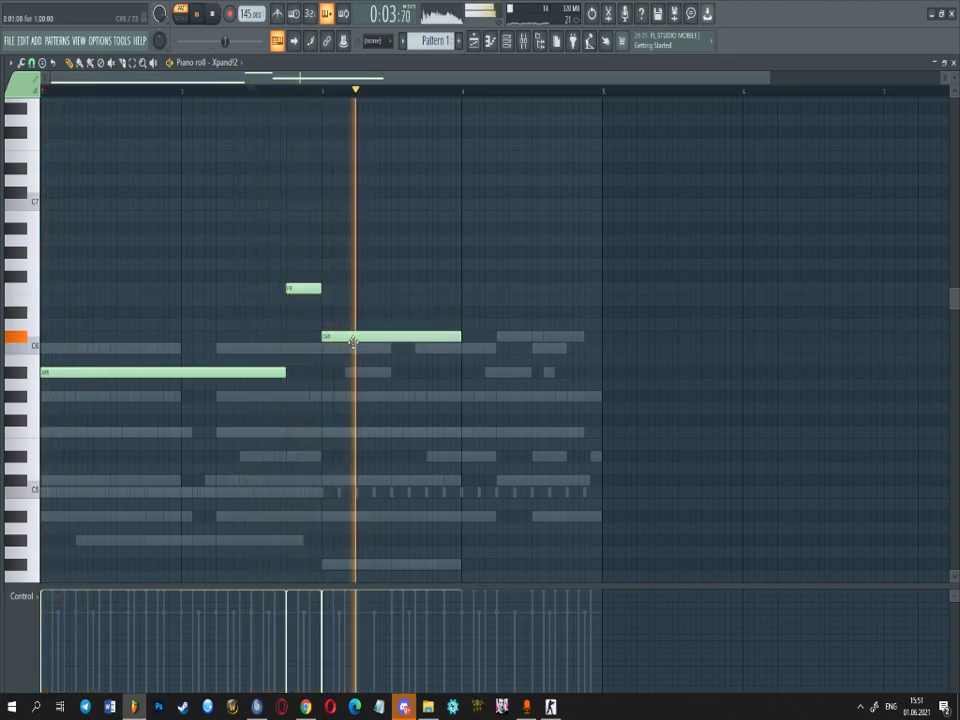
- Shorten the bar 3 C#6 to three beats and add a four-beat C6 from beat 4 of bar 3
left_click(447, 351)
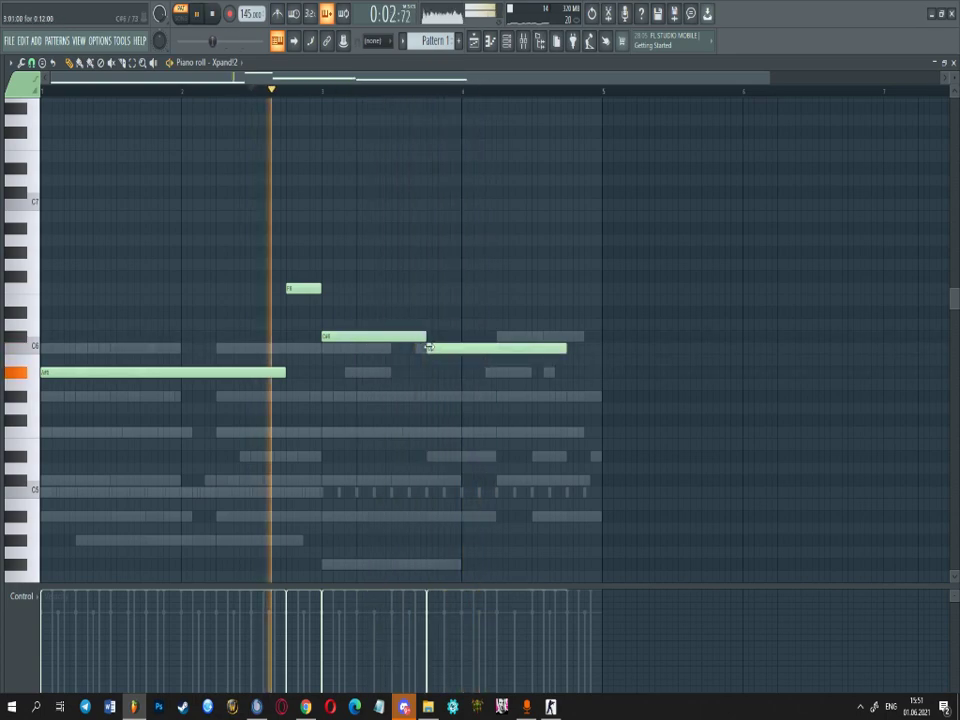
scroll(378, 349, "down", 1, "ctrl")
scroll(373, 351, "up", 2, "ctrl")
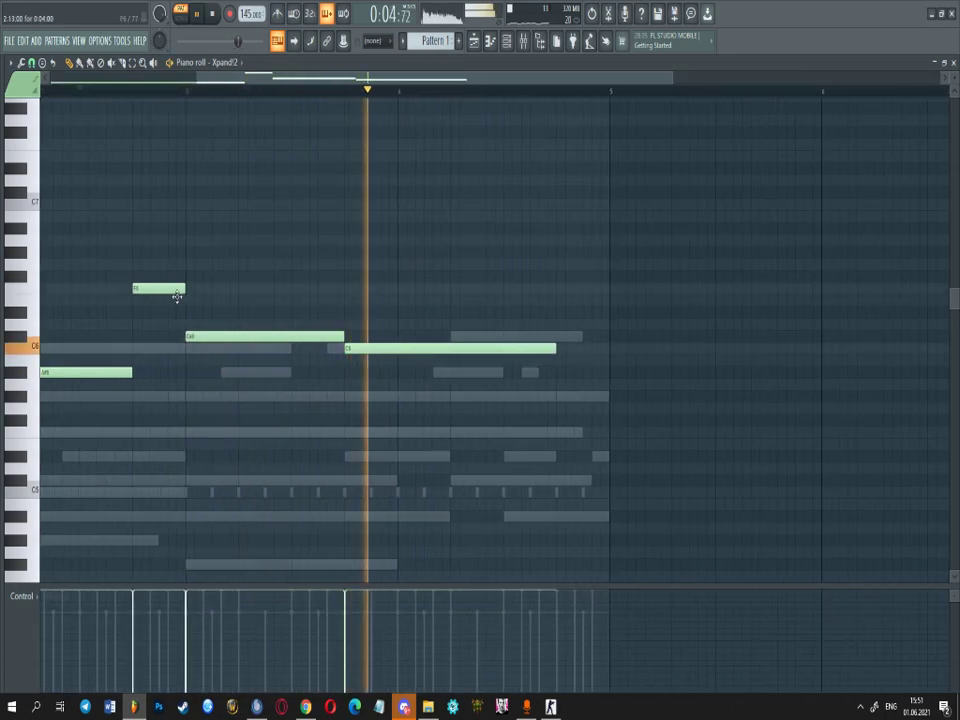
- Add a C#6 over the last two beats of bar 4 and shorten the preceding C6 to three beats
left_click(565, 337)
scroll(518, 360, "down", 2, "ctrl")
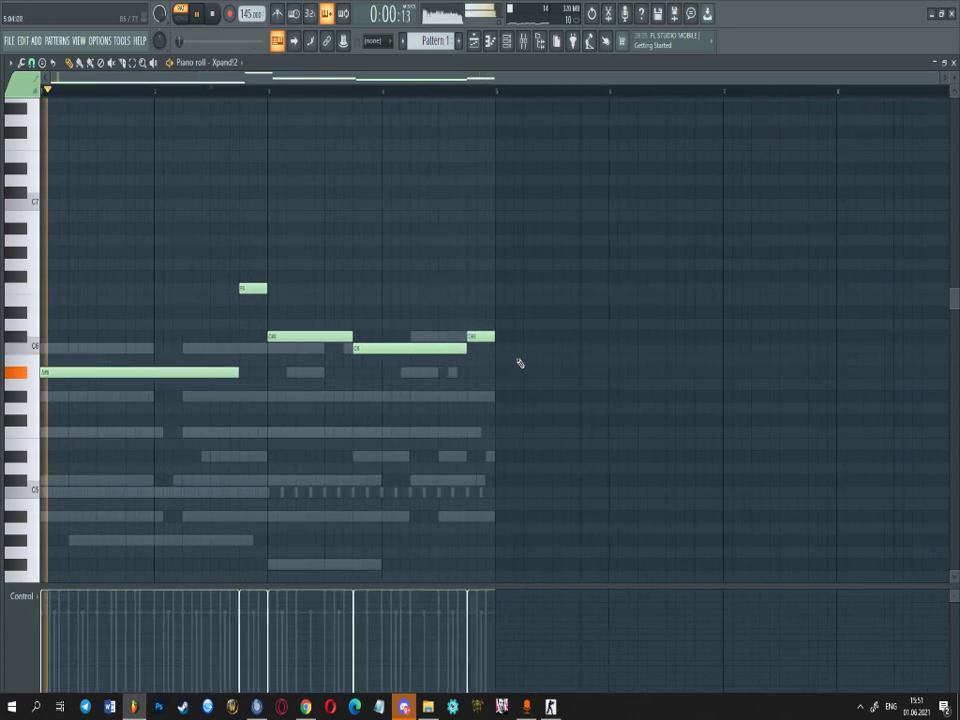
left_click_drag(472, 352, 490, 342)
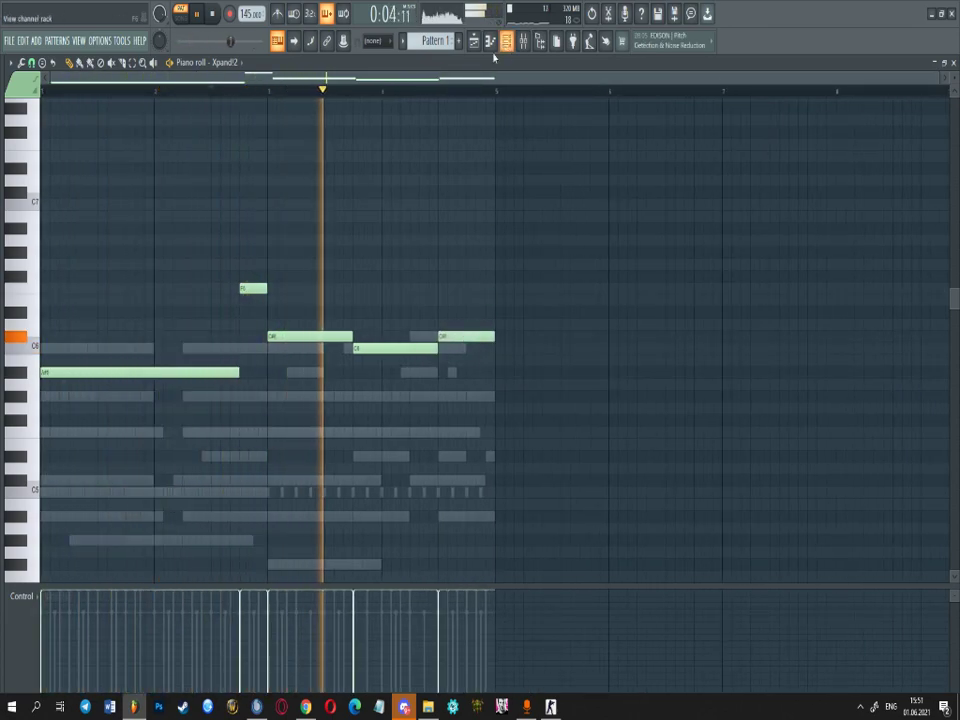
- Open the Xpand!2 instrument and switch part A to Formant Shift Hybrid strings with a level of about +0.2 dB
key("F6")
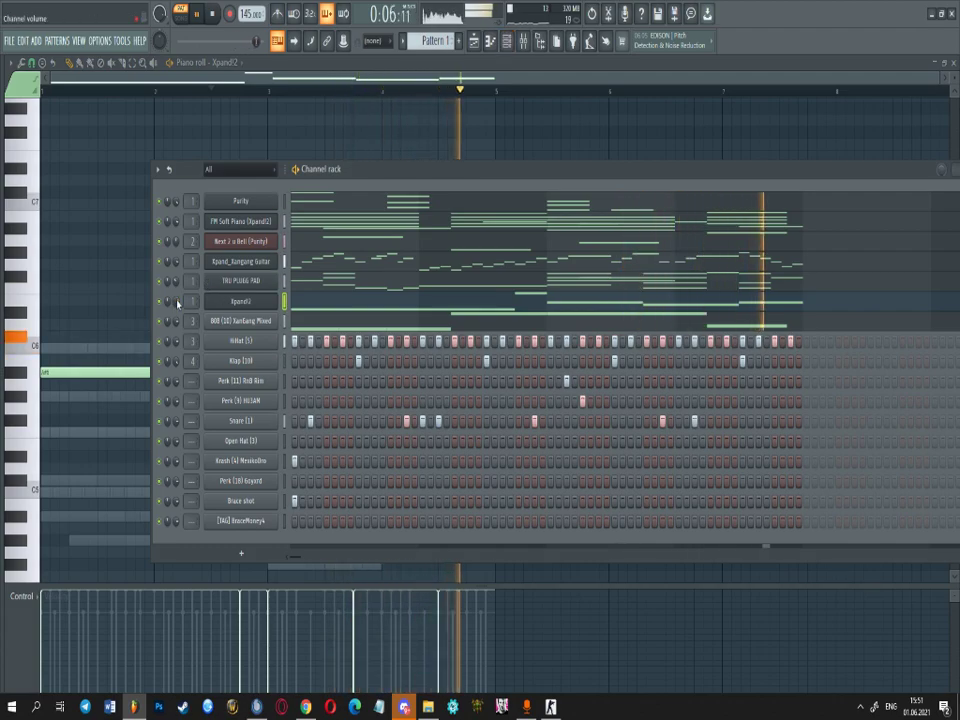
left_click(238, 301)
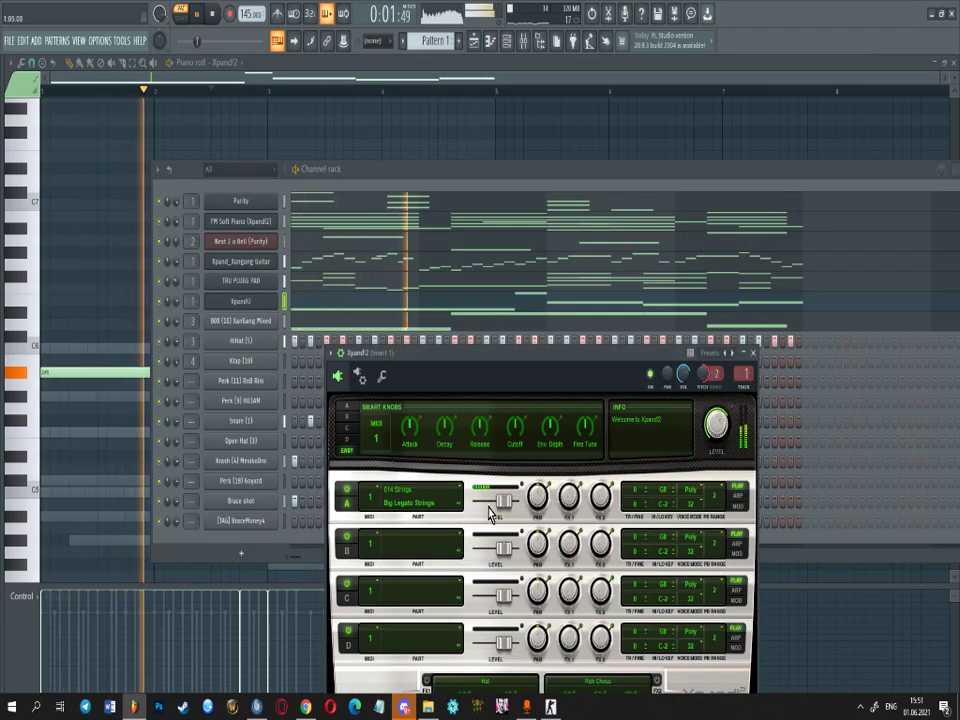
left_click_drag(498, 501, 504, 503)
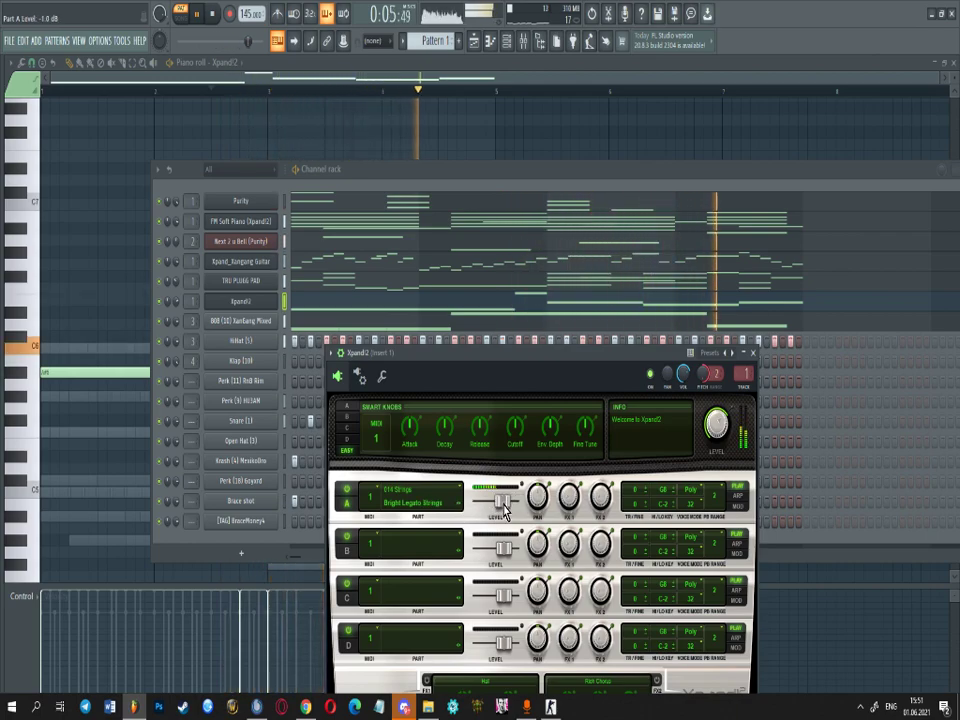
left_click(461, 507)
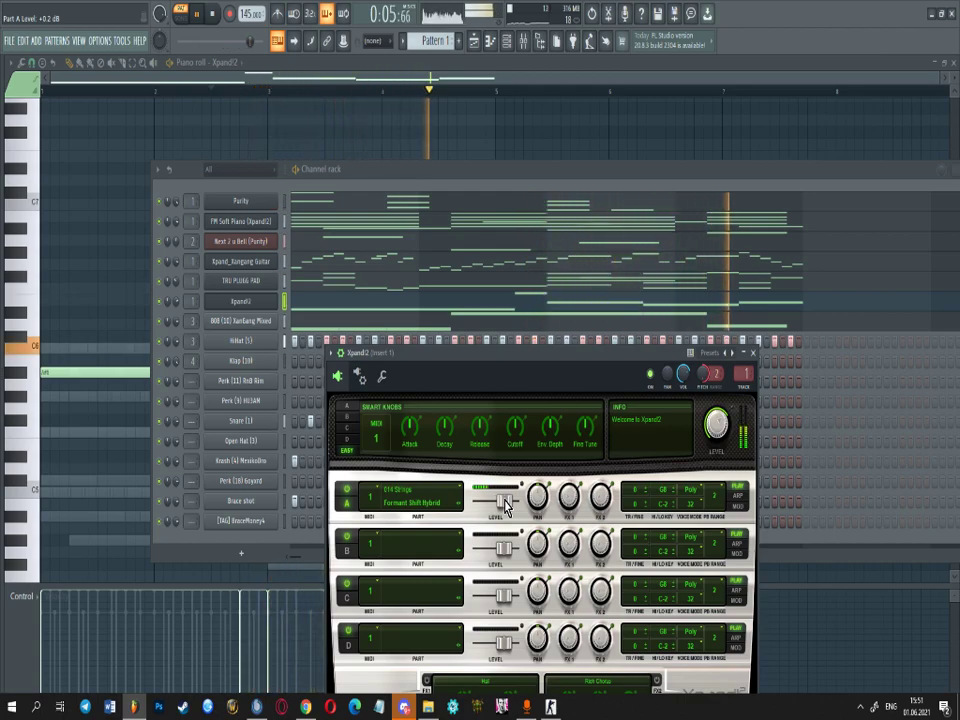
key("space")
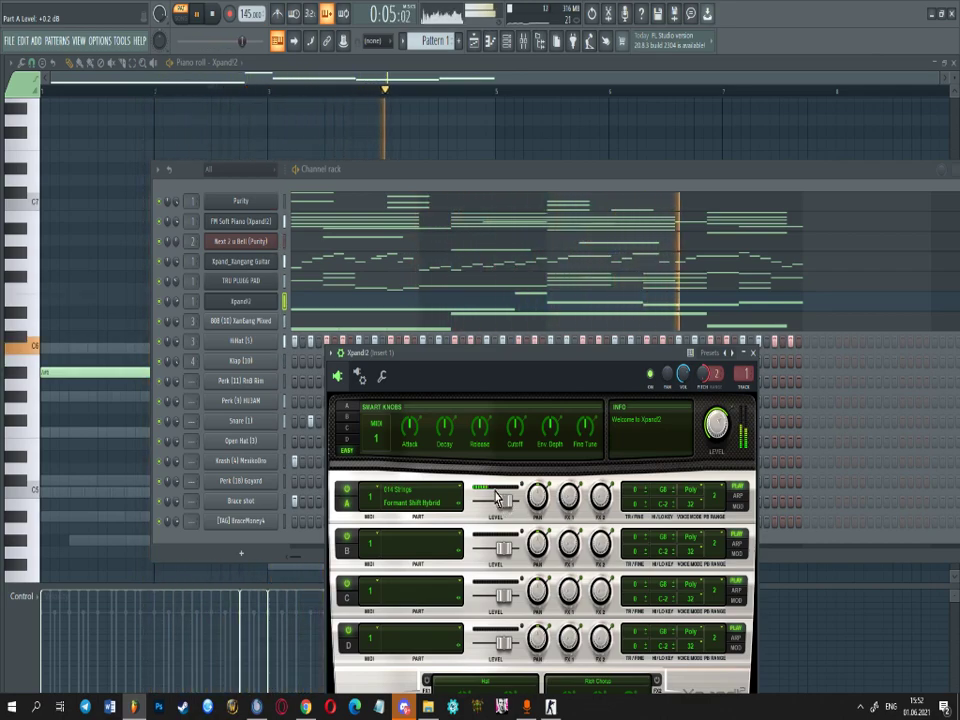
- Pause playback and reopen the Xpand!2 instrument to audition the Formant Shift Hybrid preset
key("F7")
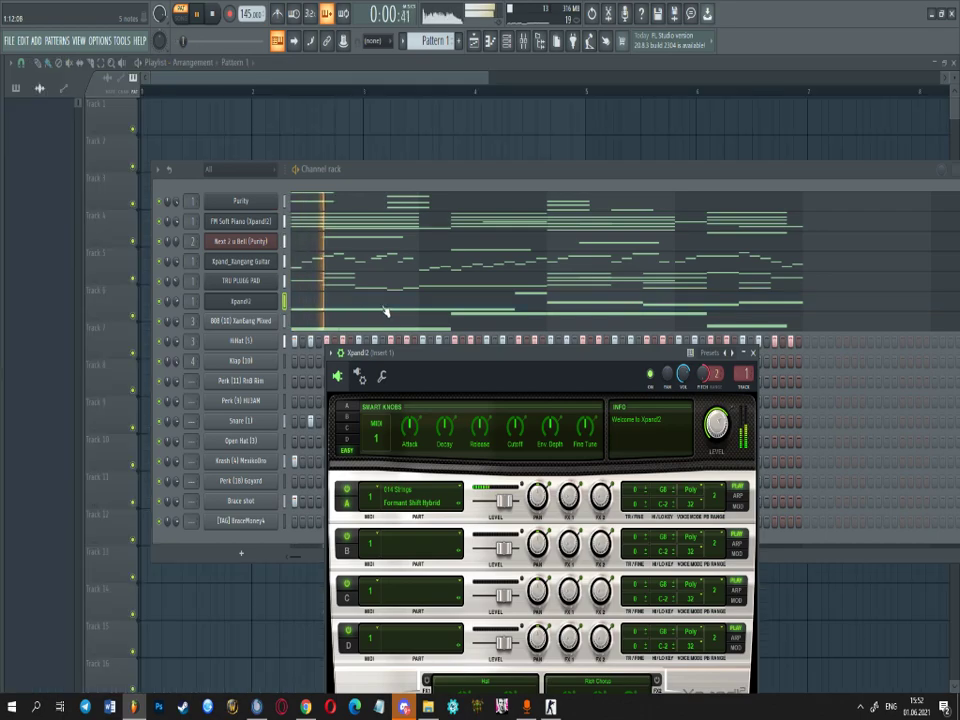
key("F7")
key("space")
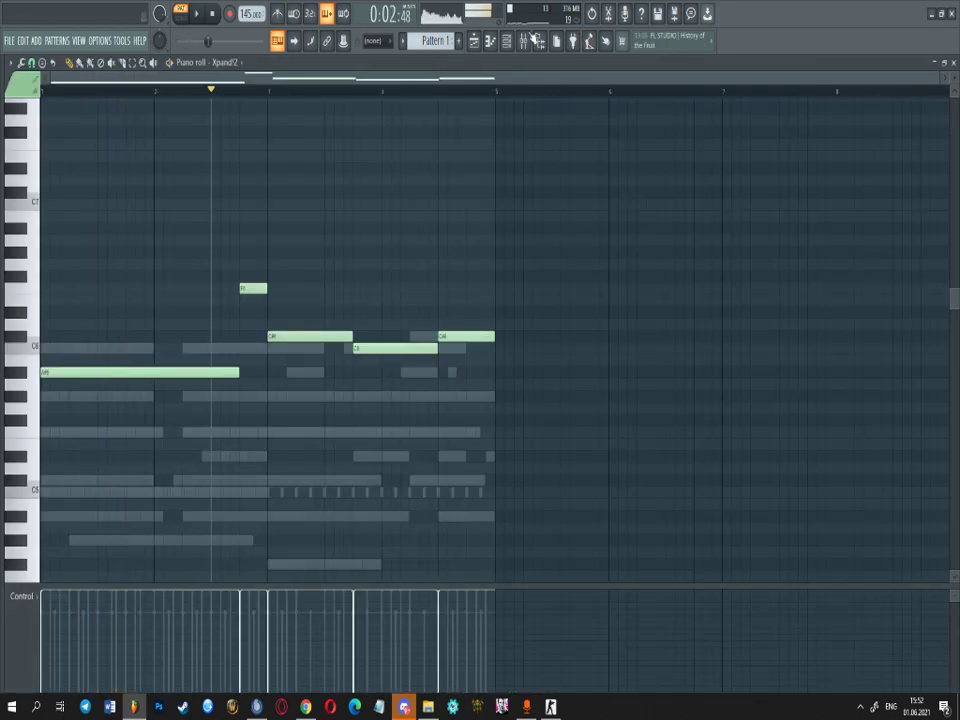
left_click(506, 40)
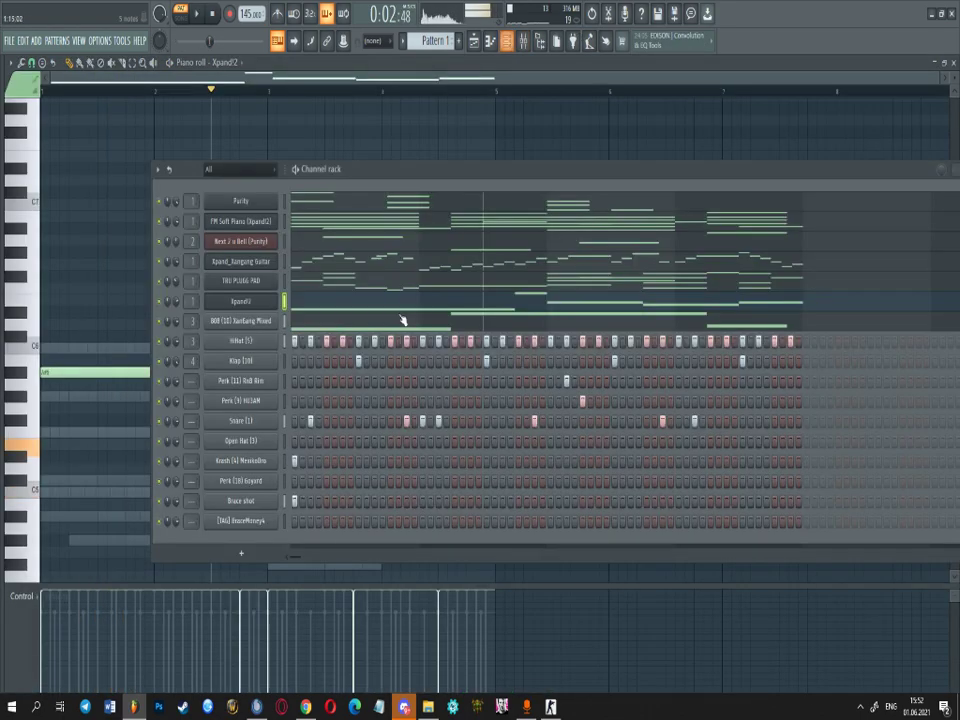
left_click(262, 304)
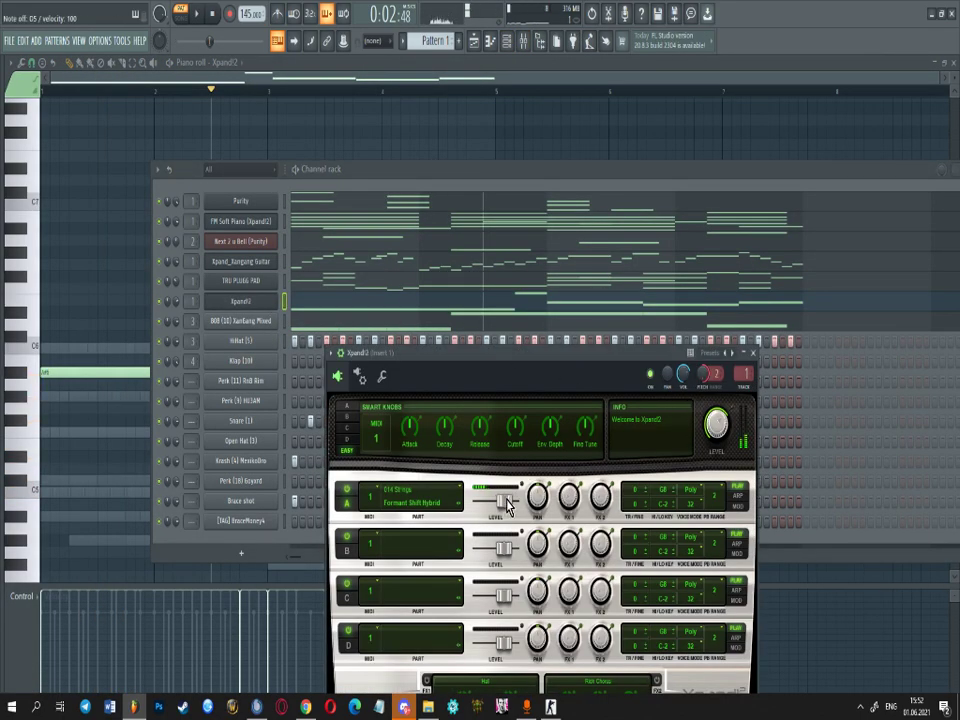
- Open the Xpand!2 piano roll, remove the C#6 ending bar 4 and extend the preceding C6 to the bar's end
left_click(187, 303)
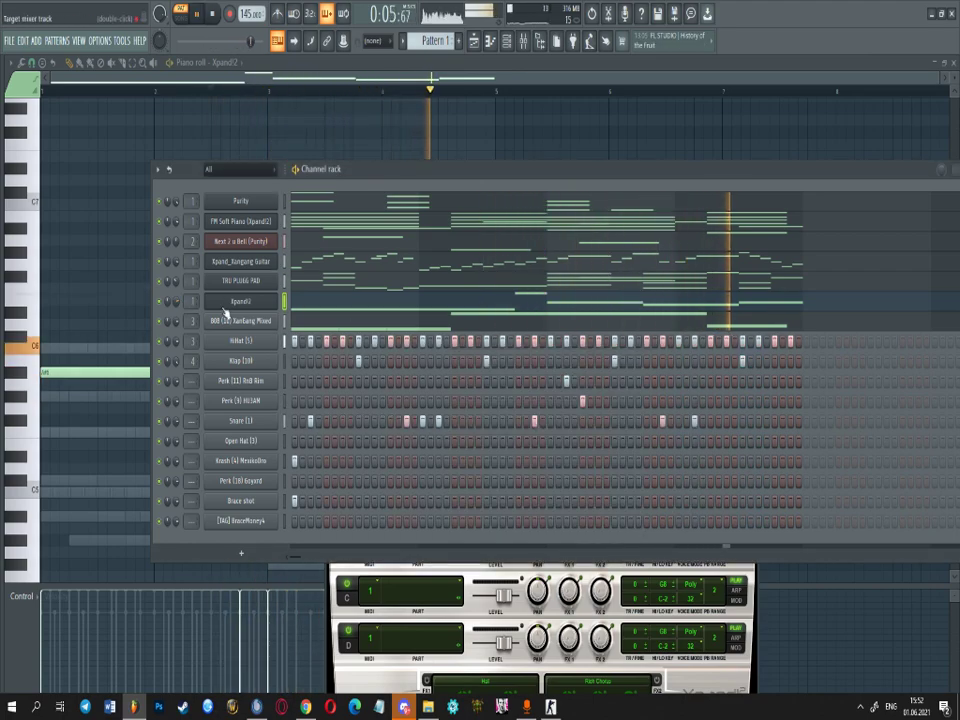
left_click(339, 307)
left_click_drag(438, 349, 496, 355)
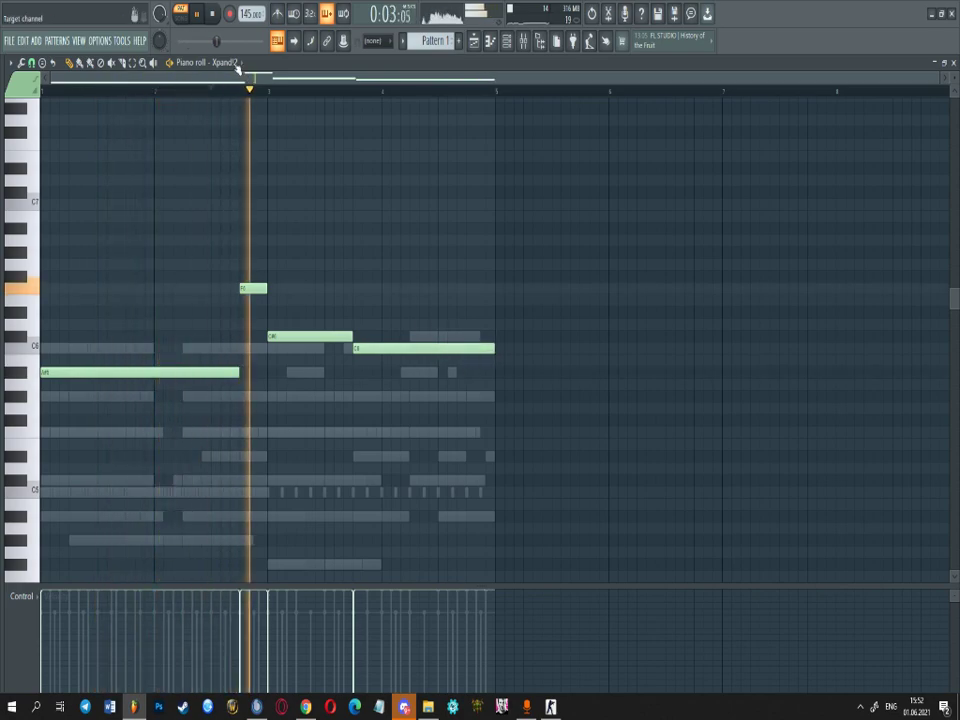
- Select the whole four-bar Xpand!2 melody and duplicate it into bars 5 to 8
left_click(133, 63)
left_click_drag(480, 450, 150, 265)
key("ctrl+b")
scroll(590, 196, "up", 3)
scroll(506, 79, "down", 3)
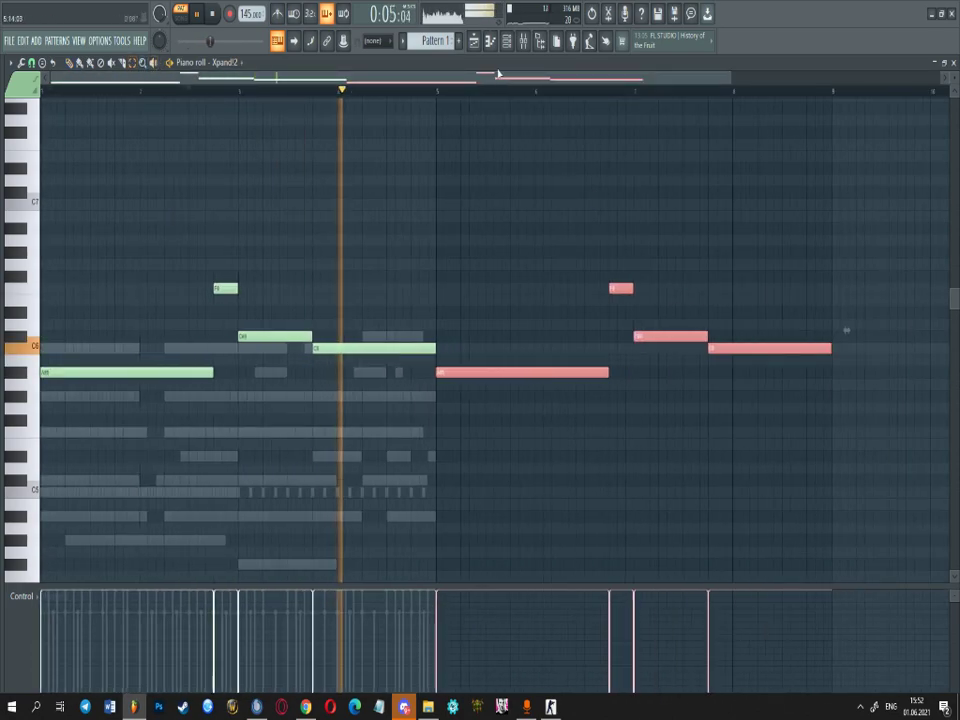
left_click(446, 371)
- Open the Purity piano roll, duplicate its bar 1 to 4 chords into bars 5 to 8 and stop playback
key("F6")
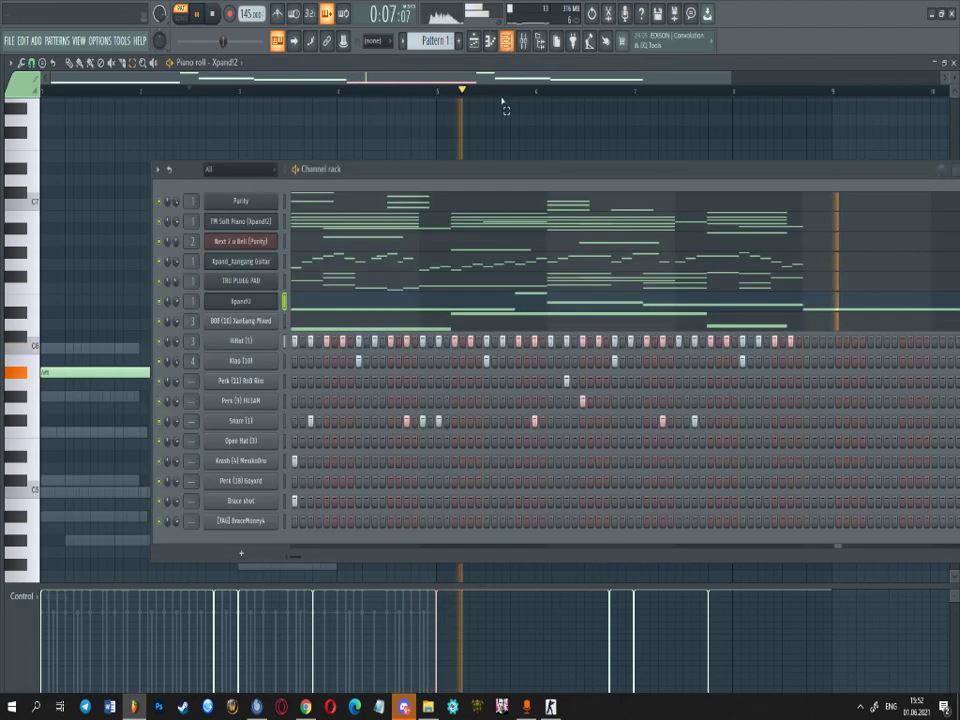
left_click(329, 195)
left_click(133, 63)
scroll(416, 350, "down", 3)
left_click_drag(416, 350, 50, 165)
scroll(514, 178, "up", 3)
key("ctrl+b")
scroll(510, 182, "down", 3)
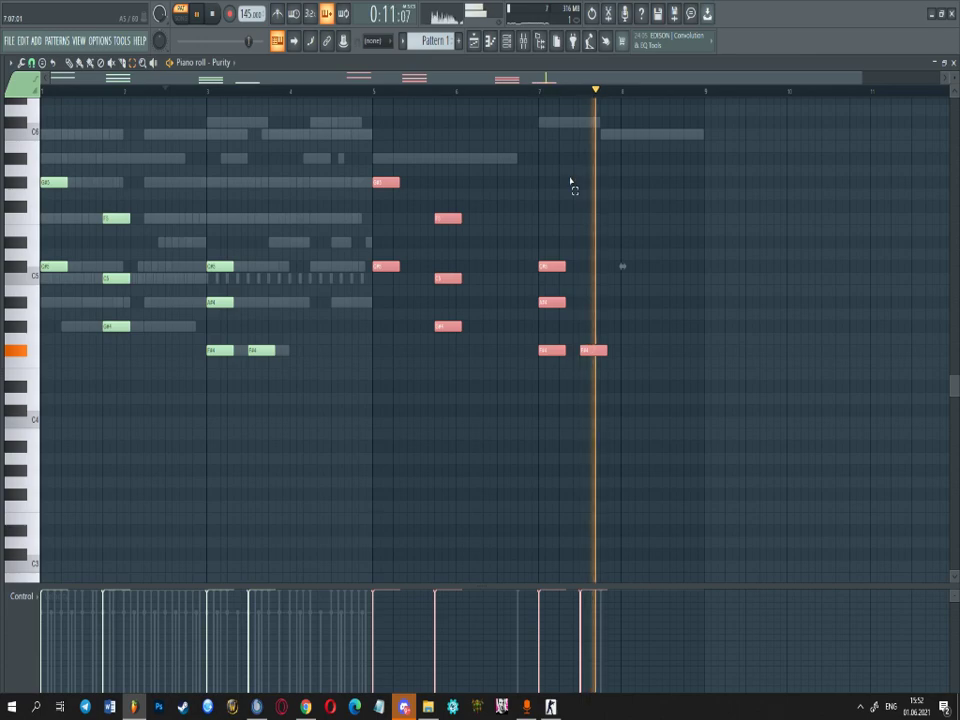
scroll(544, 178, "up", 2)
left_click(213, 15)
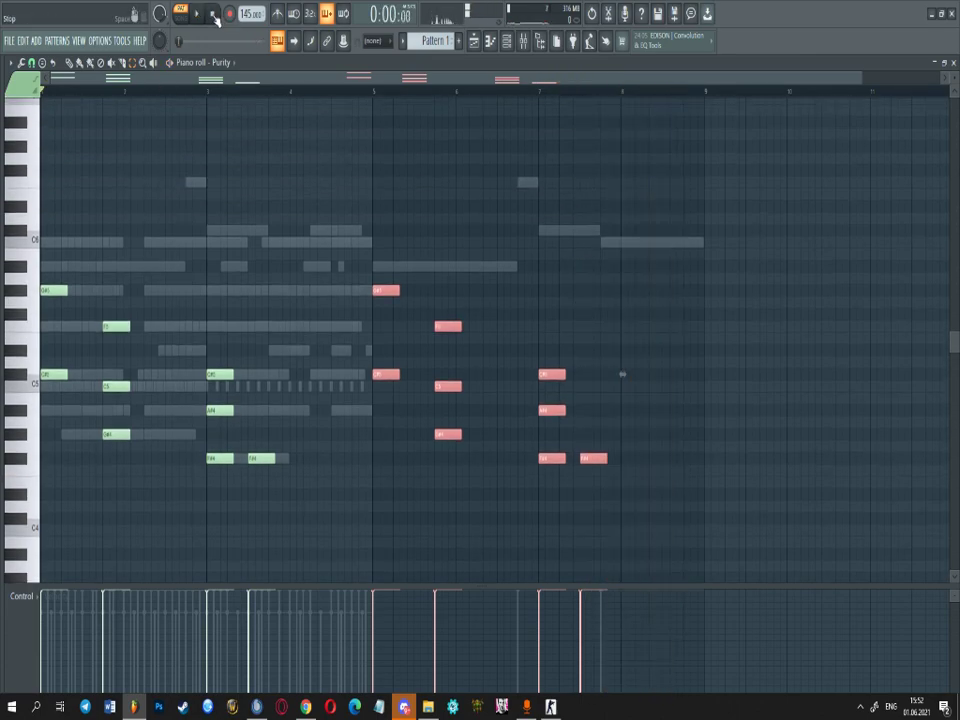
- Try an F#4 on beat 2 of bar 4 and a D#4 under the second F#4 of bar 3
scroll(88, 133, "up", 3)
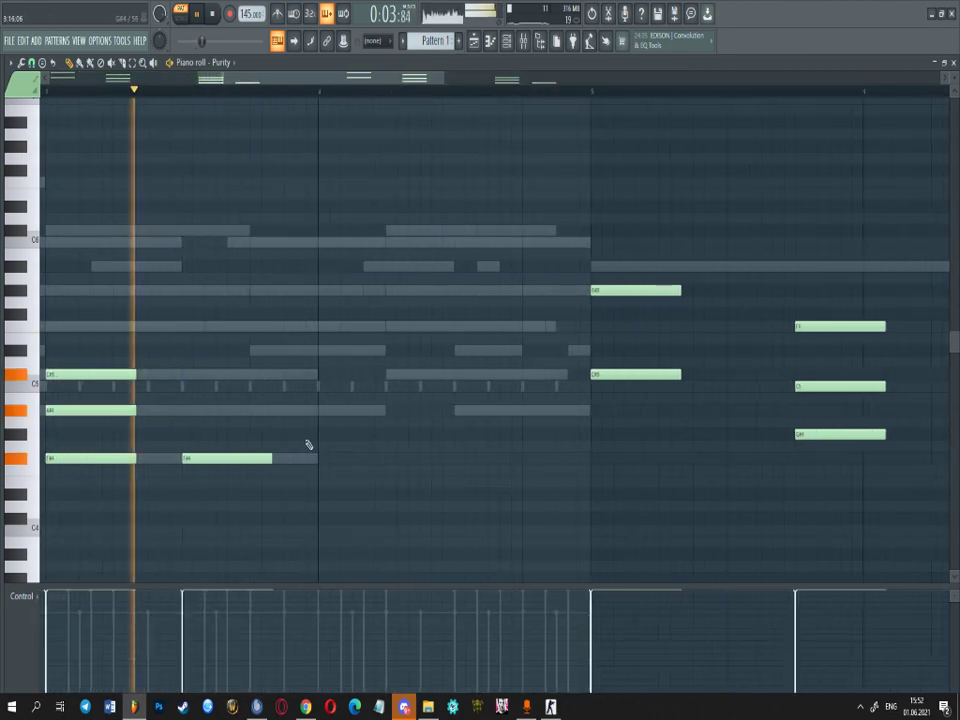
left_click(389, 460)
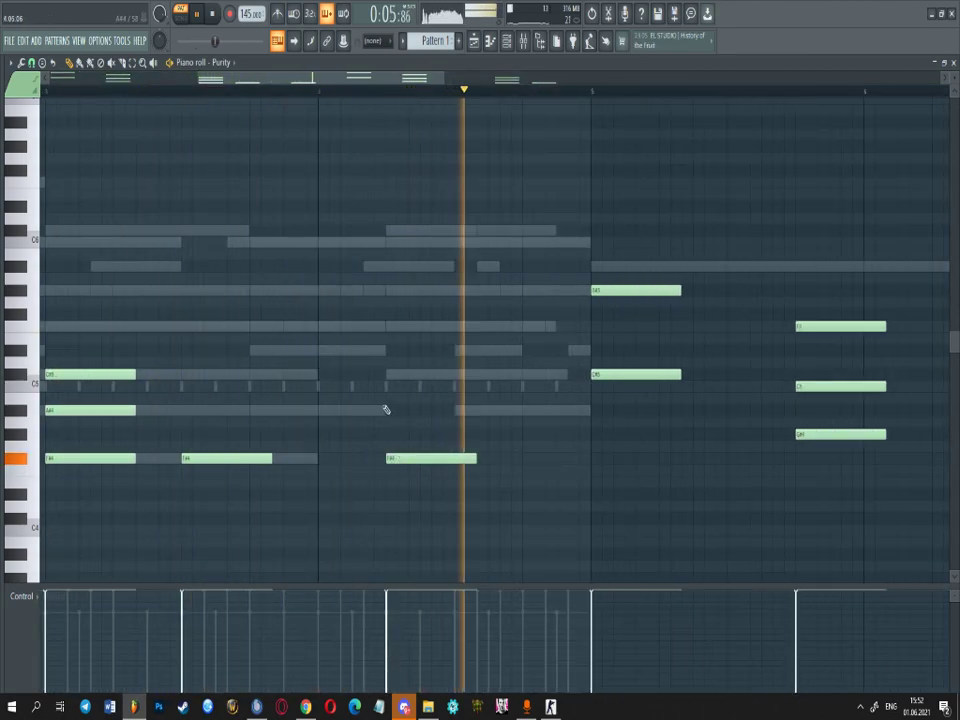
scroll(200, 454, "down", 2)
left_click(184, 447)
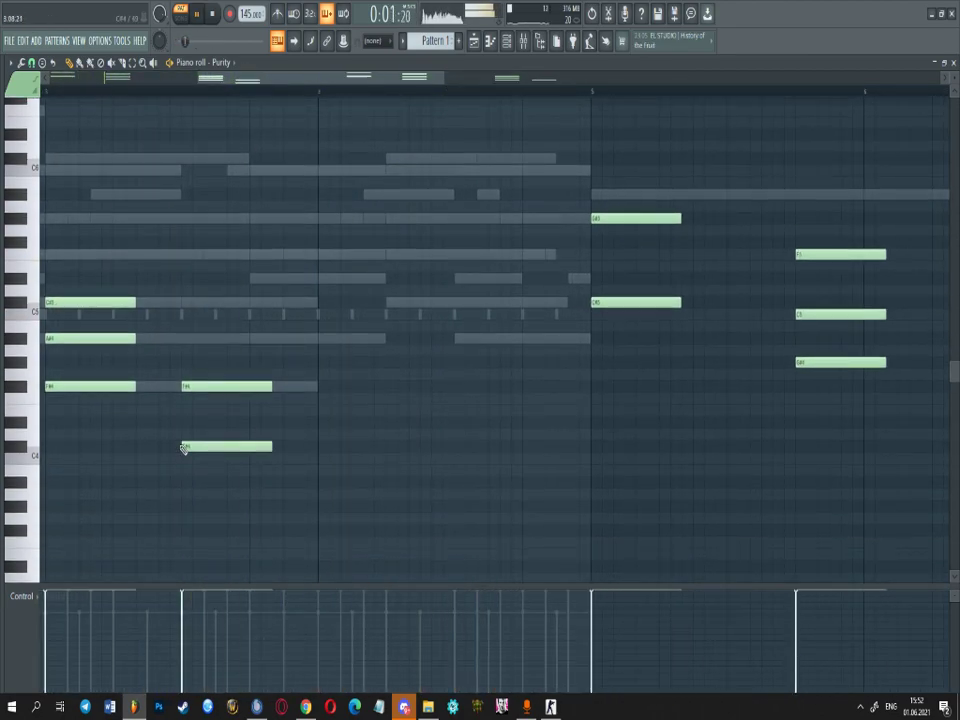
scroll(192, 455, "down", 4)
scroll(197, 459, "up", 3)
left_click_drag(416, 448, 412, 423)
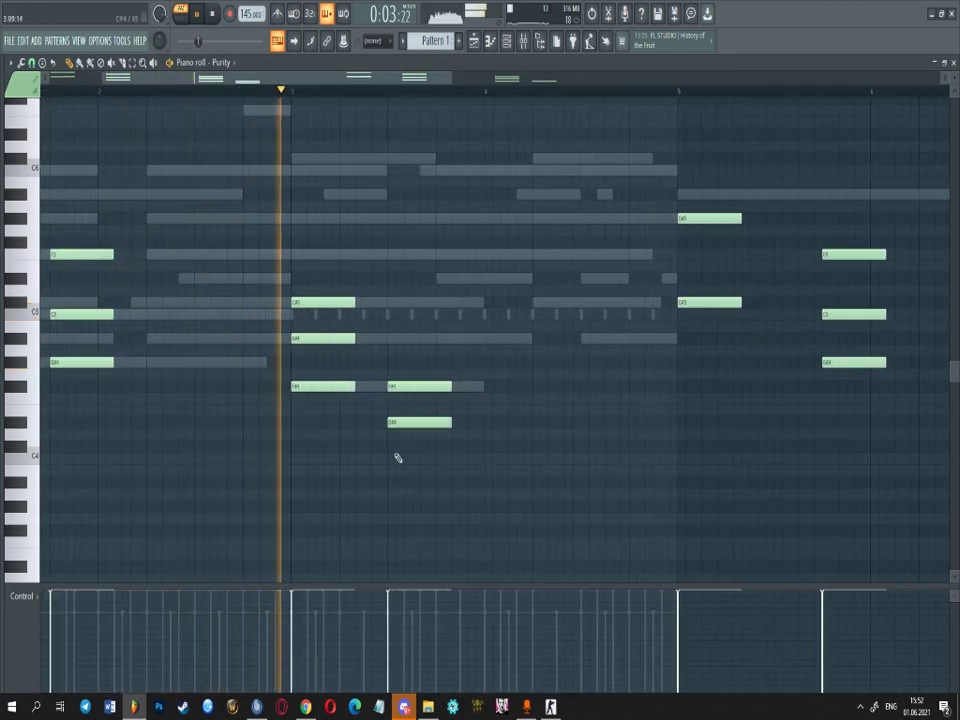
- Try a B3 beneath the D#4 in bar 3, then delete both low notes
left_click(390, 471)
key("space")
right_click(414, 422)
right_click(415, 470)
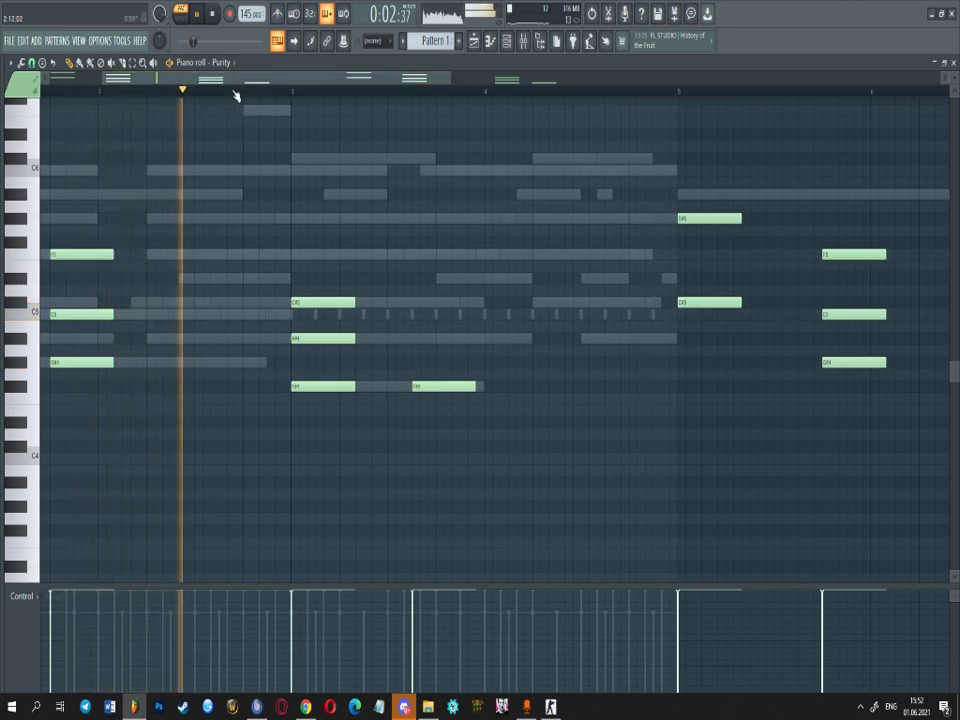
- Replace the second F#4 of bar 3 with an F#4, A#4 and C#5 chord on beat 4
right_click(446, 388)
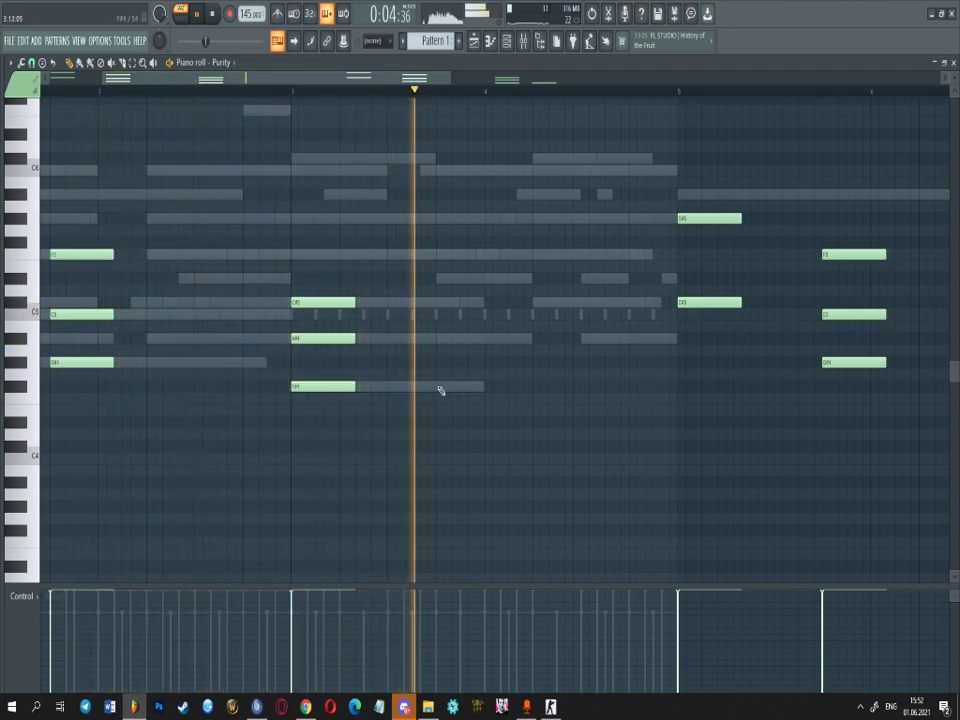
left_click(441, 387)
left_click(440, 338)
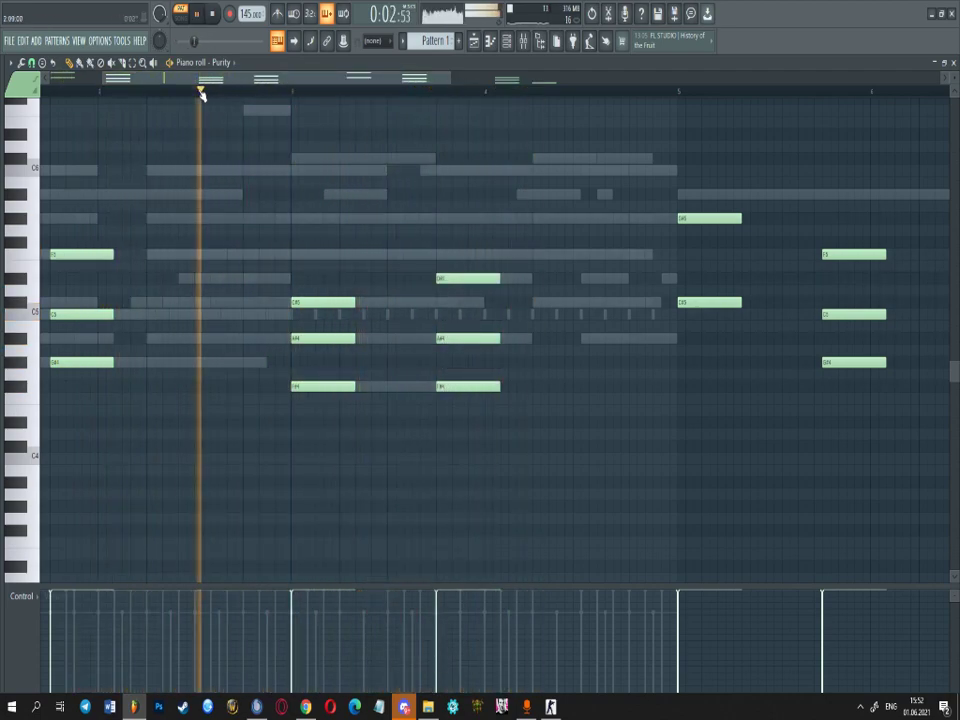
scroll(351, 270, "down", 2)
scroll(392, 291, "up", 3)
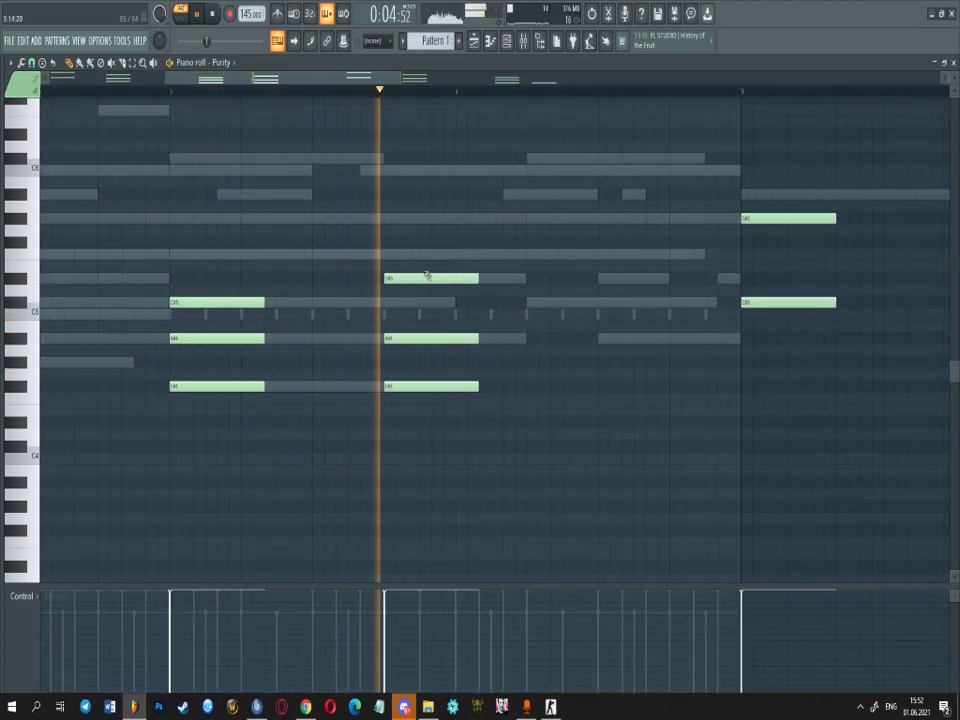
scroll(403, 306, "down", 2)
scroll(285, 279, "up", 3)
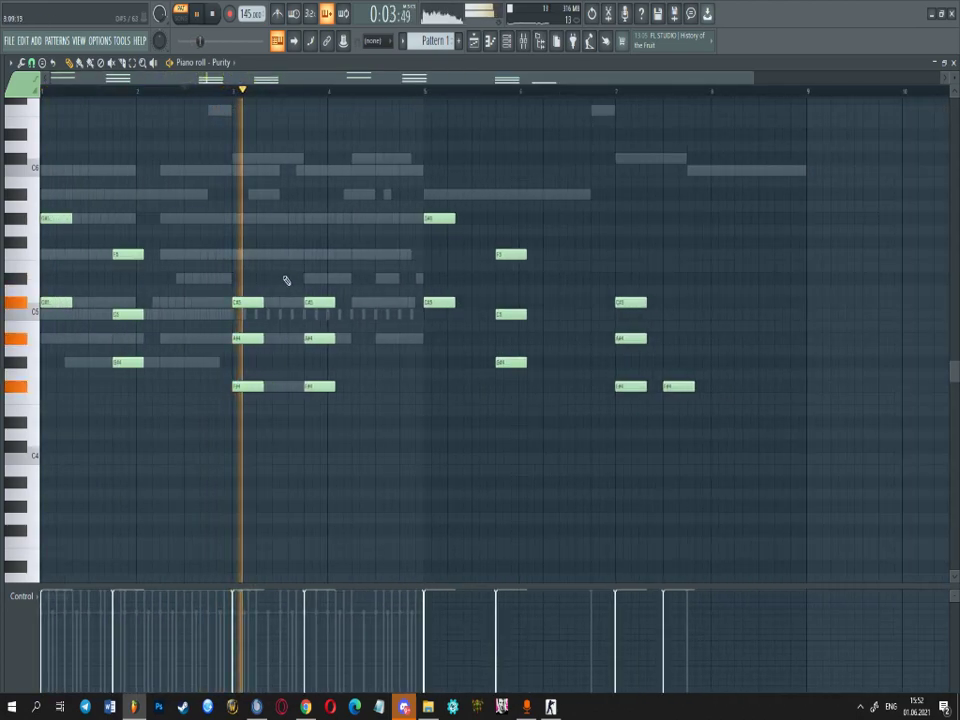
- Add a C#5 on beat 2 of bar 4 and an F5 on top of both bar 3 chords
left_click_drag(380, 290, 387, 306)
key("space")
key("space")
left_click(216, 254)
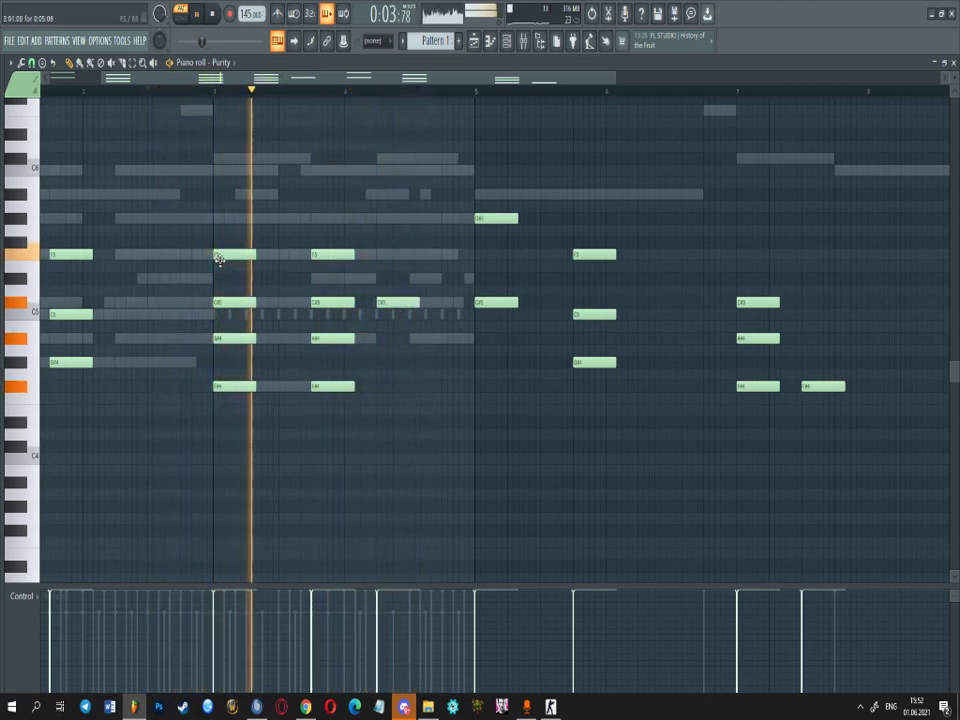
- Try a D#5 and an F5 on beats 3 and 4 of bar 4, then delete all the bar 4 notes
left_click(411, 278)
left_click(444, 256)
right_click(448, 255)
right_click(425, 278)
key("space")
key("space")
right_click(405, 301)
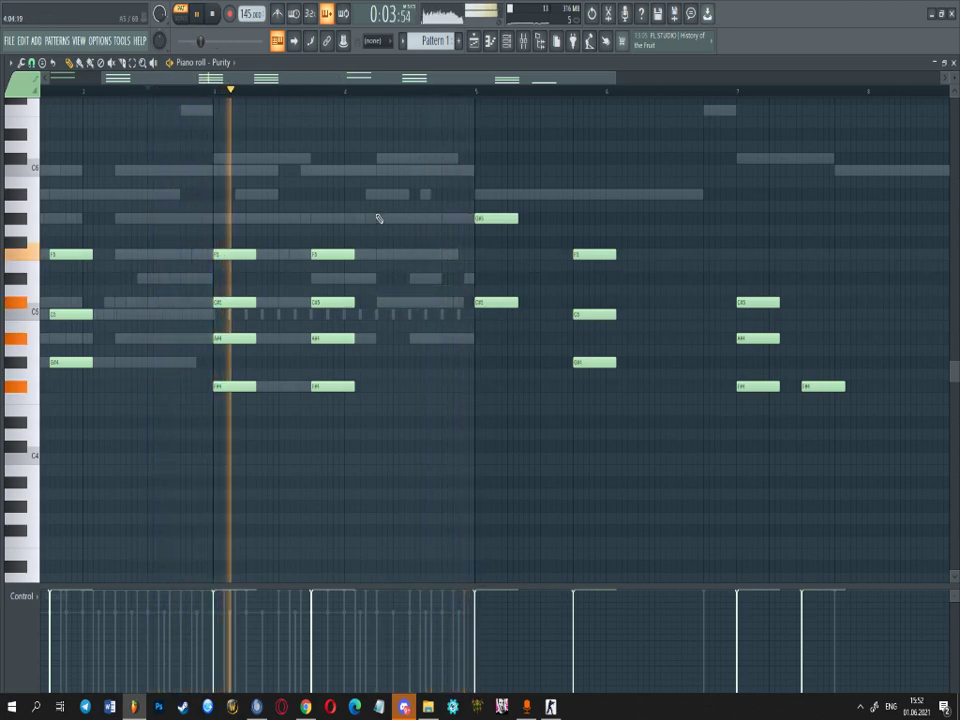
- Try a rising run of one-beat notes G#5, A#5 and C#6 from beat 2 of bar 4
left_click(380, 218)
left_click_drag(425, 220, 410, 219)
left_click(414, 194)
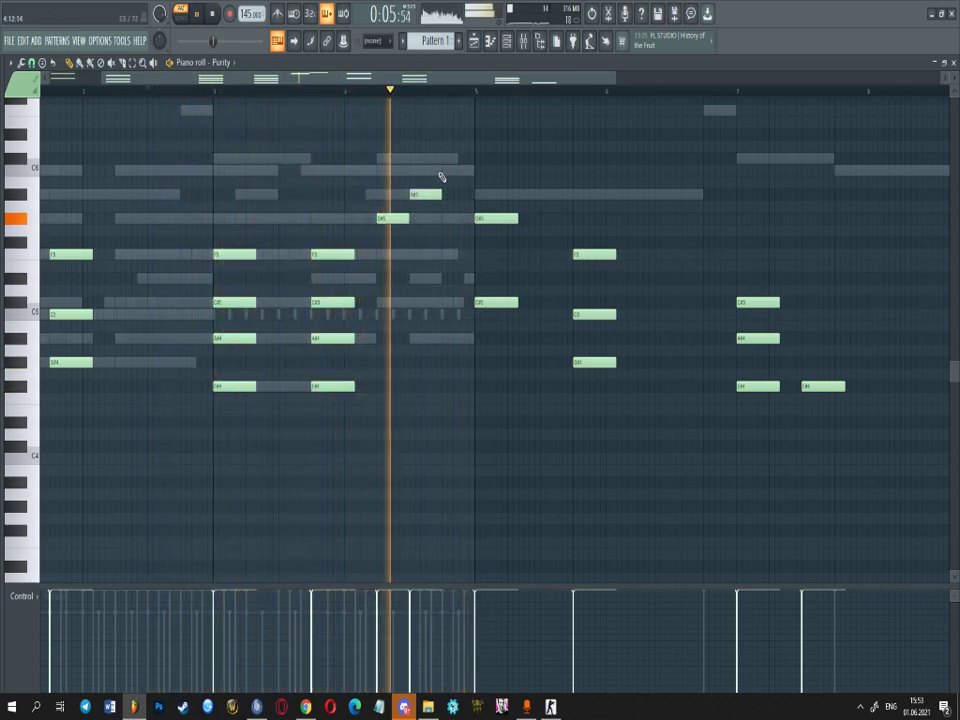
left_click(448, 158)
scroll(430, 210, "up", 3)
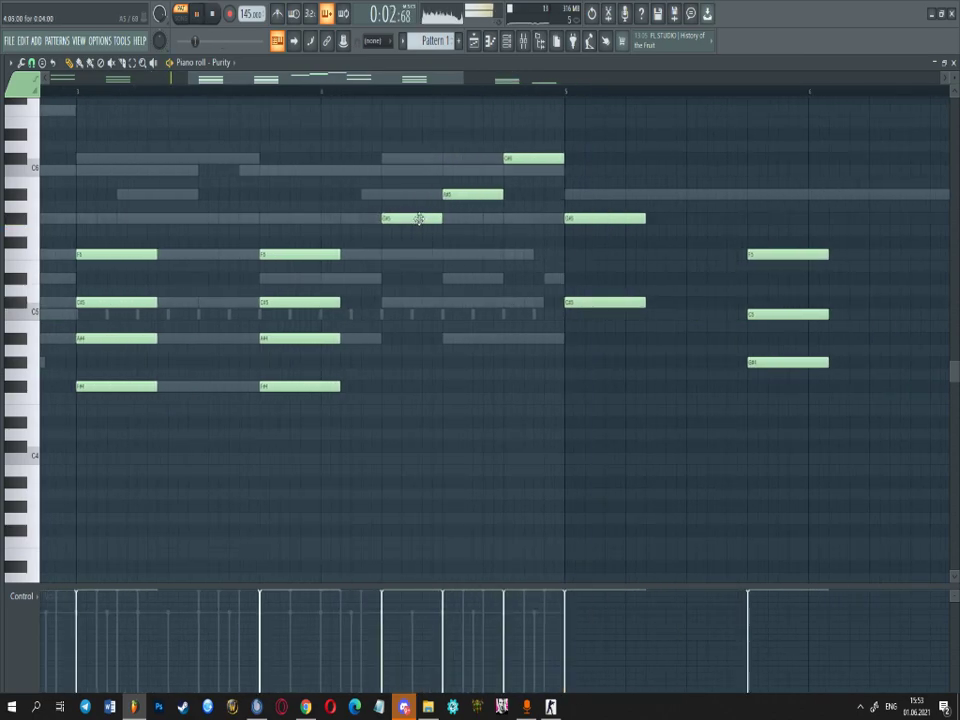
- Delete the three-note run from bar 4
scroll(452, 178, "down", 4)
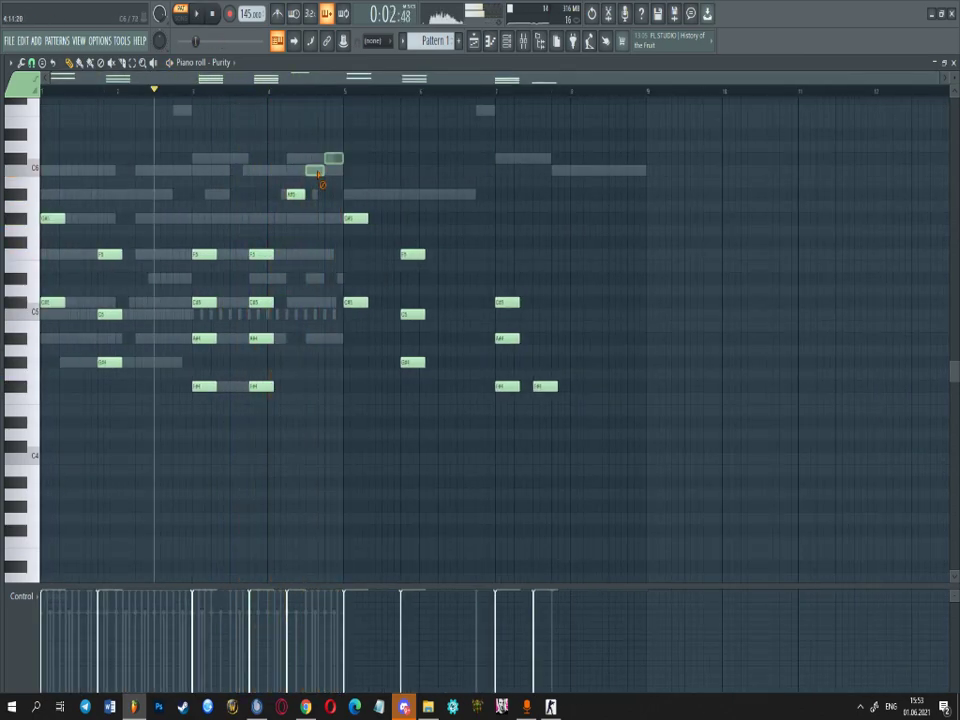
scroll(290, 237, "up", 2)
scroll(300, 235, "up", 2)
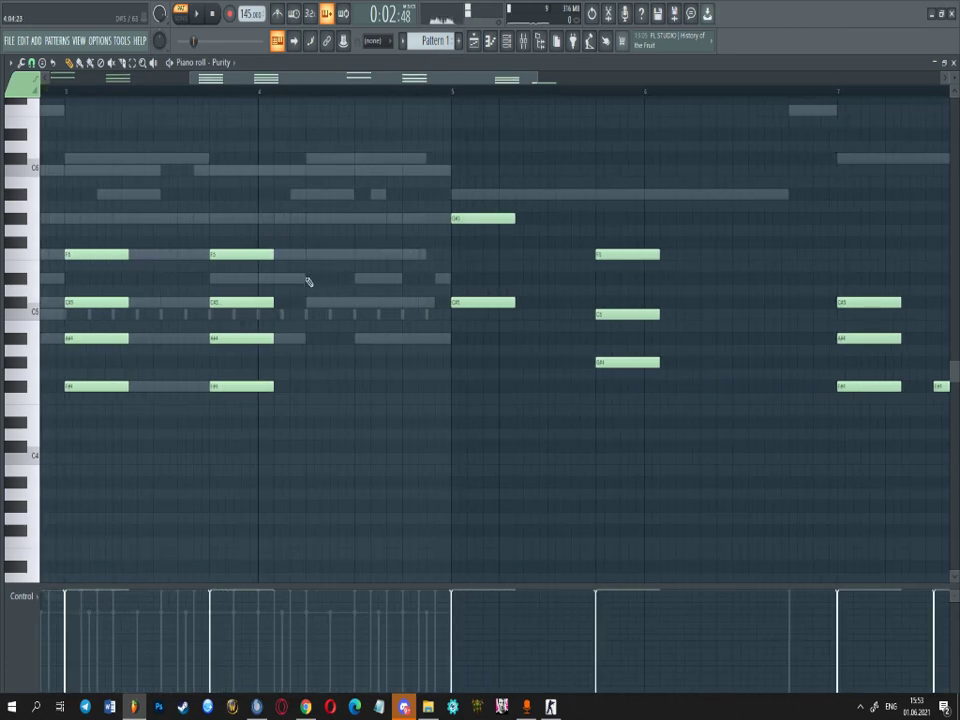
- Add a one-beat F#4, C#5 and G#5 chord on beat 2 of bar 4
left_click(334, 388)
left_click(312, 302)
left_click(313, 218)
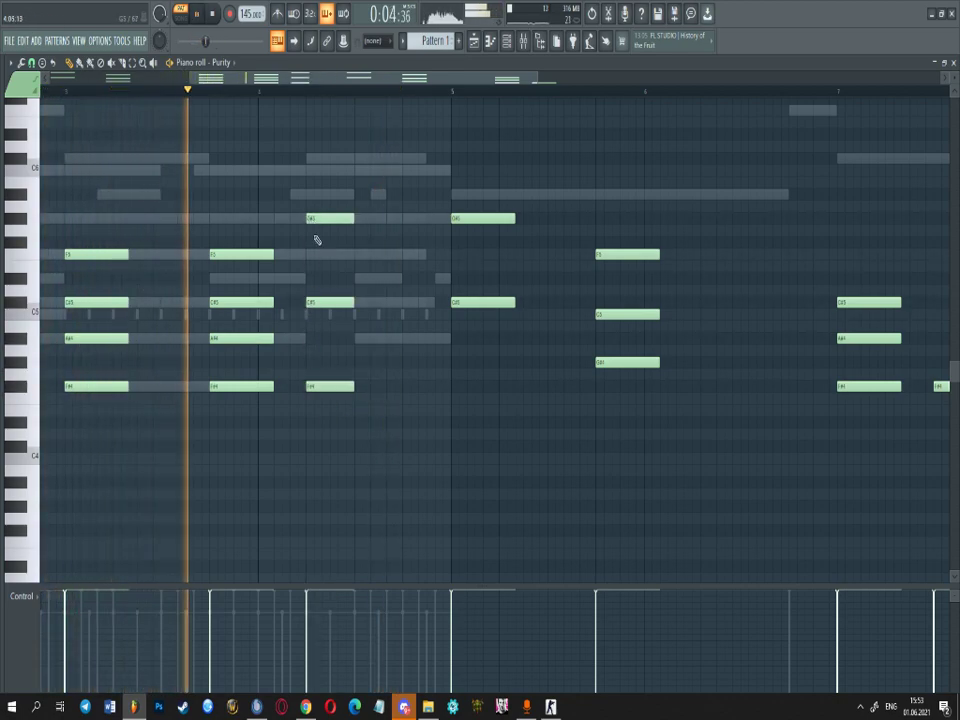
- Remove the F#4 from the bar 4 chord and add an F5 between its C#5 and G#5
left_click(313, 278)
right_click(332, 387)
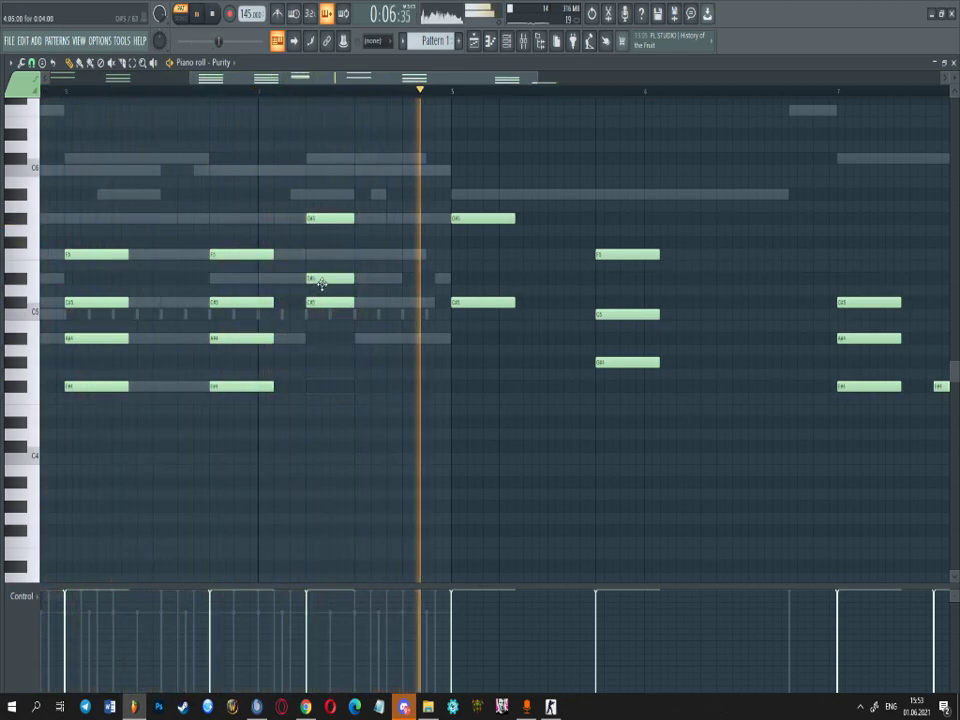
scroll(317, 215, "up", 1)
scroll(319, 227, "down", 2, "ctrl")
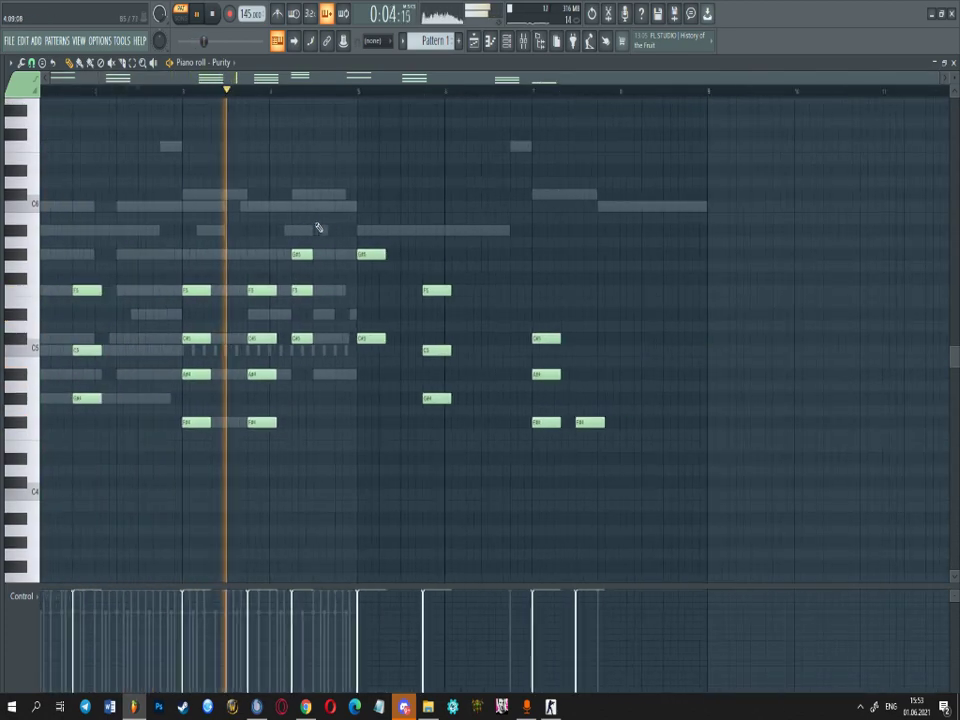
- Add a C6 on top of the Purity chord on beat 2 of bar 4
scroll(315, 229, "up", 2, "ctrl")
left_click(305, 210)
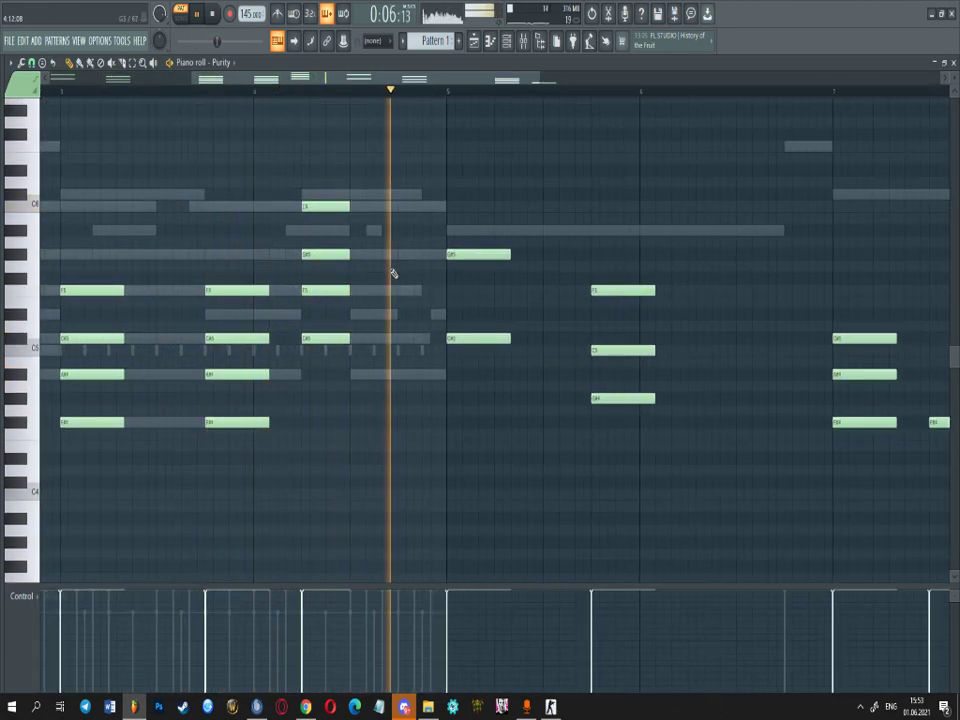
- Replace the Purity chords in bars 5 to 8 with a duplicate of the chords from bars 1 to 4
scroll(377, 280, "down", 2)
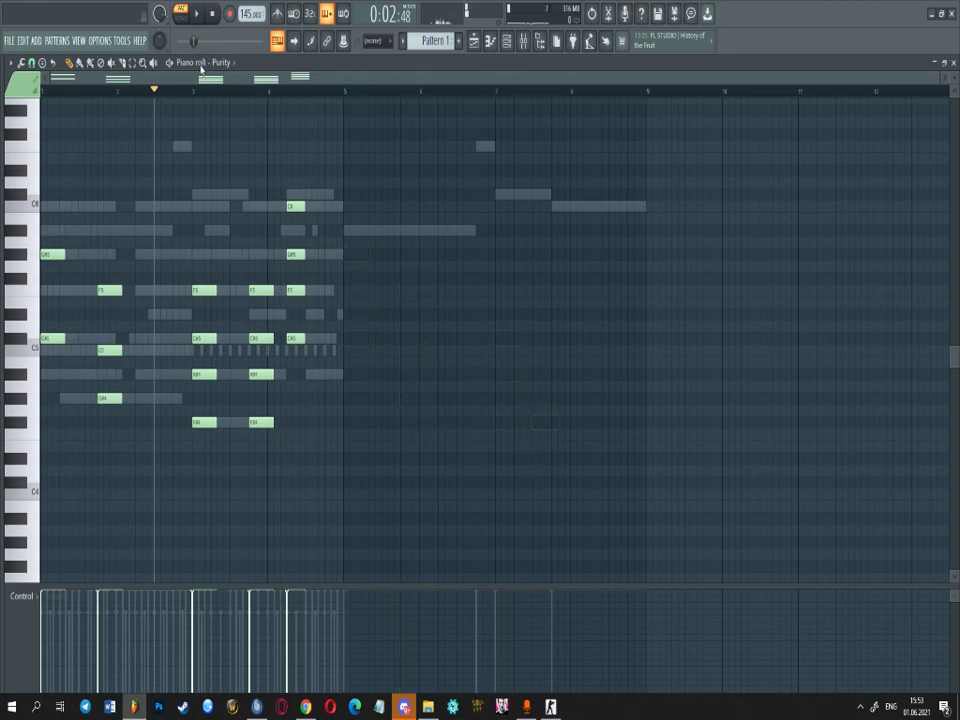
left_click(133, 64)
left_click_drag(391, 451, 50, 195)
scroll(381, 217, "up", 1, "ctrl")
scroll(381, 217, "down", 1, "ctrl")
key("ctrl+b")
key("Delete")
scroll(381, 218, "up", 1, "ctrl")
scroll(381, 218, "down", 2)
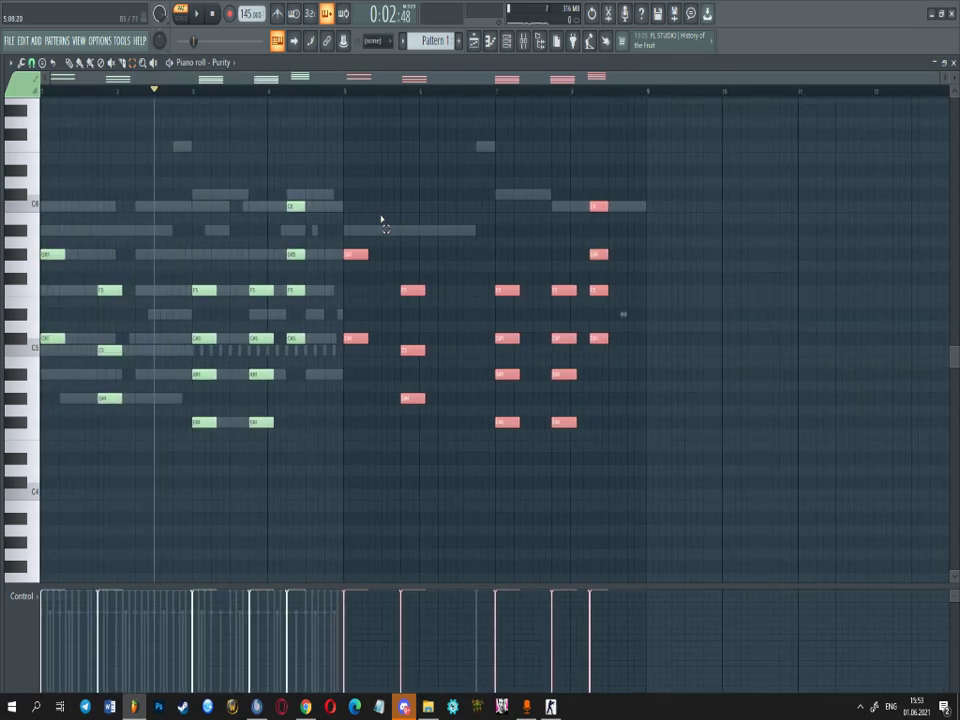
- Duplicate the FM Soft Piano (Xpand!2) notes from bars 1 to 4 into bars 5 to 8
key("F6")
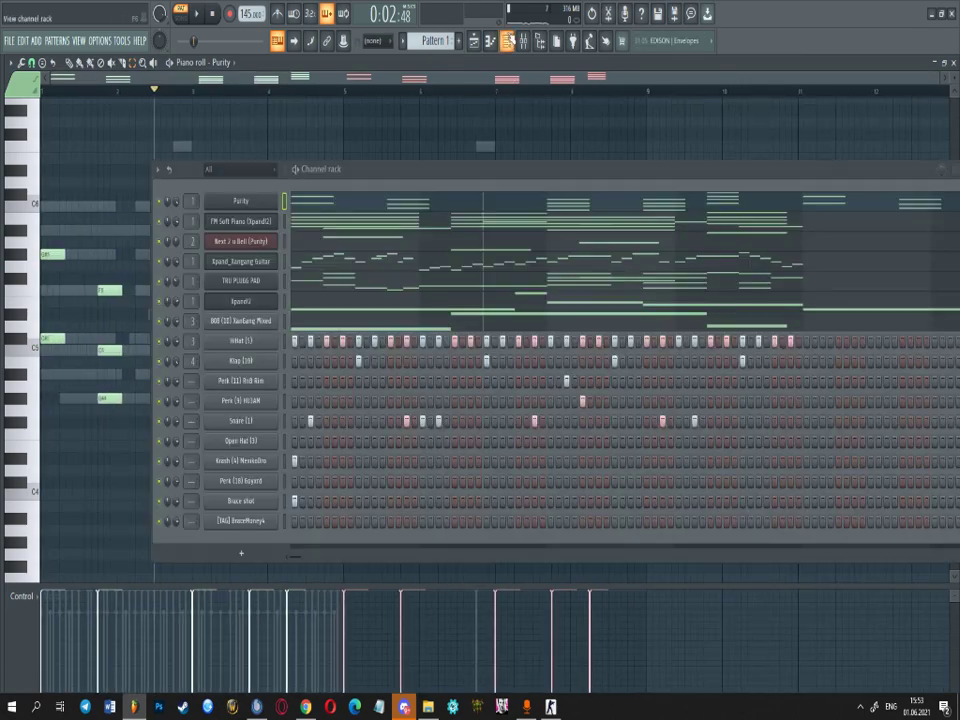
left_click(320, 232)
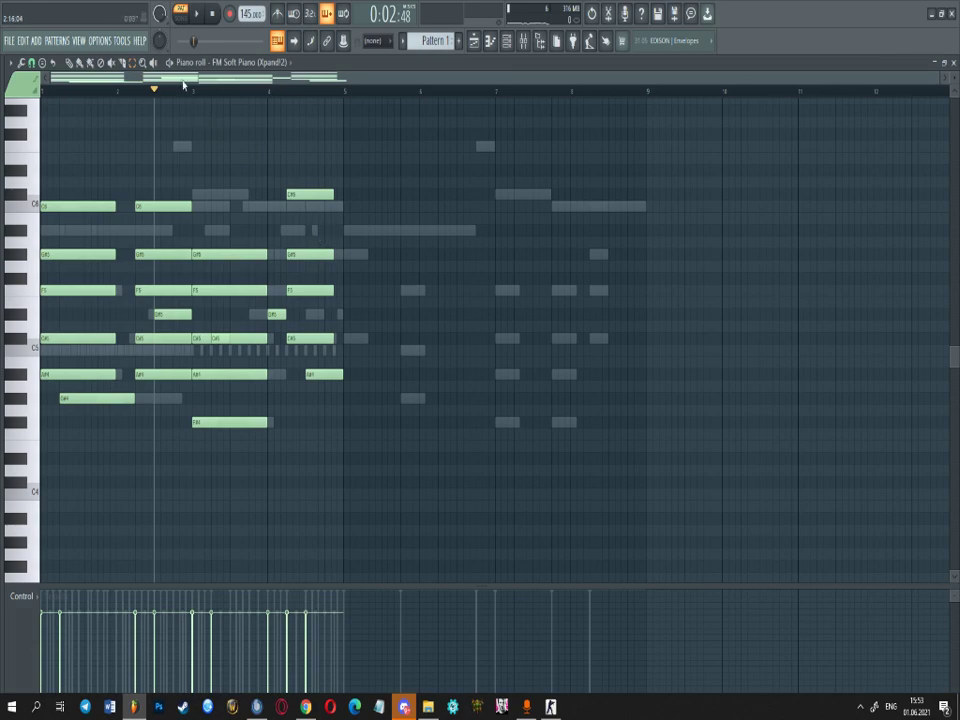
left_click_drag(294, 414, 42, 190)
scroll(403, 223, "up", 2)
scroll(403, 223, "down", 2)
key("ctrl+b")
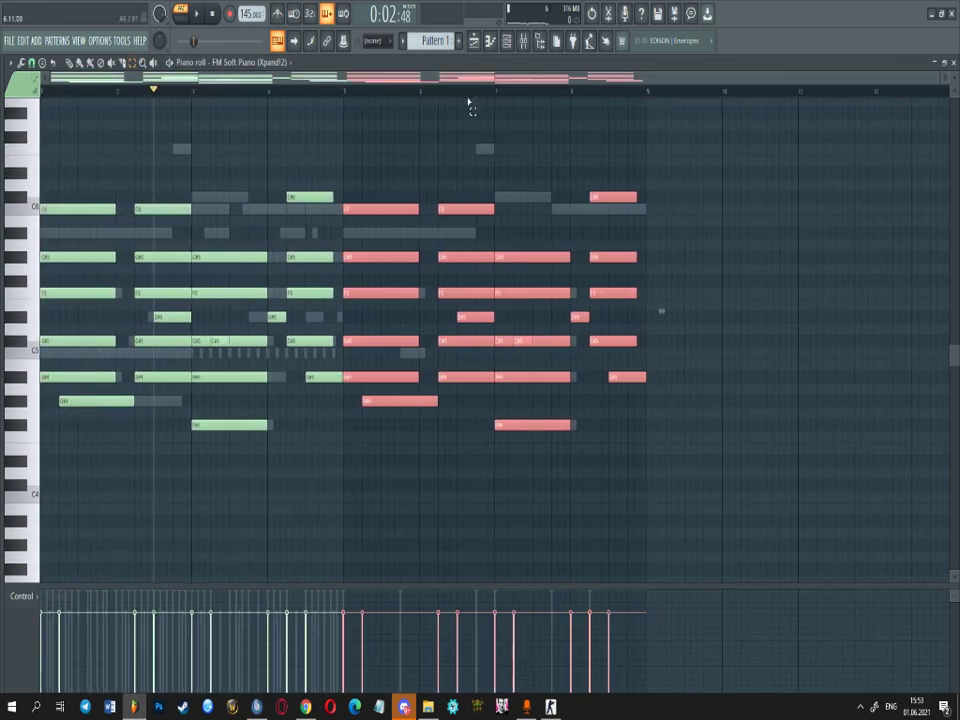
- Duplicate the Next 2 u Bell (Purity) notes from bars 1 to 4 into bars 5 to 8
left_click(508, 41)
left_click(343, 244)
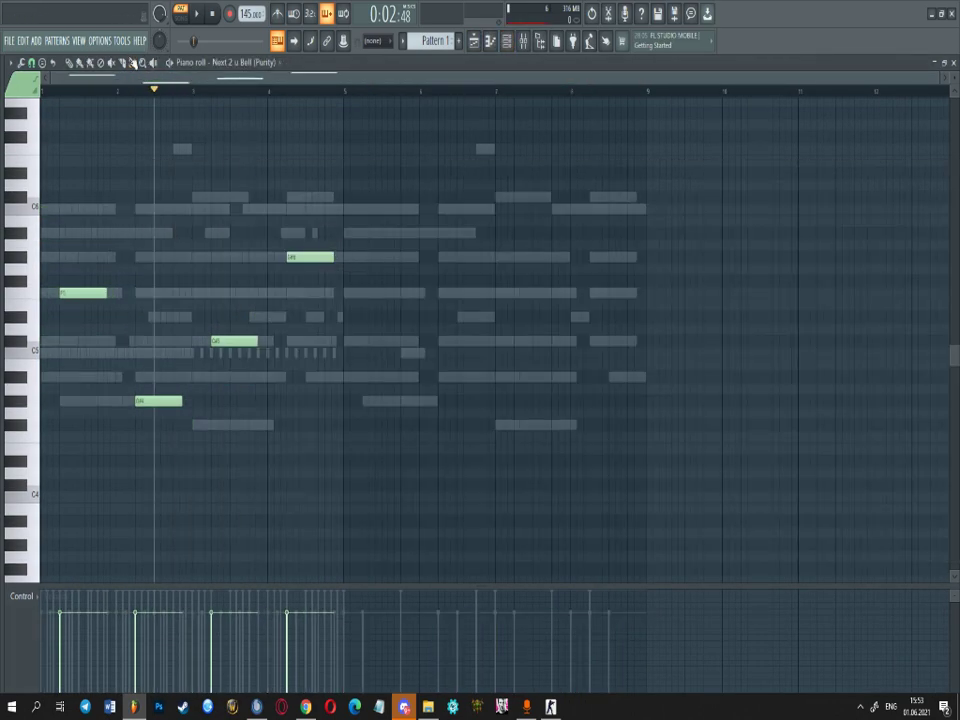
key("ctrl+a")
key("ctrl+b")
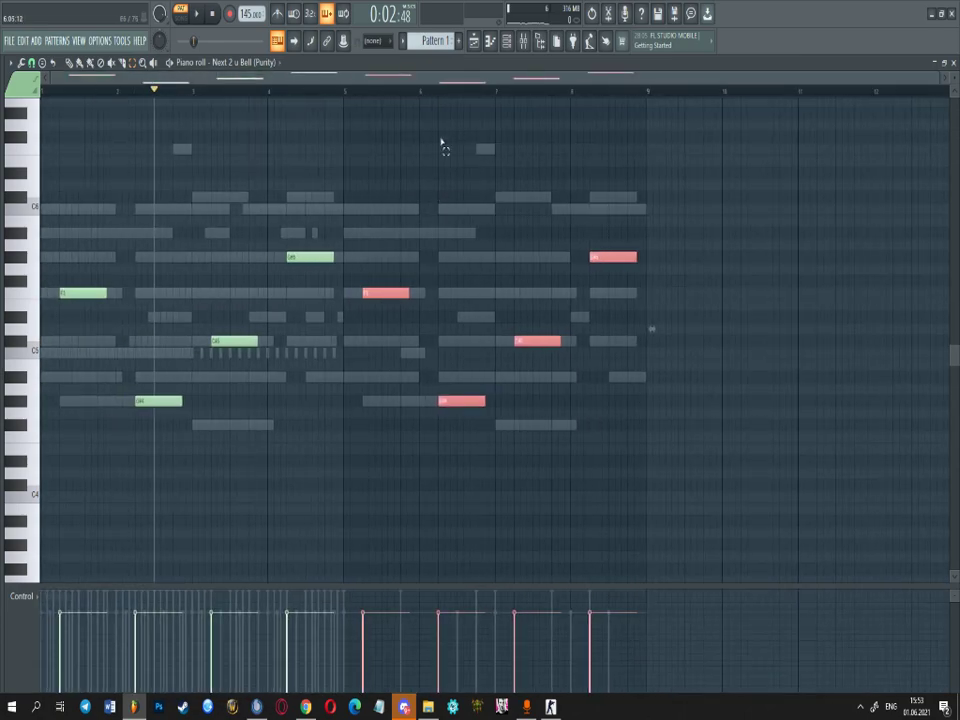
- Duplicate the Xpand_Xangang Guitar melody from bars 1 to 4 into bars 5 to 8
left_click(512, 50)
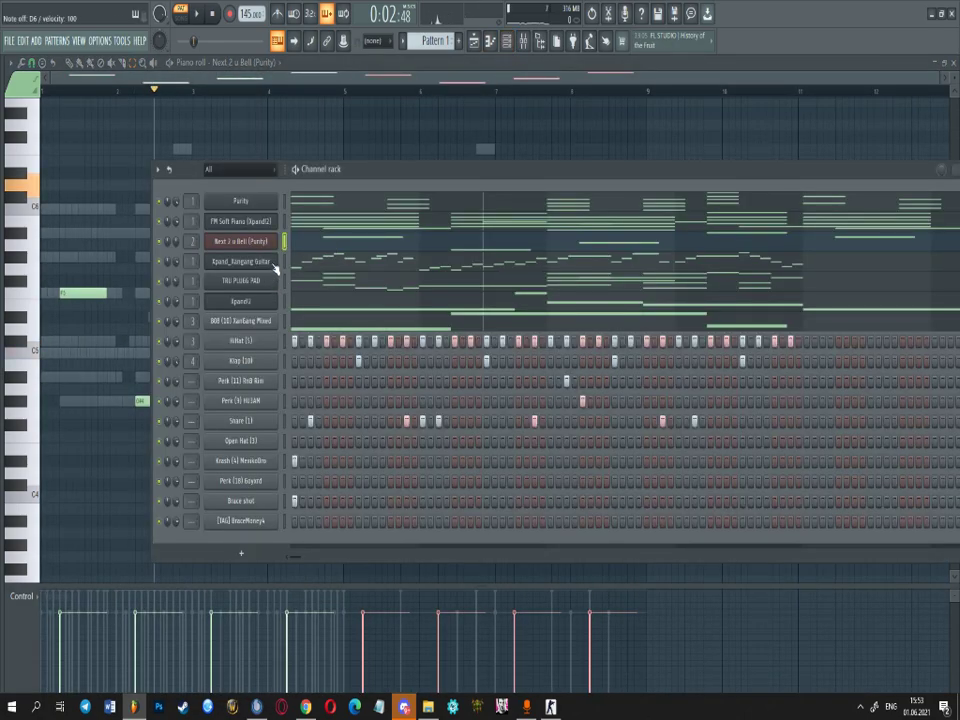
left_click(308, 269)
left_click(131, 64)
left_click_drag(448, 465, 42, 110)
scroll(431, 210, "up", 1)
key("ctrl+b")
scroll(420, 215, "down", 1)
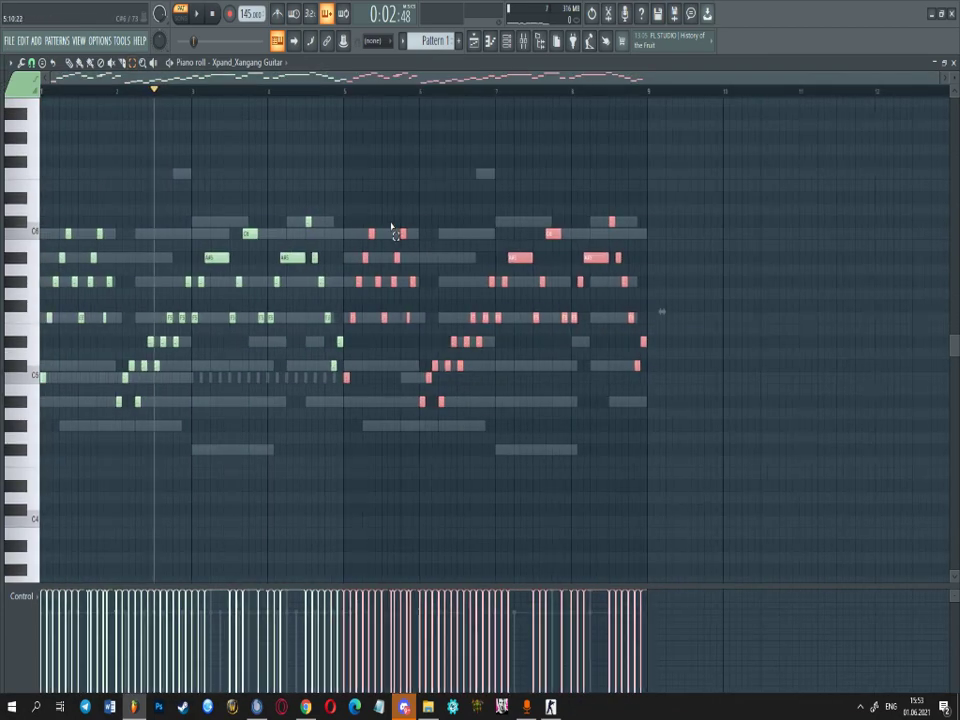
- Duplicate the TRU PLUGG PAD notes from bars 1 to 4 into bars 5 to 8
left_click(507, 47)
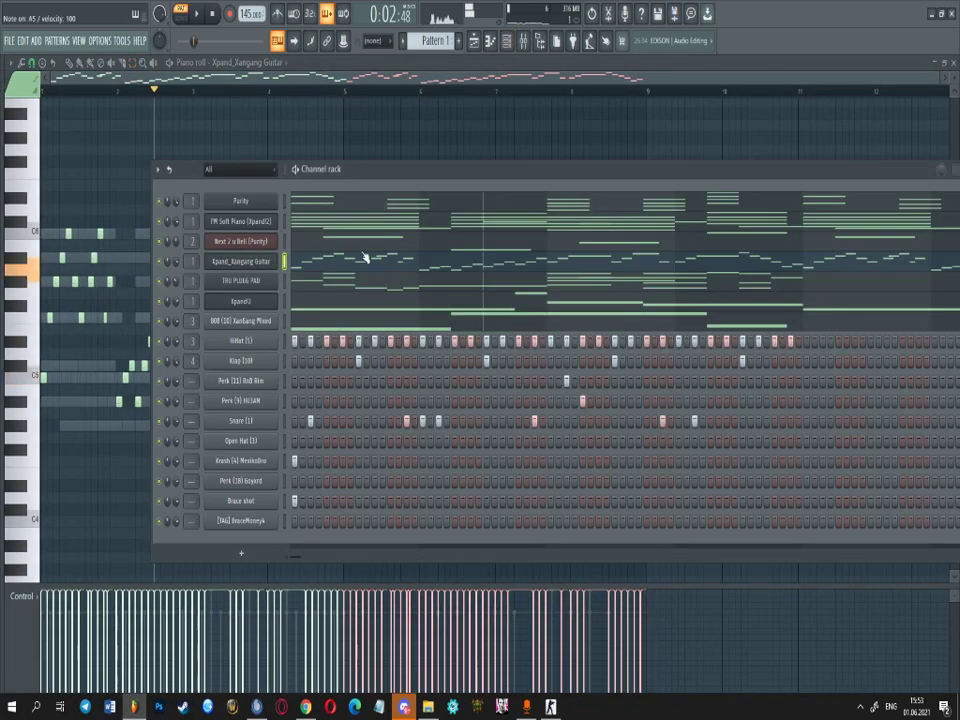
left_click(244, 265)
left_click(501, 296)
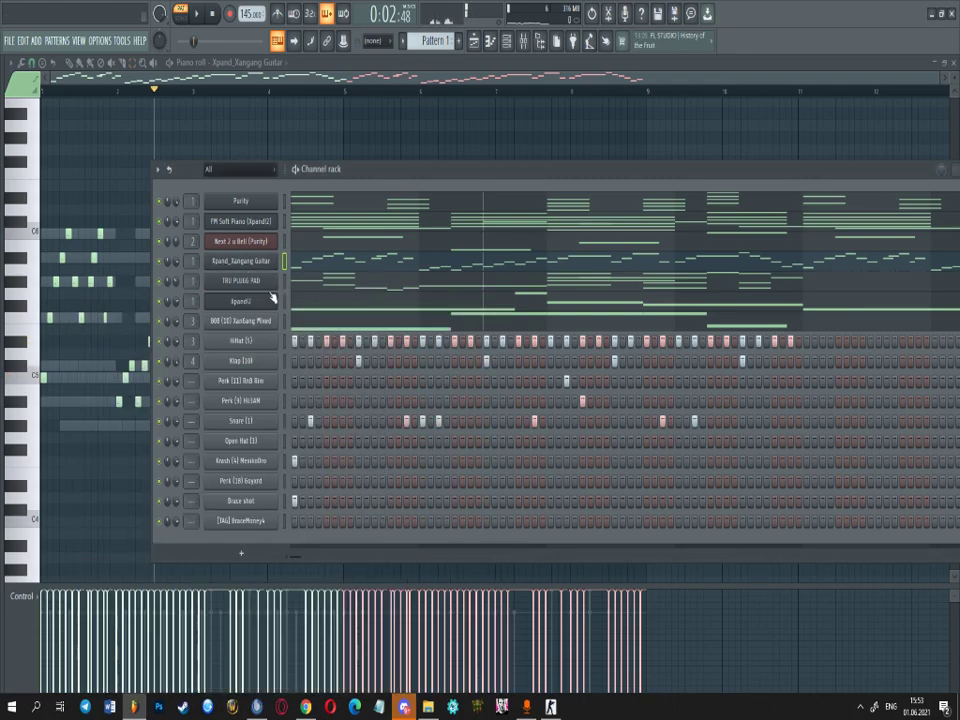
left_click(315, 287)
left_click_drag(405, 506, 42, 100)
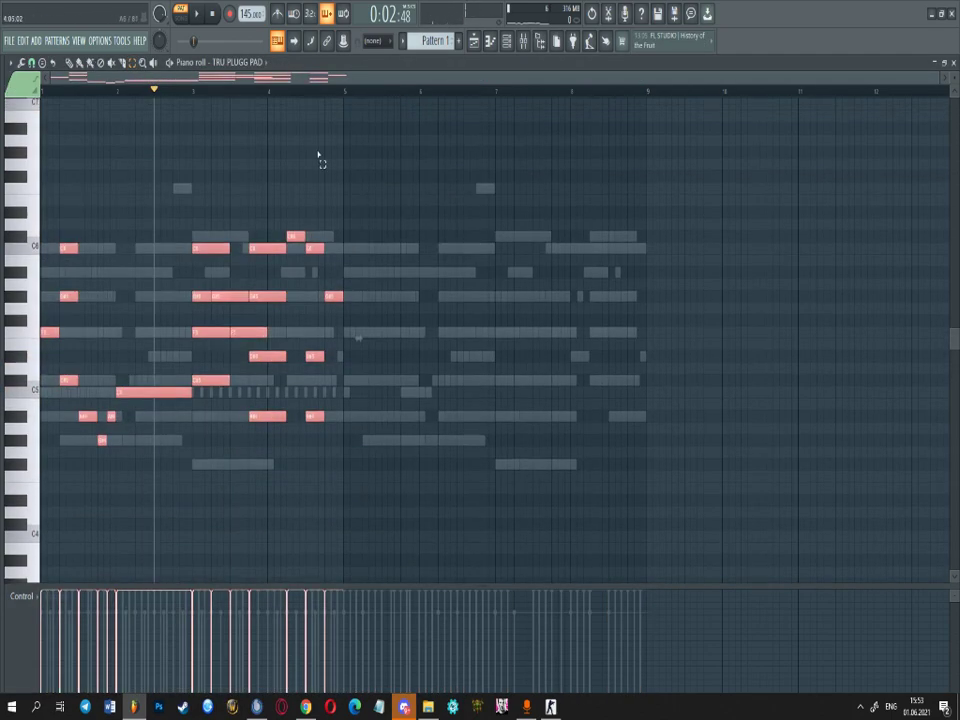
key("ctrl+b")
- Check the Xpand!2 and TRU PLUGG PAD notes across all eight bars
left_click(507, 41)
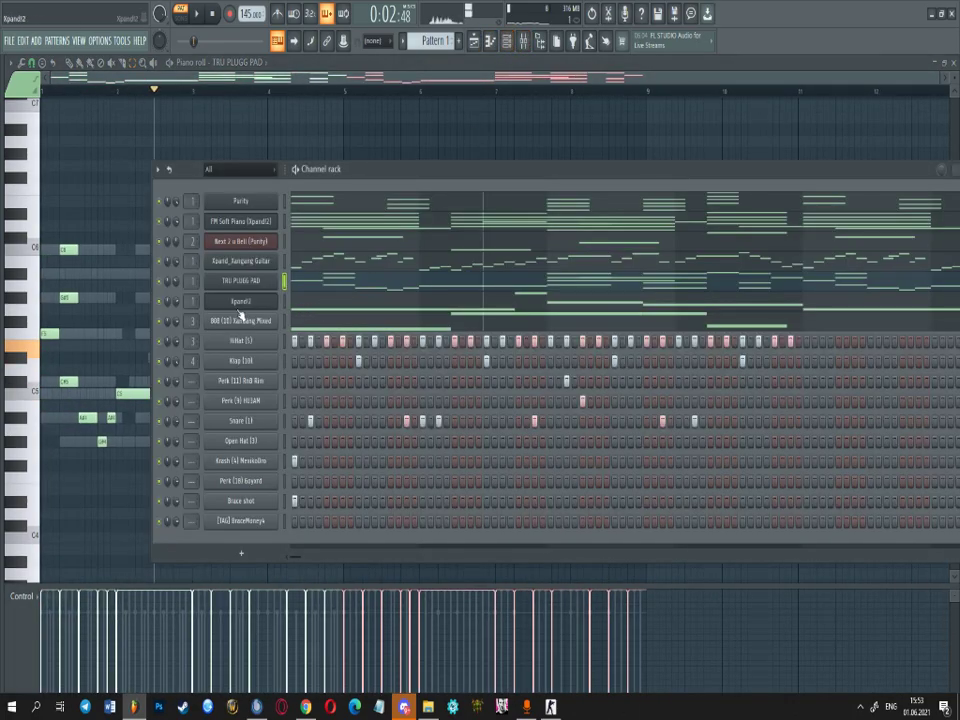
left_click(315, 306)
left_click(507, 41)
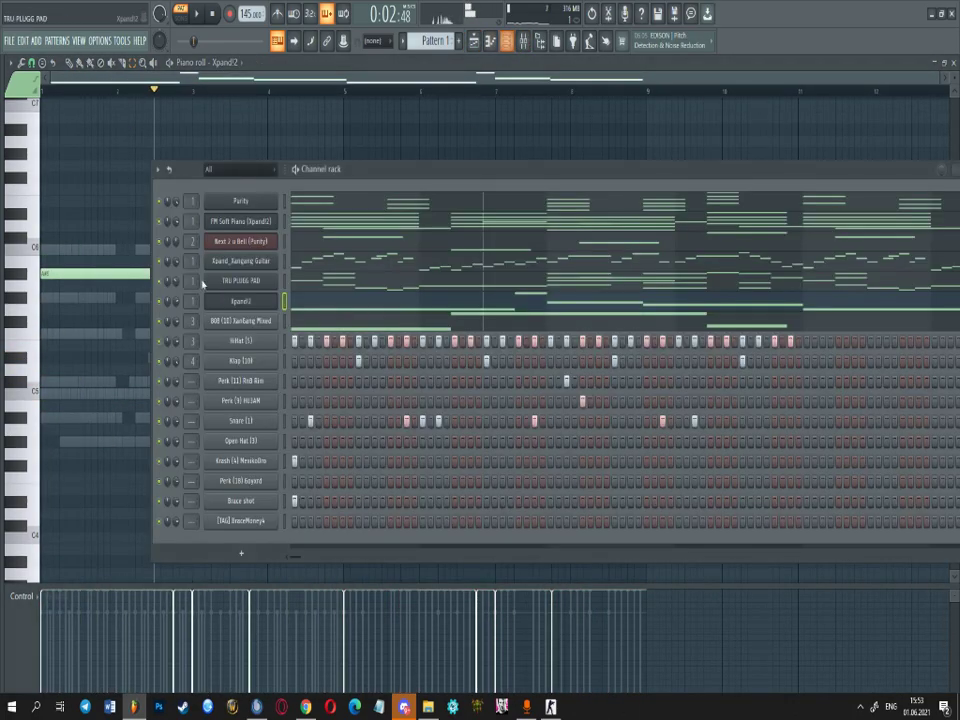
left_click(315, 308)
left_click(330, 287)
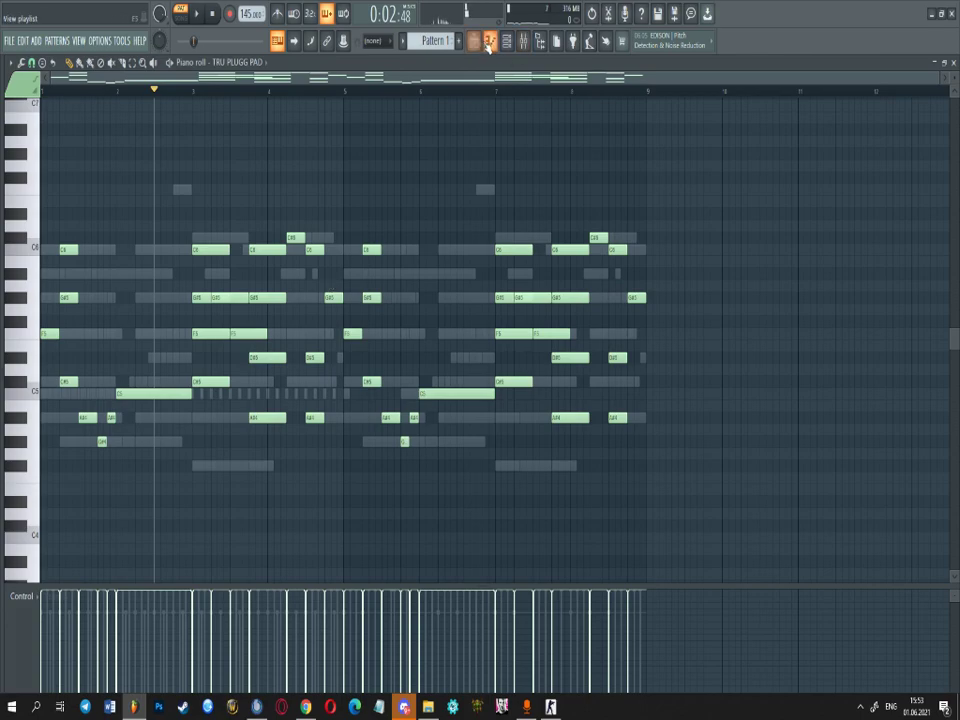
- Duplicate the 808 (10) XanGang Mixed bass notes from bars 1 to 4 into bars 5 to 8
key("F6")
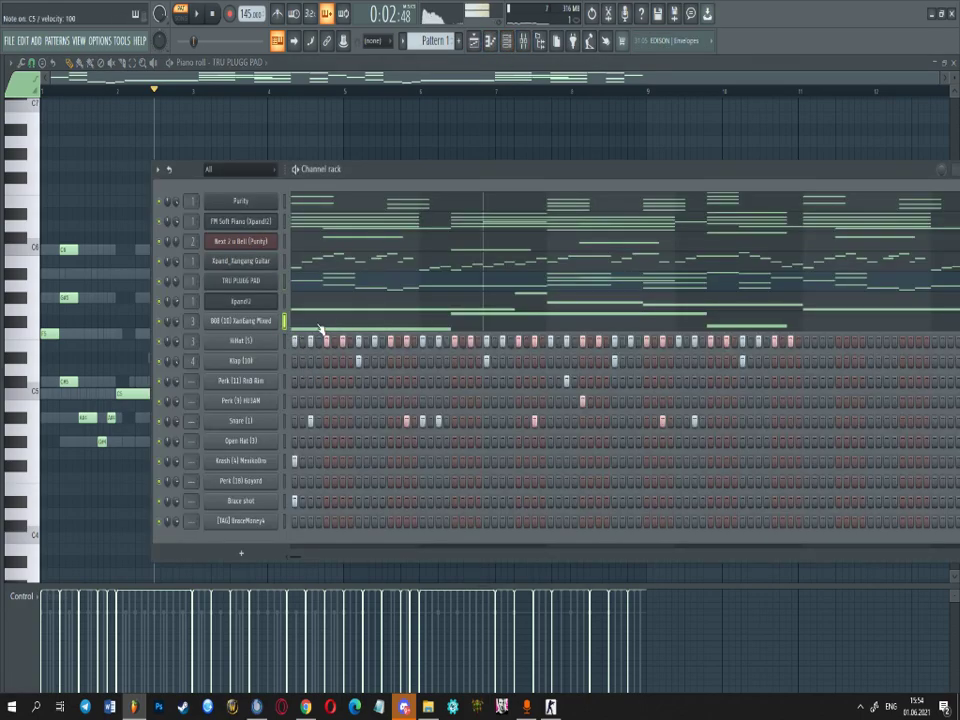
left_click(320, 328)
scroll(420, 389, "up", 3)
scroll(431, 392, "down", 3)
left_click_drag(414, 459, 9, 242)
scroll(399, 254, "up", 1)
key("ctrl+b")
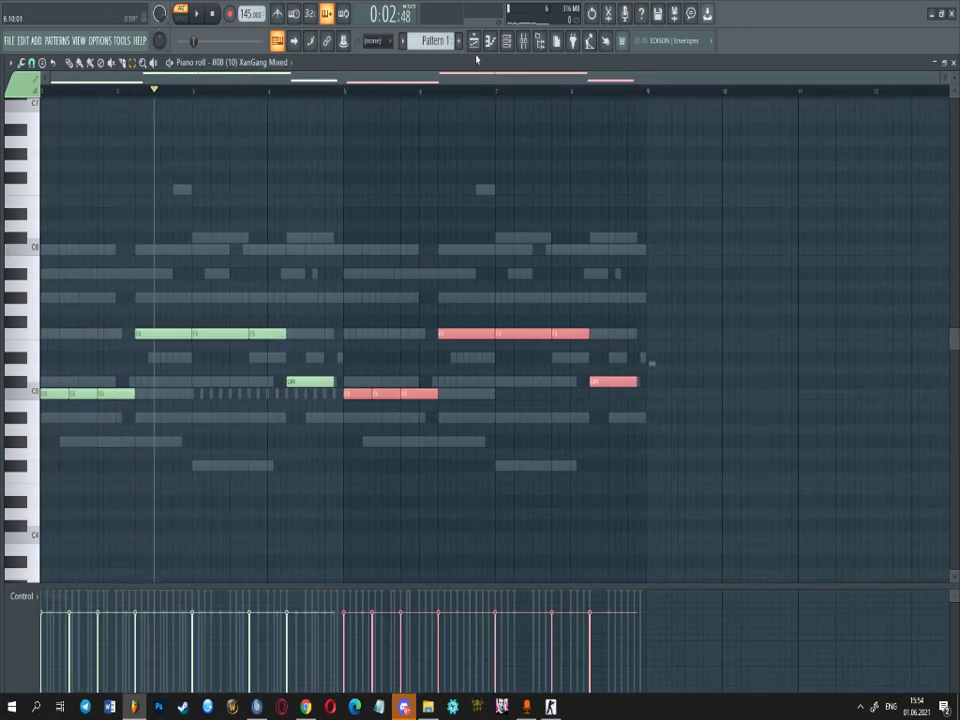
- Start playback and copy the HiHat (5) hits from bars 1 to 4 into bars 5 to 8 in the piano roll
left_click(507, 40)
right_click(260, 341)
left_click(299, 340)
key("space")
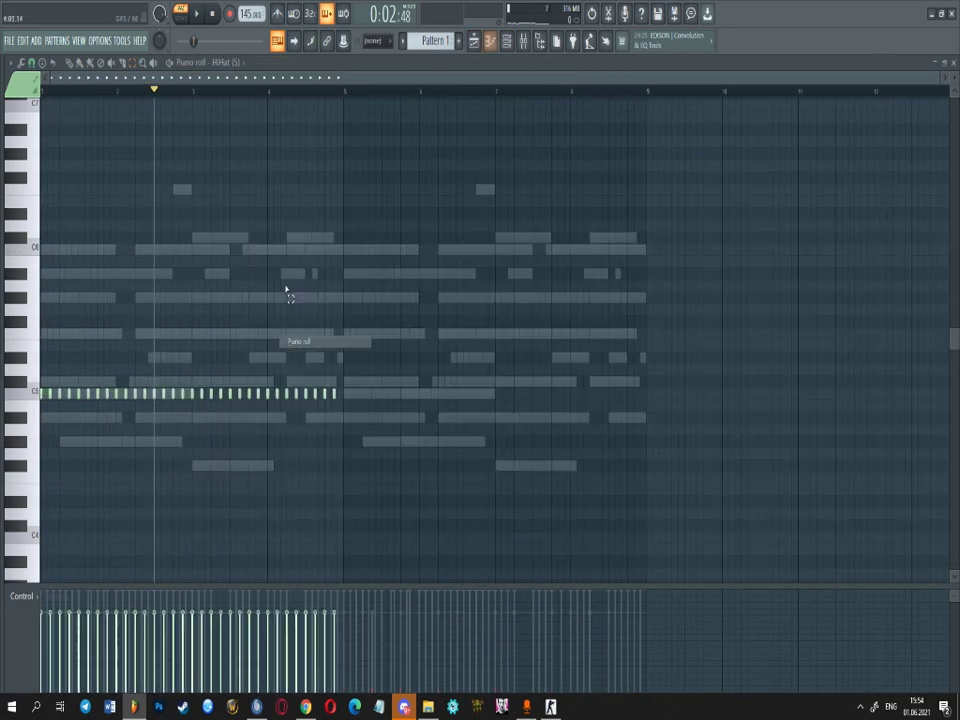
left_click(132, 63)
left_click_drag(416, 506, 20, 250)
scroll(461, 237, "up", 1)
scroll(461, 237, "down", 1)
key("ctrl+v")
key("ctrl+z")
scroll(313, 264, "up", 1)
scroll(322, 256, "down", 2)
key("ctrl+v")
key("ctrl+z")
scroll(355, 232, "up", 4)
key("ctrl+v")
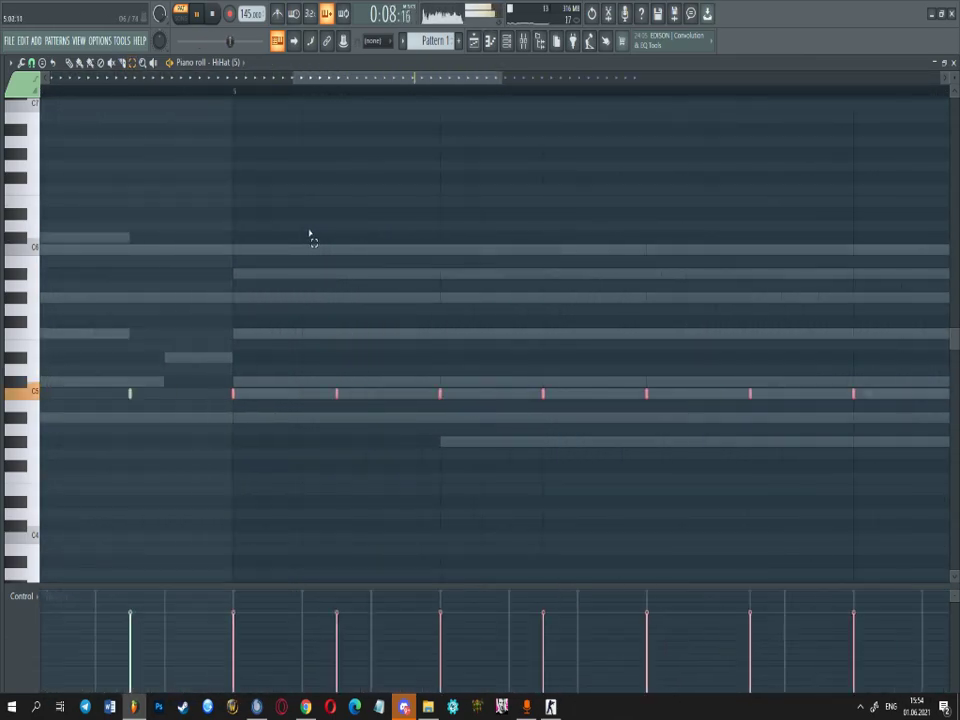
scroll(312, 232, "down", 4)
- Duplicate the Klap (10) hits from bars 1 to 4 into bars 5 to 8
left_click(521, 43)
right_click(273, 356)
left_click(300, 360)
key("ctrl+a")
scroll(384, 192, "up", 4)
scroll(385, 195, "down", 3)
- Replace the Perk (11) RnB Rim hit in bar 3 with a two-step C5 note on step 3
key("F6")
right_click(260, 378)
left_click(295, 380)
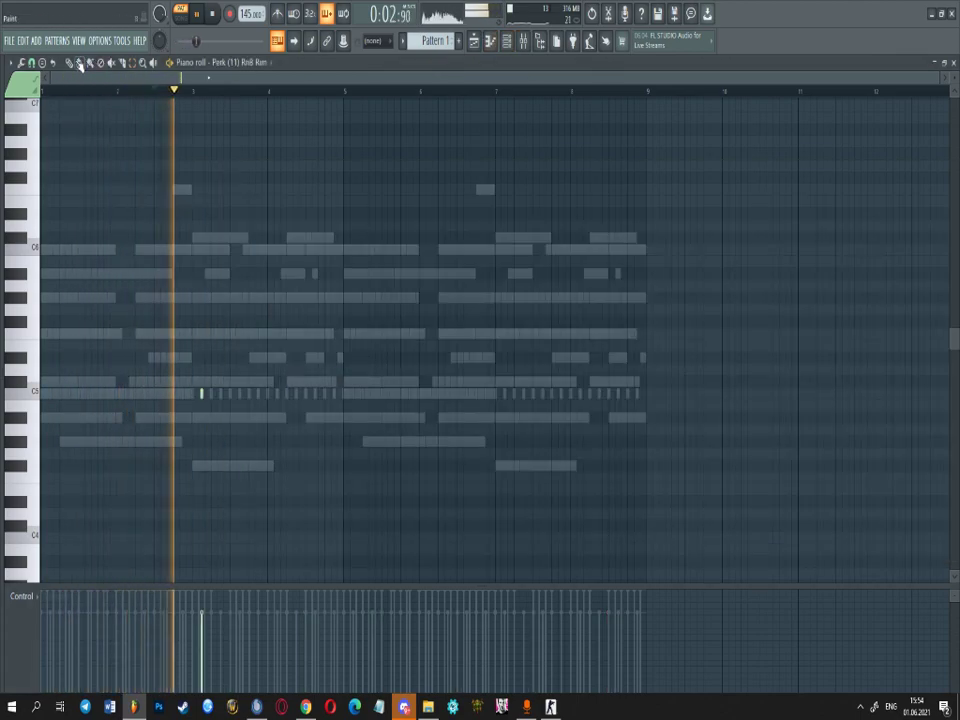
scroll(311, 332, "up", 4)
left_click(370, 397)
right_click(398, 399, "ctrl")
right_click(381, 343)
scroll(275, 342, "up", 3)
left_click(250, 342)
right_click(256, 345)
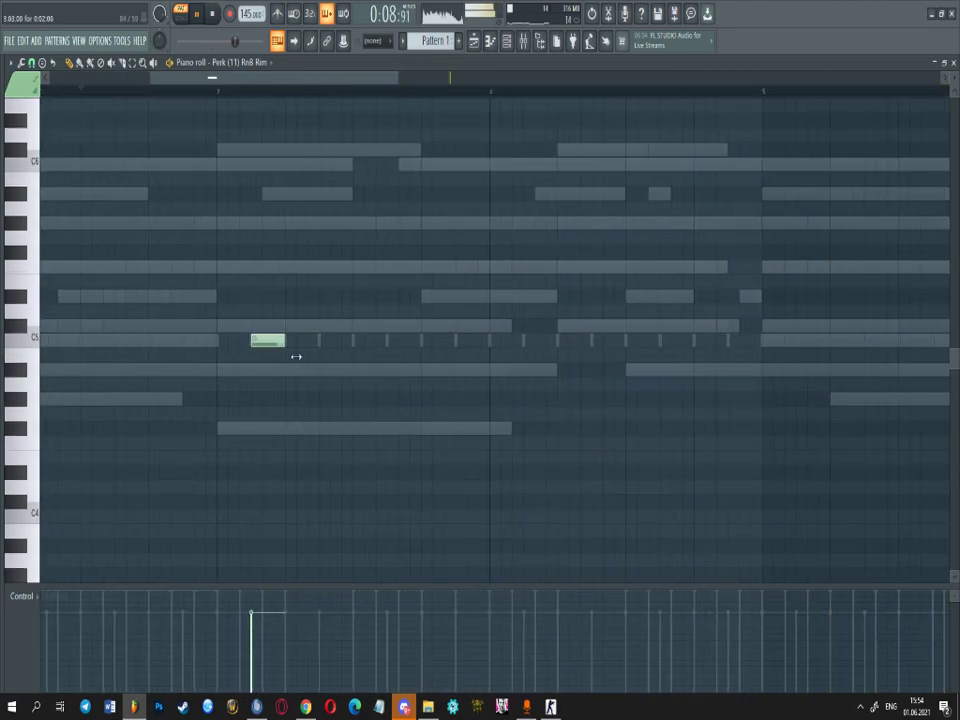
scroll(304, 348, "down", 5)
scroll(233, 333, "up", 5)
- Add two more two-step C5 notes to the RnB Rim in bar 4, on steps 3 and 15
scroll(398, 368, "up", 3)
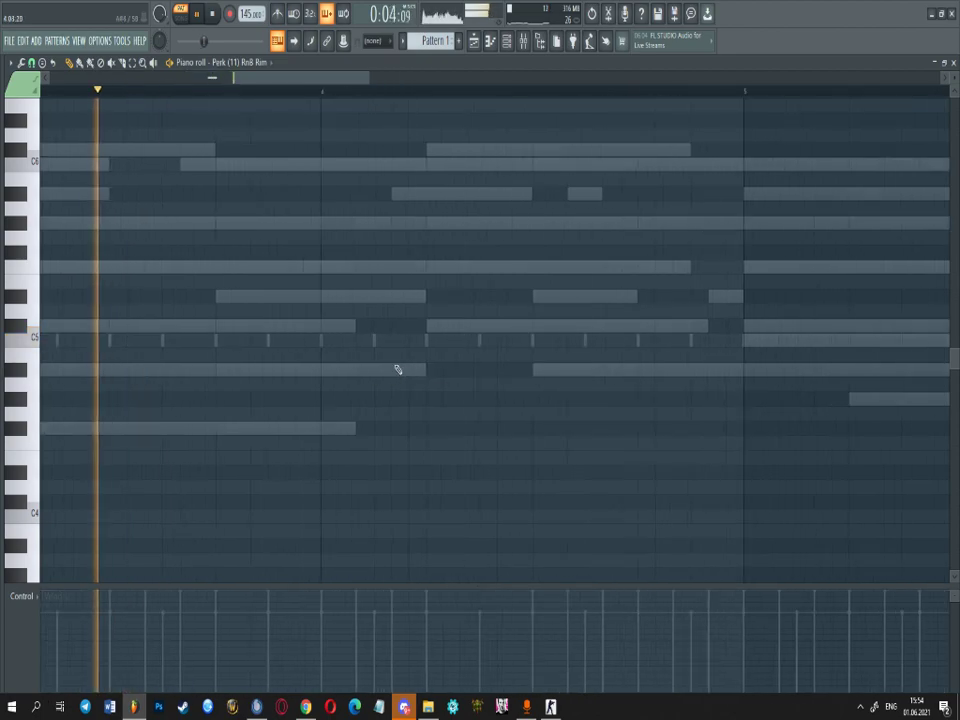
left_click(370, 344)
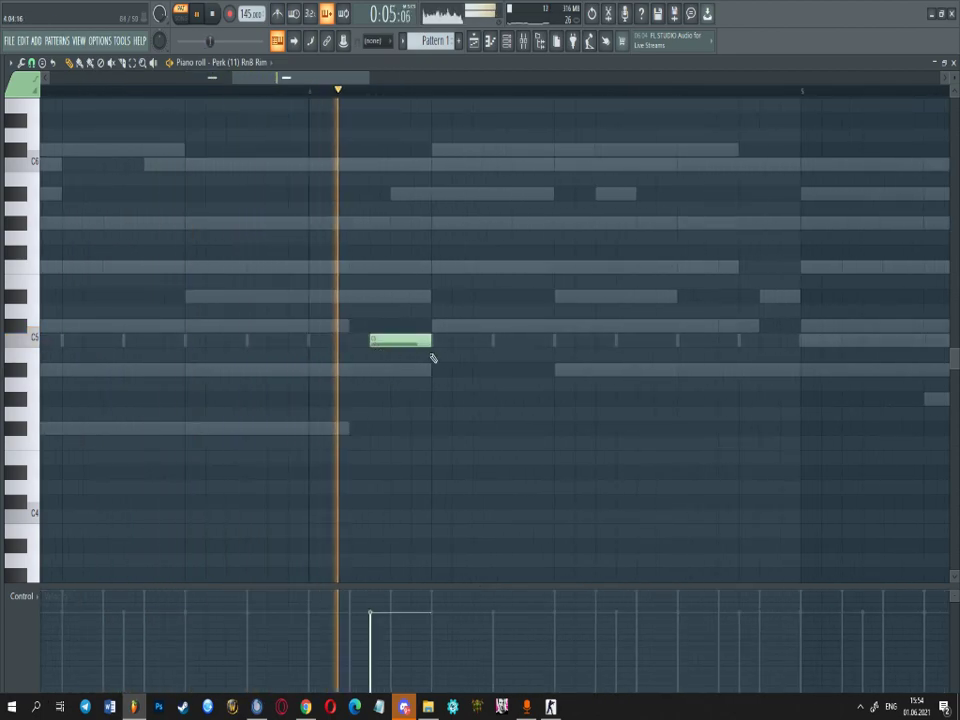
left_click(745, 342)
scroll(520, 375, "down", 4)
scroll(520, 375, "down", 3)
- Duplicate the three RnB Rim notes from bars 3 and 4 into bars 7 and 8
left_click(132, 63)
left_click_drag(418, 384, 171, 312)
key("ctrl+b")
scroll(553, 268, "up", 3)
scroll(553, 268, "down", 3)
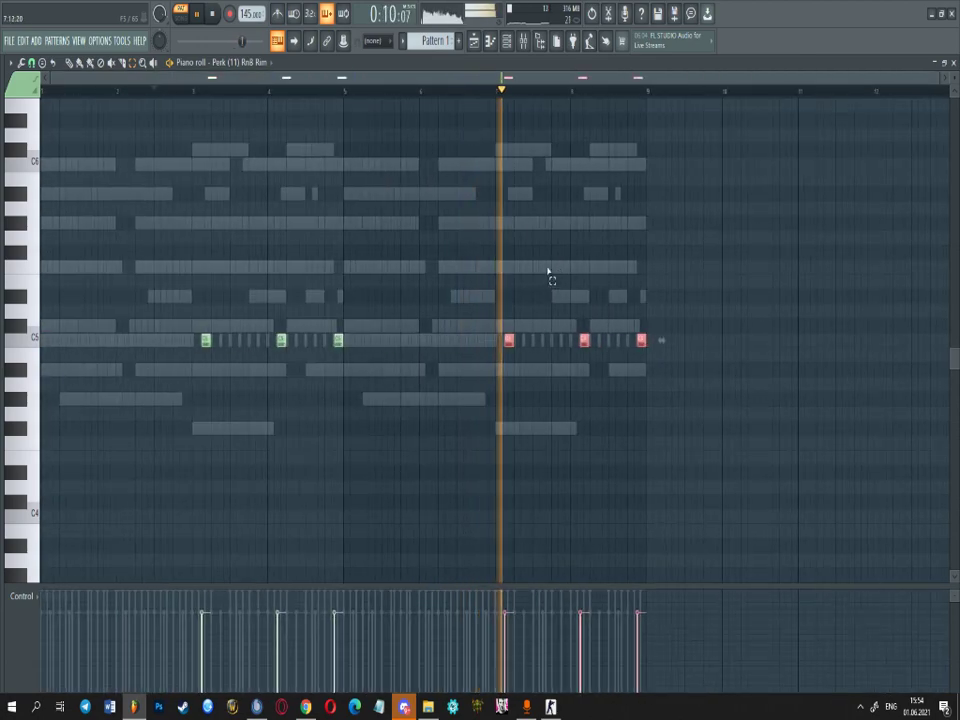
- Set the Perk (11) RnB Rim channel's volume to 100% and adjust the EQ in its sample's precomputed effects
left_click(512, 50)
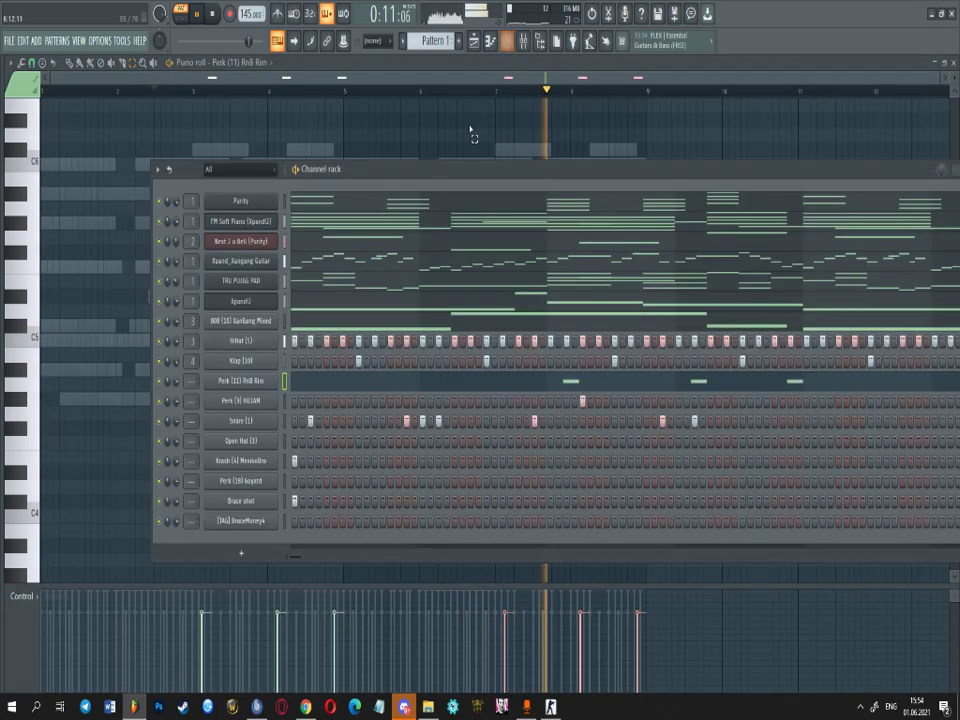
left_click(246, 385)
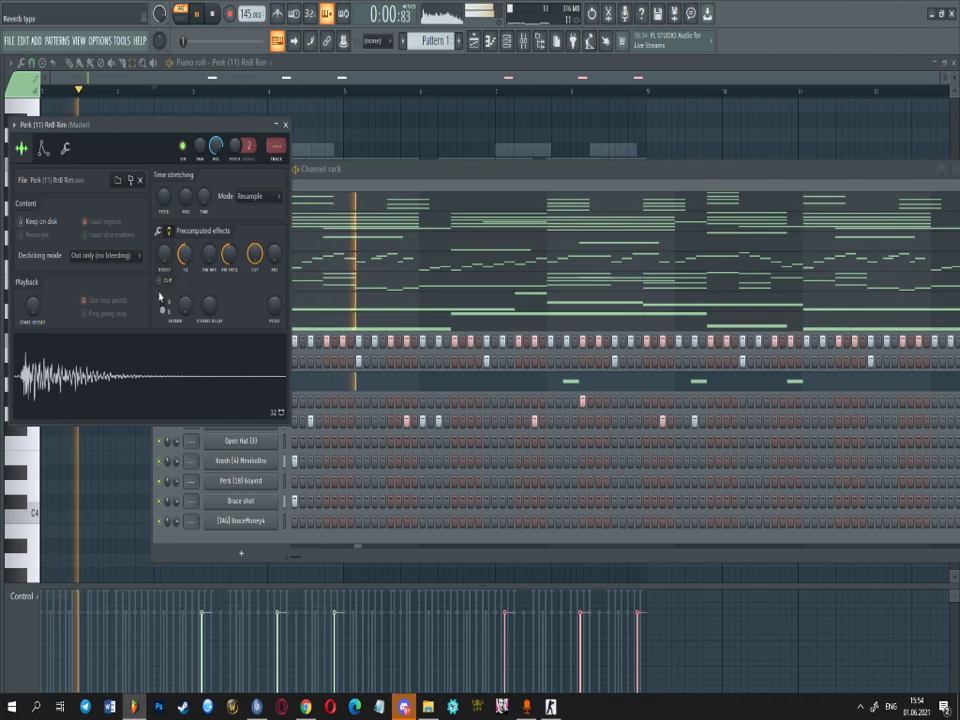
left_click(159, 231)
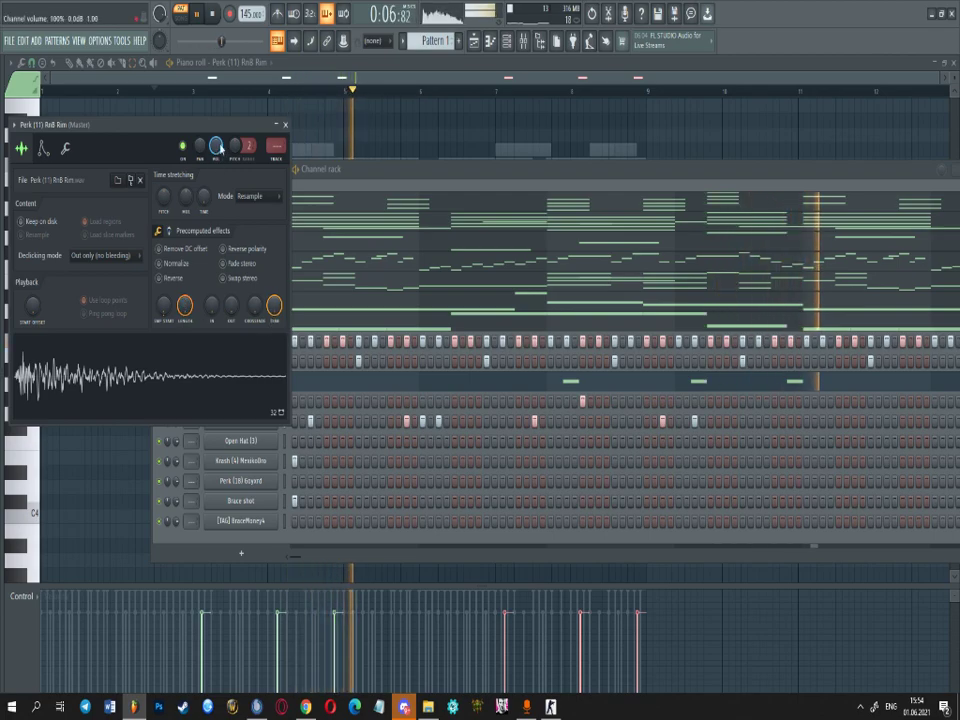
left_click(168, 232)
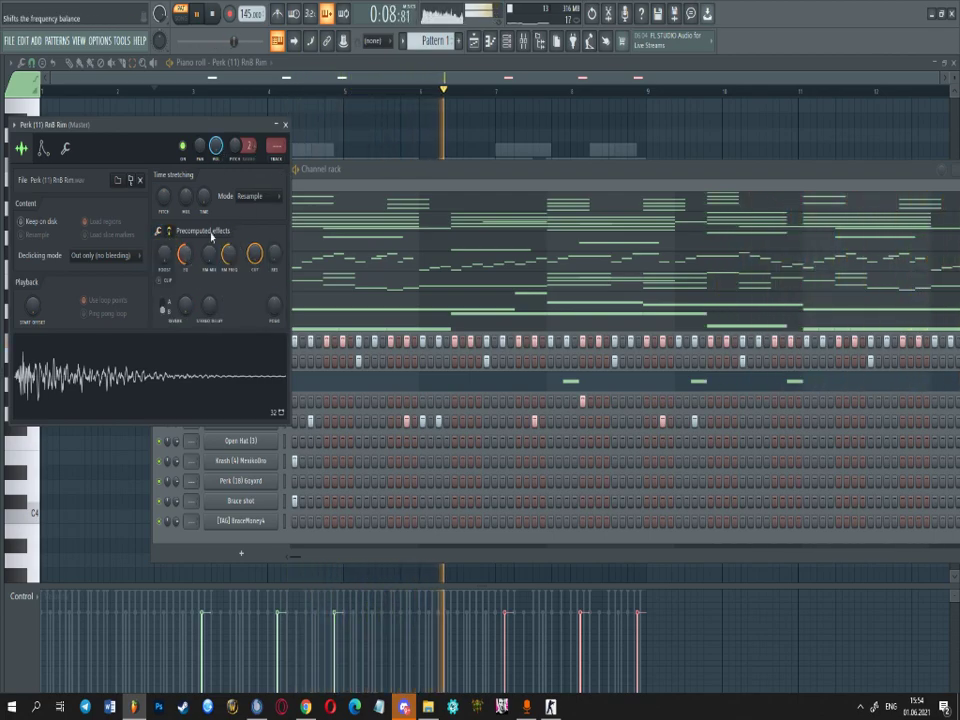
left_click(286, 126)
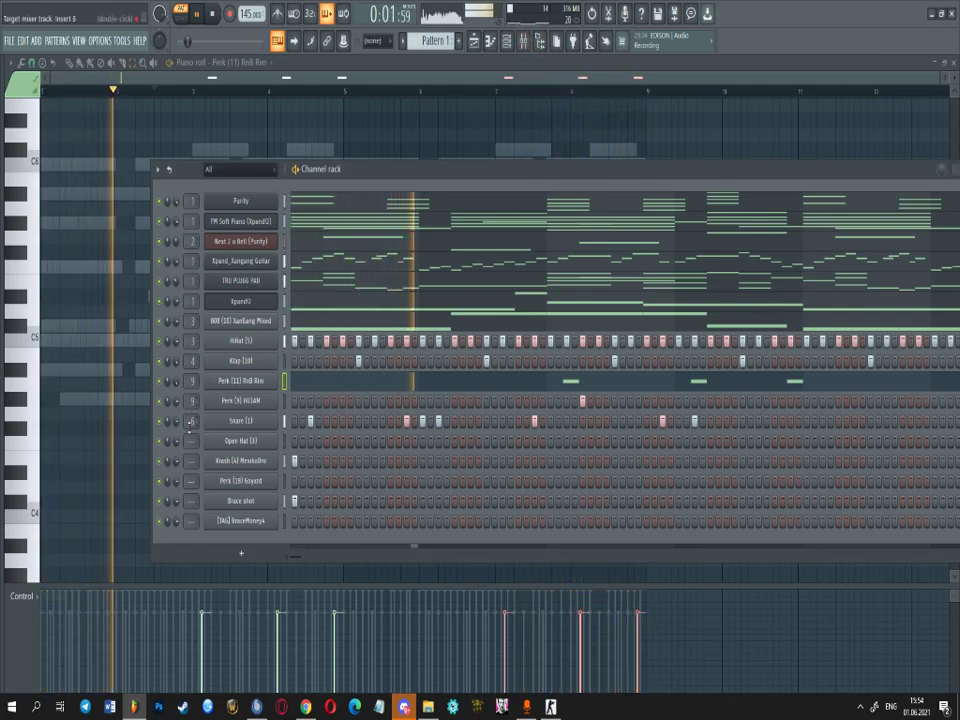
- Route the three Perk channels, Snare, Open Hat and Krash to mixer track 9
left_click_drag(189, 426, 189, 435)
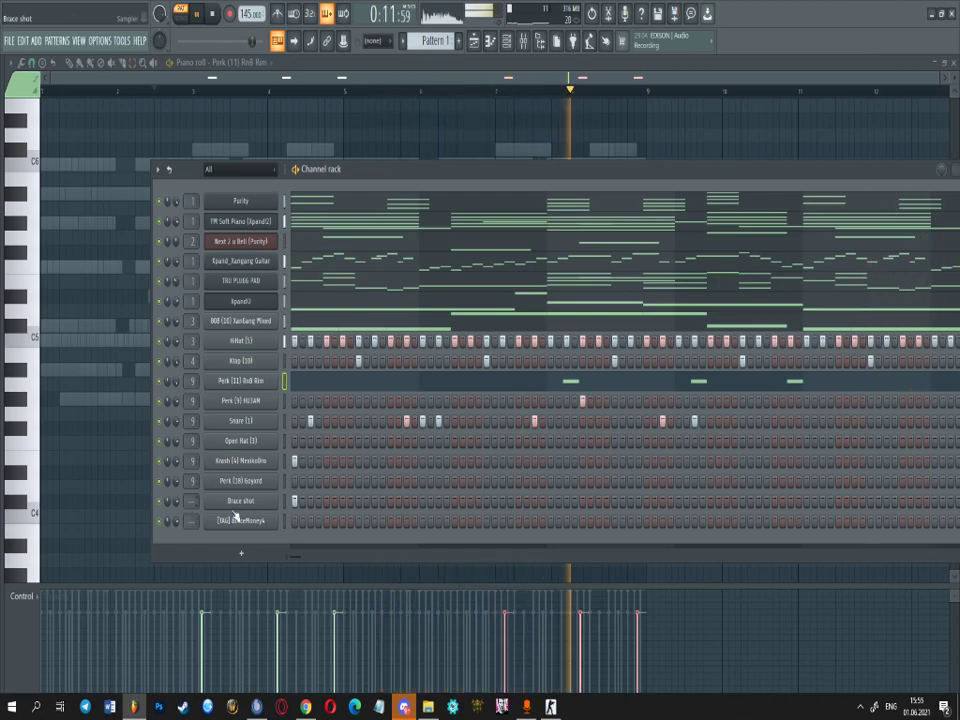
- Normalize the Brace shot sample in its precomputed effects
left_click(236, 508)
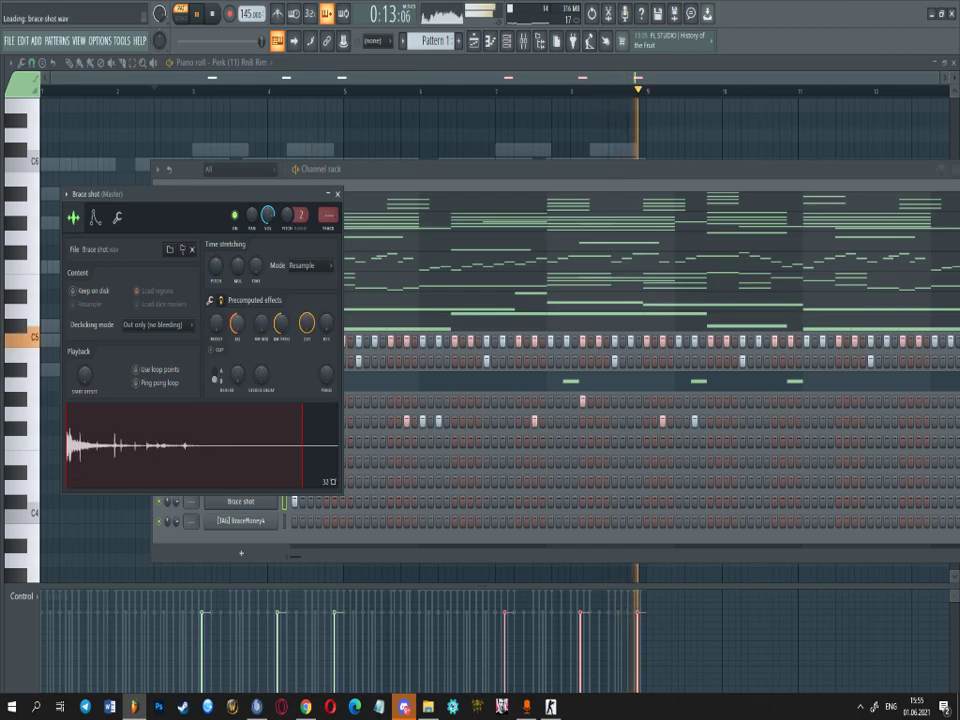
left_click(211, 301)
left_click(229, 335)
left_click(335, 195)
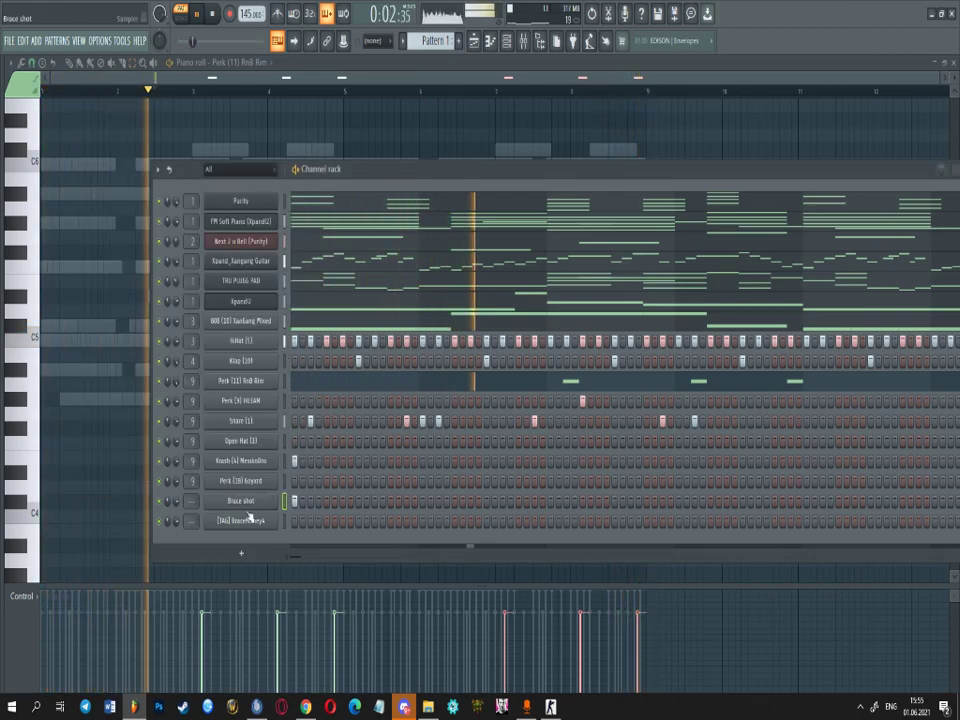
- Check the precomputed effects of the [TAG] BraceMoney4 sample
left_click(252, 517)
left_click(181, 248)
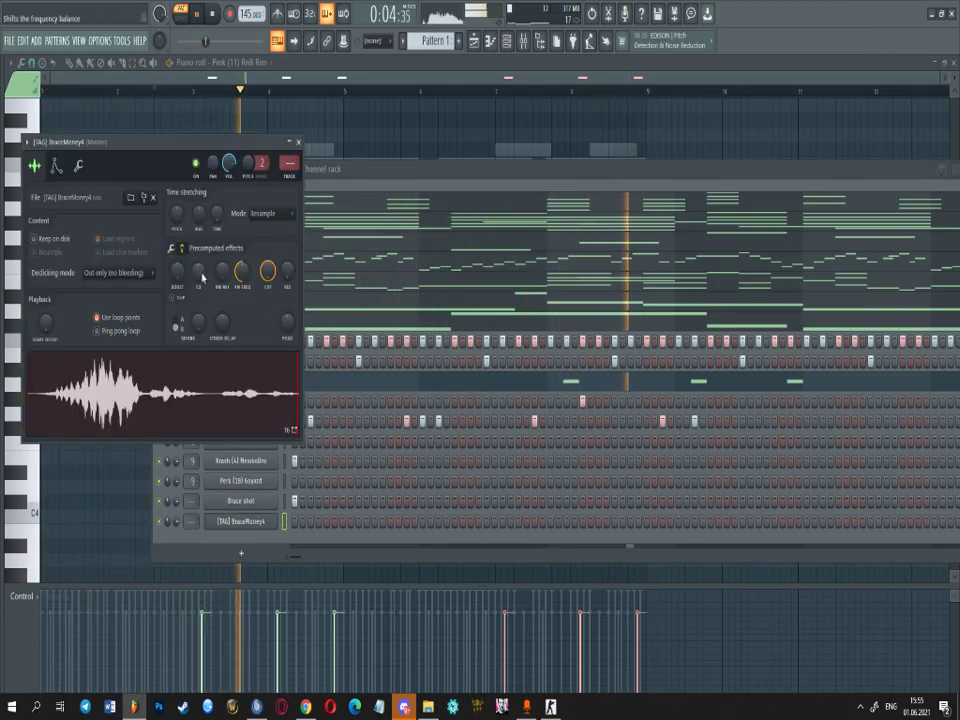
left_click(298, 144)
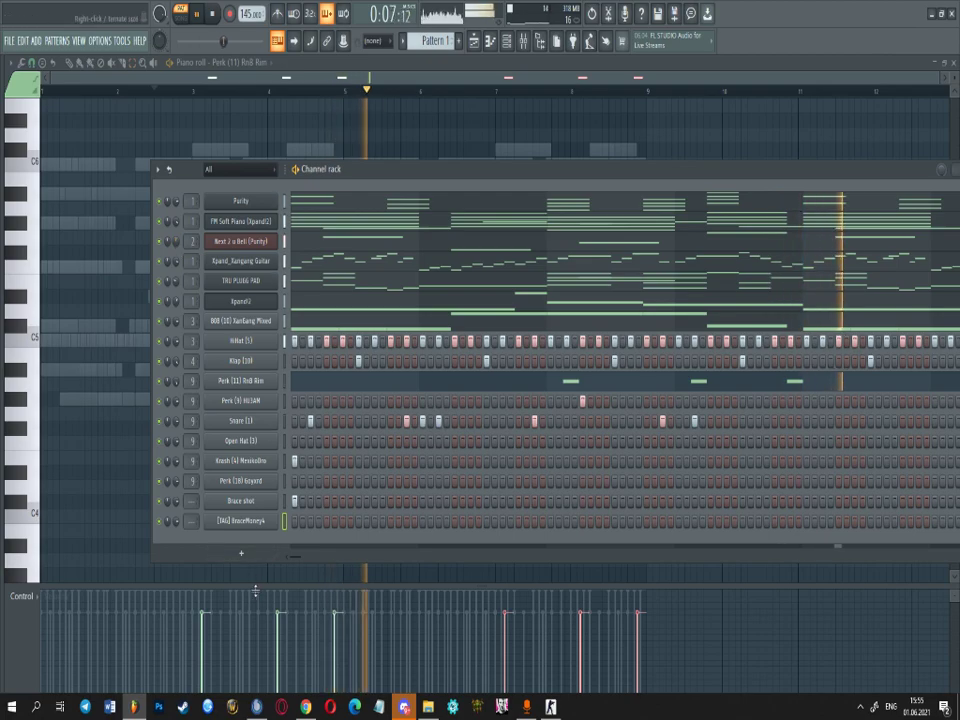
- In the Next 2 u Bell piano roll, add short C6, G#5 and A#5 notes in both bar 1 and bar 2
left_click(314, 247)
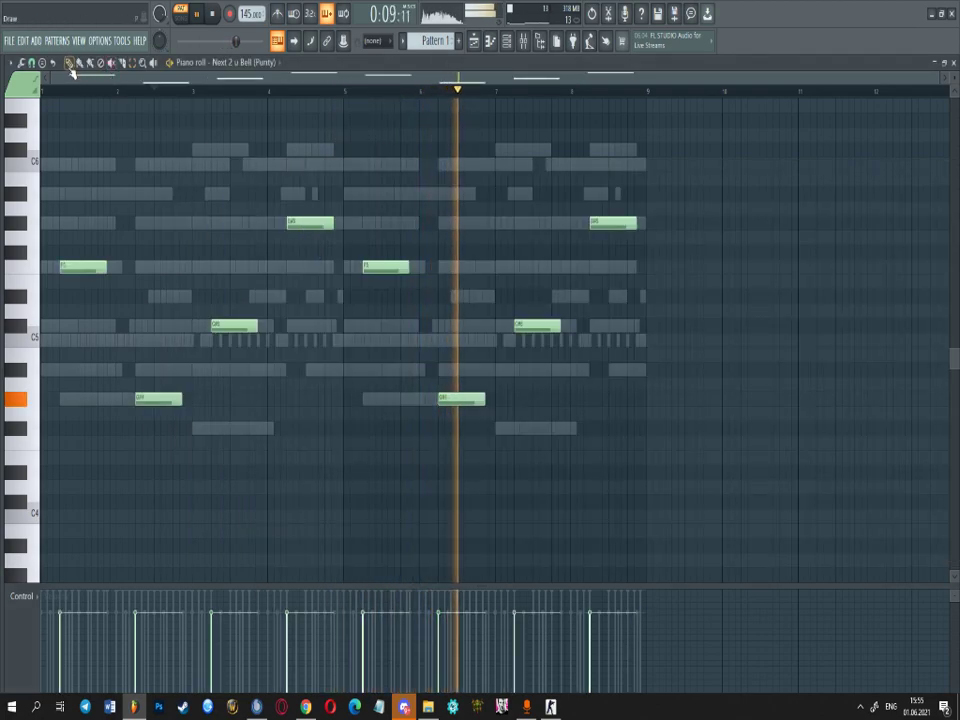
scroll(49, 197, "up", 5)
left_click_drag(131, 78, 112, 78)
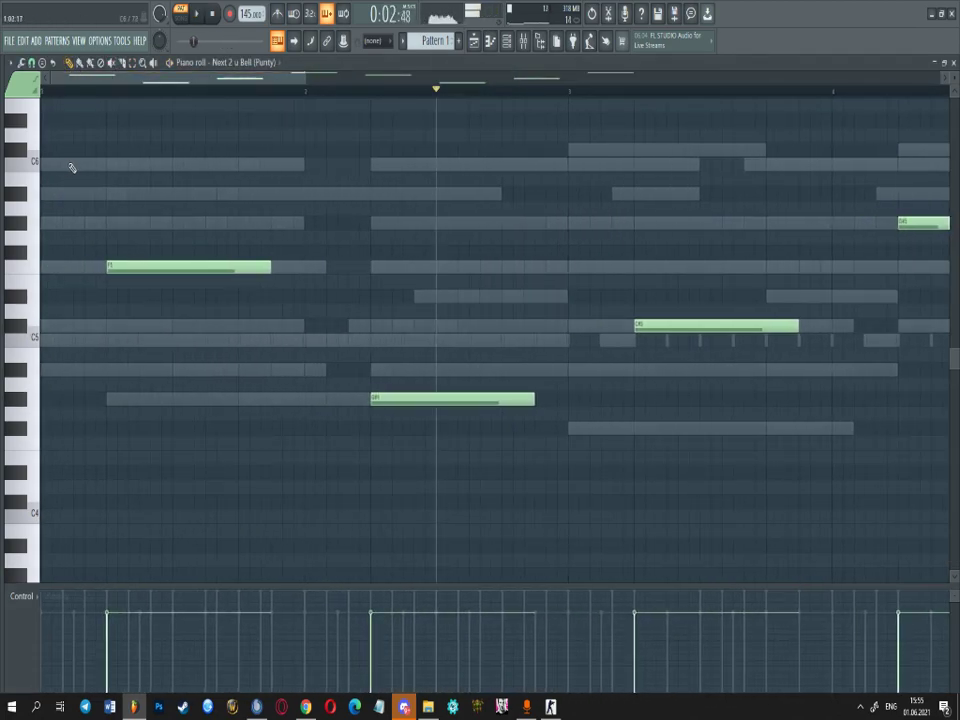
left_click(176, 222)
left_click(242, 193)
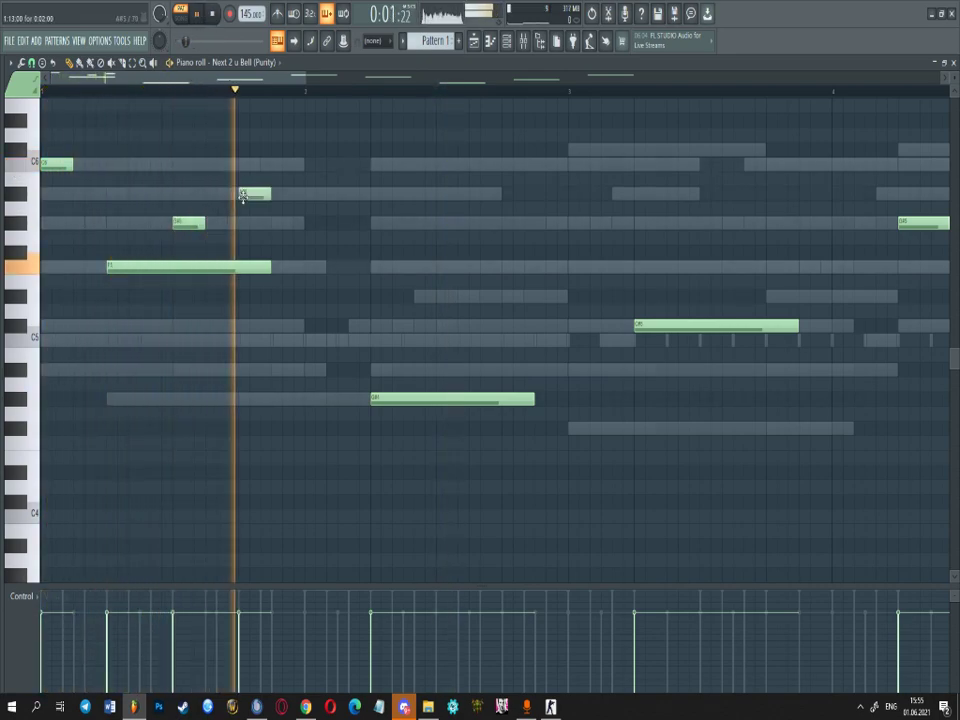
left_click(309, 163)
left_click(374, 266)
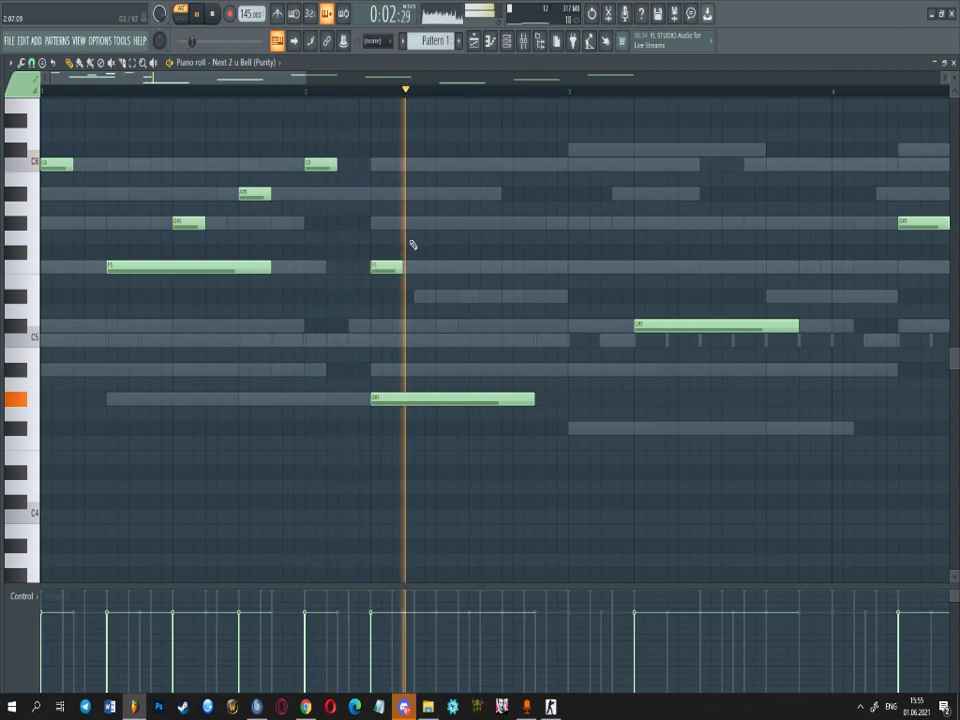
right_click(396, 266)
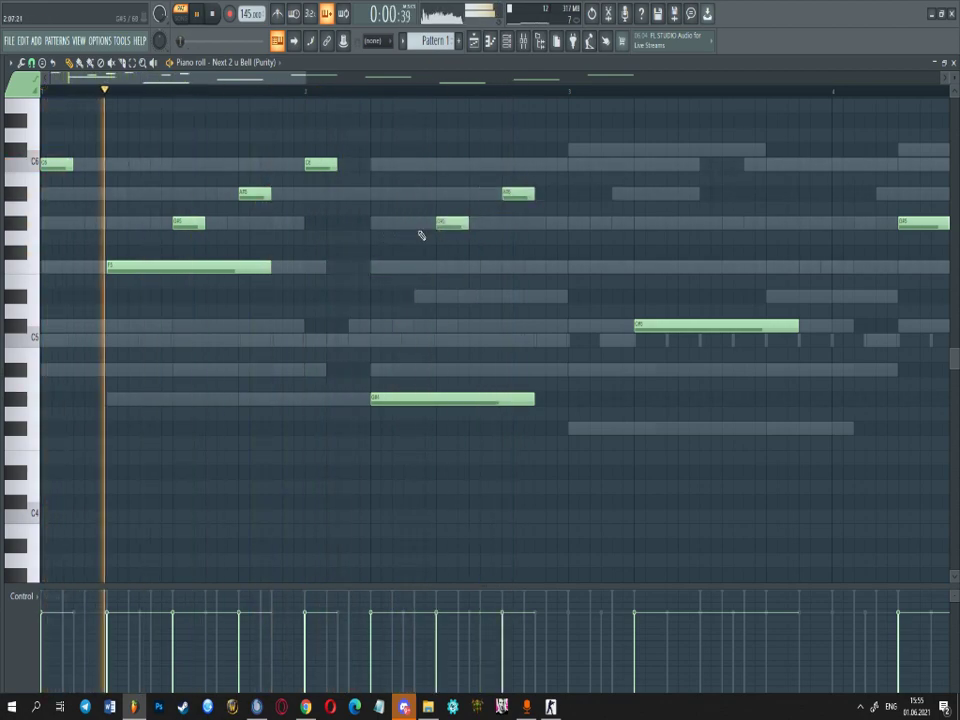
scroll(247, 224, "down", 3)
scroll(247, 224, "up", 3)
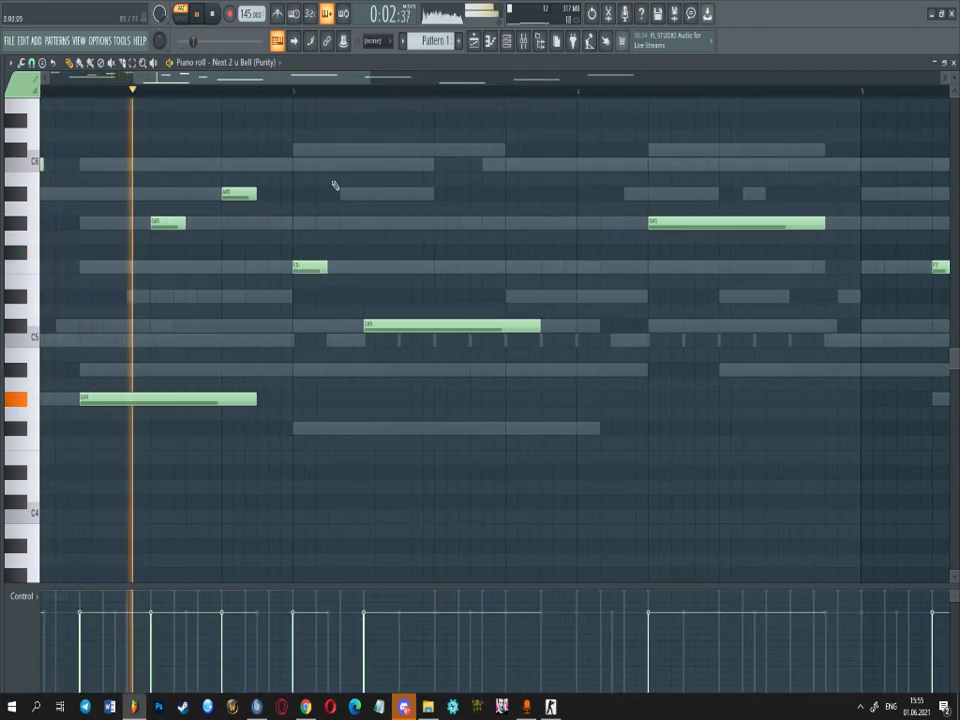
left_click(351, 151)
right_click(366, 154)
key("space")
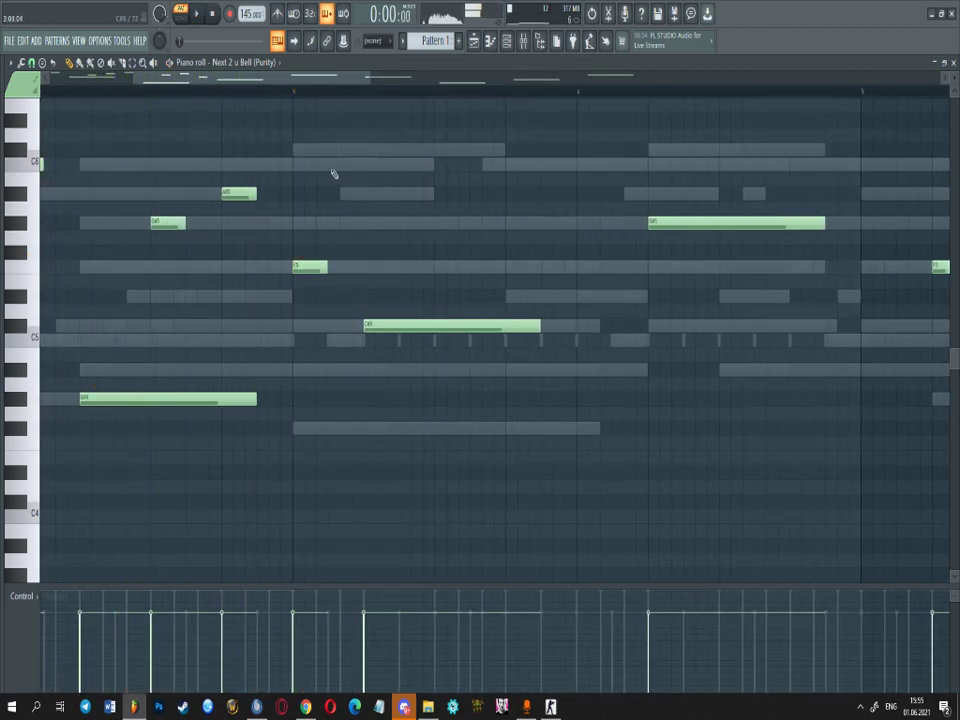
scroll(304, 275, "down", 3)
key("space")
scroll(251, 180, "down", 2)
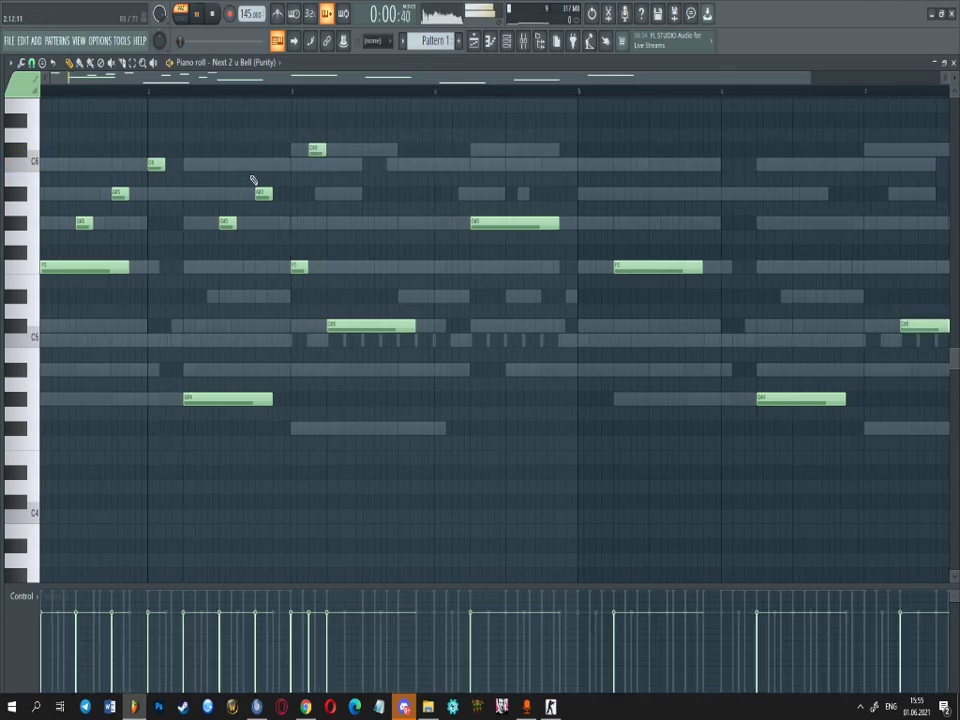
scroll(229, 167, "up", 3)
right_click(389, 152)
scroll(373, 198, "down", 3)
scroll(372, 198, "up", 4)
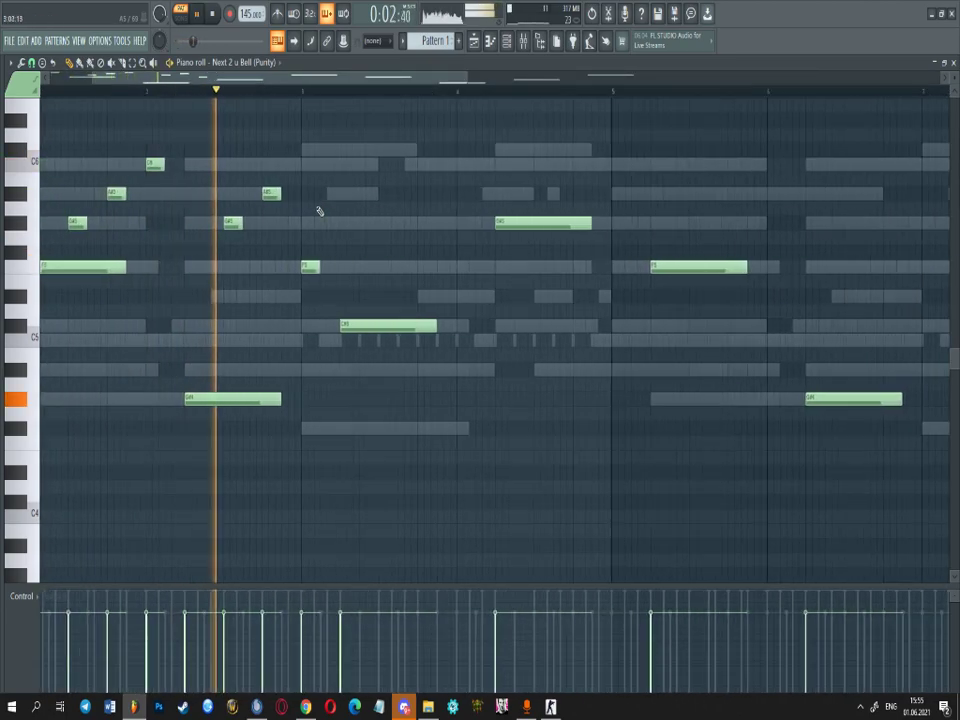
left_click(400, 197)
right_click(418, 200)
key("space")
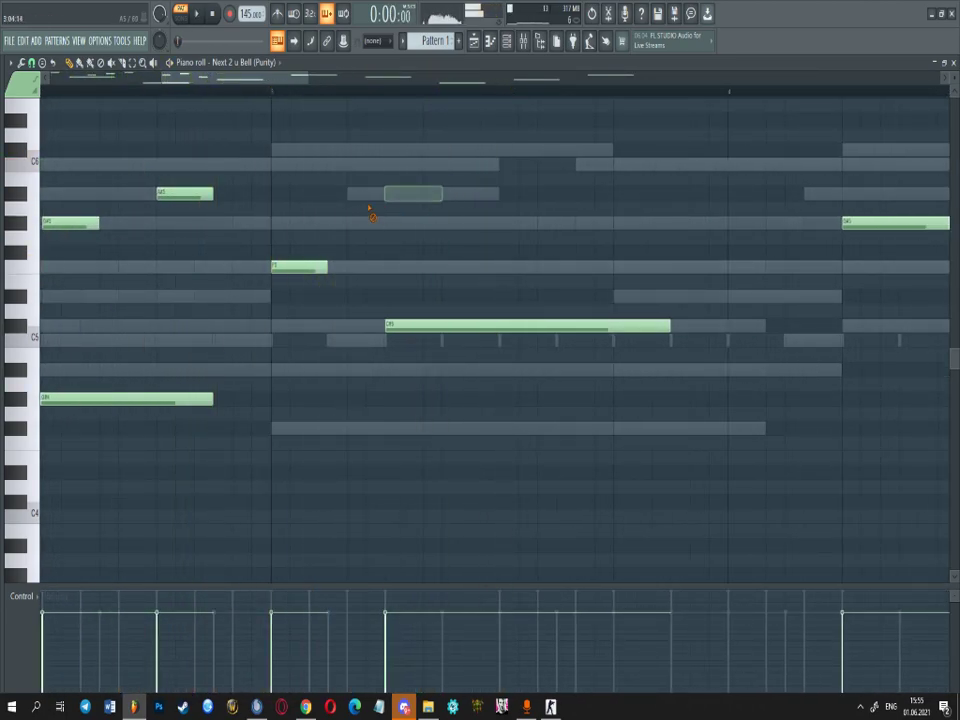
- Write short bell notes C6, G#5, A#5, C6 in bar 3 and C6, G#5, A#5, C#6 in bar 4, plus C6 starting bar 5
scroll(278, 172, "down", 6)
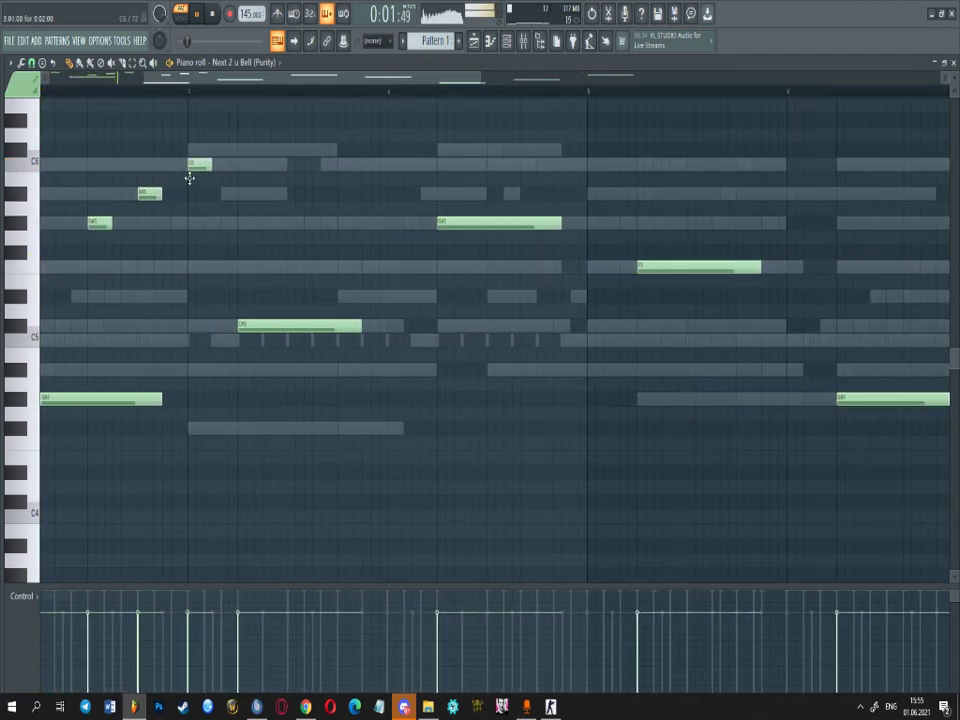
scroll(157, 200, "up", 5)
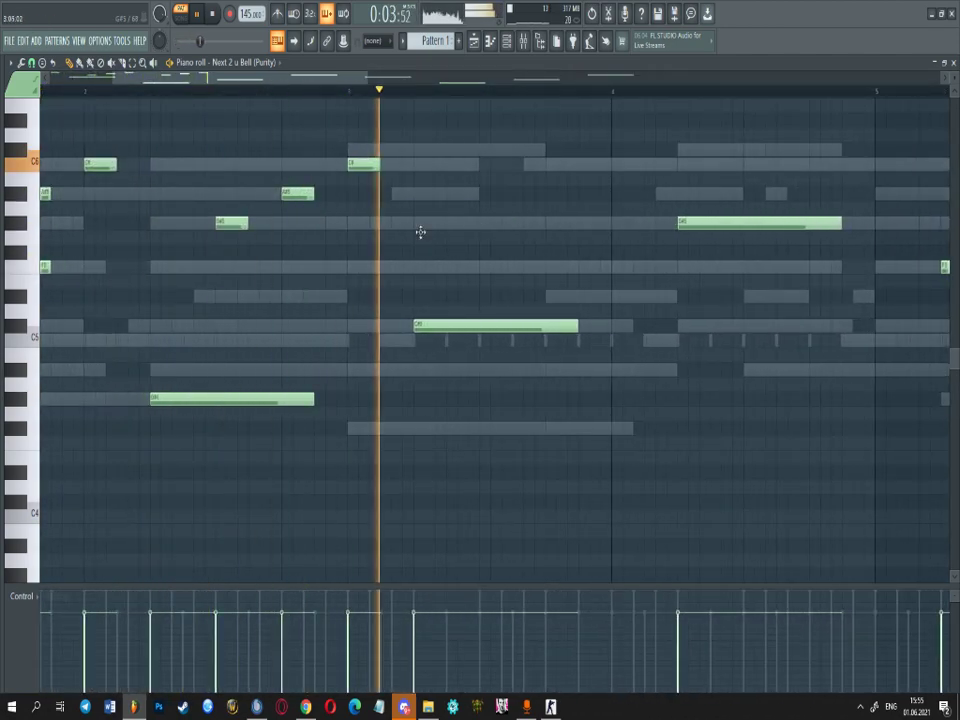
left_click(552, 164)
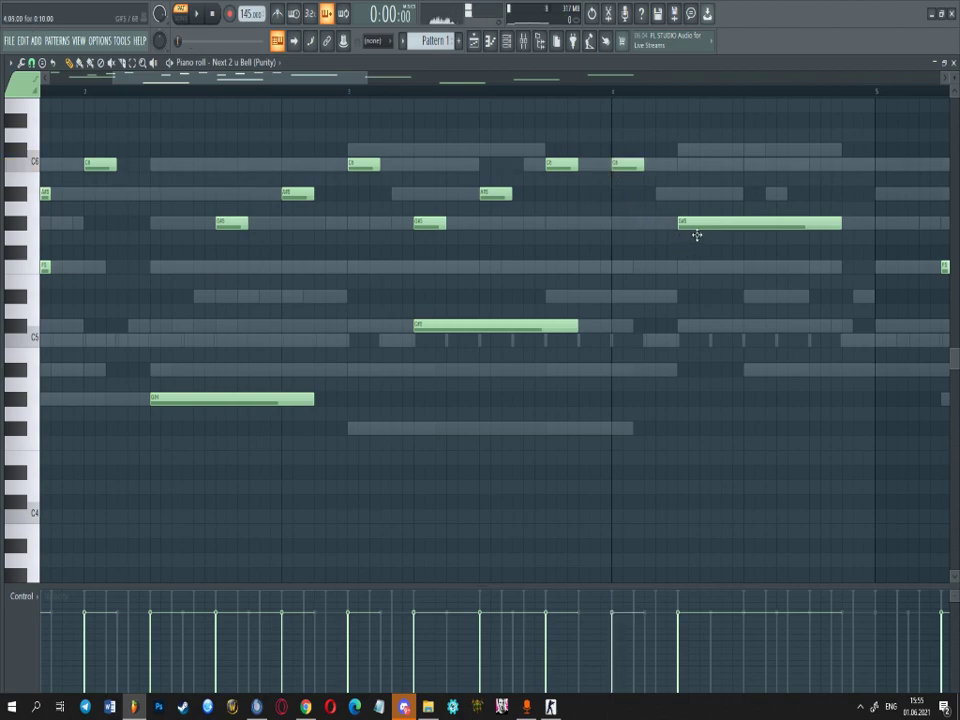
scroll(634, 228, "down", 3)
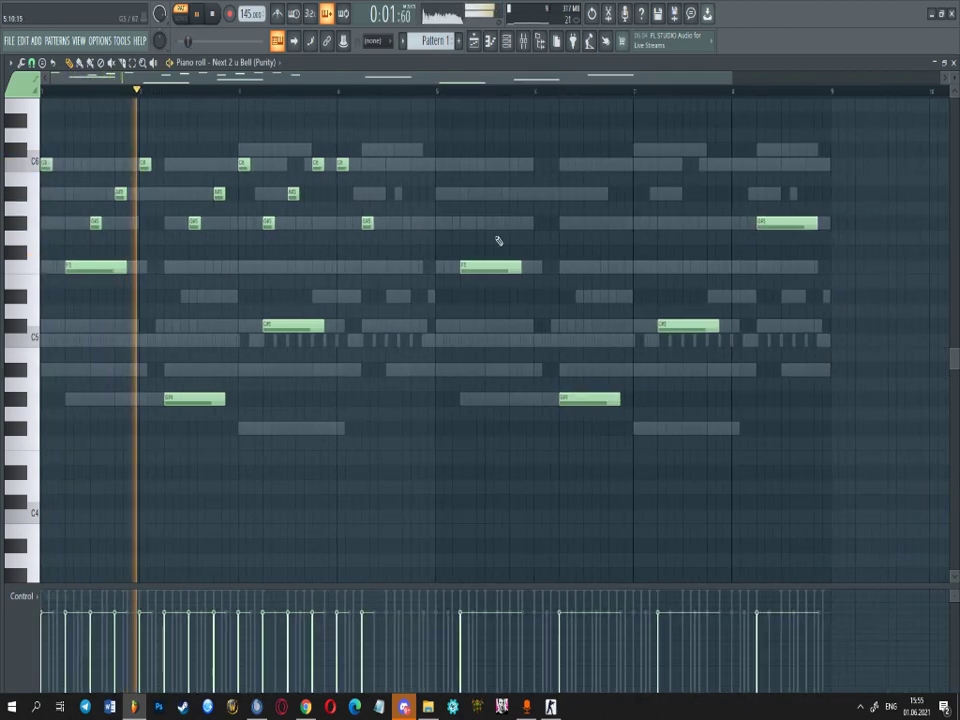
scroll(300, 227, "up", 3)
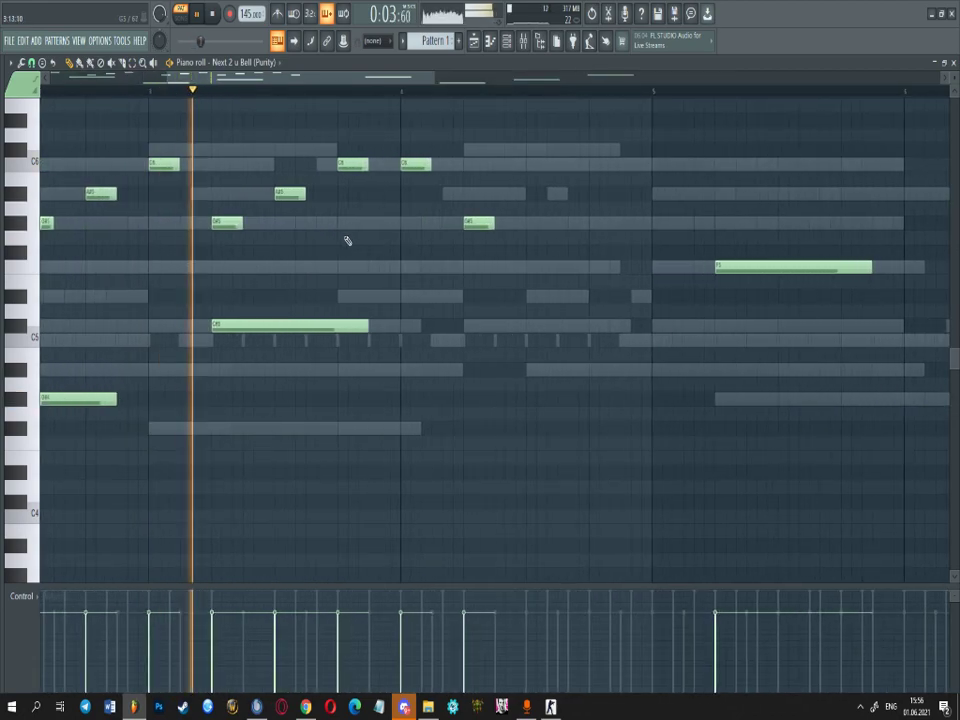
left_click(530, 194)
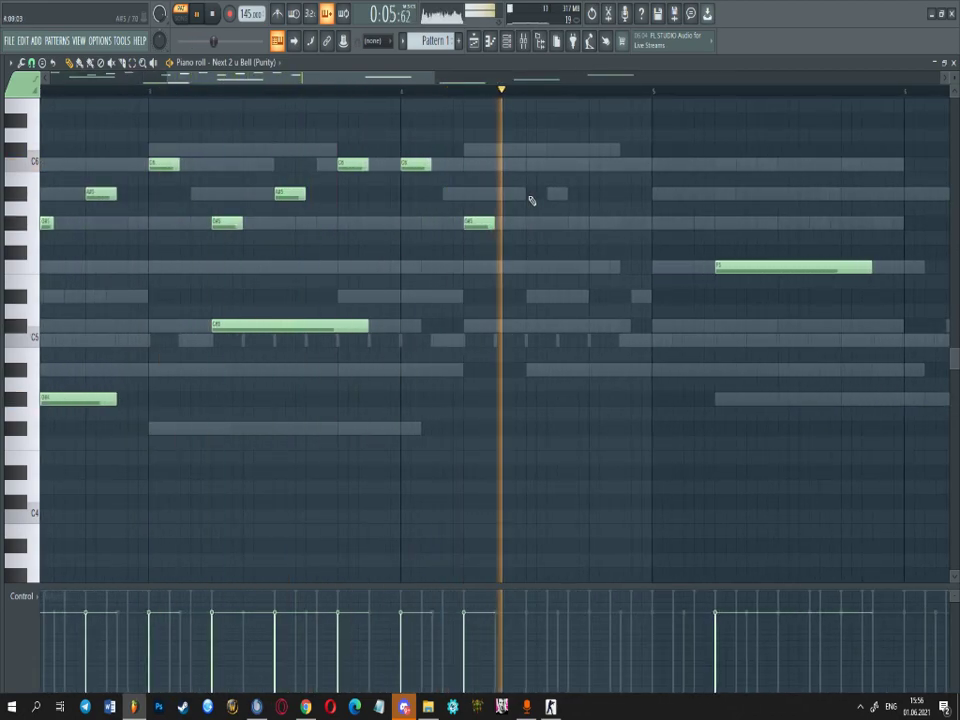
left_click(592, 150)
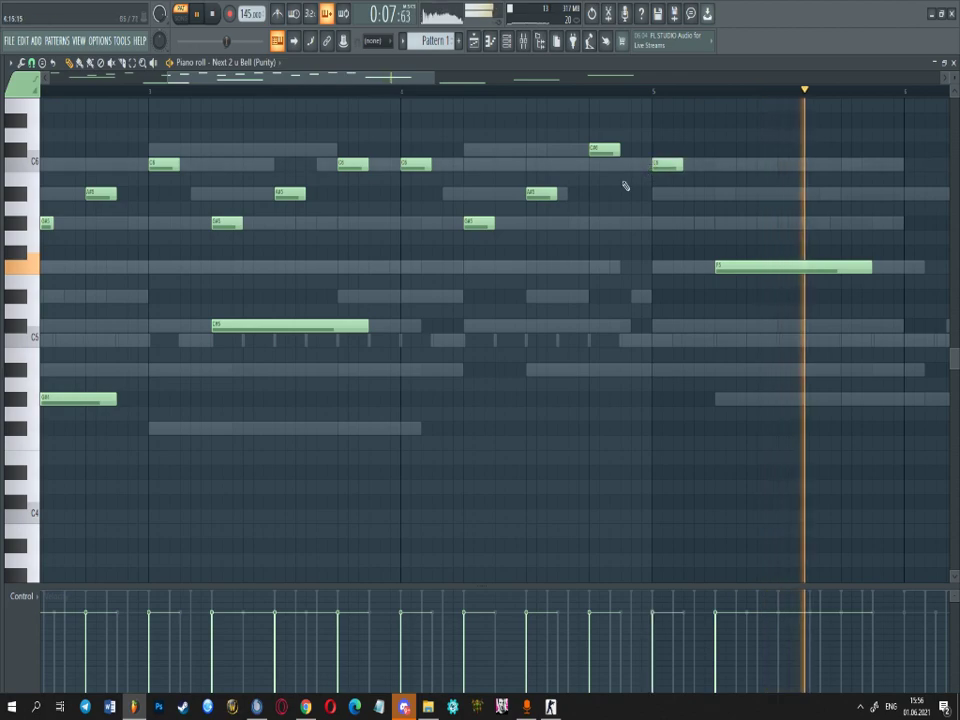
- Delete the long G#4 and C#5 bell notes in bars 2 and 3, and shorten the F5 note in bar 1
scroll(636, 178, "down", 3)
right_click(253, 328)
right_click(171, 401)
scroll(158, 323, "up", 3)
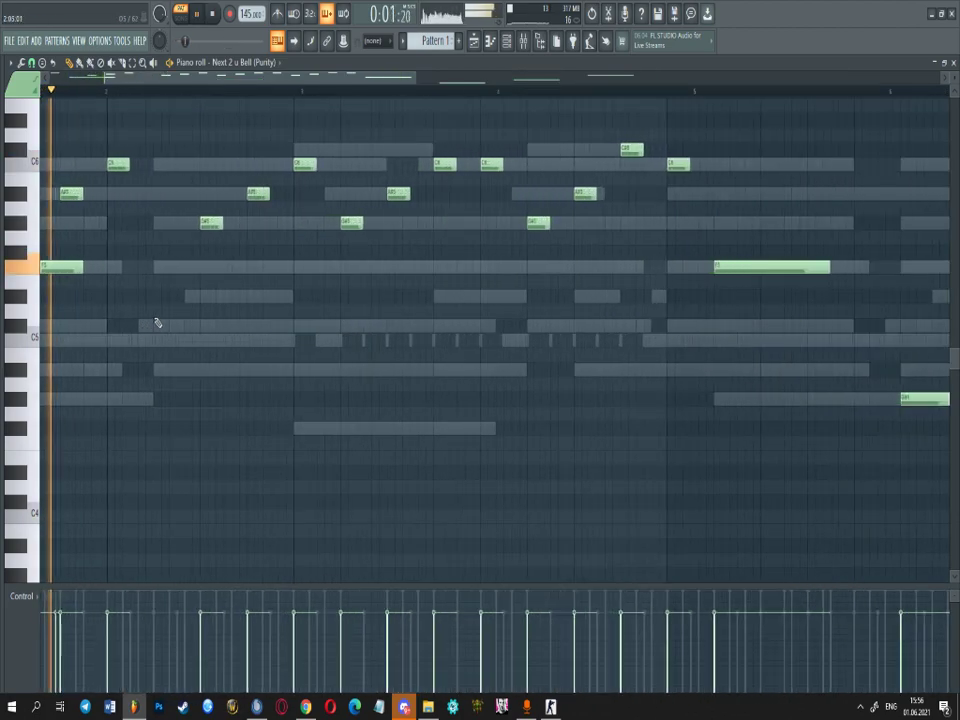
scroll(150, 310, "down", 3)
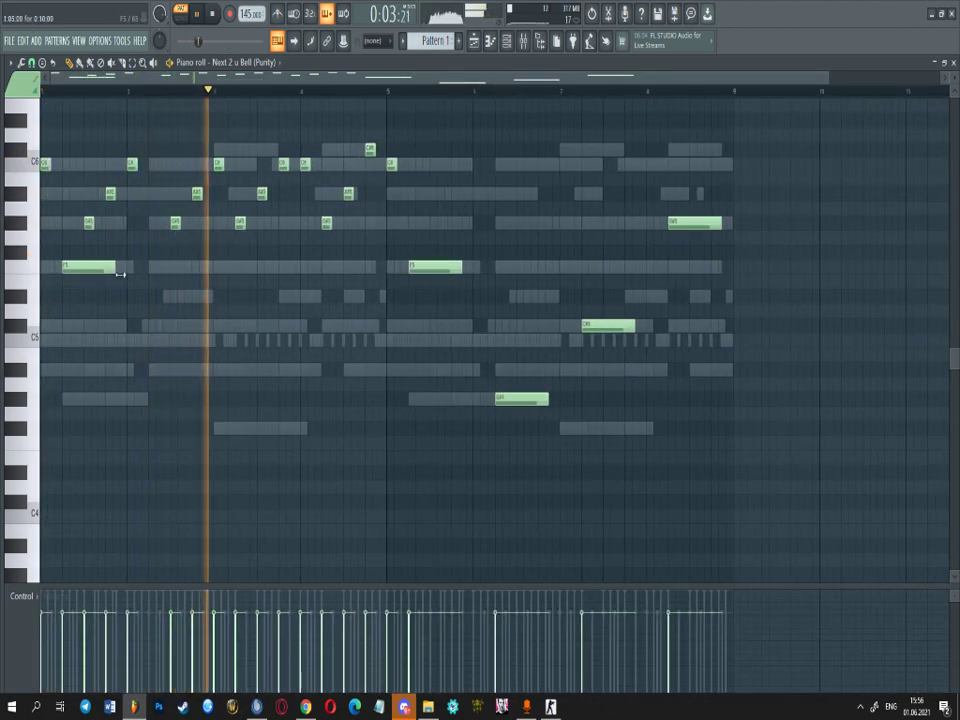
left_click_drag(117, 270, 90, 291)
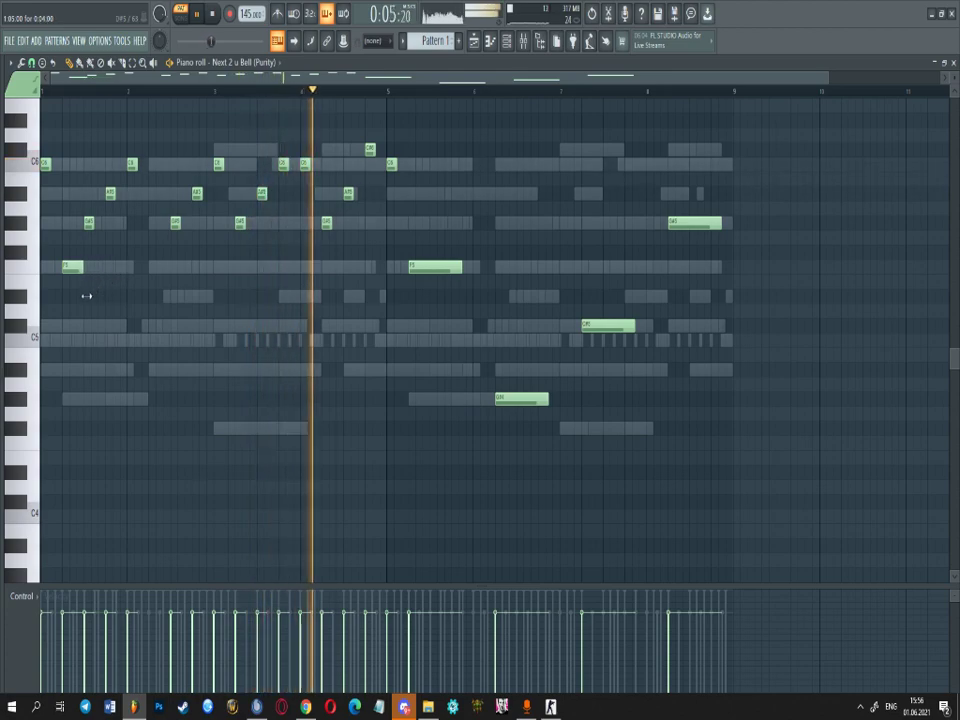
- Delete the long bell notes in bars 5 to 8 and duplicate the new melody from bars 1 to 4 there
right_click(447, 270)
right_click(520, 398)
right_click(610, 325)
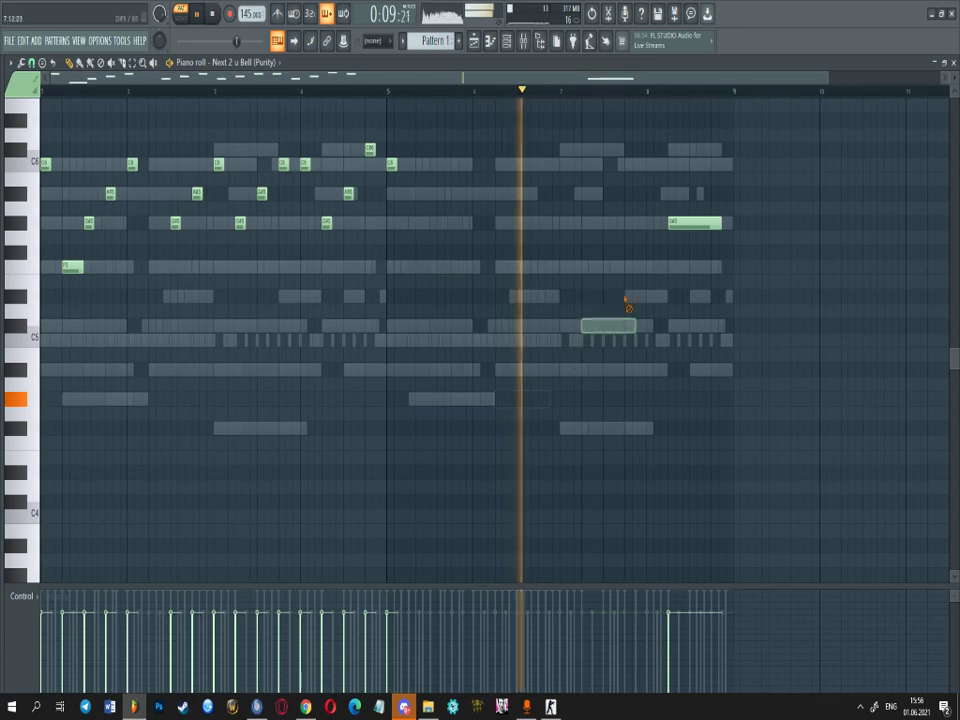
right_click(692, 223)
left_click_drag(64, 129, 375, 311)
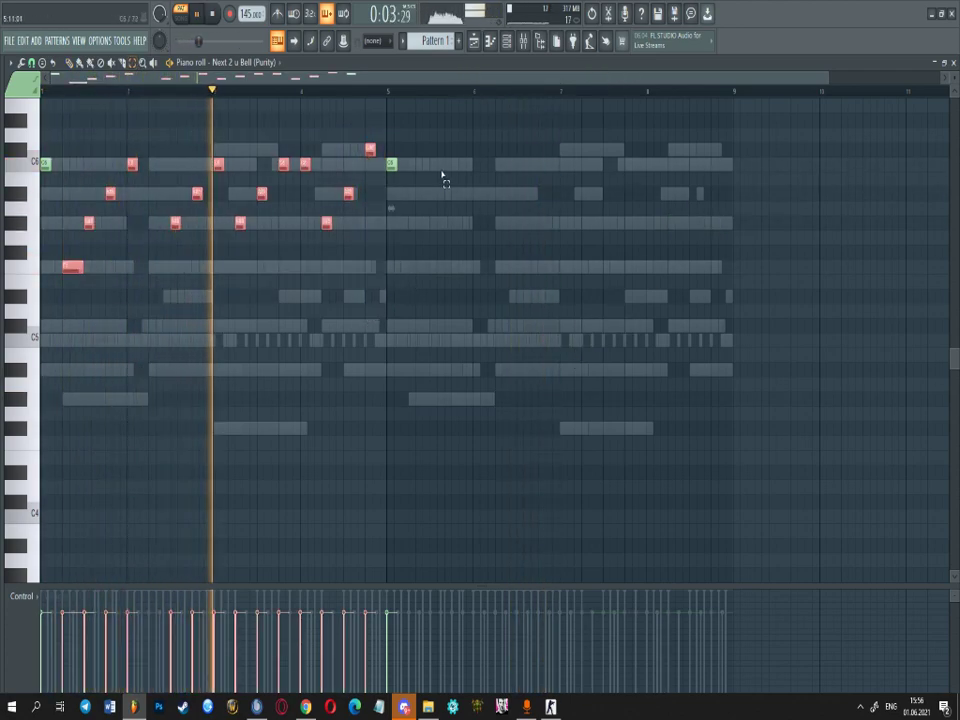
key("ctrl+b")
- Check the effect chains on mixer inserts 1 and 2
left_click(523, 41)
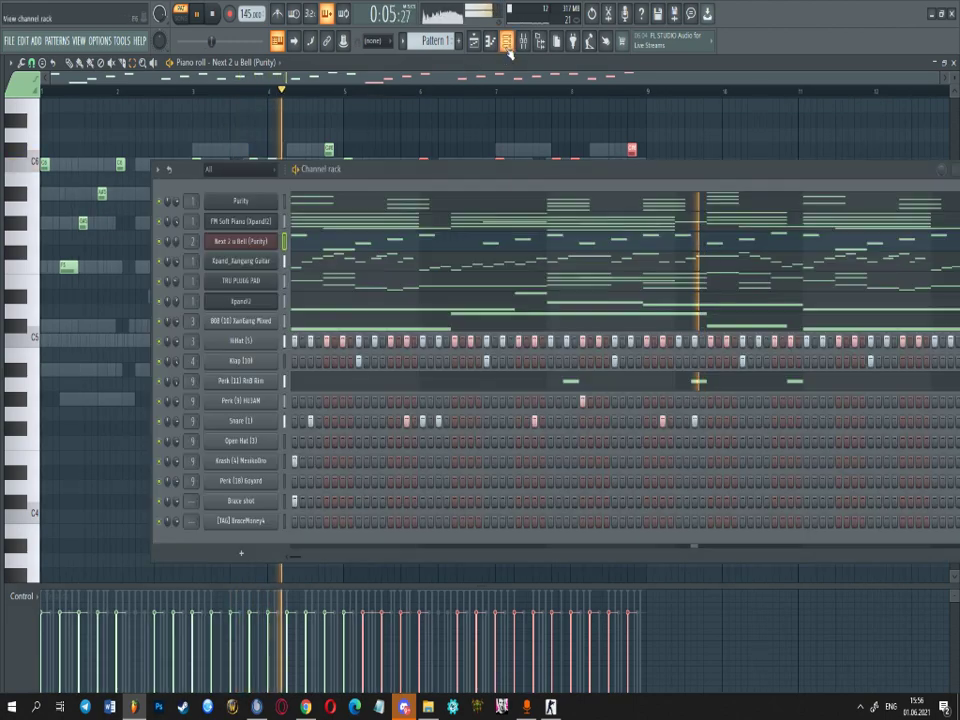
left_click(524, 44)
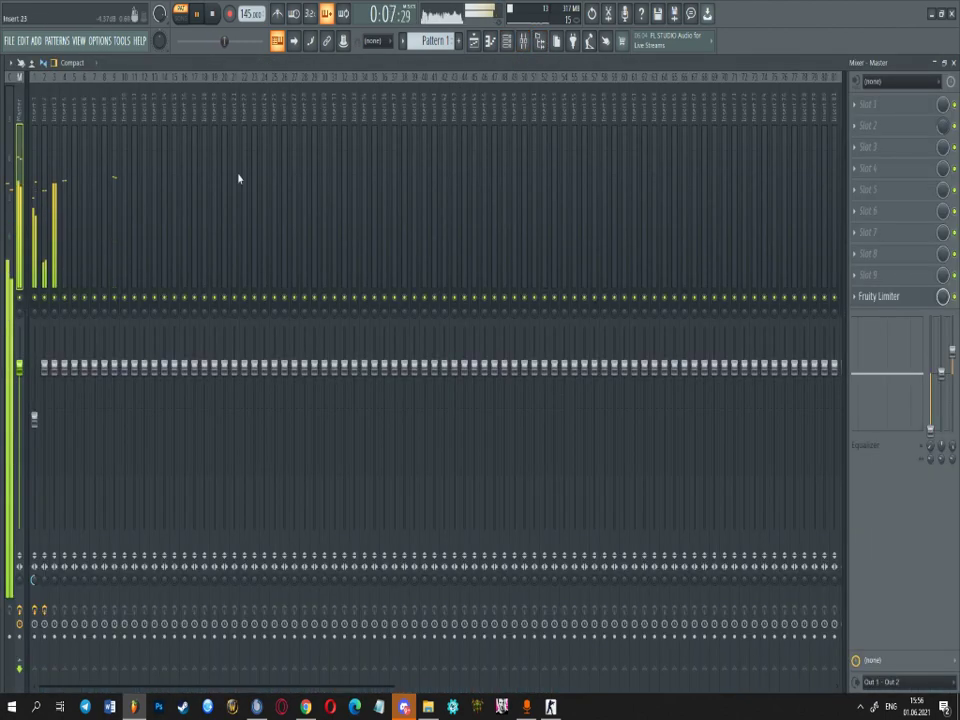
left_click(35, 113)
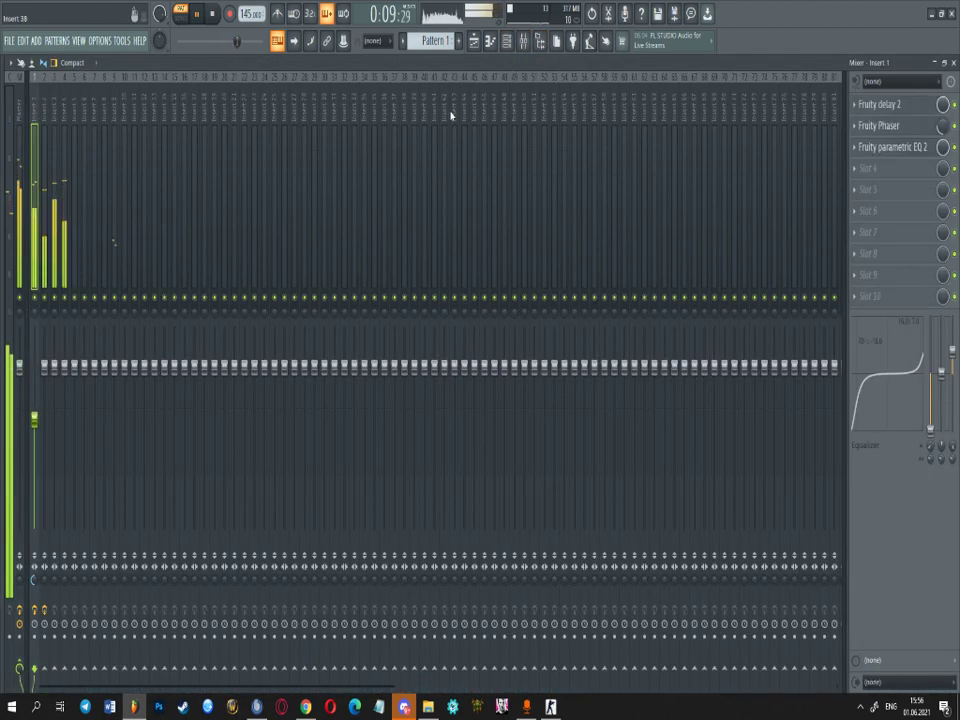
left_click(45, 112)
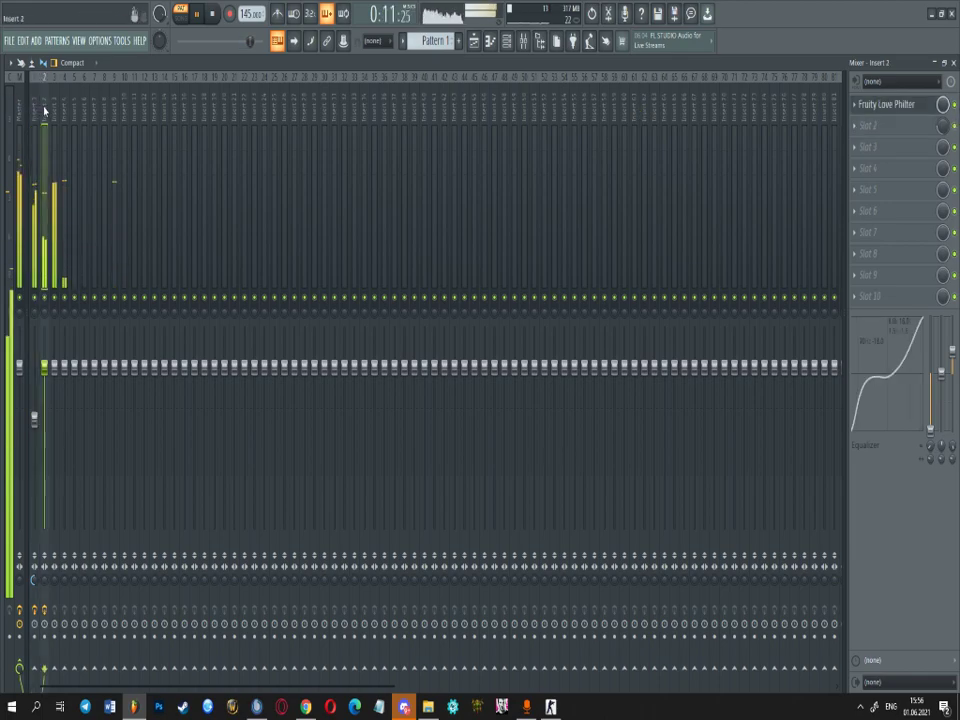
left_click(508, 40)
- In the Next 2 u Bell melody, add an F5 note in bar 2 and lower bar 3's G#5 note to F5
left_click(456, 241)
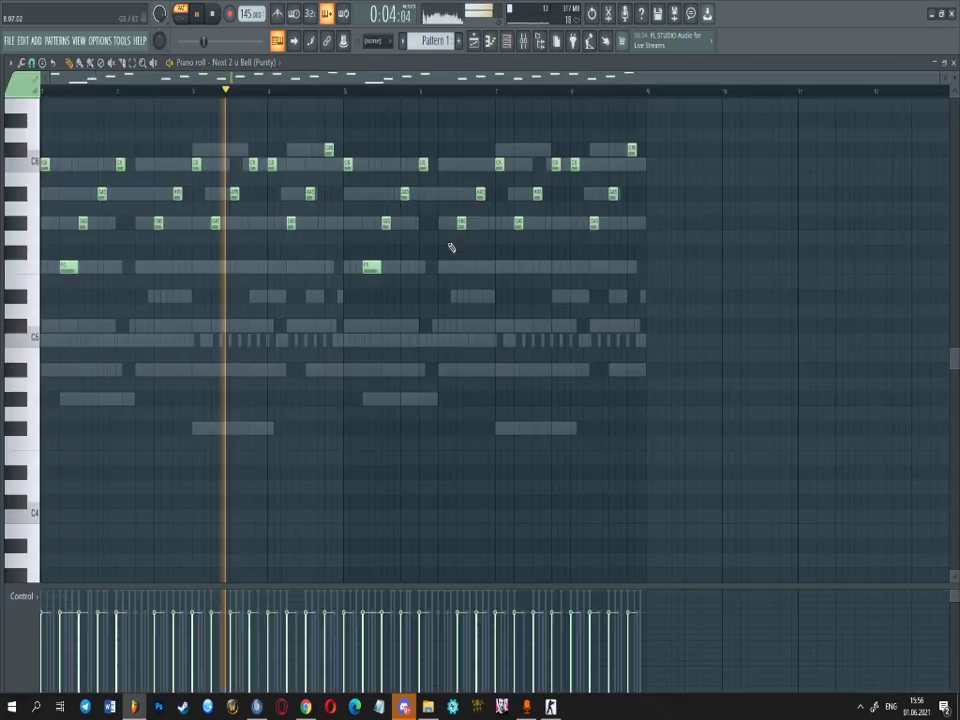
scroll(85, 271, "up", 2)
left_click(175, 272)
scroll(178, 273, "down", 2)
scroll(250, 277, "up", 2)
scroll(266, 281, "down", 2)
scroll(212, 231, "up", 2)
left_click_drag(229, 226, 231, 273)
scroll(231, 273, "down", 2)
key("space")
key("space")
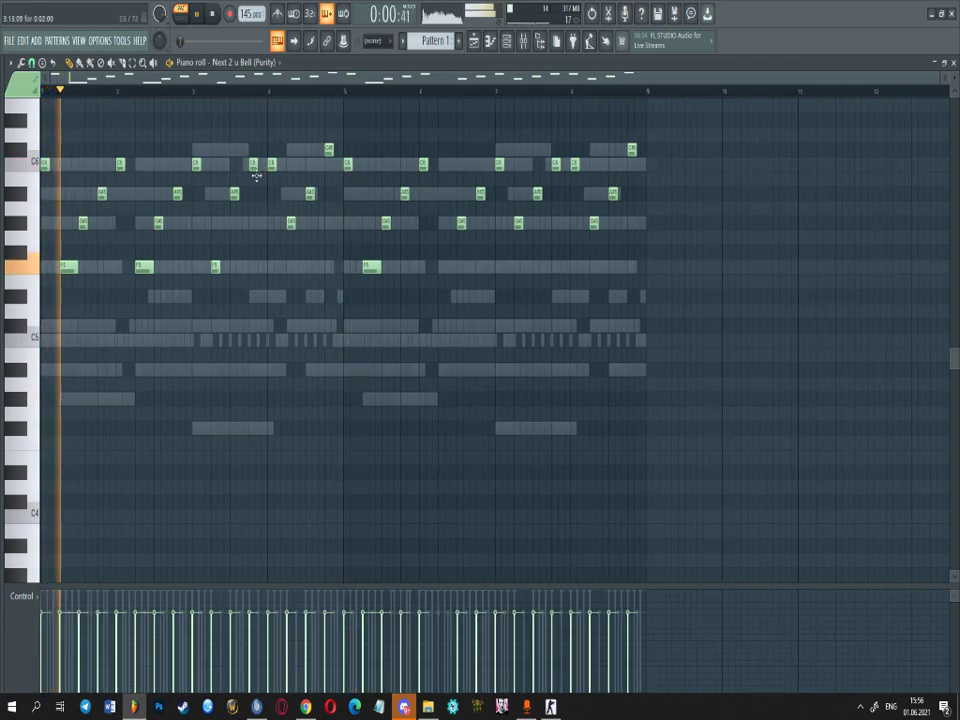
- Lower bar 3's A#5 bell note to G#5 and its last C6 to A#5, and lower bar 4's G#5 to F5
scroll(251, 171, "up", 2)
left_click_drag(259, 160, 259, 200)
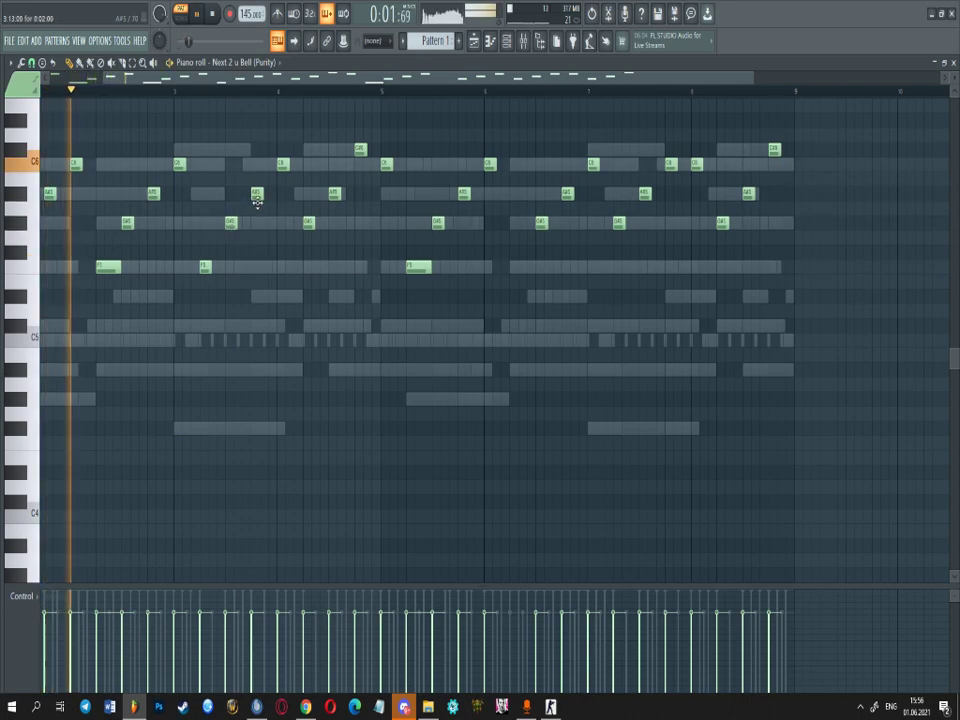
scroll(258, 212, "down", 2)
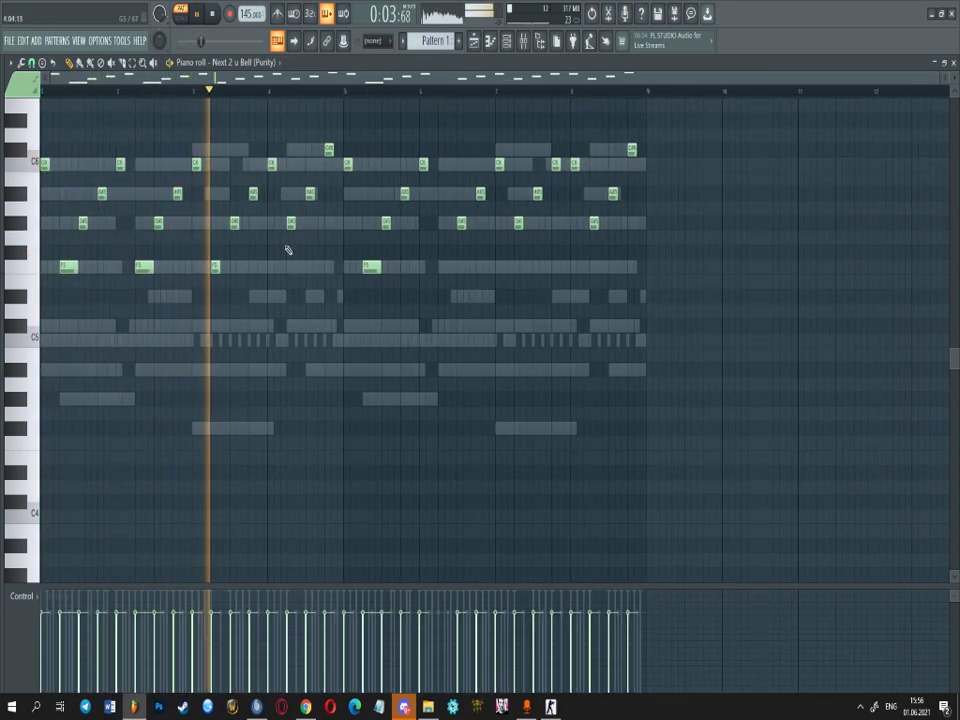
scroll(287, 249, "up", 4)
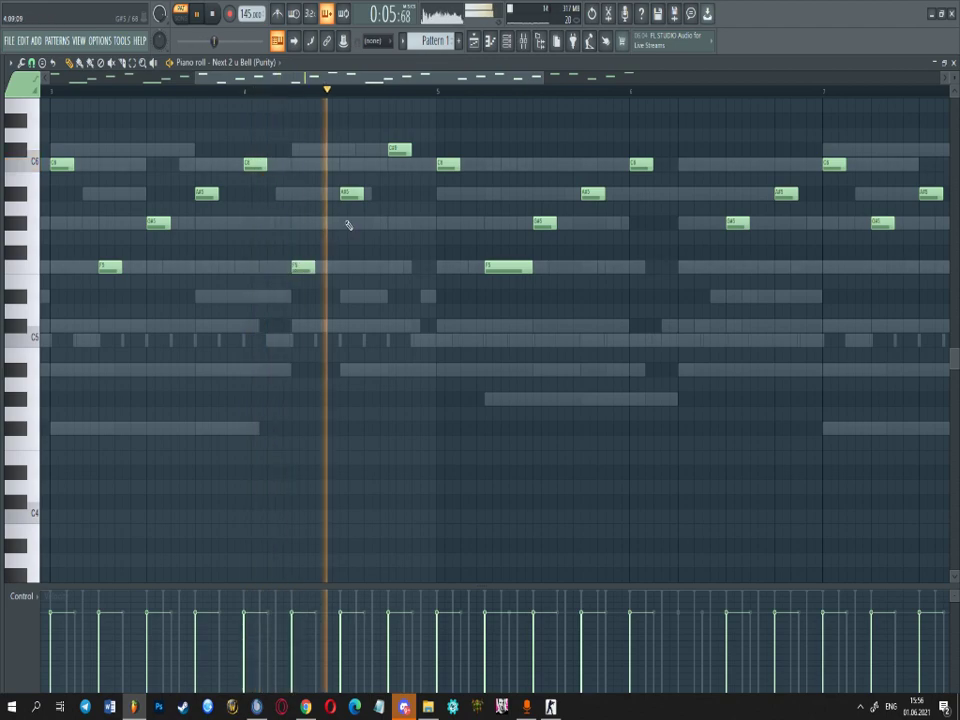
scroll(350, 220, "down", 4)
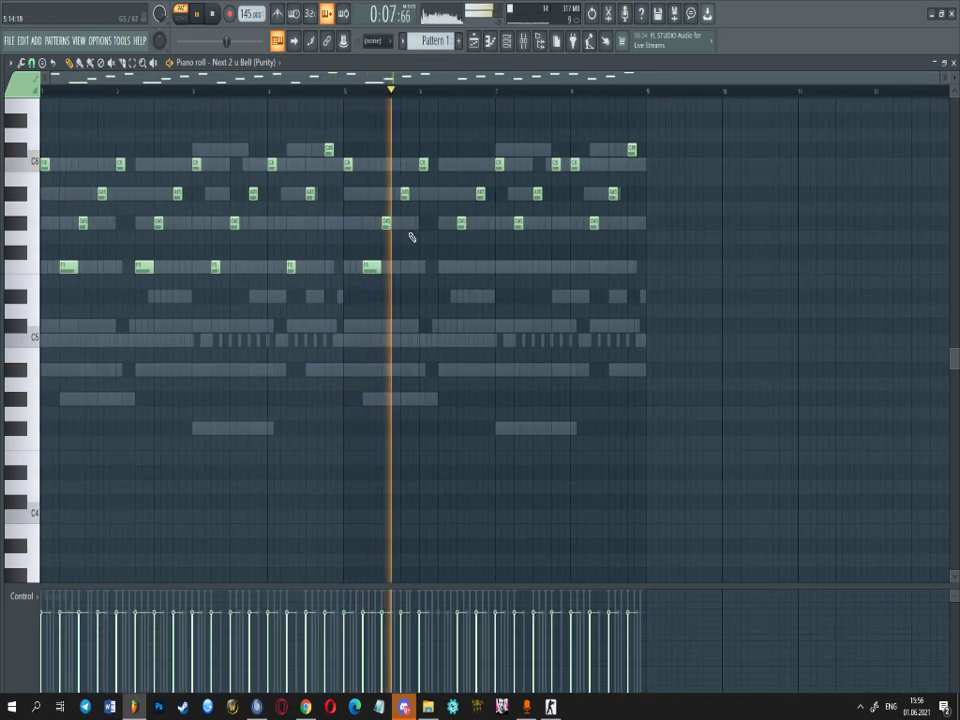
- Add an F5 bell note in bar 6 and lower bar 7's G#5, A#5 and last C6 to F5, G#5 and A#5
left_click(441, 266)
left_click_drag(520, 224, 520, 268)
left_click_drag(539, 197, 540, 233)
left_click_drag(558, 165, 558, 198)
- Replace the G#5 and A#5 bell notes in bar 8 with F5 and G#5
left_click(597, 267)
left_click_drag(603, 275, 599, 273)
right_click(594, 222)
right_click(612, 197)
left_click(613, 222)
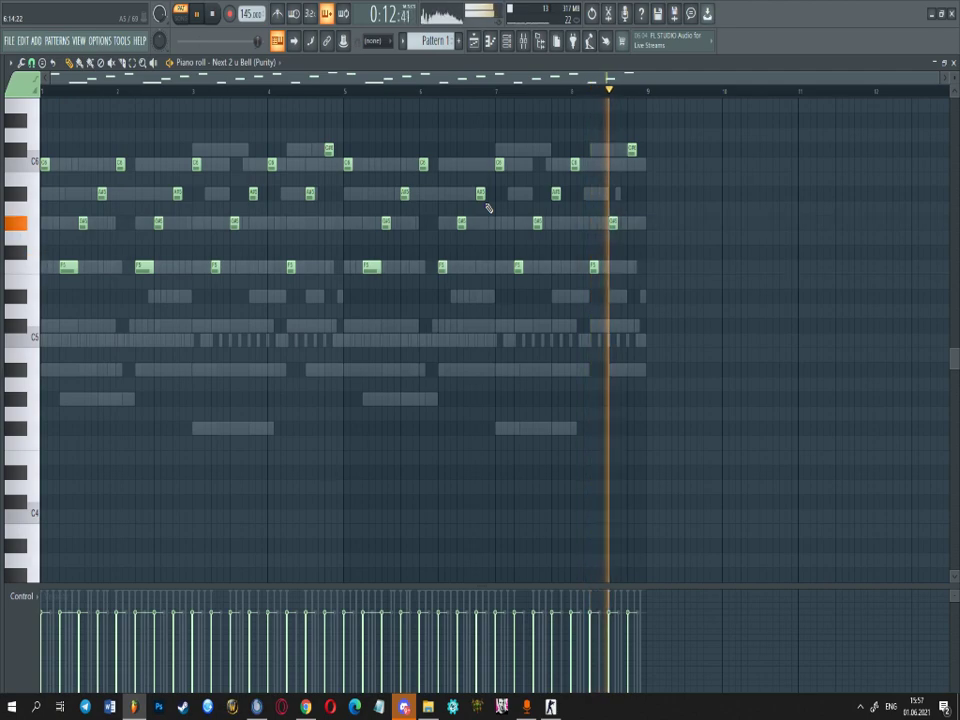
- Audition presets in the second Purity layer of the Next 2 u Bell channel, including Winter MusicBox, Detuned Square and EB.Growl
left_click(509, 42)
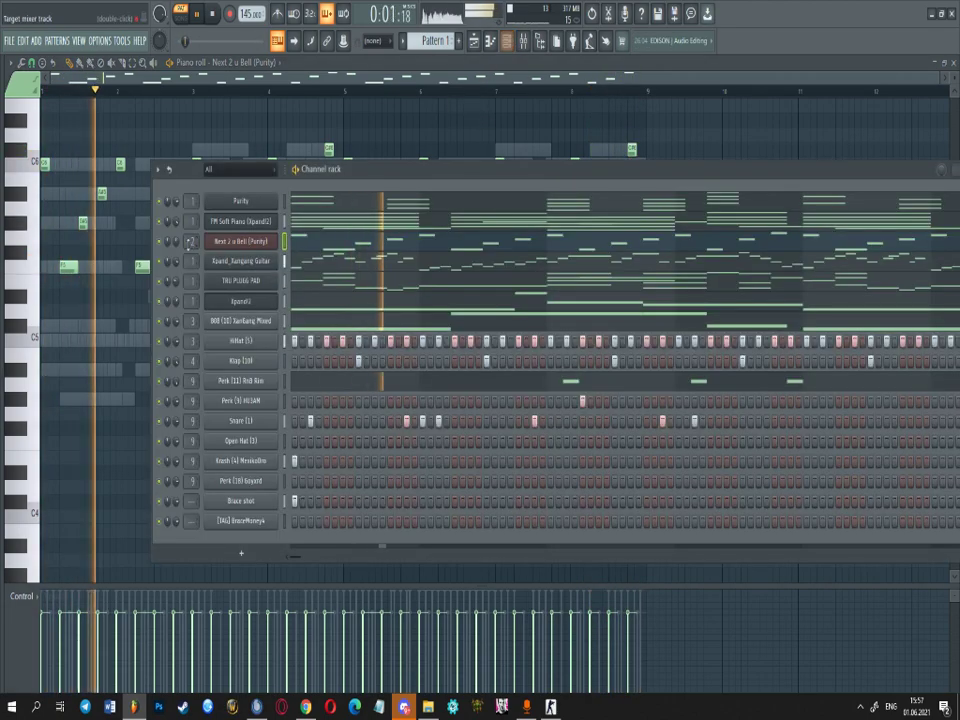
left_click(243, 243)
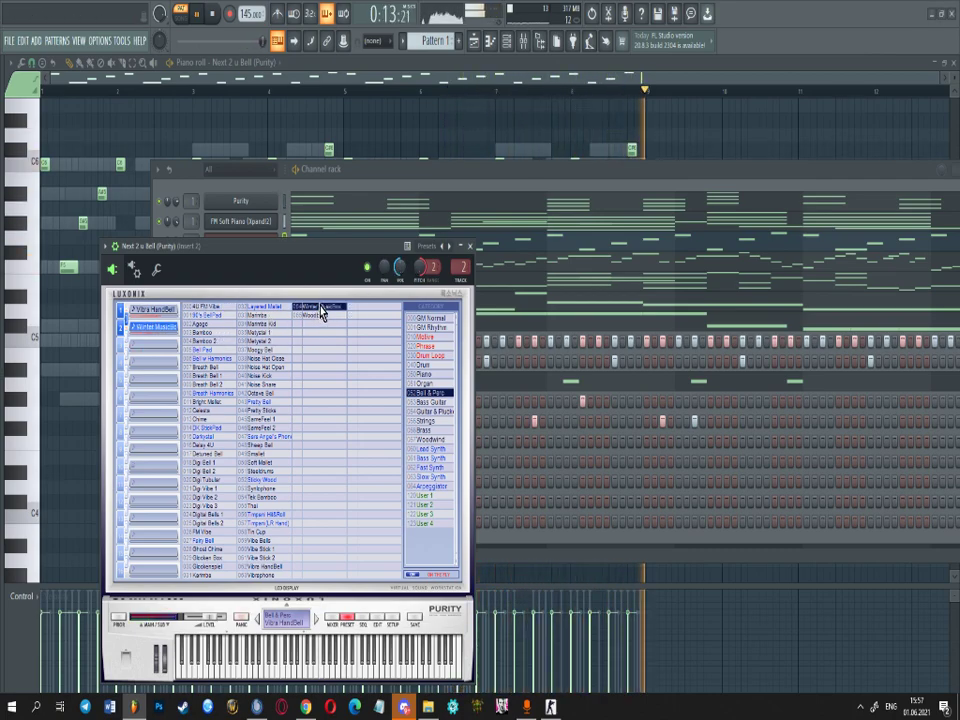
left_click(430, 319)
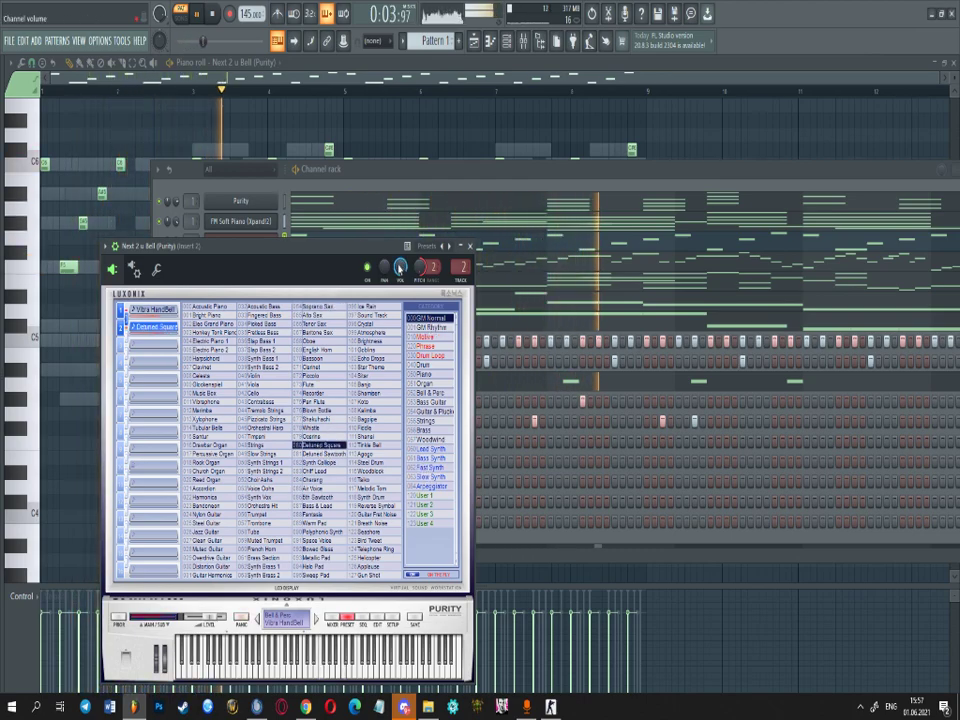
left_click(428, 403)
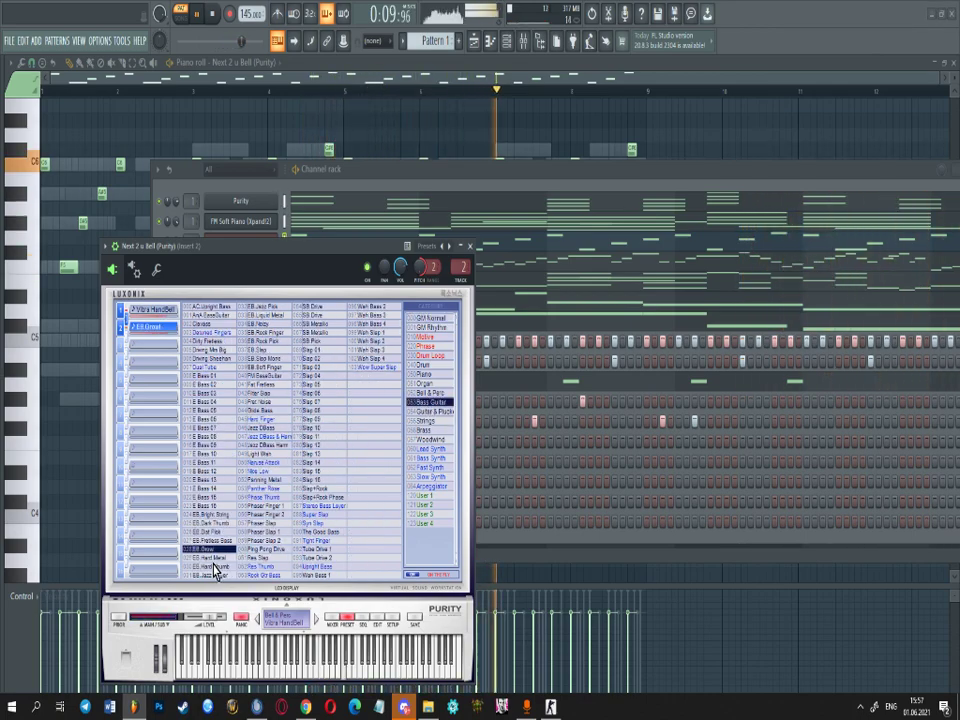
key("space")
left_click_drag(247, 279, 299, 278)
key("e")
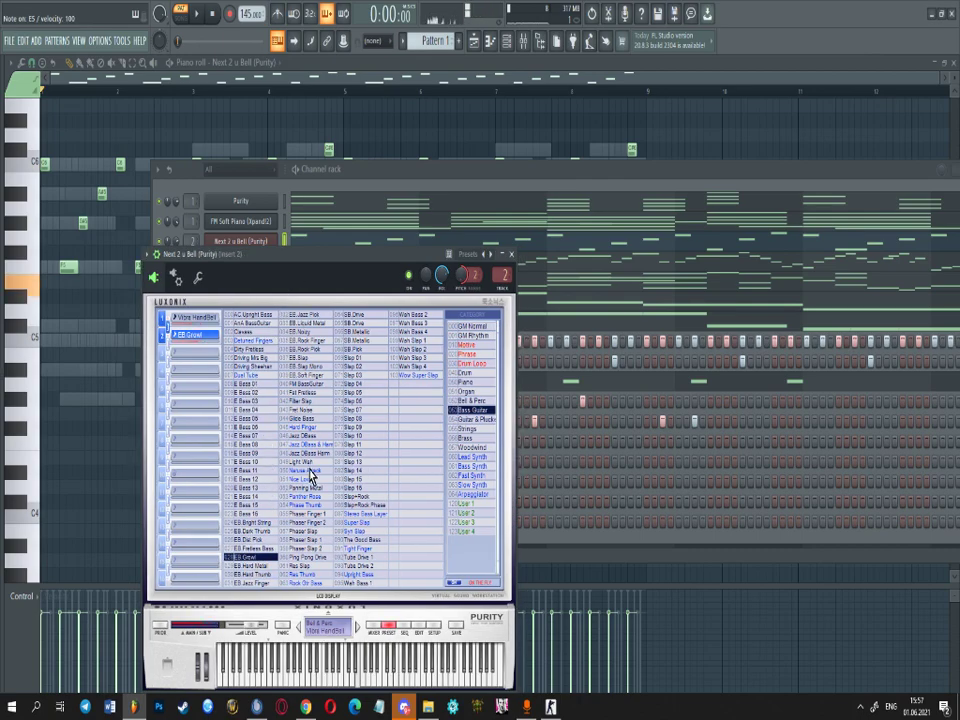
- Audition the Dist Wah guitar preset and Fast Synth presets such as Rainy Silktek in the bell's second layer
left_click(474, 419)
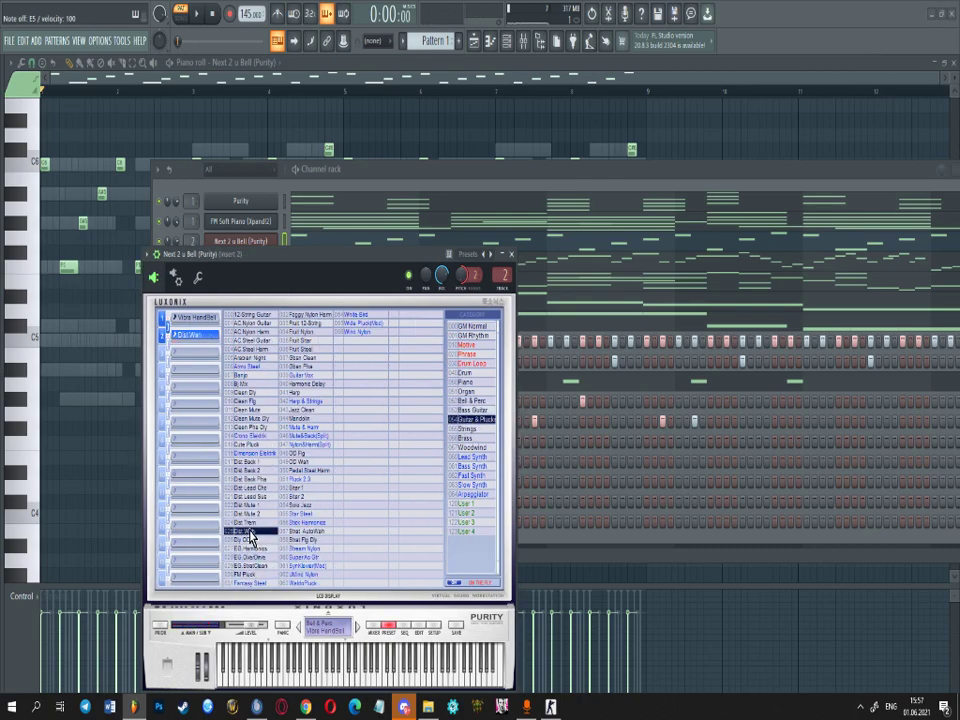
left_click_drag(306, 281, 315, 281)
key("e")
key("q")
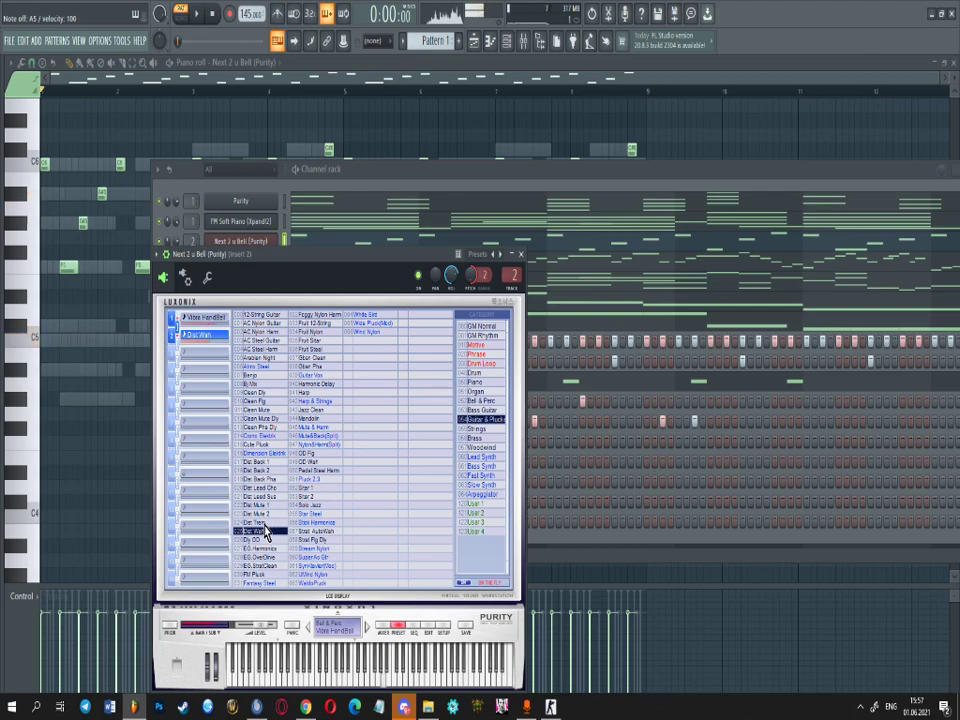
left_click(482, 475)
left_click(373, 454)
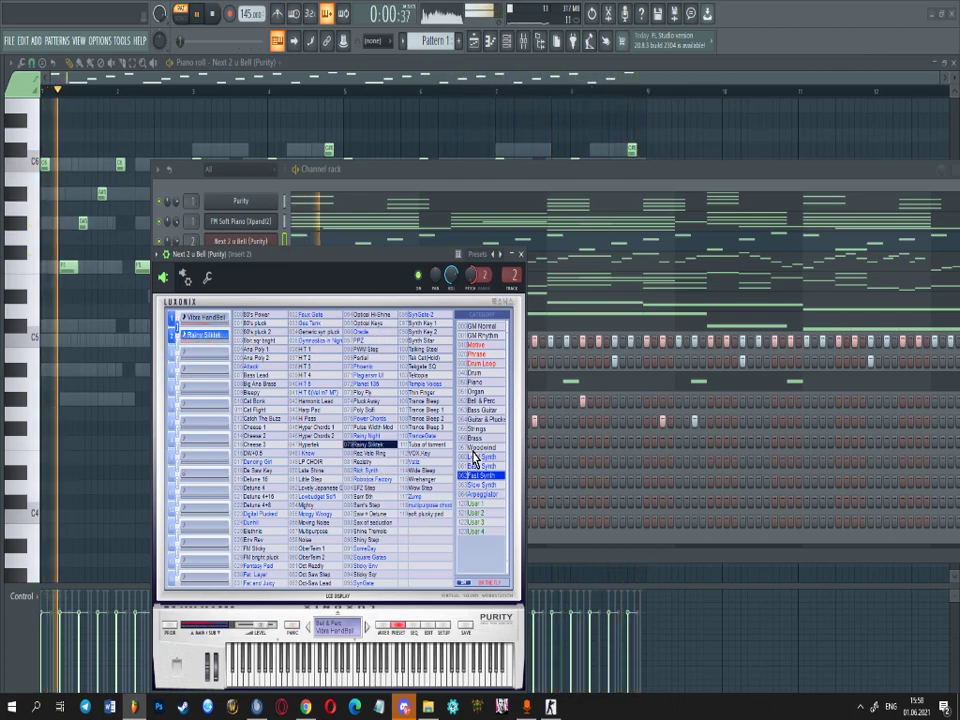
- Load the SameFeel 1 preset from Bell & Perc into the bell's second layer and close the plugin
left_click(479, 402)
left_click(320, 515)
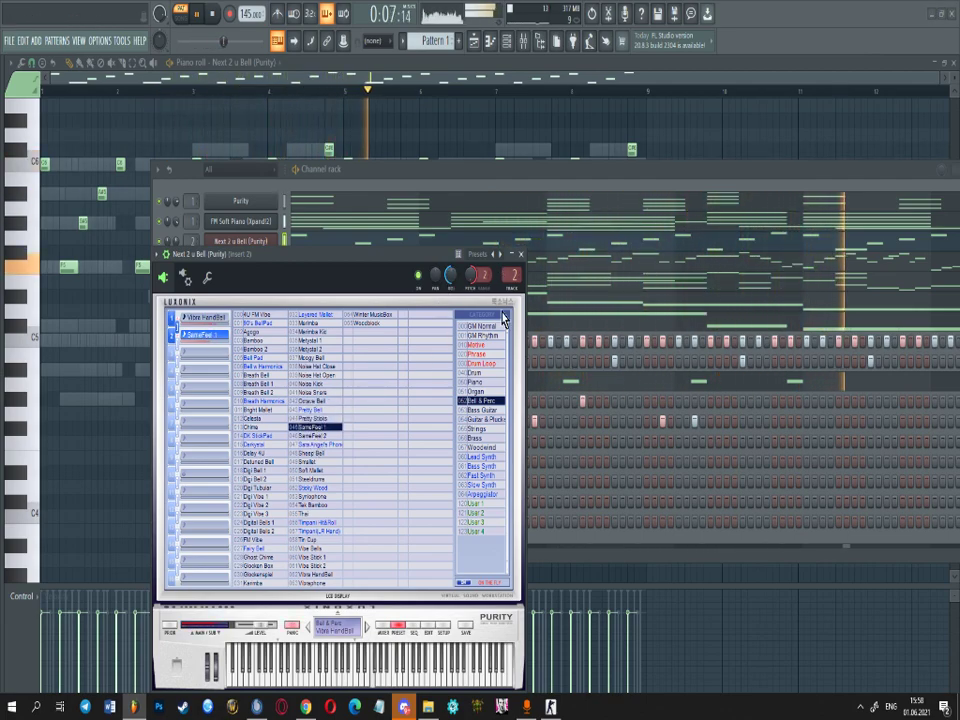
left_click(520, 256)
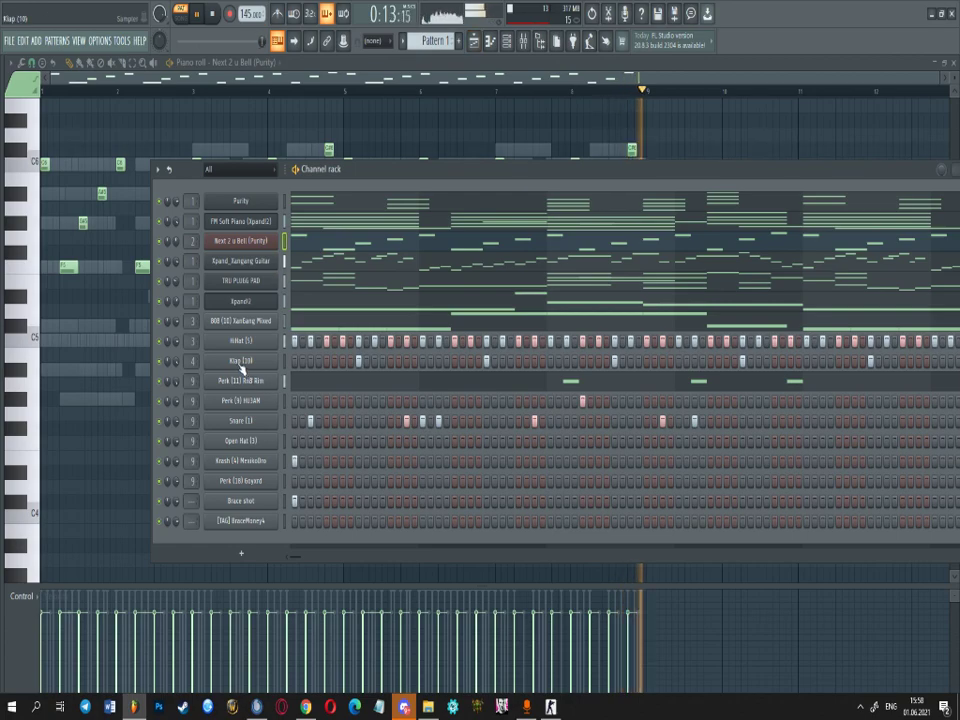
- Repeat the Snare (1) notes of bars 1–4 across bars 5–8 in the piano roll
right_click(279, 338)
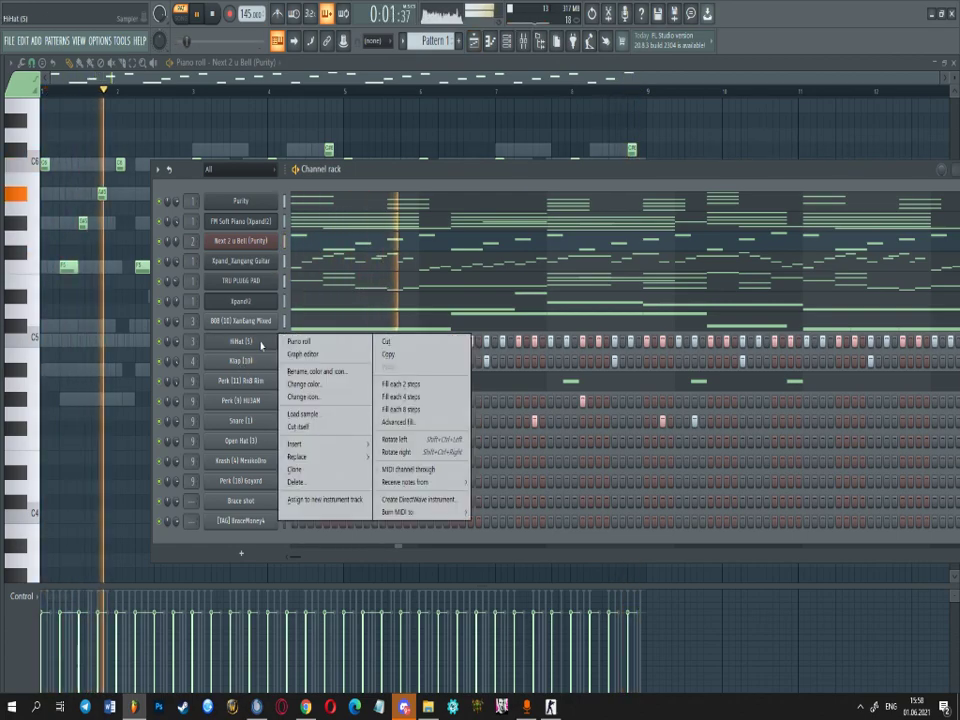
left_click(368, 182)
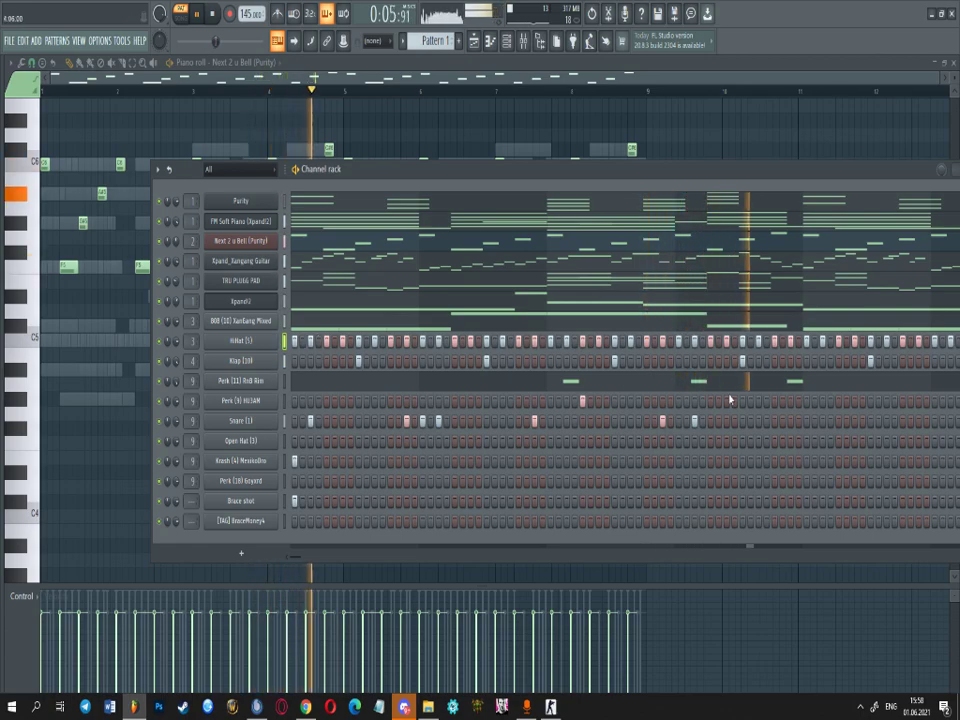
right_click(263, 423)
left_click(294, 426)
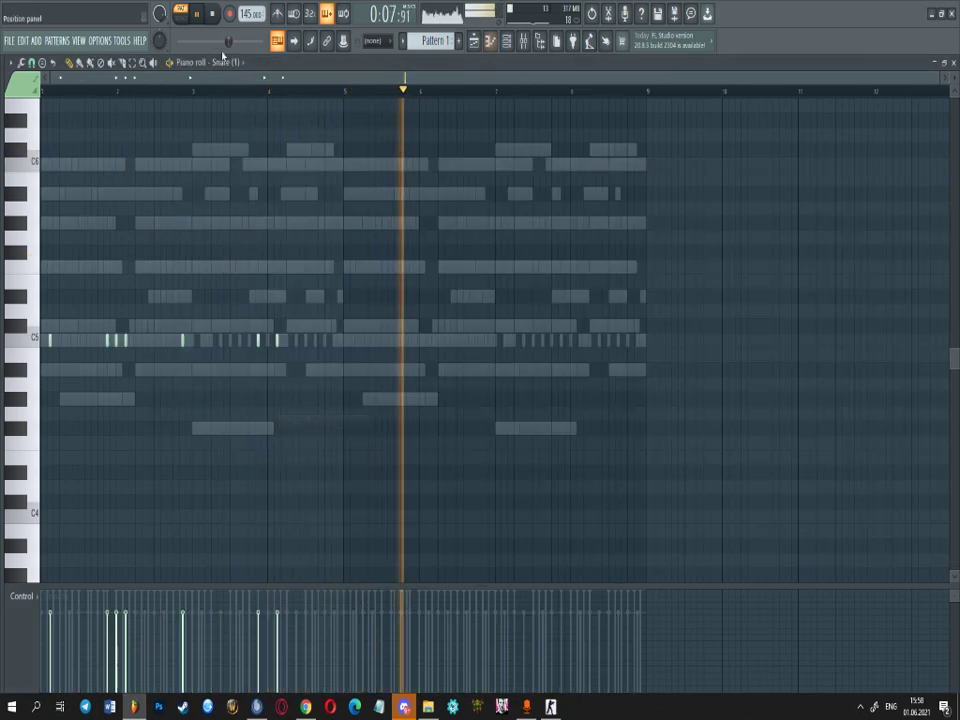
left_click(122, 63)
key("space")
left_click_drag(408, 433, 4, 240)
scroll(398, 226, "up", 2)
scroll(398, 226, "down", 2)
key("ctrl+b")
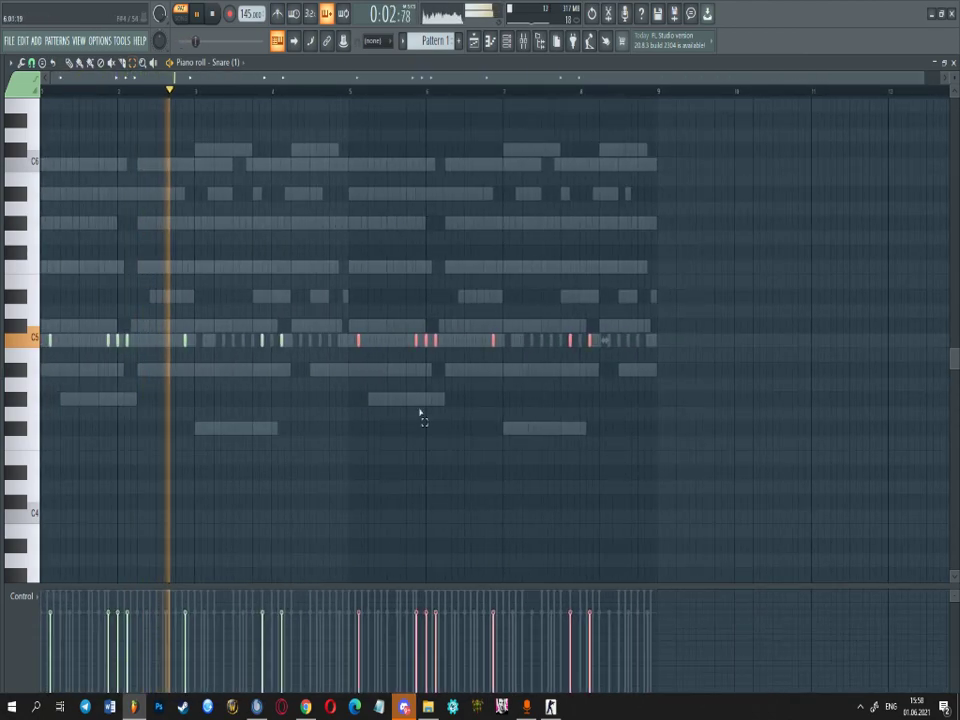
- Load FabFilter Pro-Q 3 into the first effect slot of mixer insert 9
left_click(506, 42)
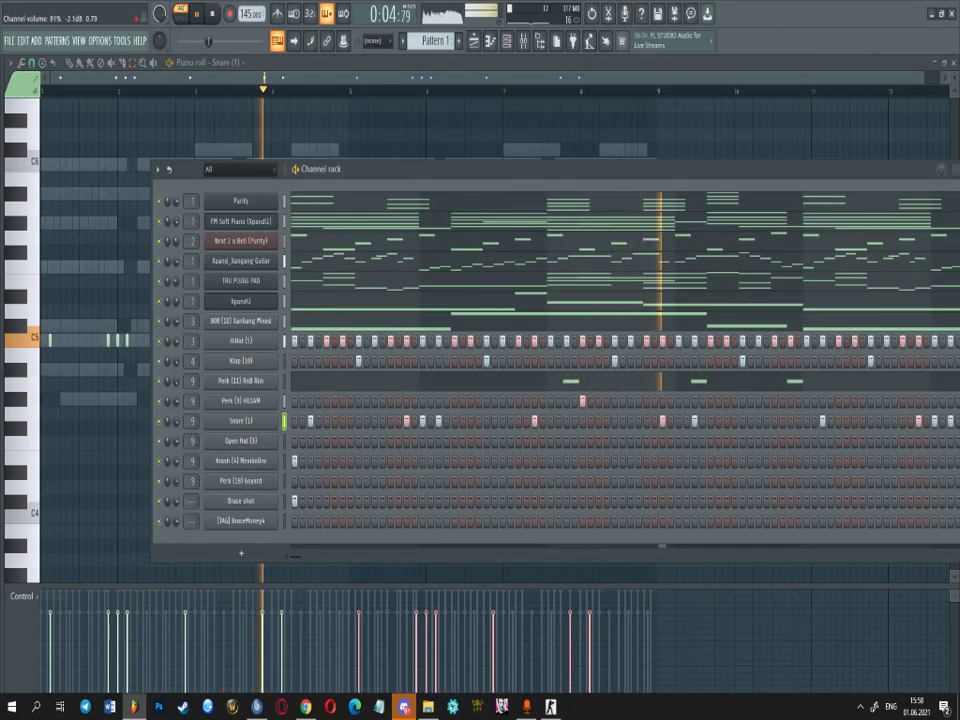
left_click(508, 42)
left_click(523, 42)
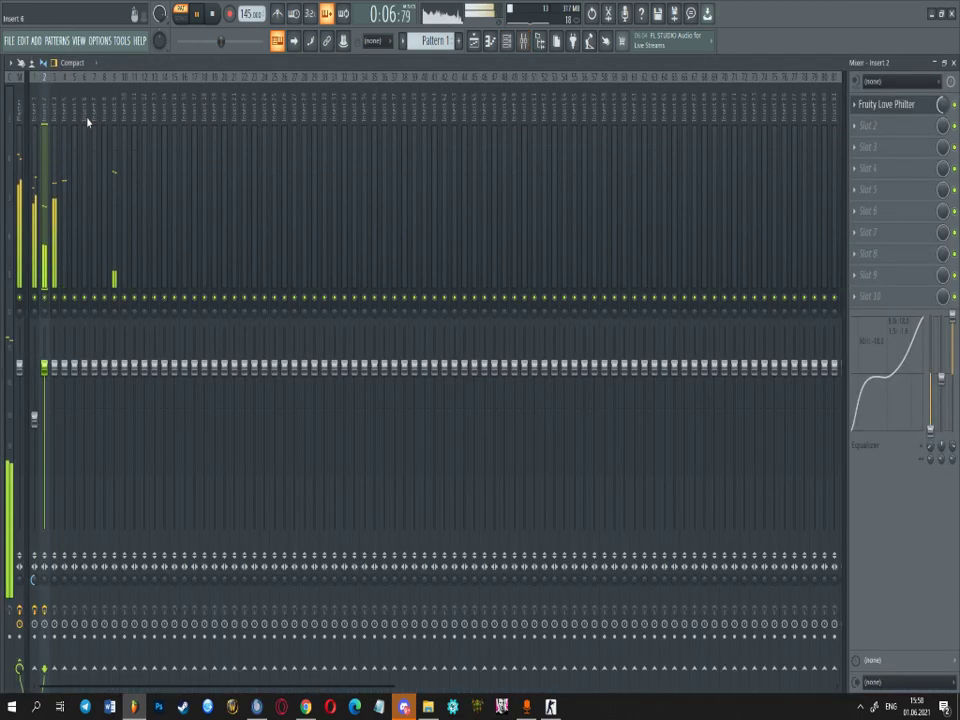
left_click(914, 110)
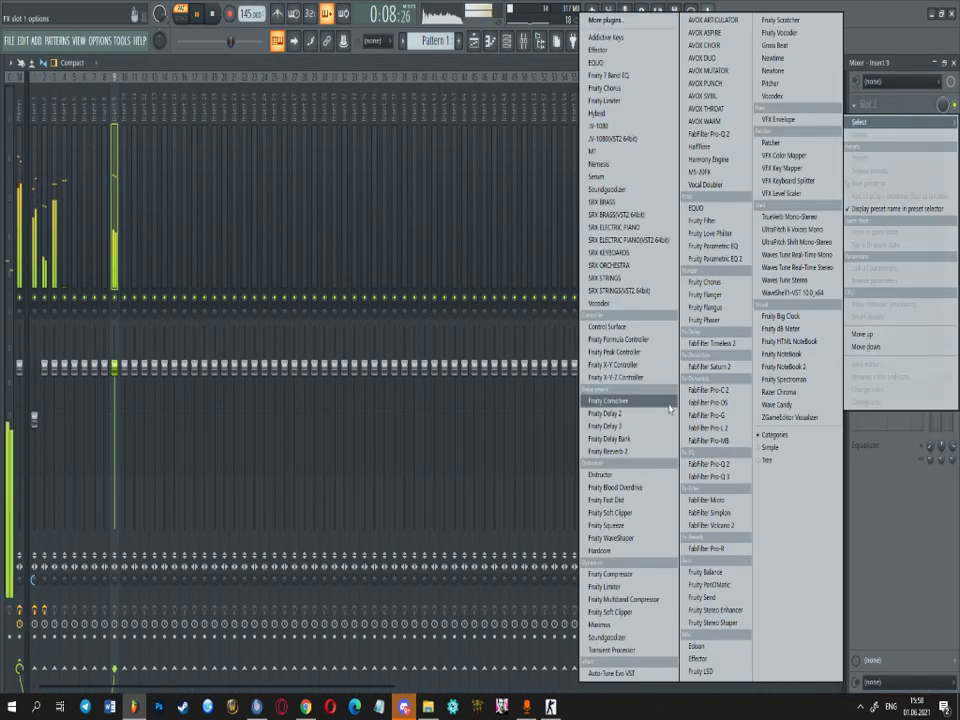
left_click(729, 478)
- Shape insert 9's EQ with a cut near 438 Hz, boosts near 3 kHz and 10 kHz, and a 4 dB dip near 5.3 kHz
left_click_drag(300, 337, 268, 378)
left_click_drag(335, 342, 203, 325)
left_click_drag(308, 338, 401, 314)
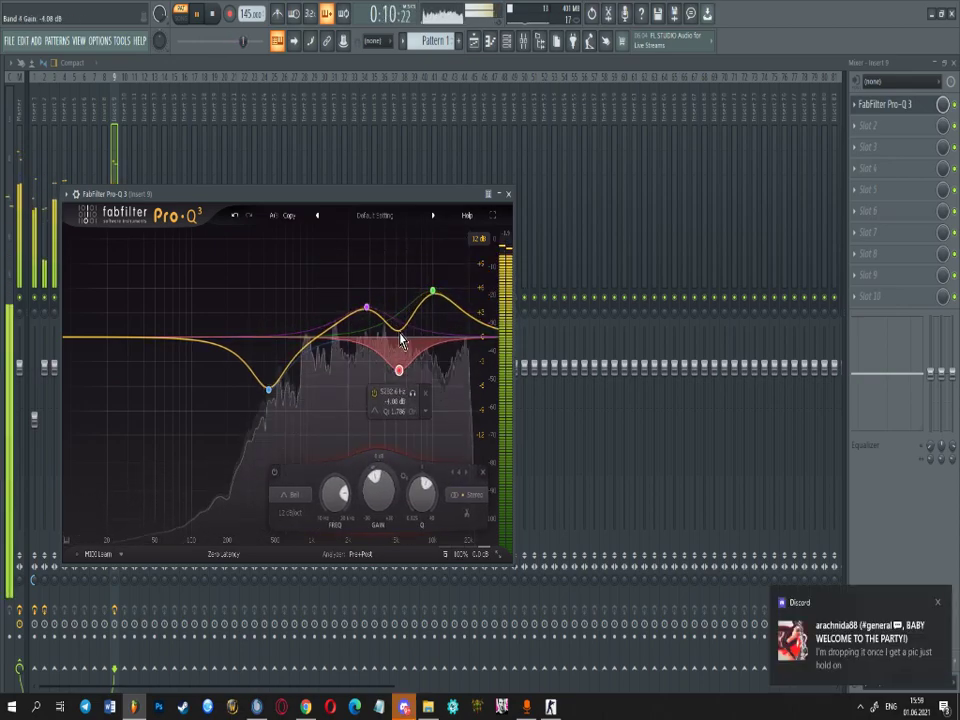
- Sweep insert 9's fourth EQ band across the spectrum and turn it into a mild boost between 1 and 2 kHz
left_click_drag(381, 365, 430, 378)
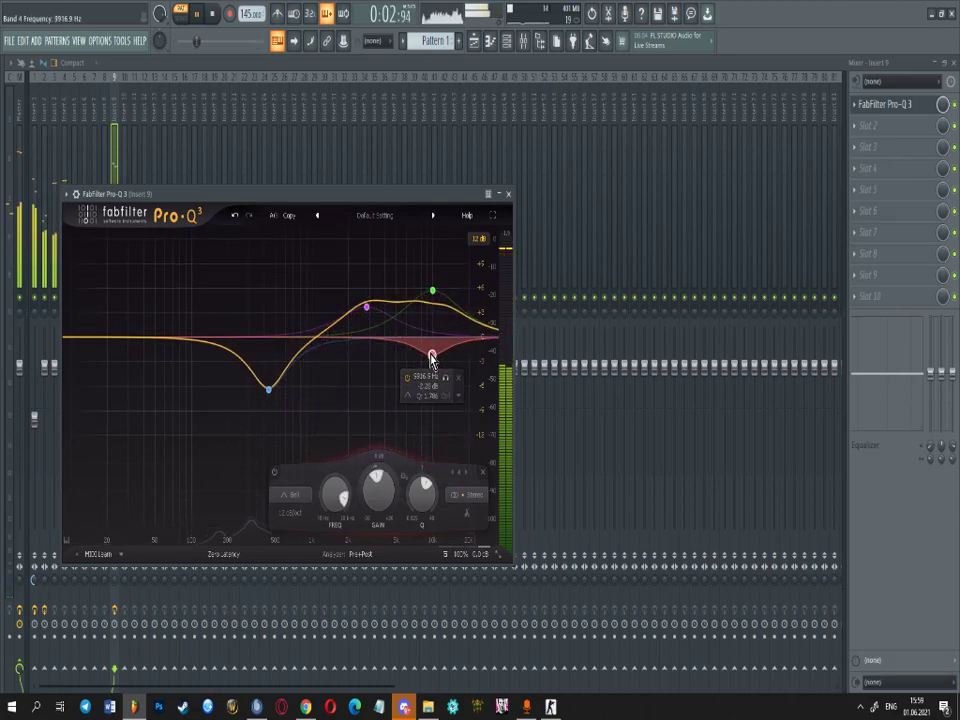
left_click_drag(434, 348, 468, 407)
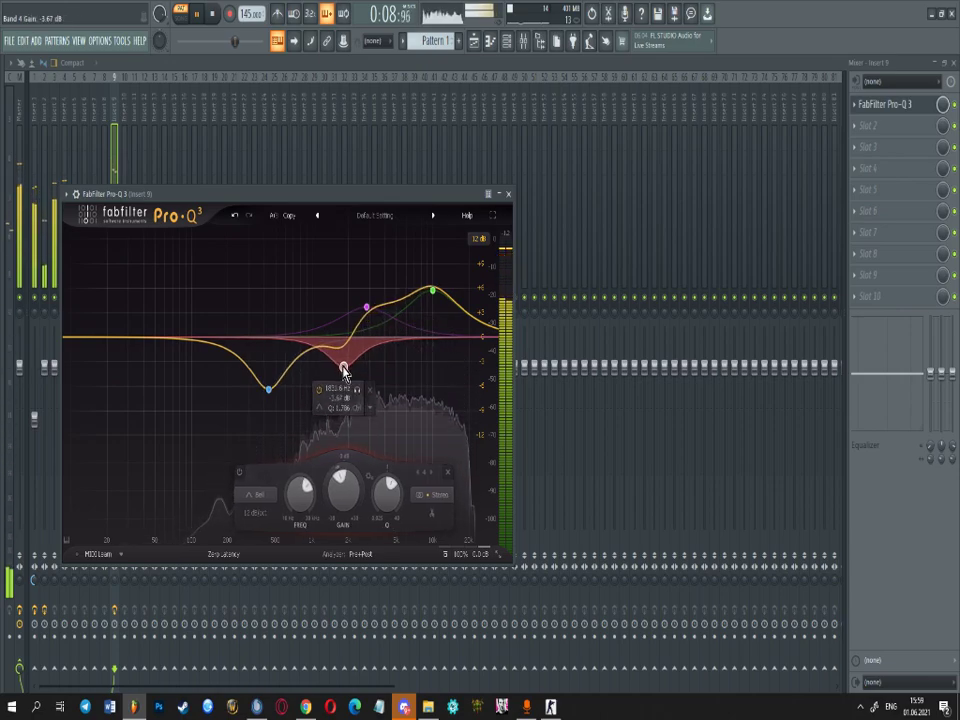
left_click_drag(338, 368, 418, 258)
- Add a deep cut of about 29 dB below 20 Hz and a boost near 5.6 kHz to insert 9's EQ
double_click(287, 326)
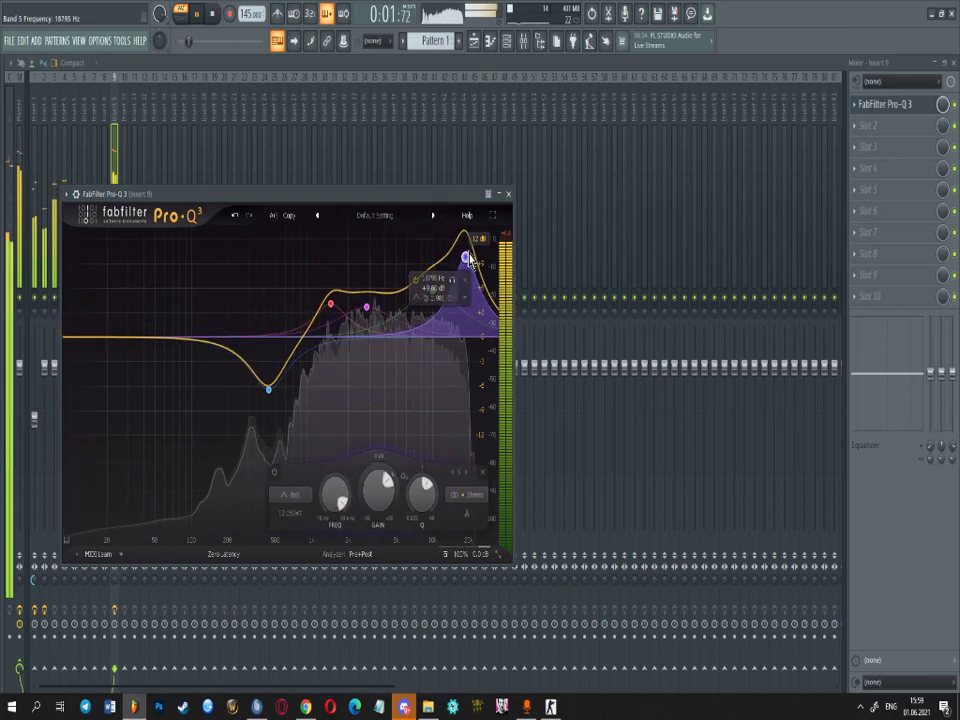
left_click_drag(400, 302, 88, 580)
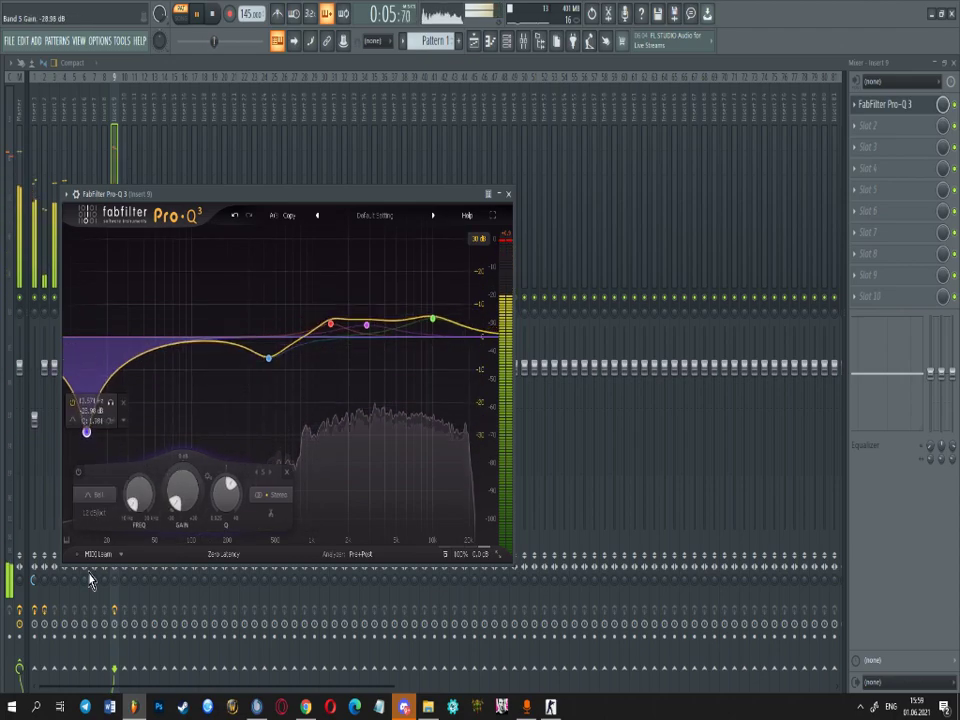
left_click_drag(207, 343, 405, 326)
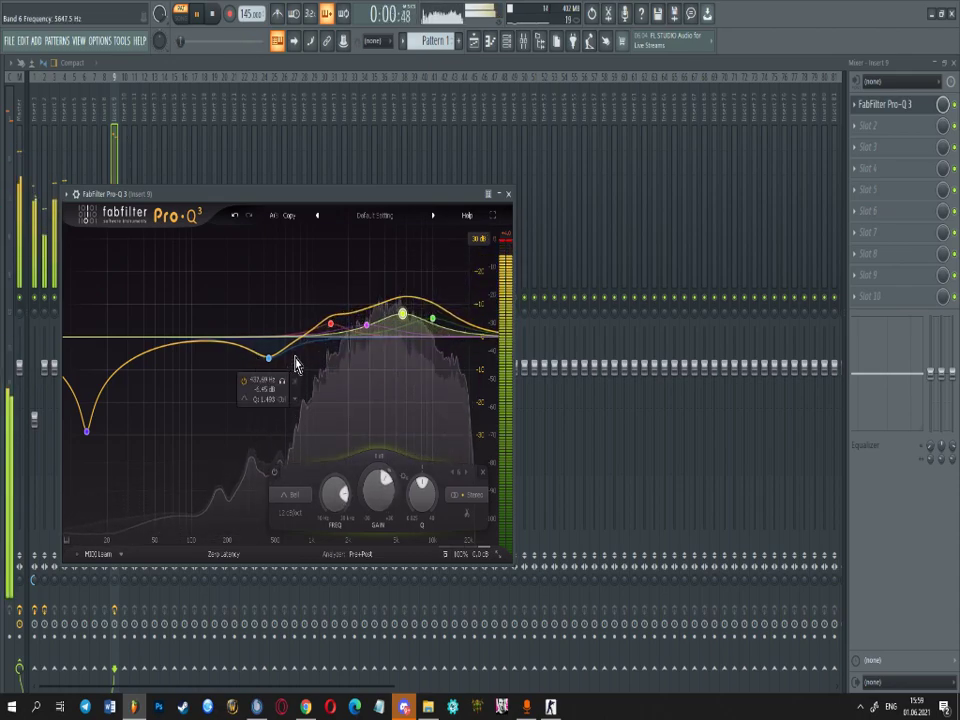
- Add a cut near 5 kHz and a high shelf of about -8.4 dB at 1.17 kHz to insert 9's EQ, then close it
left_click_drag(302, 355, 310, 452)
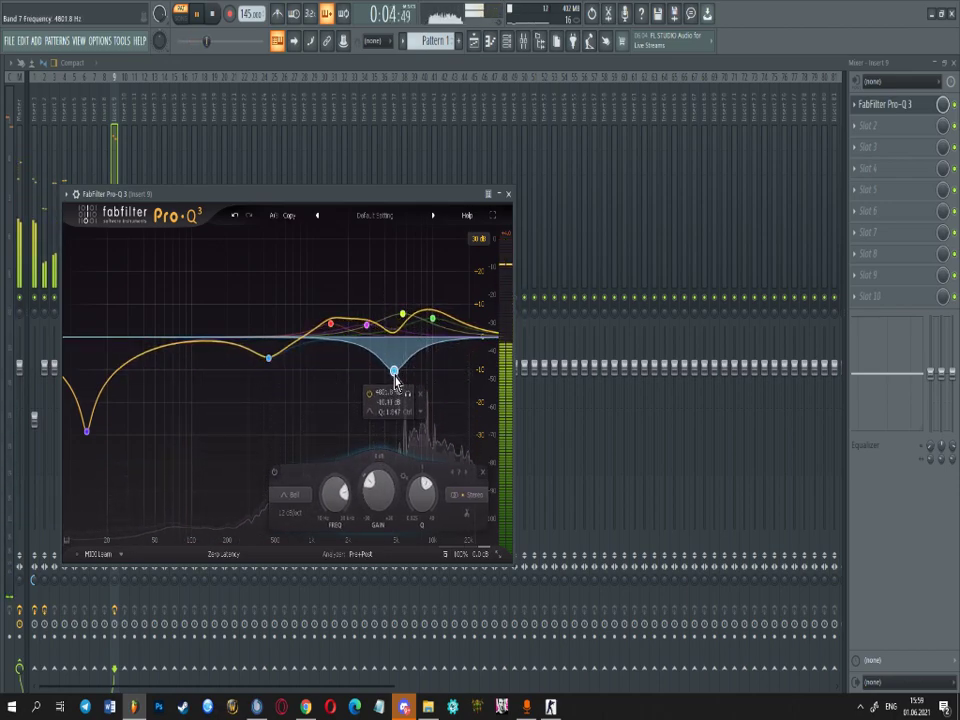
left_click_drag(420, 390, 400, 383)
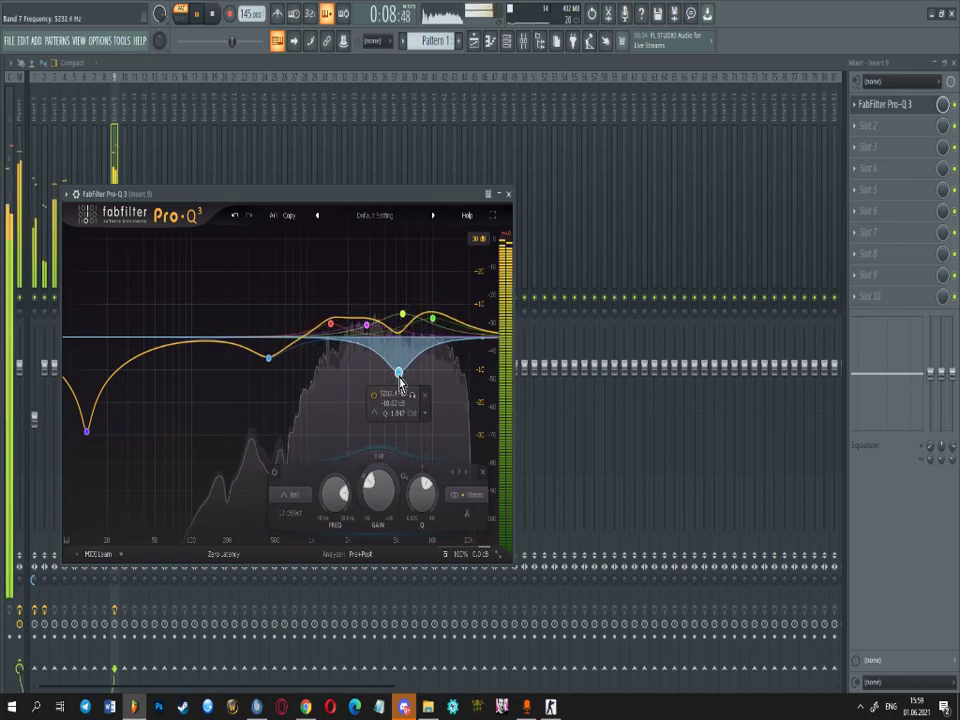
left_click_drag(454, 343, 323, 359)
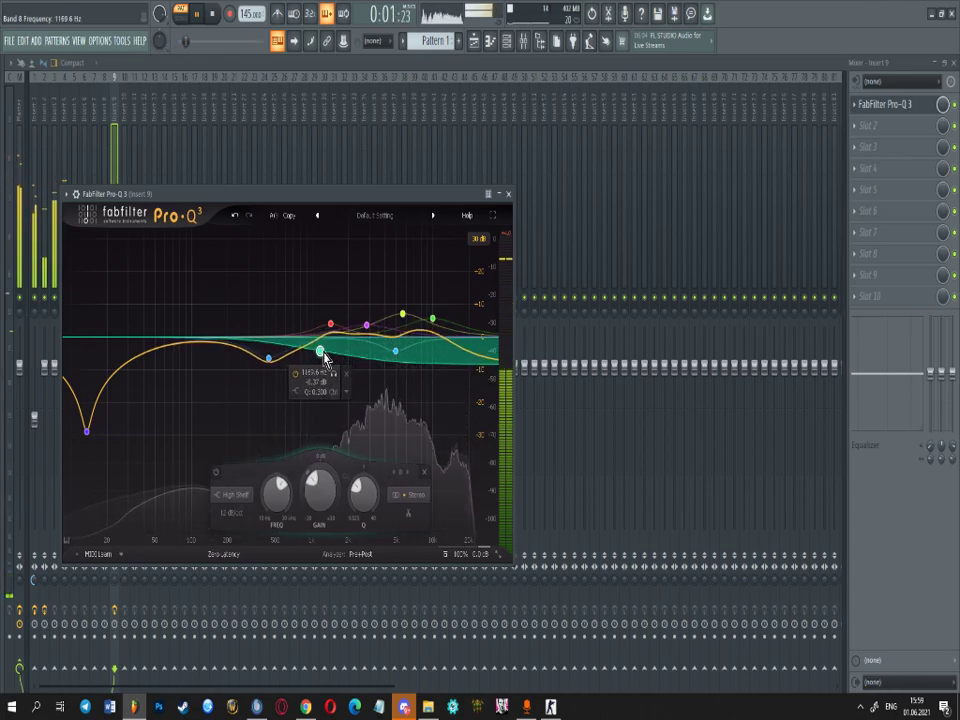
left_click(508, 194)
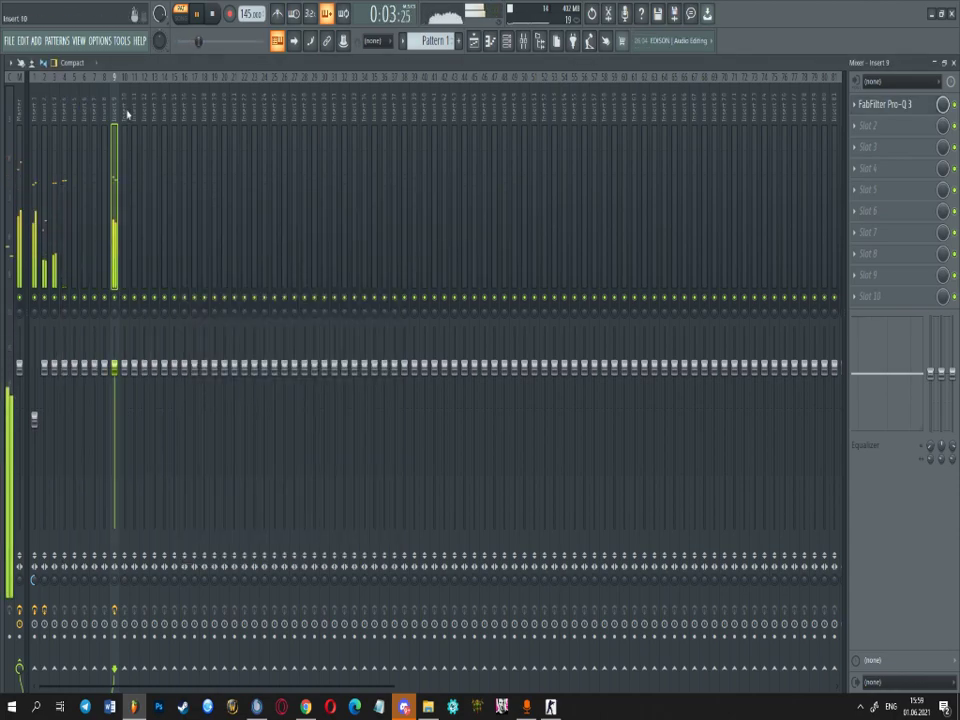
- Route the HiHat channel to mixer track 4 and the Klap (10) channel to mixer track 5
left_click(510, 43)
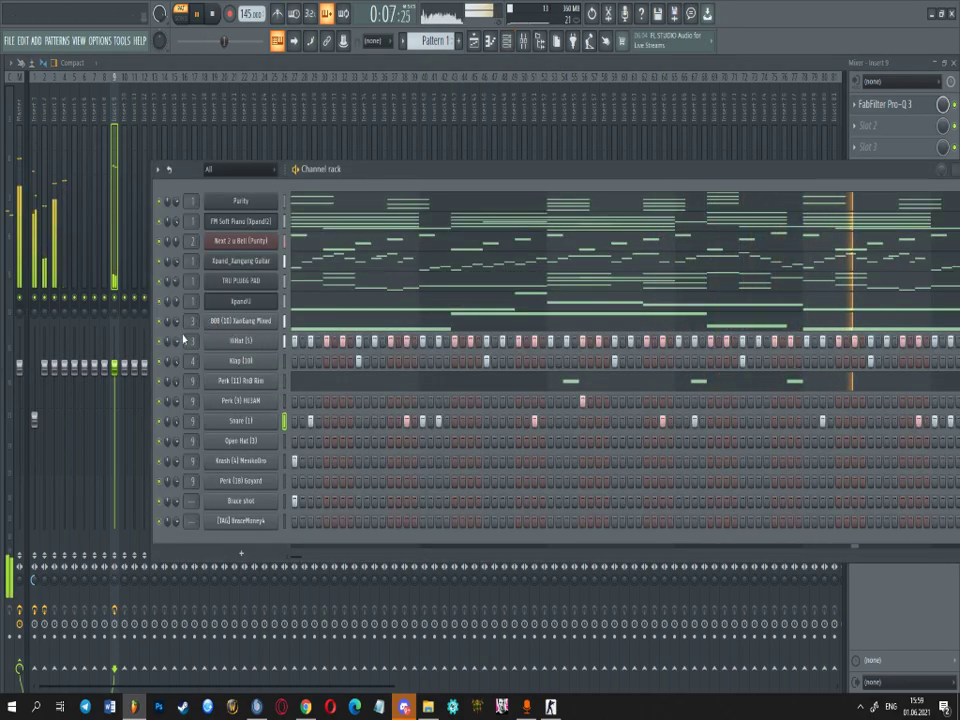
scroll(188, 341, "up", 1)
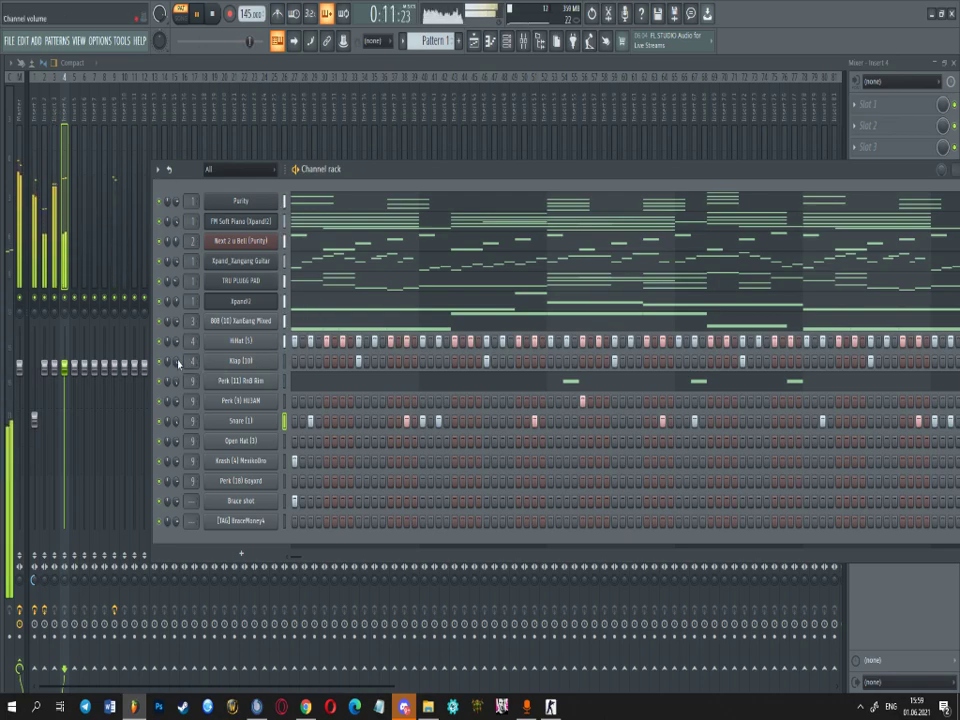
mouse_move(191, 362)
left_mouse_down()
mouse_move(191, 345)
mouse_move(191, 372)
mouse_move(191, 360)
left_mouse_up()
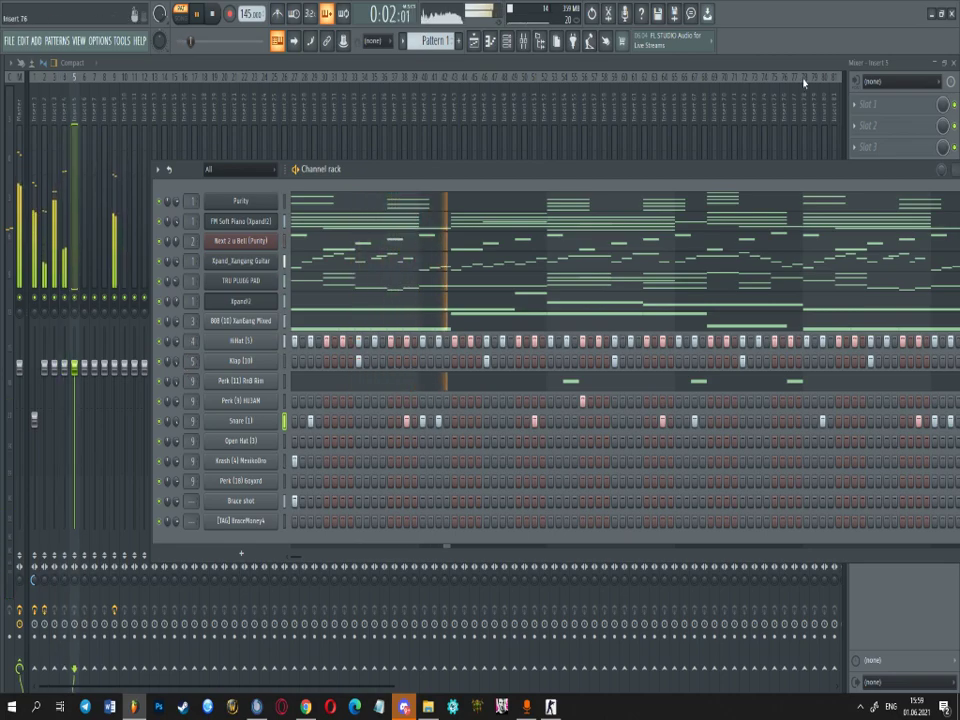
- Load FabFilter Pro-Q 3 on mixer insert 5 and boost near 250 Hz, the top treble, and about 8.2 dB near 1.4 kHz
left_click(866, 104)
left_click(712, 477)
left_click_drag(272, 336, 349, 256)
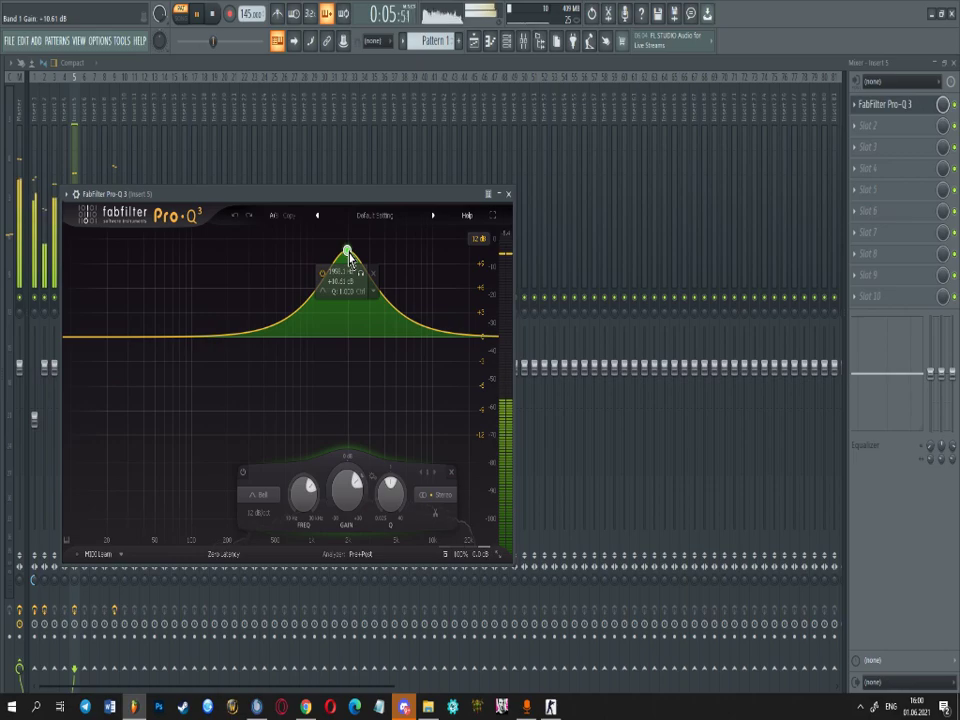
left_click_drag(289, 330, 468, 261)
left_click_drag(246, 332, 237, 286)
left_click_drag(347, 250, 333, 278)
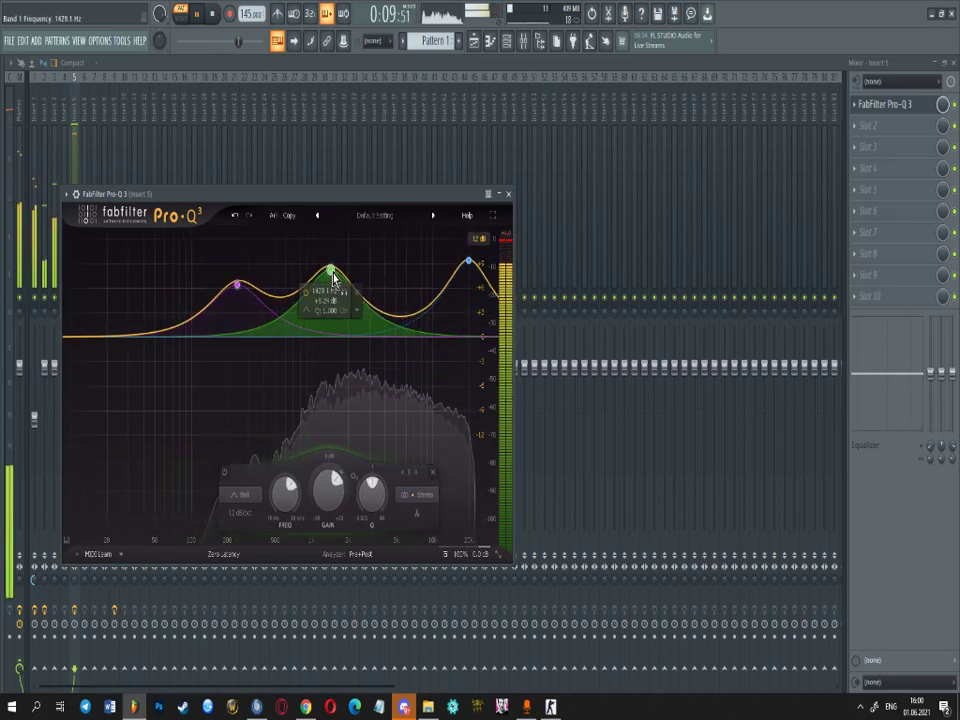
- On insert 5's EQ, boost around 10 kHz and add cuts near 4 kHz, 6 kHz and 11.2 kHz, the last about 5 dB
left_click_drag(411, 315, 410, 400)
mouse_move(366, 345)
left_mouse_down()
mouse_move(311, 347)
mouse_move(290, 370)
mouse_move(279, 339)
mouse_move(332, 364)
mouse_move(317, 364)
mouse_move(335, 378)
mouse_move(341, 351)
mouse_move(382, 342)
left_mouse_up()
left_click_drag(418, 305, 439, 347)
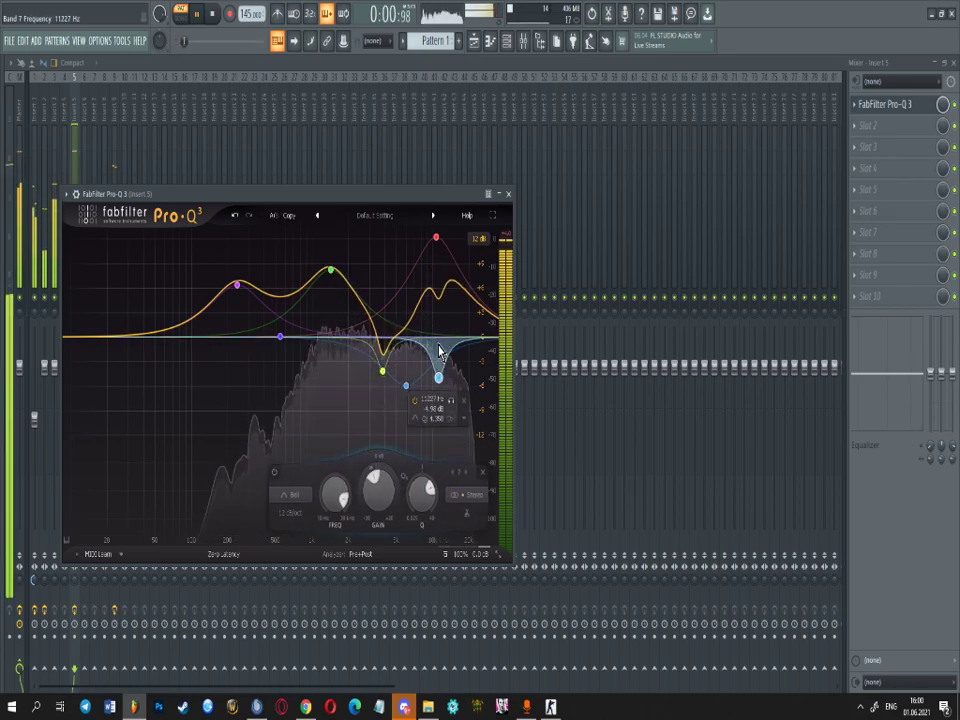
- Reduce insert 5's fourth-band treble boost and turn its second band into a boost of about 18 dB at 20 kHz
left_click_drag(436, 239, 431, 280)
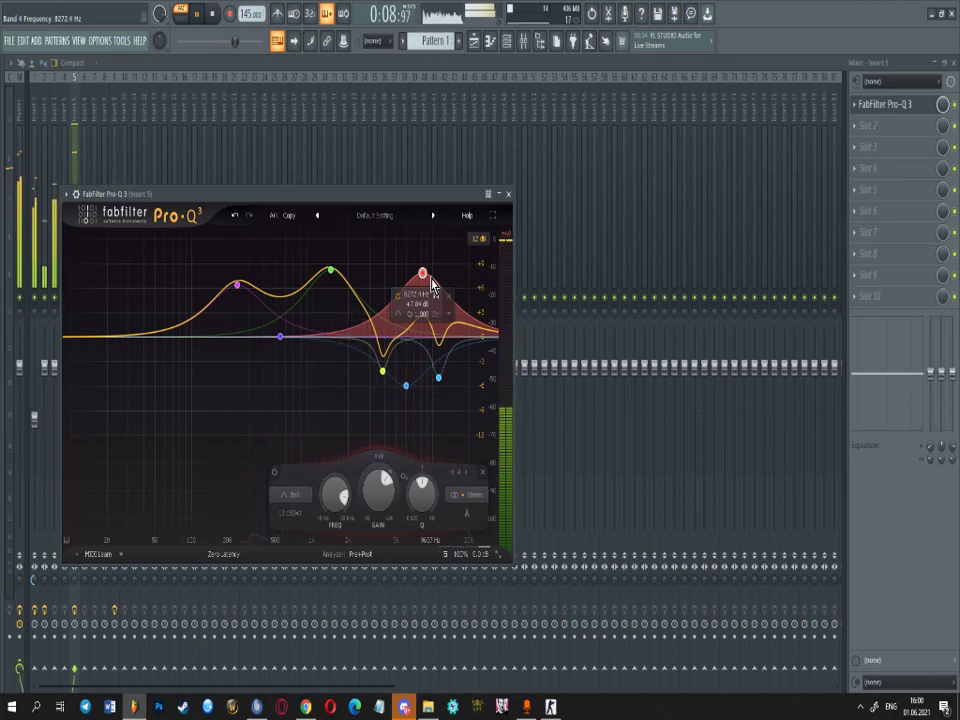
mouse_move(432, 285)
left_mouse_down()
mouse_move(128, 308)
mouse_move(199, 334)
mouse_move(332, 253)
mouse_move(448, 274)
left_mouse_up()
left_click_drag(405, 387, 497, 195)
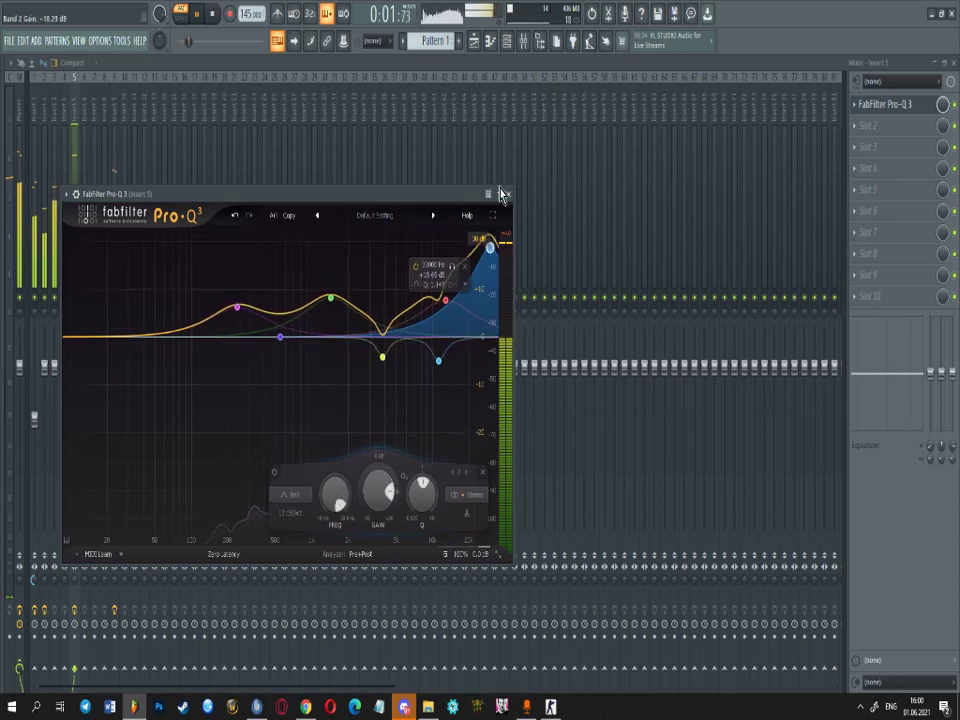
- On insert 5's EQ, cut about 19 dB around 3.4 kHz, boost 18.57 dB at 2923.5 Hz and about 14 dB near 15 kHz, and add a 10.3 kHz high shelf
left_click_drag(446, 312, 377, 310)
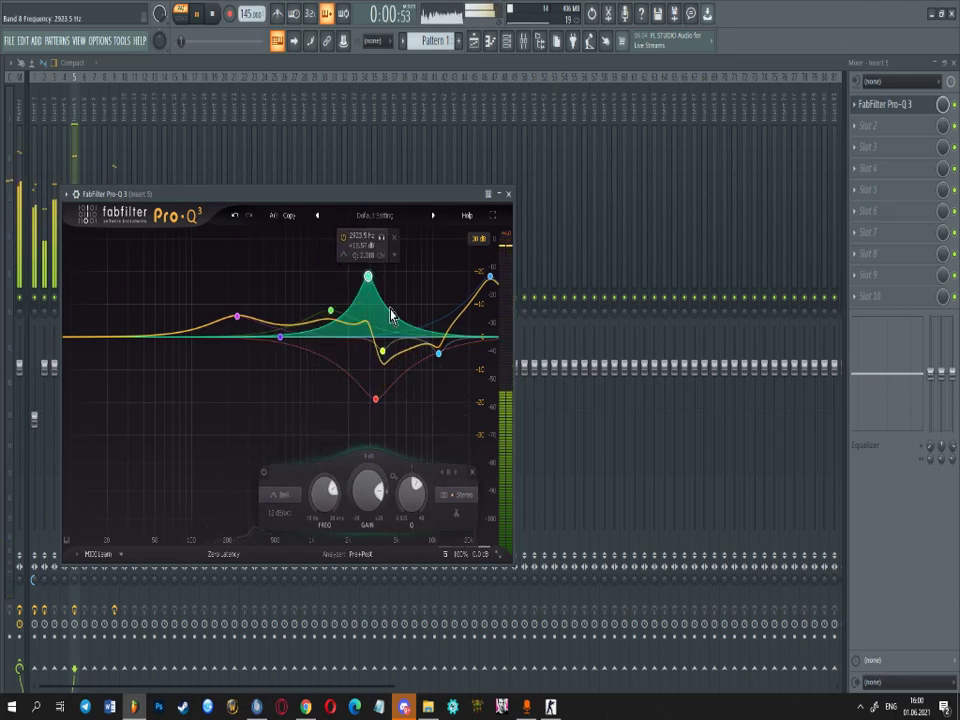
left_click_drag(439, 354, 476, 289)
mouse_move(437, 332)
left_mouse_down()
mouse_move(423, 312)
mouse_move(417, 353)
mouse_move(422, 362)
mouse_move(437, 355)
left_mouse_up()
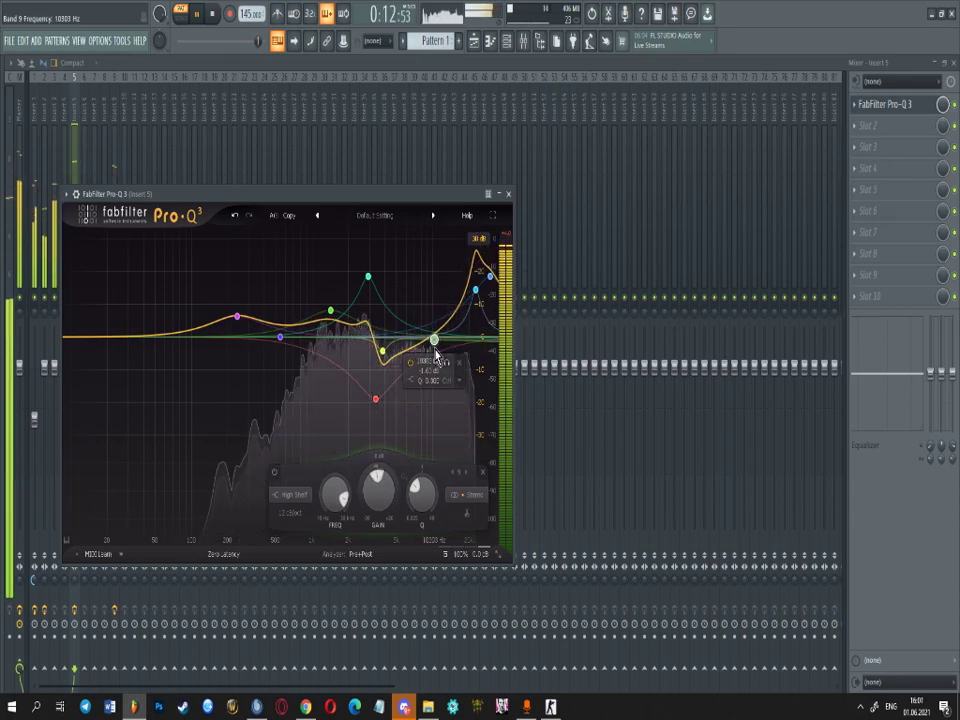
key("Escape")
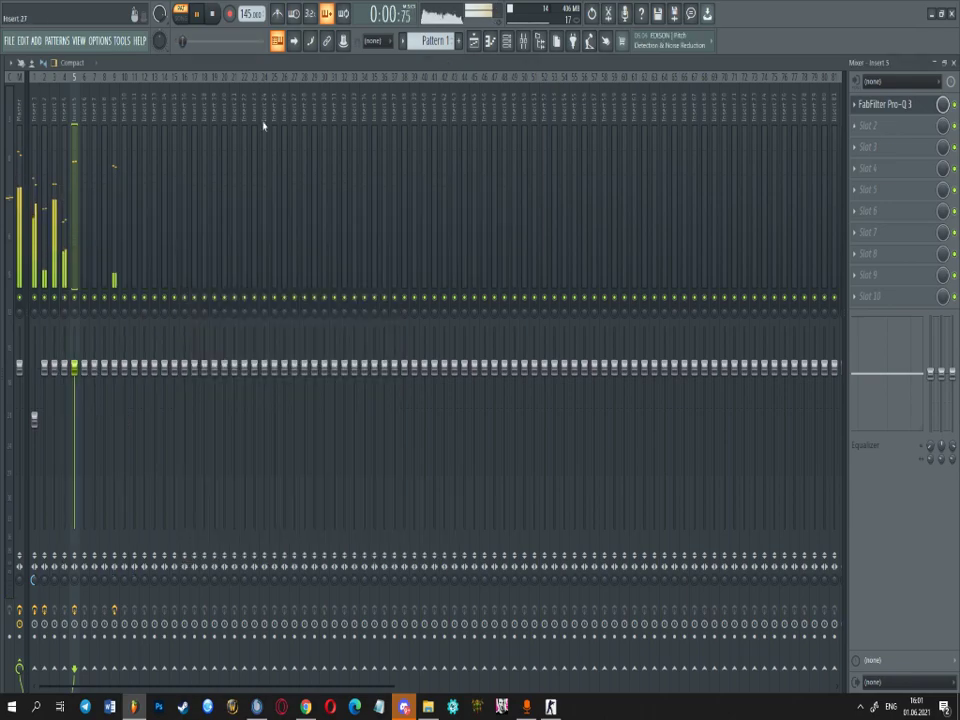
- Load Fruity Flanger on mixer insert 4 and apply its Slight Detune preset
left_click(62, 118)
left_click(855, 104)
left_click(825, 293)
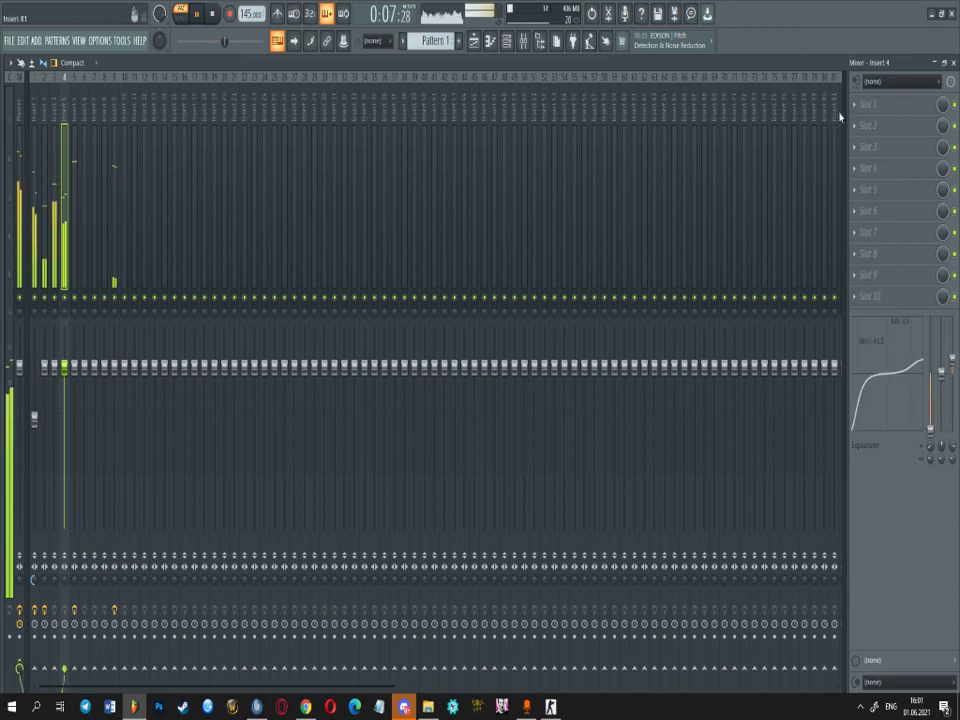
left_click(860, 108)
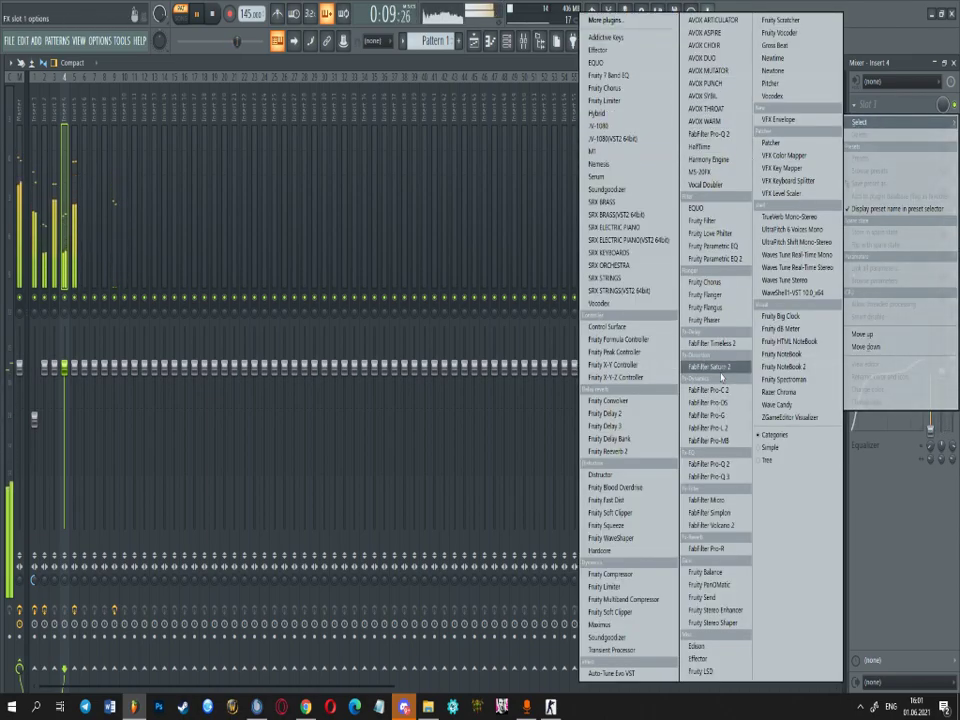
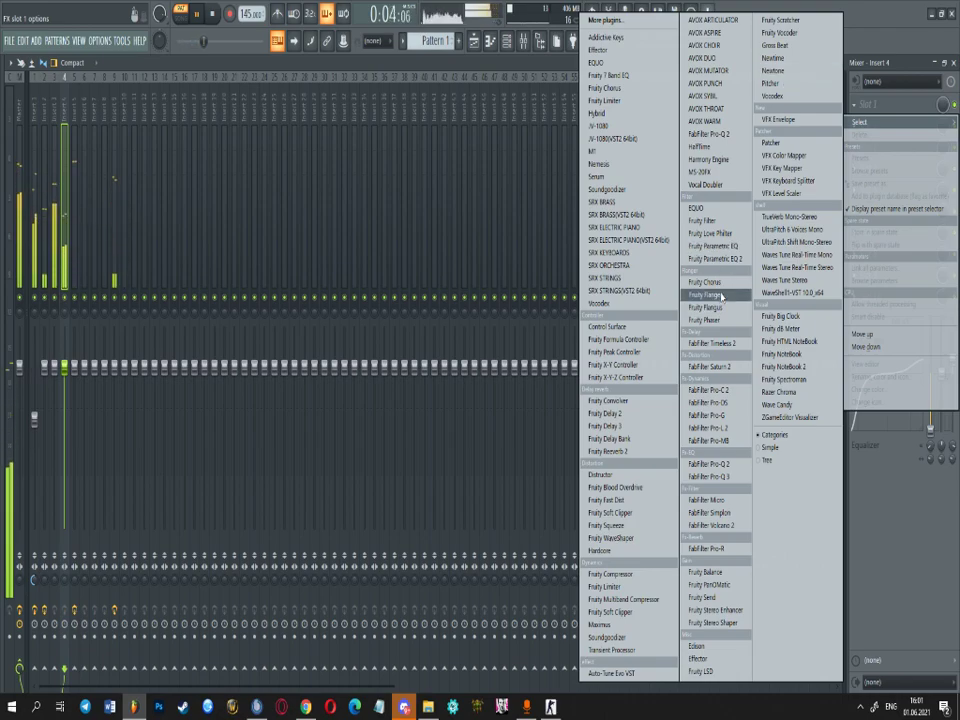
left_click(720, 296)
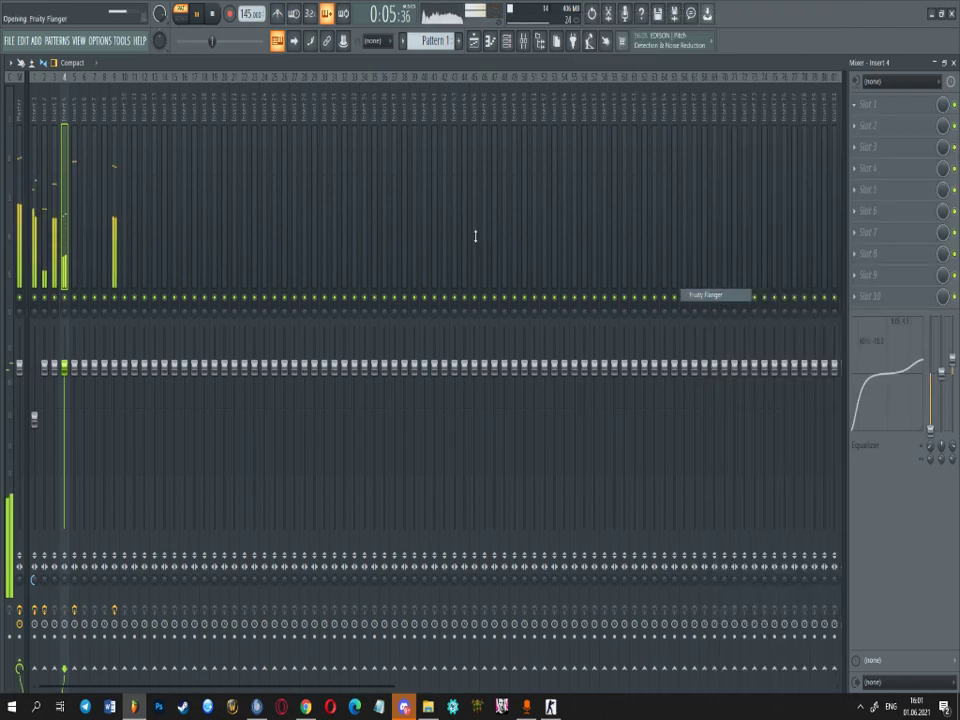
left_click(240, 159)
left_click(266, 359)
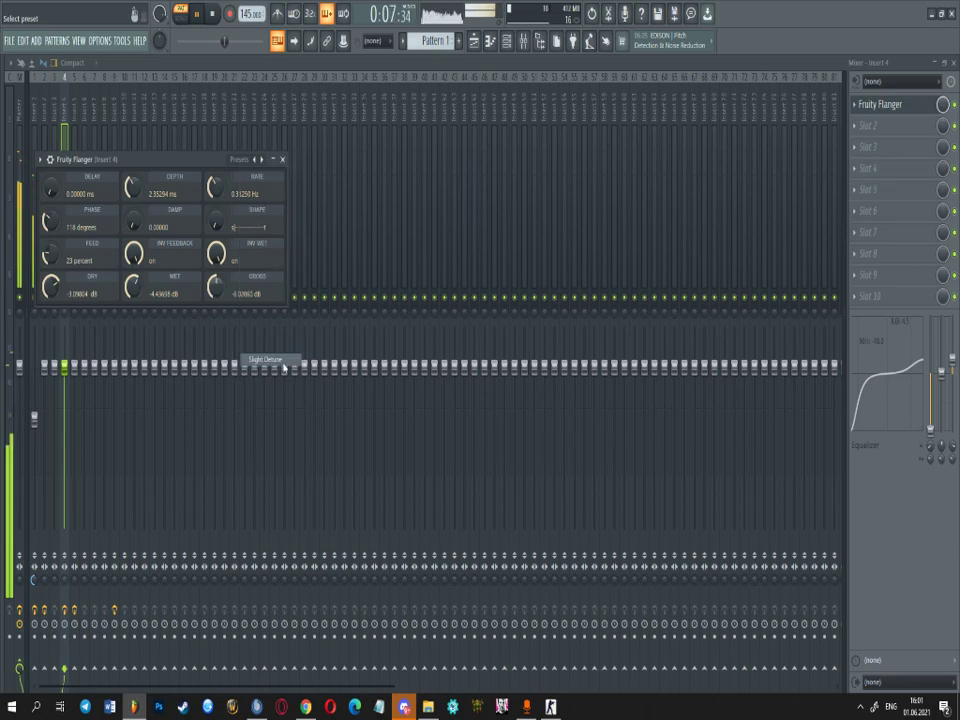
left_click(892, 105)
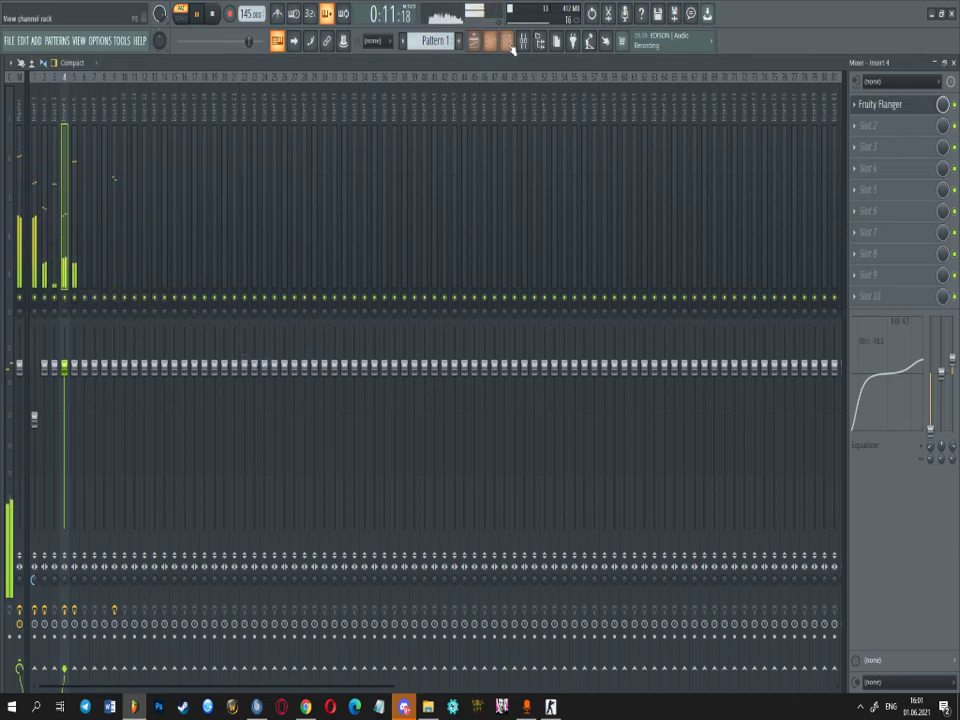
- Load FabFilter Pro-Q 3 on mixer insert 3 and make the 808 (10) XanGang Mixed channel the selected one
left_click(512, 44)
key("space")
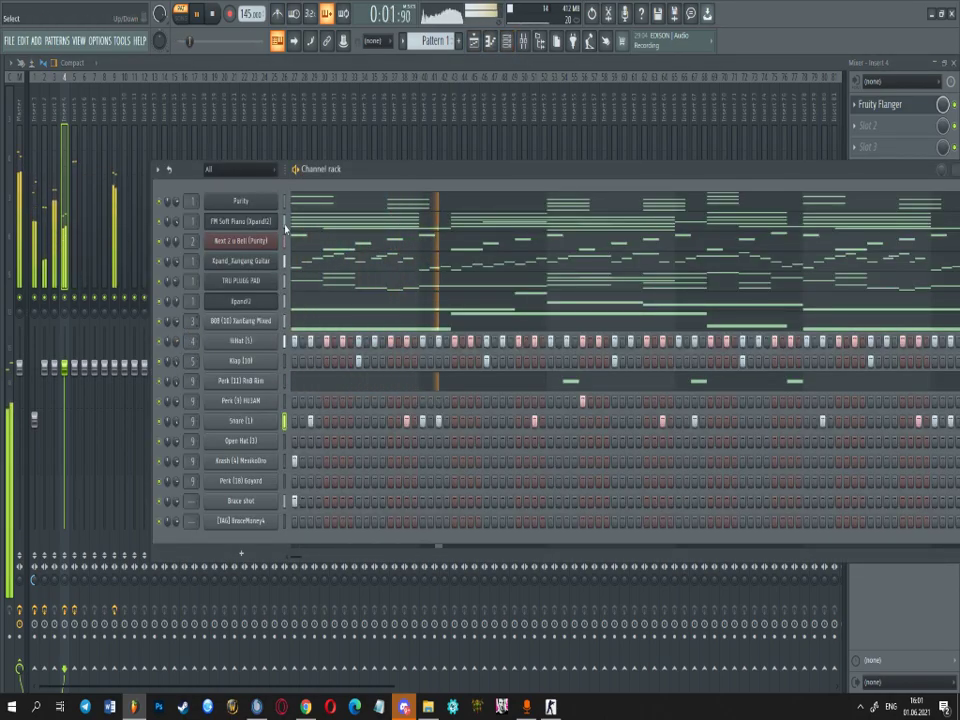
left_click(54, 115)
left_click(890, 104)
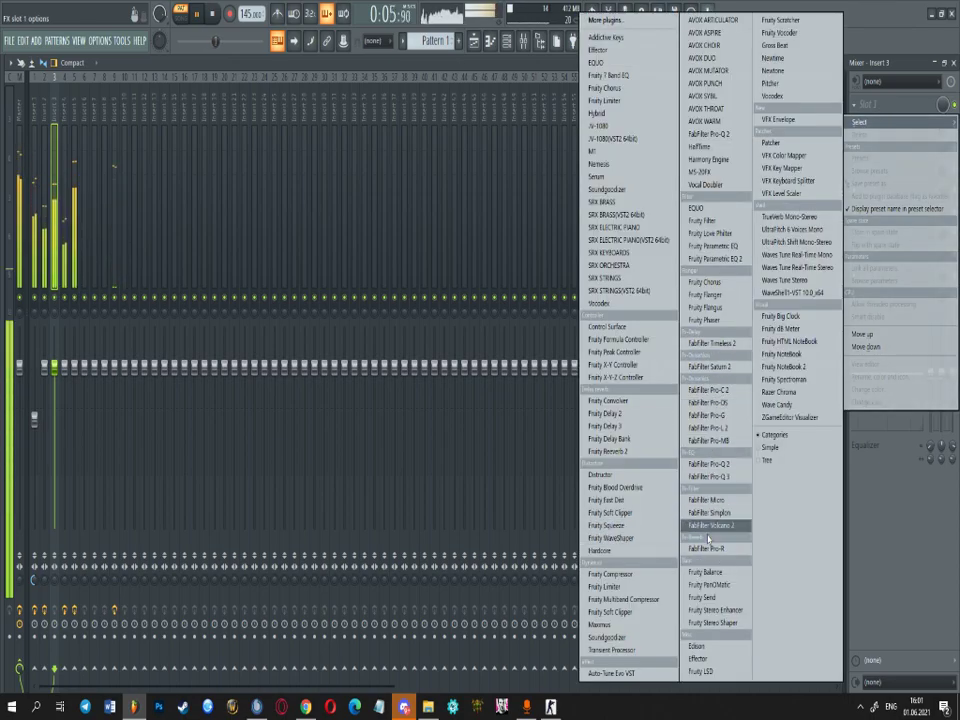
left_click(708, 476)
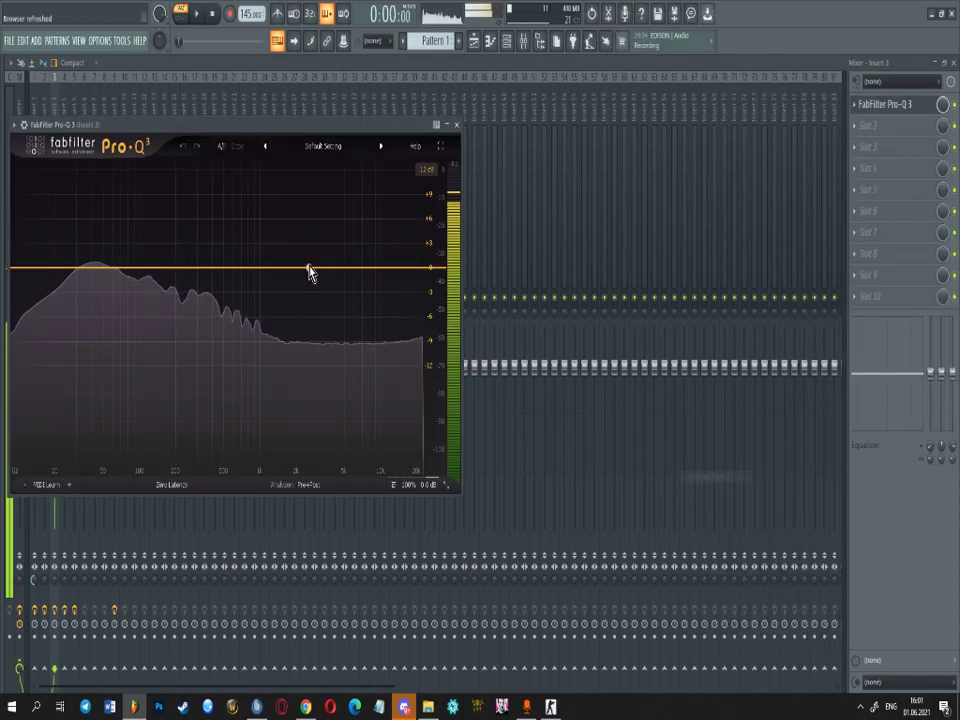
key("F6")
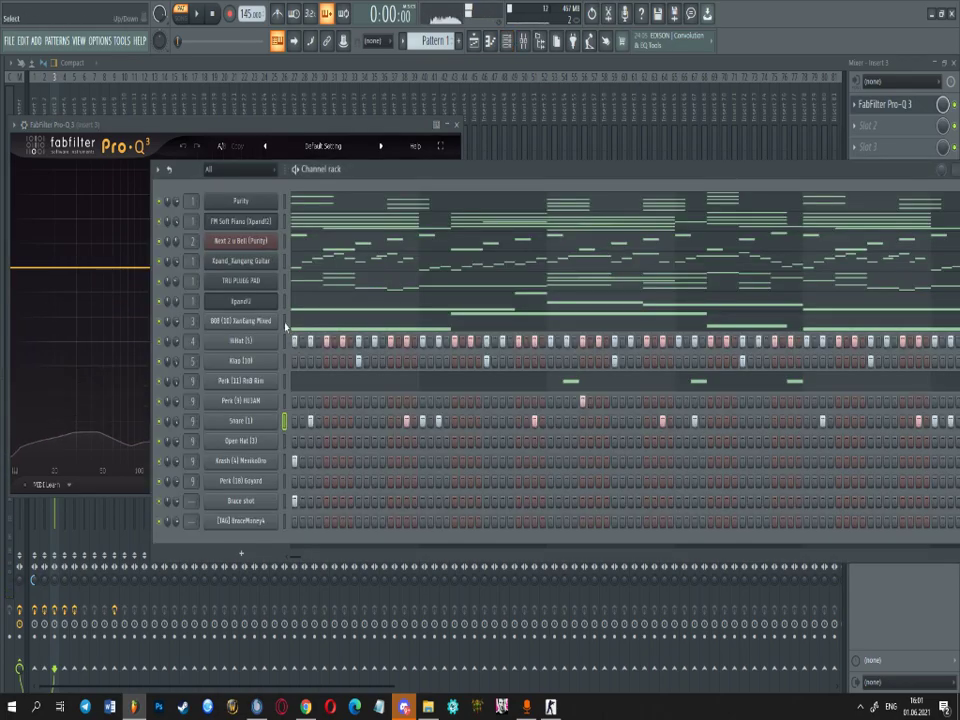
left_click(284, 321)
- On insert 3's EQ, boost slightly near 105 Hz and 870 Hz, about 6.6 dB near 3.8 kHz and about 6 dB near 20 kHz, and cut around 550 Hz
left_click_drag(331, 125, 453, 133)
left_click_drag(233, 263, 552, 214)
left_click_drag(503, 245, 272, 240)
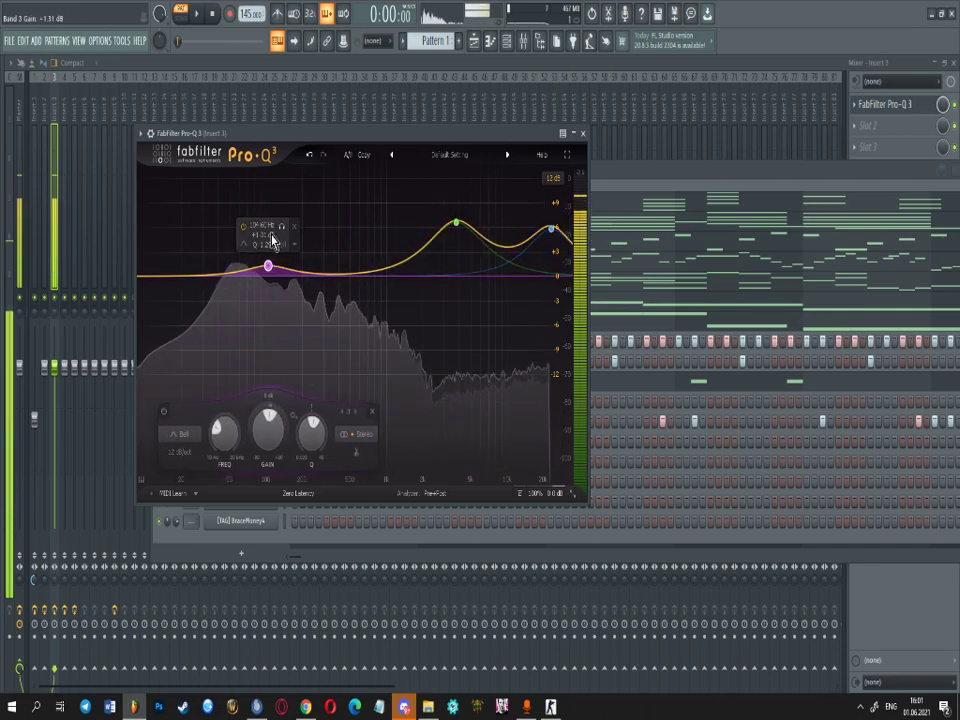
left_click_drag(341, 279, 359, 324)
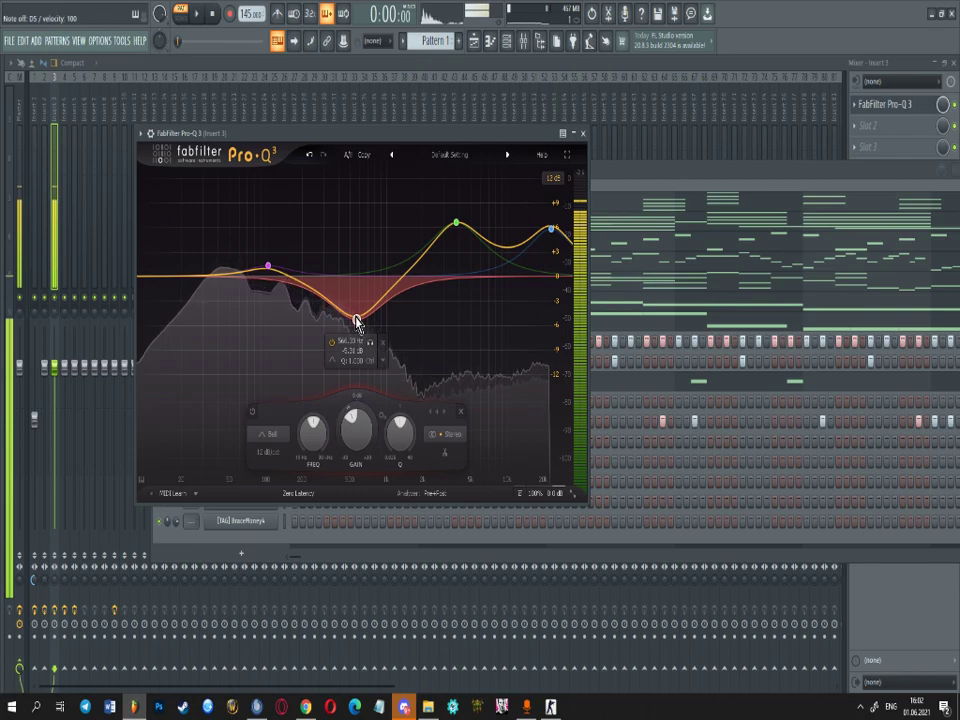
left_click_drag(396, 300, 380, 268)
- Look at the wrapper settings of insert 3's Pro-Q 3 and close the plugin
left_click(151, 133)
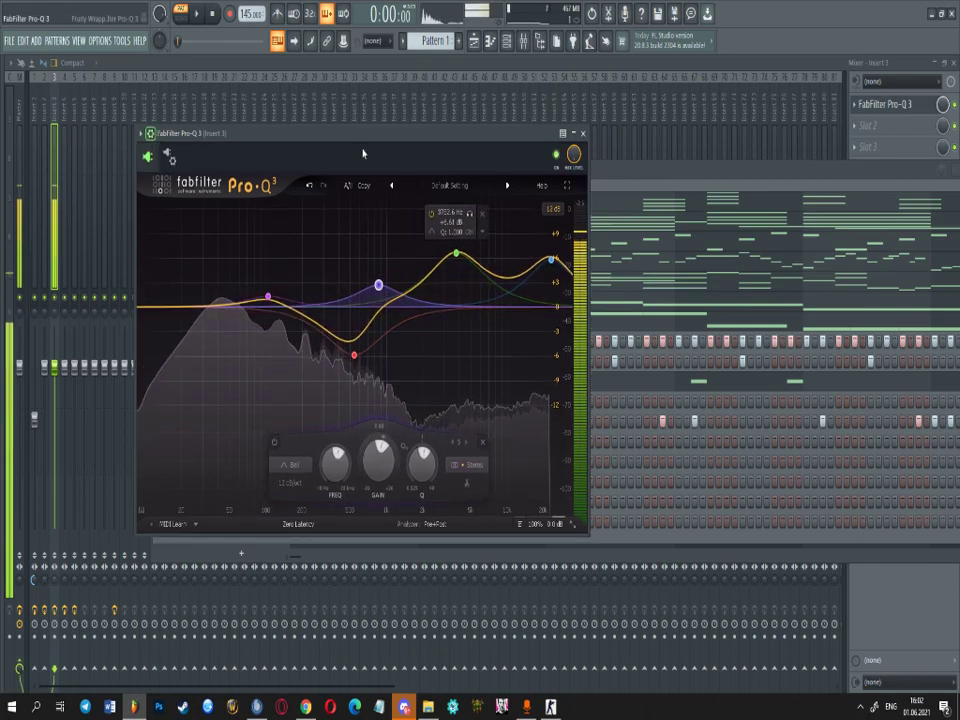
left_click(166, 156)
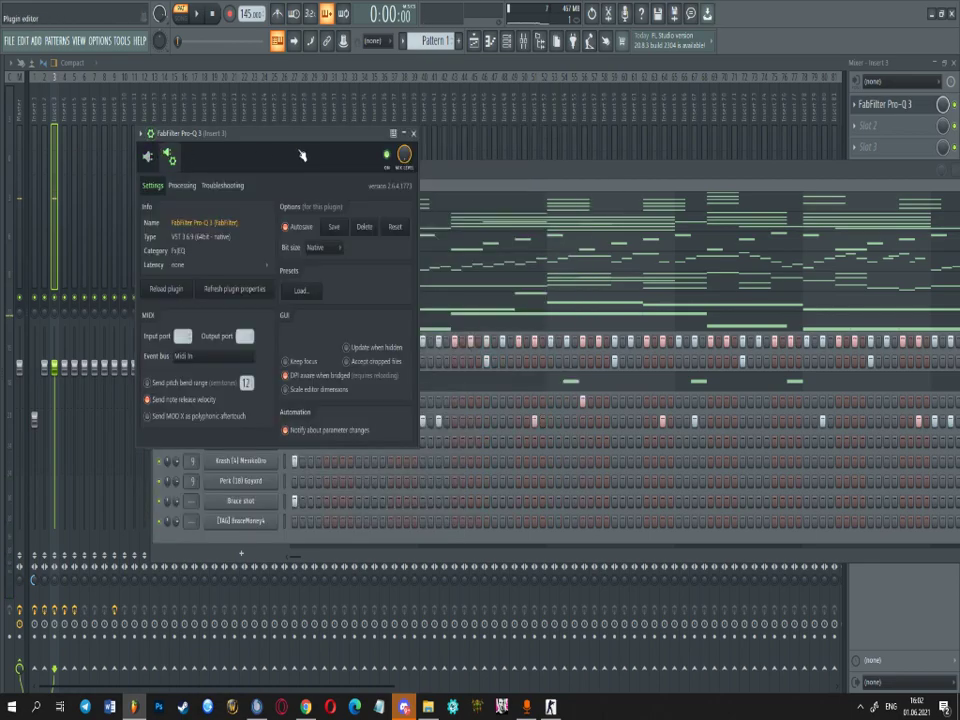
left_click(584, 133)
- Transpose all notes of the 808 (10) XanGang Mixed channel down four semitones and raise their velocities to maximum
key("space")
left_click(506, 42)
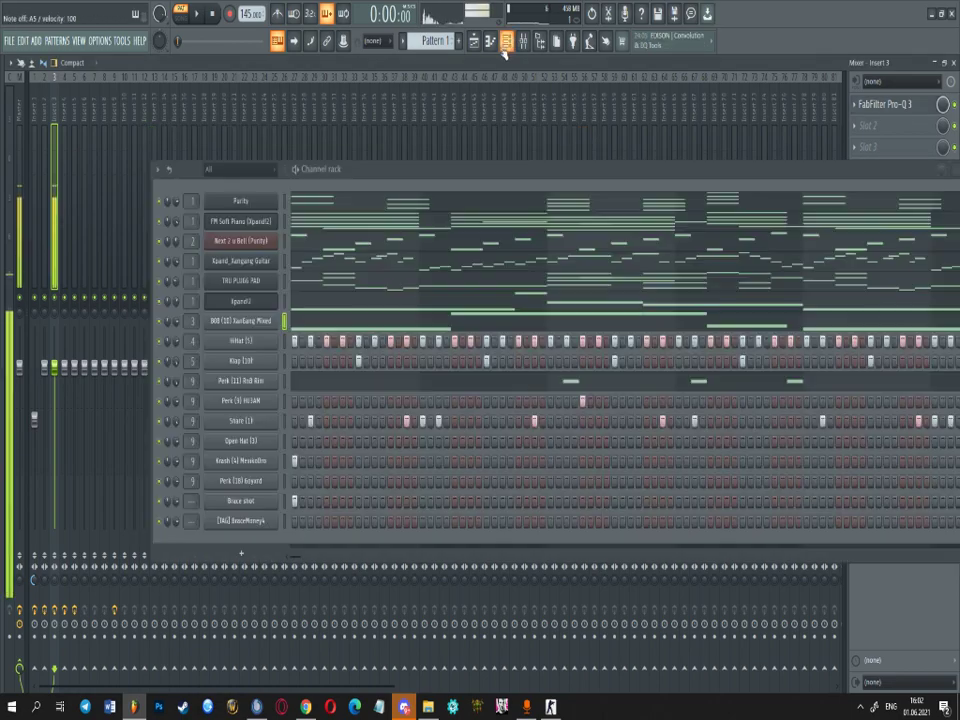
left_click(240, 317)
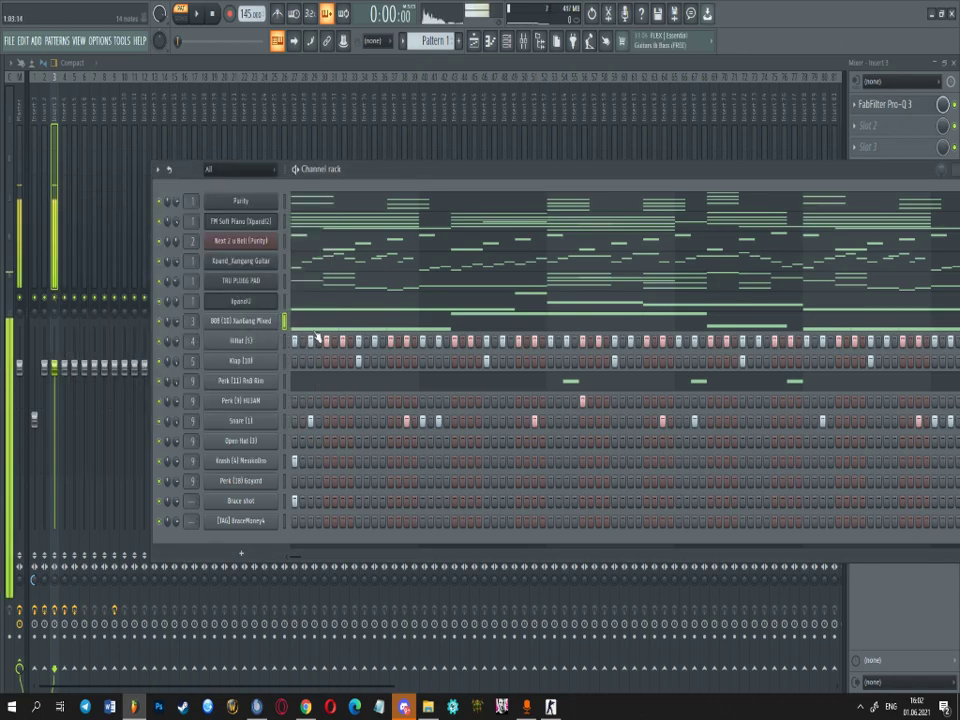
left_click(314, 328)
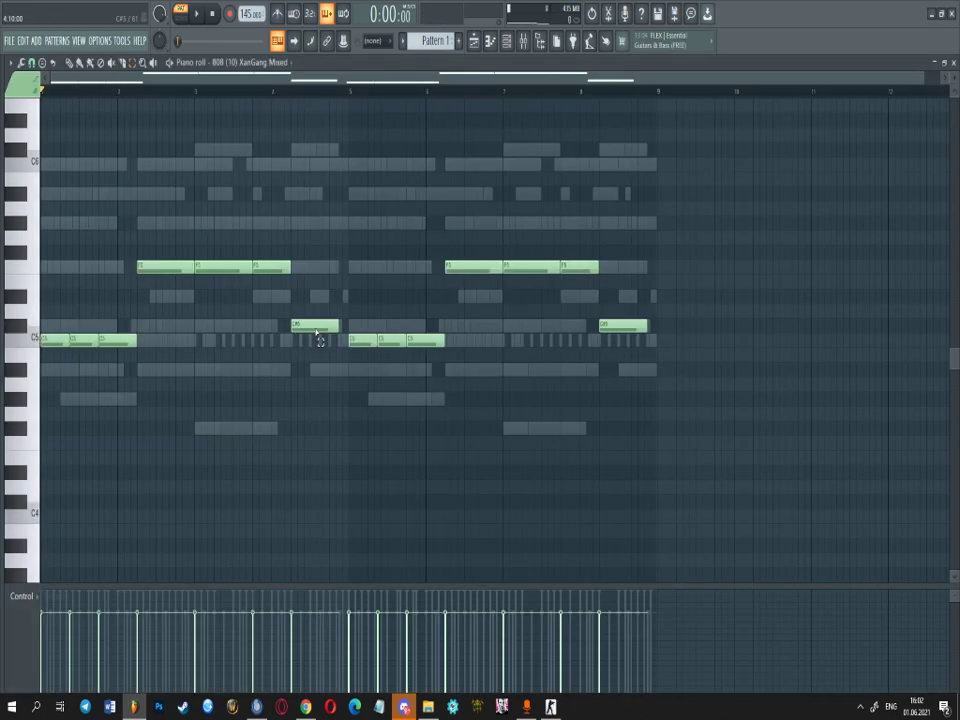
key("Down")
key("Down")
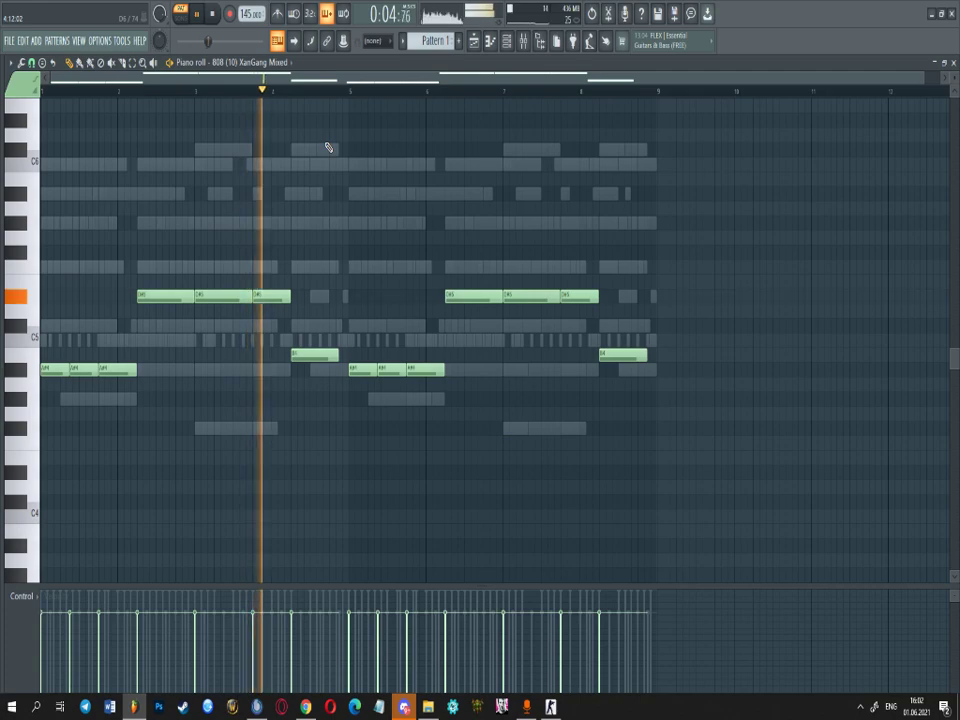
key("Down")
key("Down")
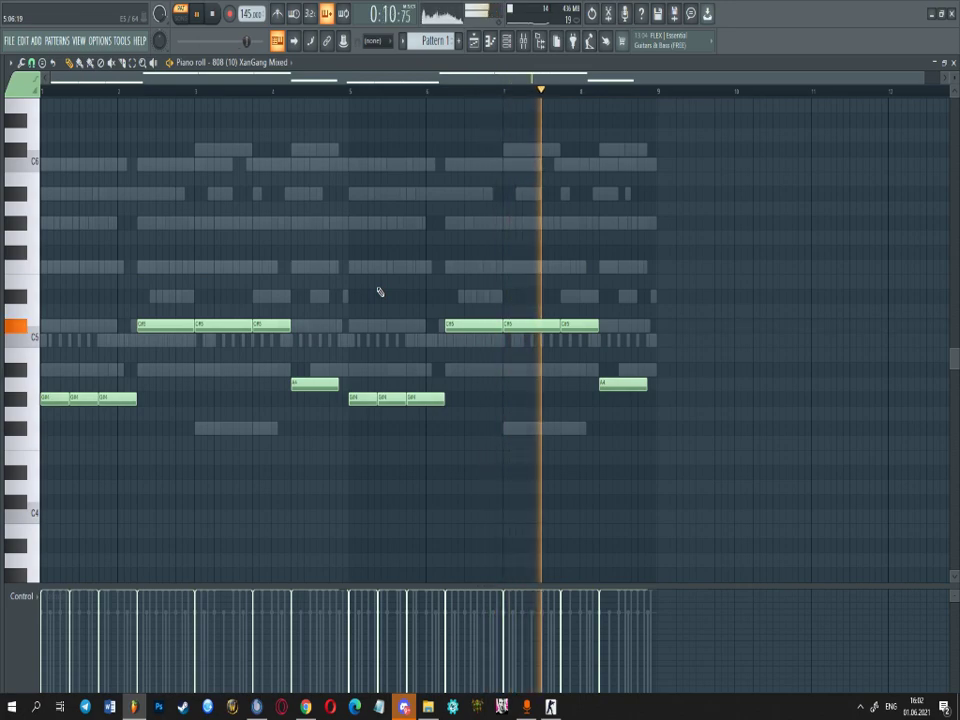
- Shorten the C#5 808 notes in the second half of bar 3 and add short C#5 repeats before bar 4
scroll(622, 376, "up", 3)
scroll(606, 376, "down", 3)
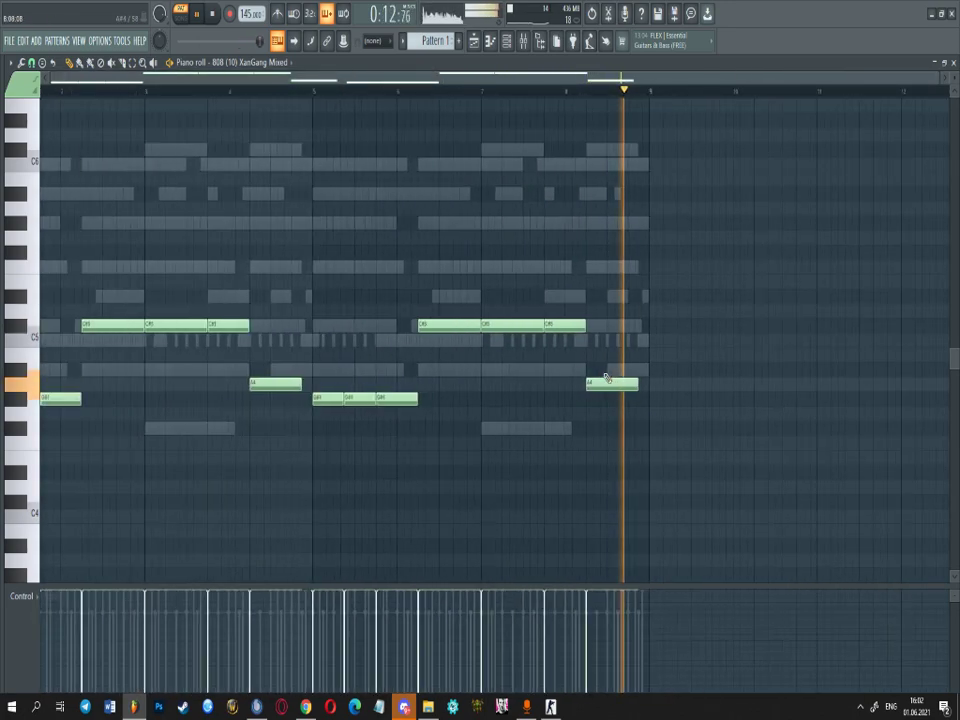
scroll(326, 318, "up", 2)
left_click_drag(452, 331, 394, 333)
left_click(394, 329)
key("space")
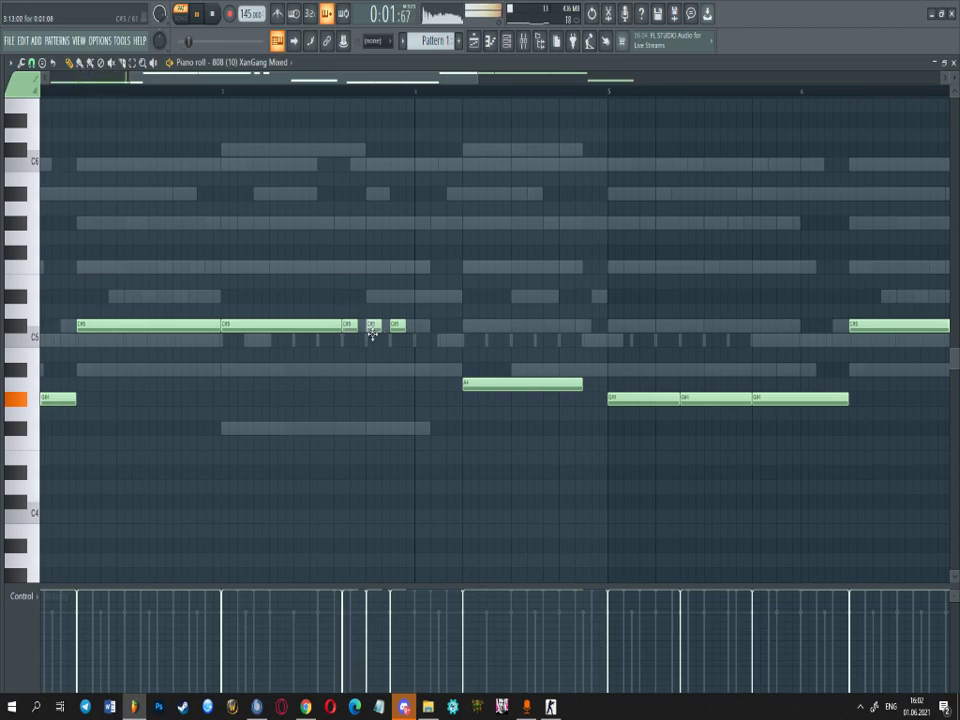
- Delete the last short repeat before bar 4 and lengthen the C#5 note at 3:13:00 to 0:06:00
left_click_drag(397, 325, 461, 370)
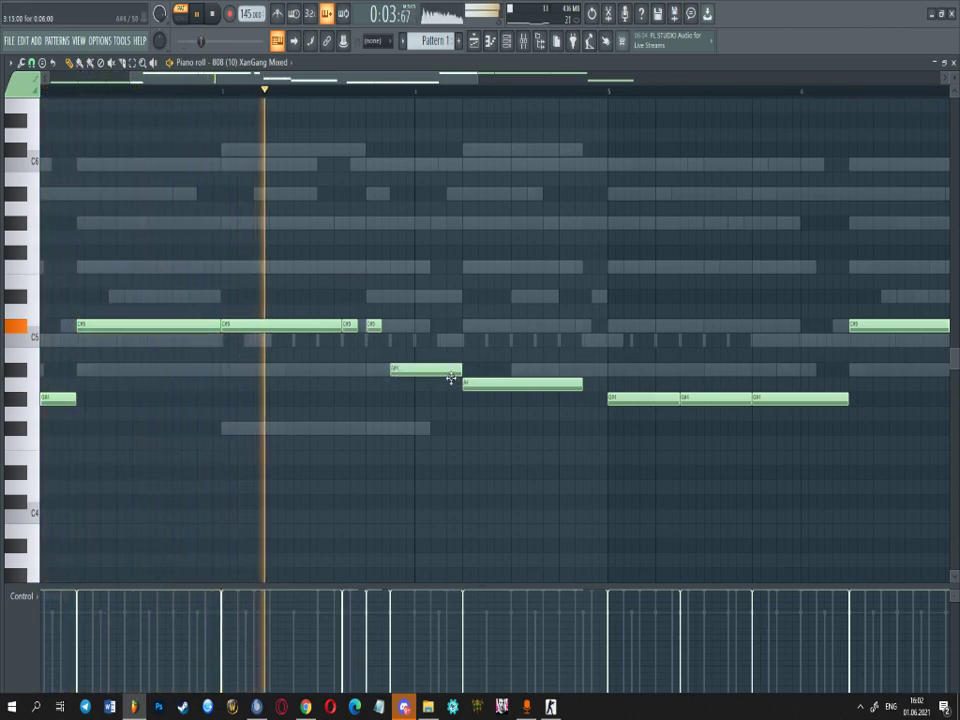
right_click(440, 373)
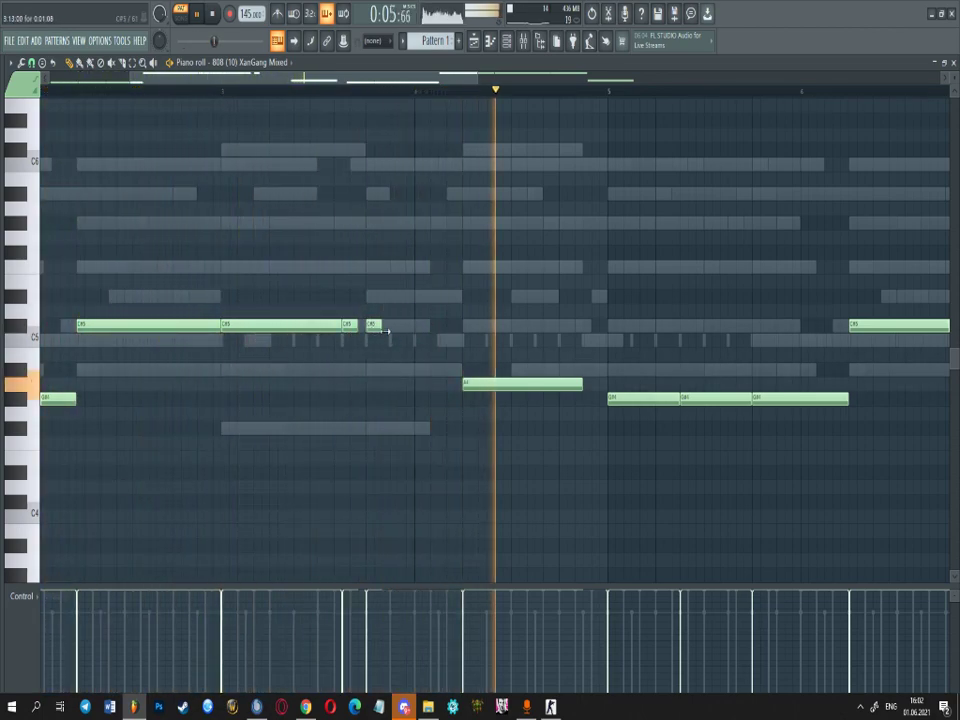
left_click_drag(381, 328, 438, 328)
key("space")
key("space")
left_click(191, 92)
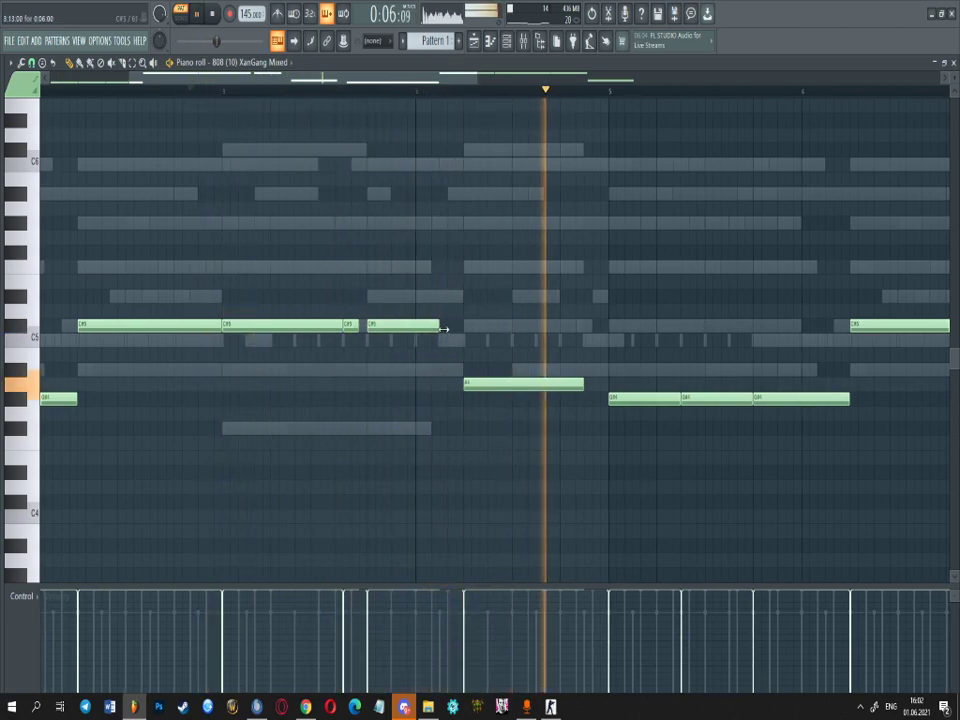
scroll(377, 375, "down", 2)
scroll(433, 375, "up", 2)
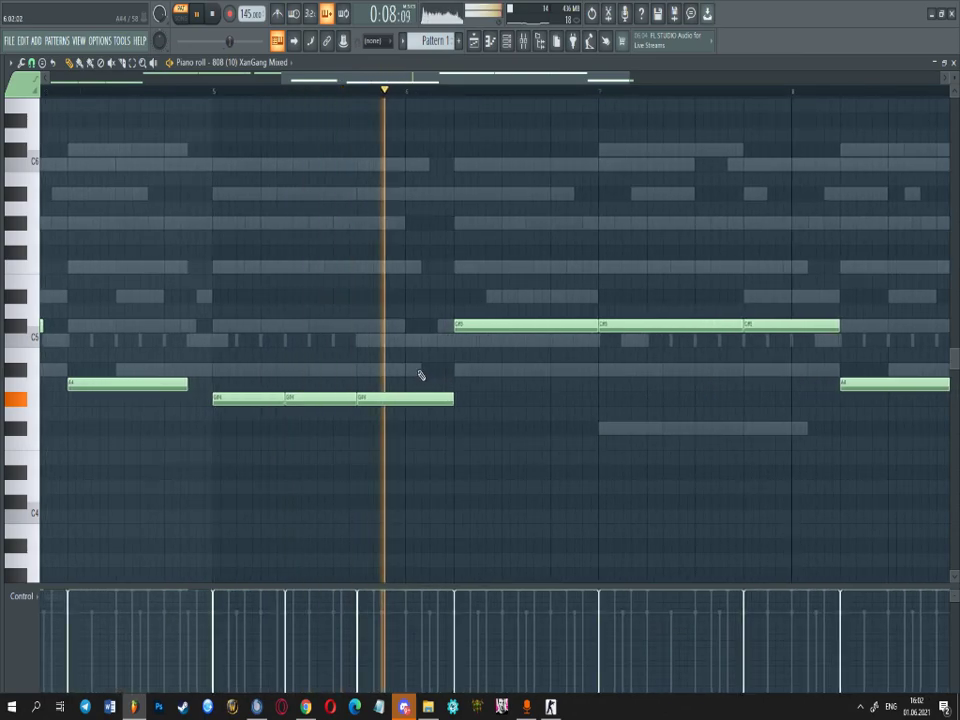
left_click(423, 373)
mouse_move(493, 370)
left_mouse_down()
mouse_move(455, 380)
mouse_move(454, 412)
mouse_move(431, 408)
left_mouse_up()
right_click(431, 402)
right_click(437, 372)
- Try the long 808 note at 2:05:00 on A#4 and return it to C#5
scroll(455, 375, "down", 3)
scroll(550, 374, "up", 3)
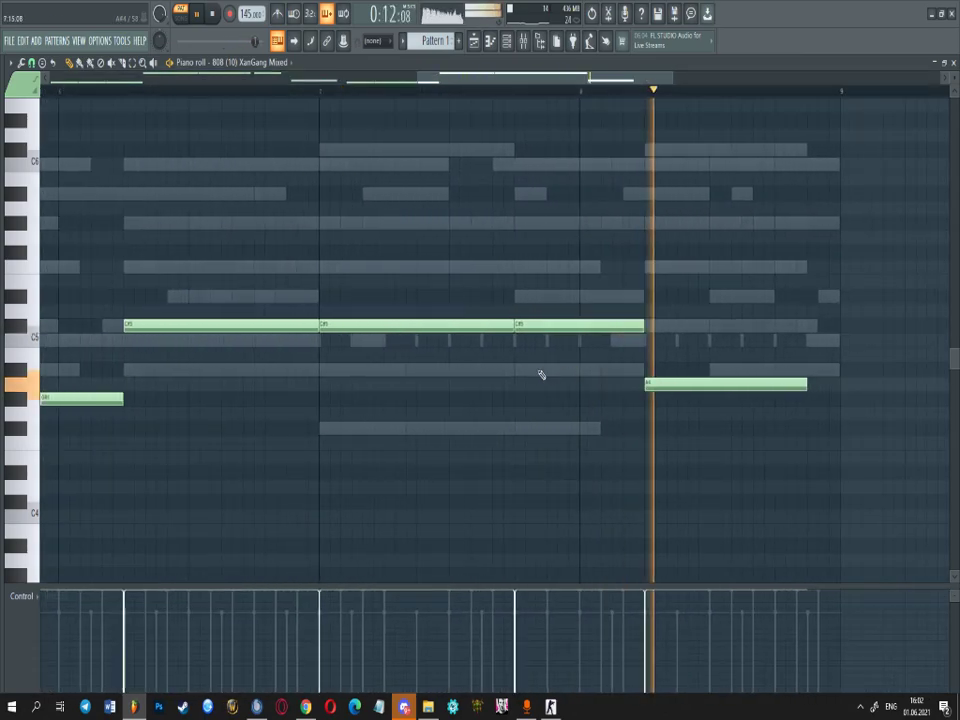
scroll(549, 374, "down", 3)
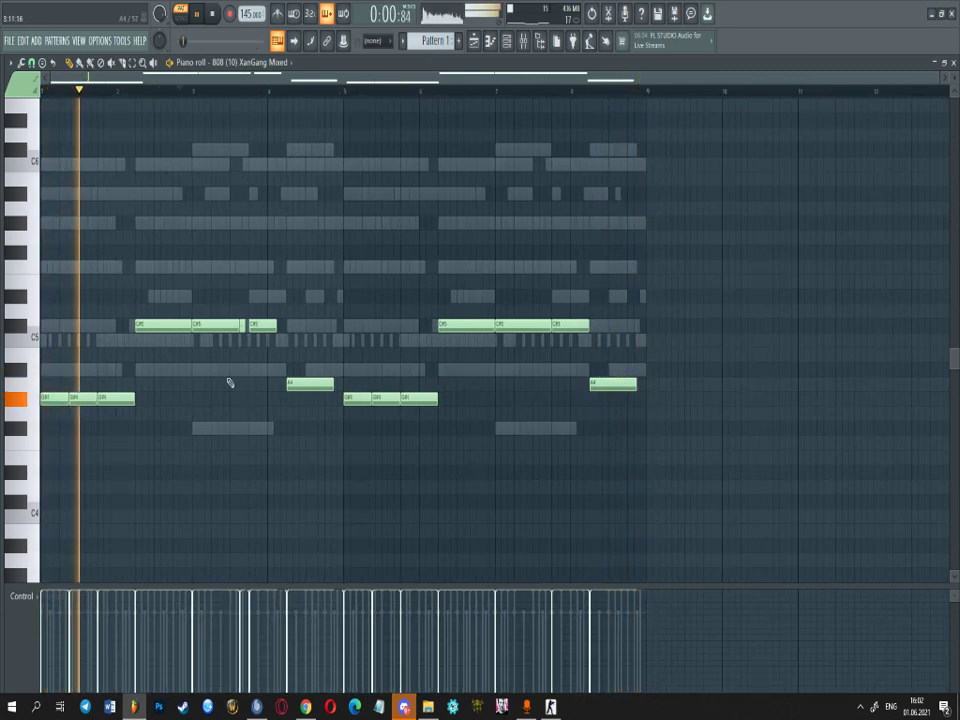
scroll(255, 388, "up", 3)
left_click_drag(182, 336, 187, 386)
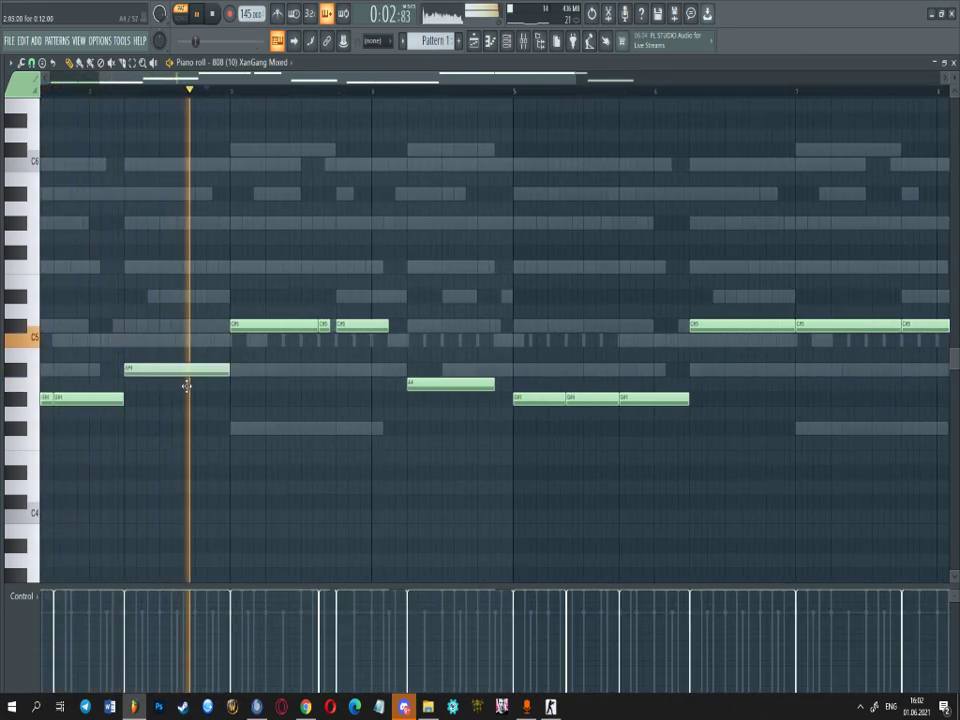
scroll(150, 250, "down", 2)
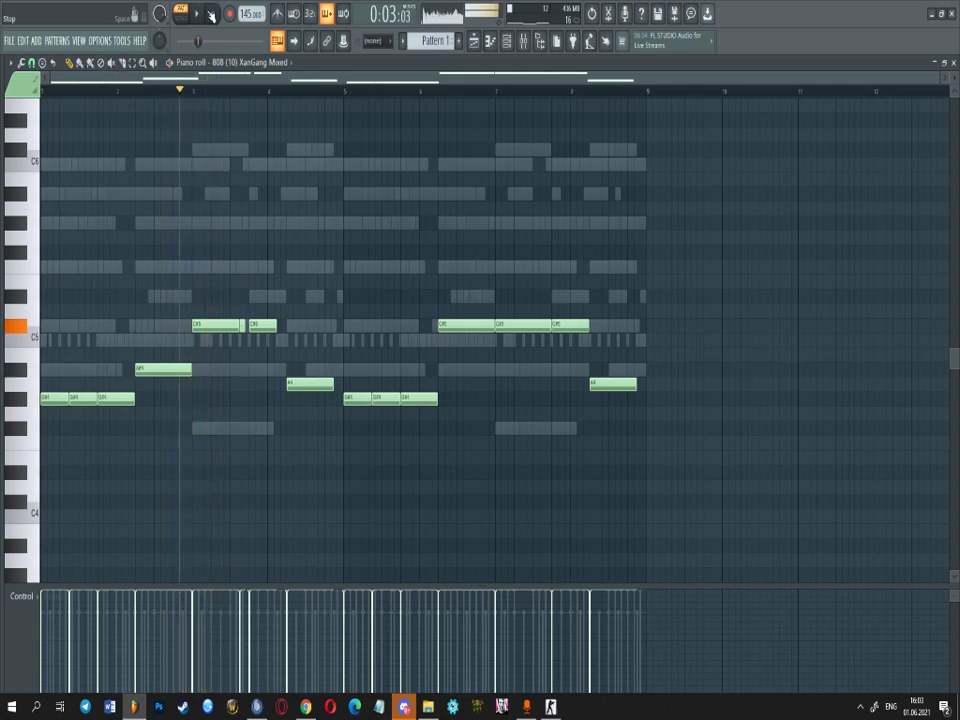
scroll(108, 241, "up", 2)
scroll(108, 241, "up", 1)
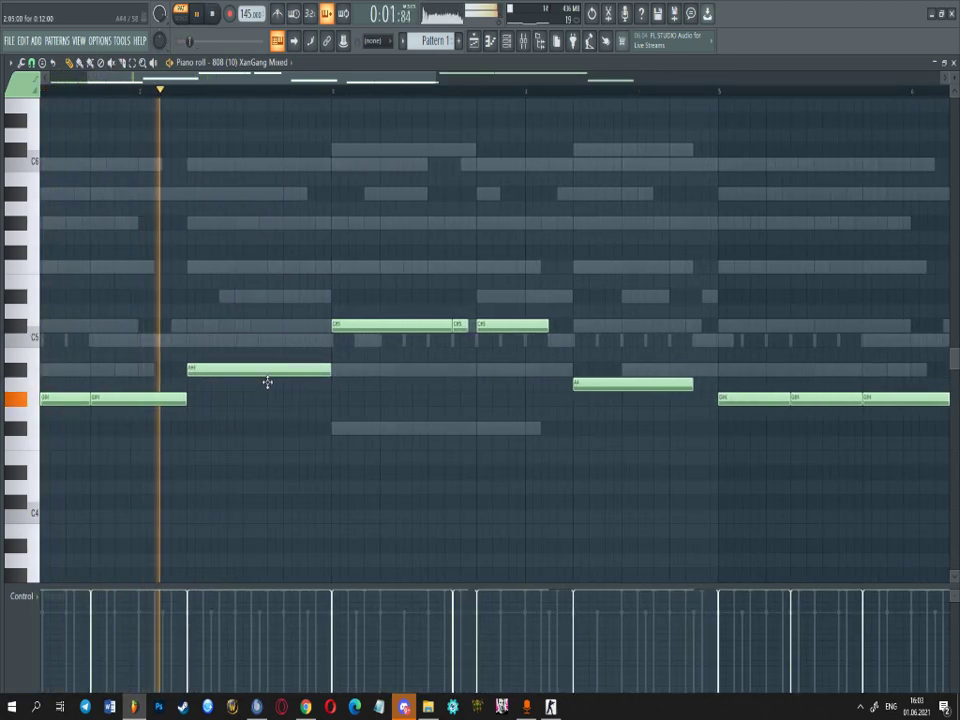
left_click_drag(267, 382, 271, 334)
- Lower the long 808 note at the start of bar 3 from C#5 to A#4
key("space")
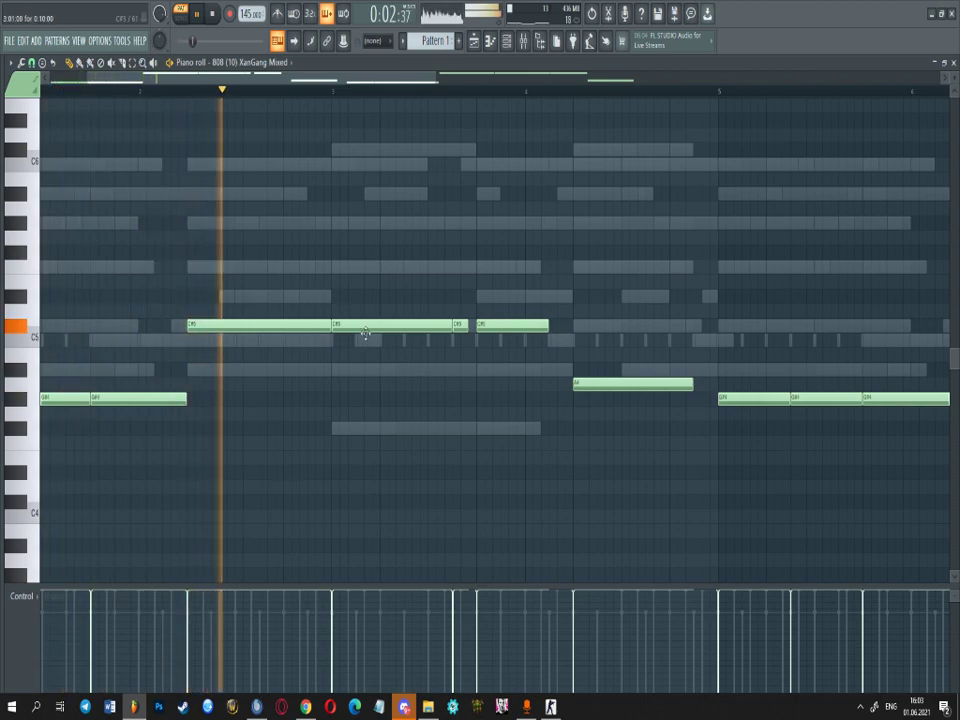
left_click_drag(366, 338, 365, 392)
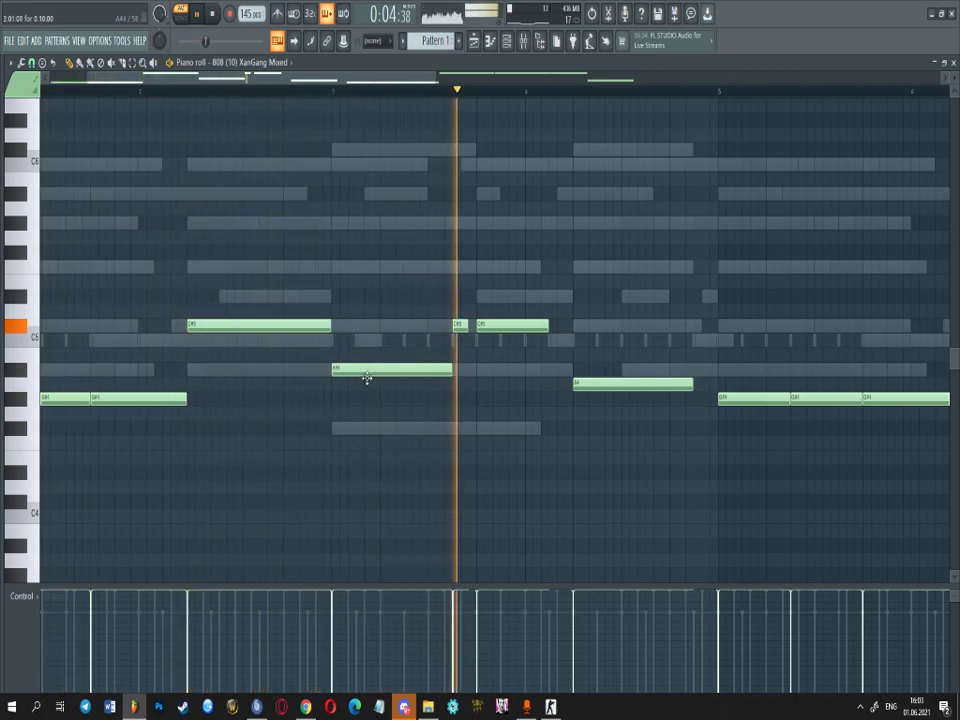
- Raise the A4 808 notes in bars 4 and 8 to A#4
scroll(246, 357, "down", 2)
scroll(222, 365, "up", 3)
key("space")
scroll(220, 318, "down", 4)
key("space")
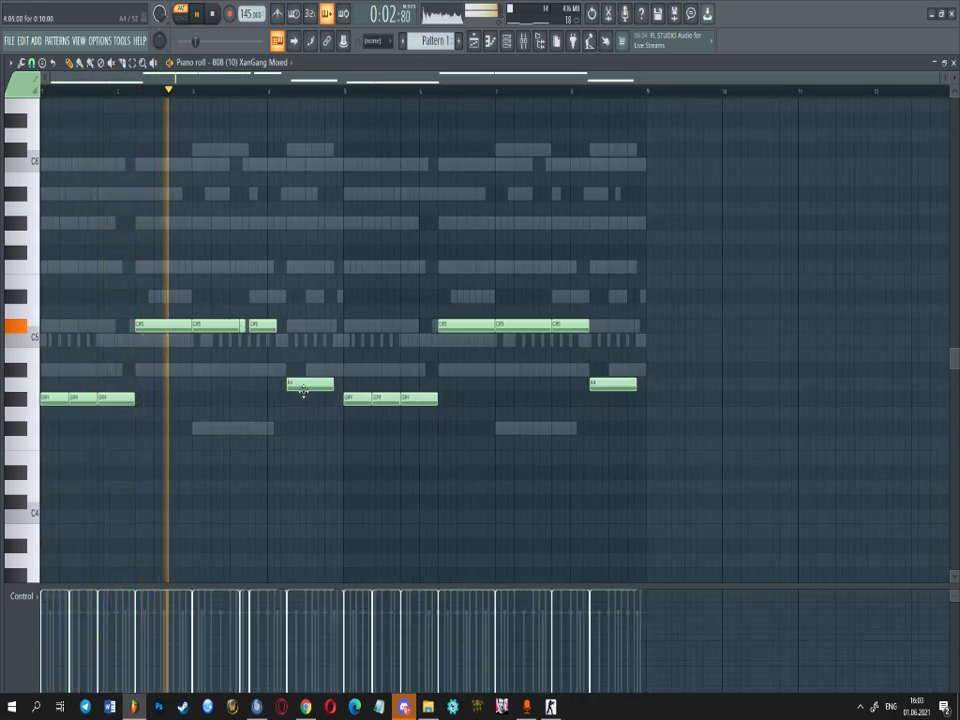
left_click_drag(304, 392, 306, 380)
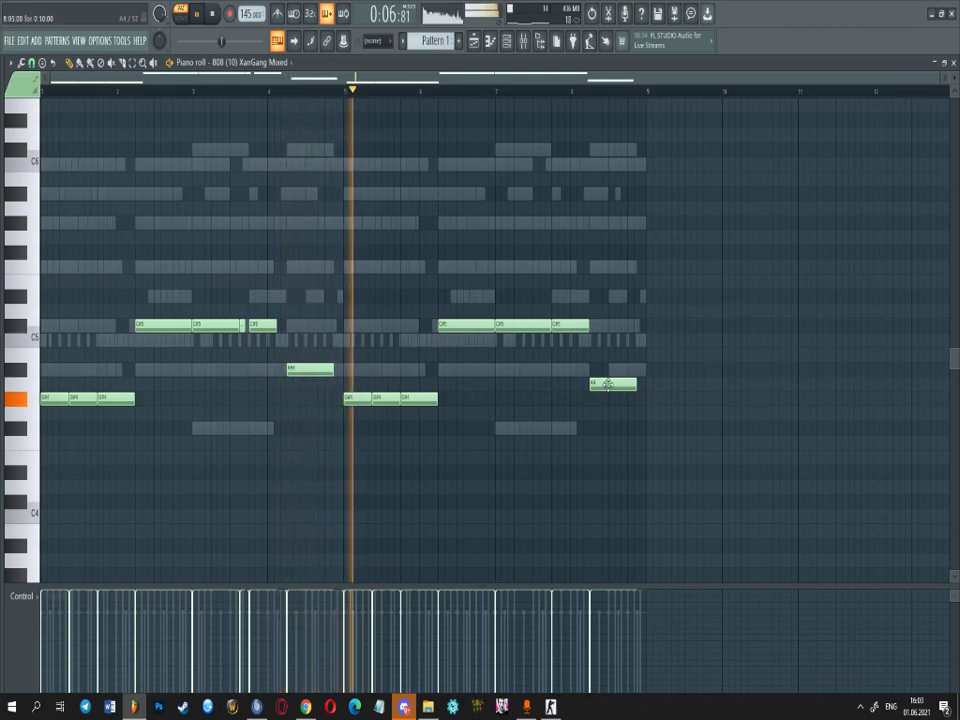
left_click_drag(609, 372, 609, 369)
- Shorten the A#4 808 note in bar 4 to 0:06:00 and fill the rest of the bar with an F#4 note
scroll(246, 168, "up", 2)
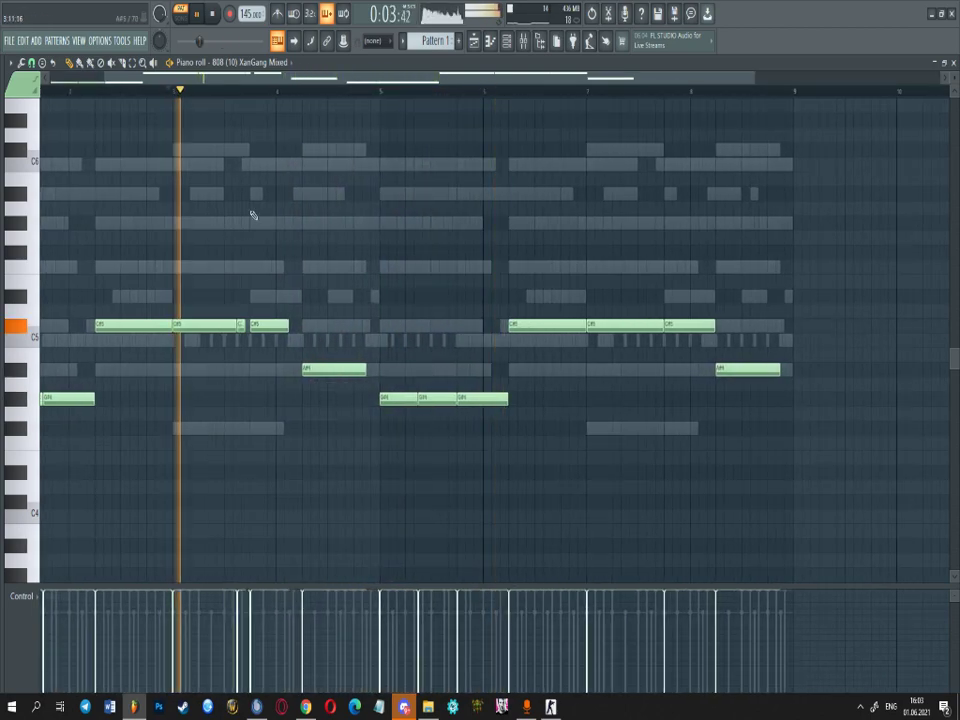
scroll(320, 265, "up", 4)
left_click_drag(433, 372, 408, 447)
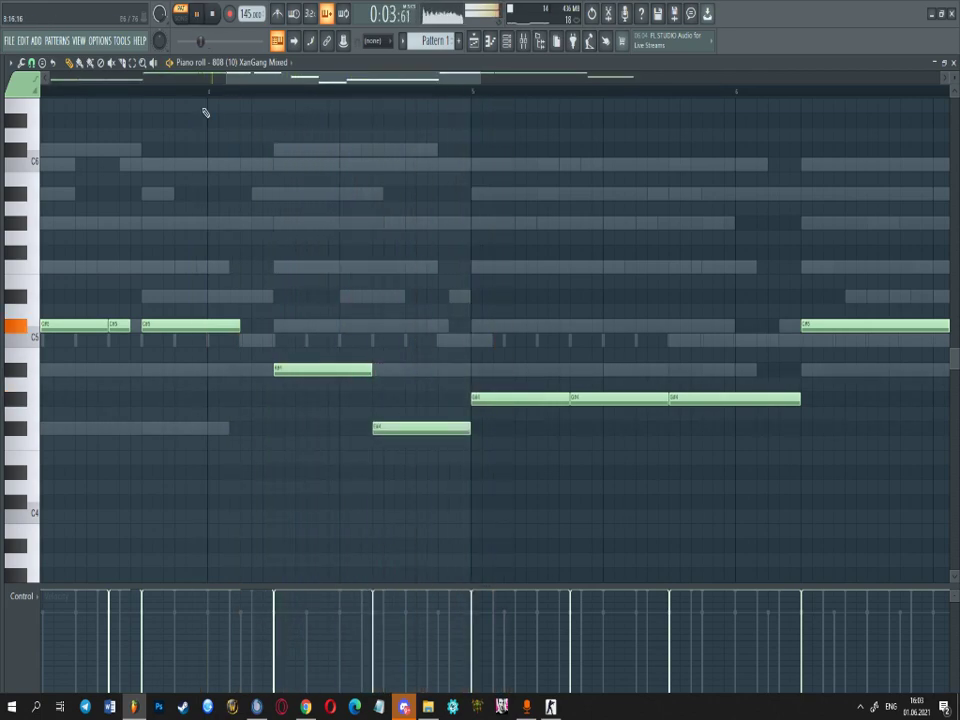
scroll(375, 284, "down", 4)
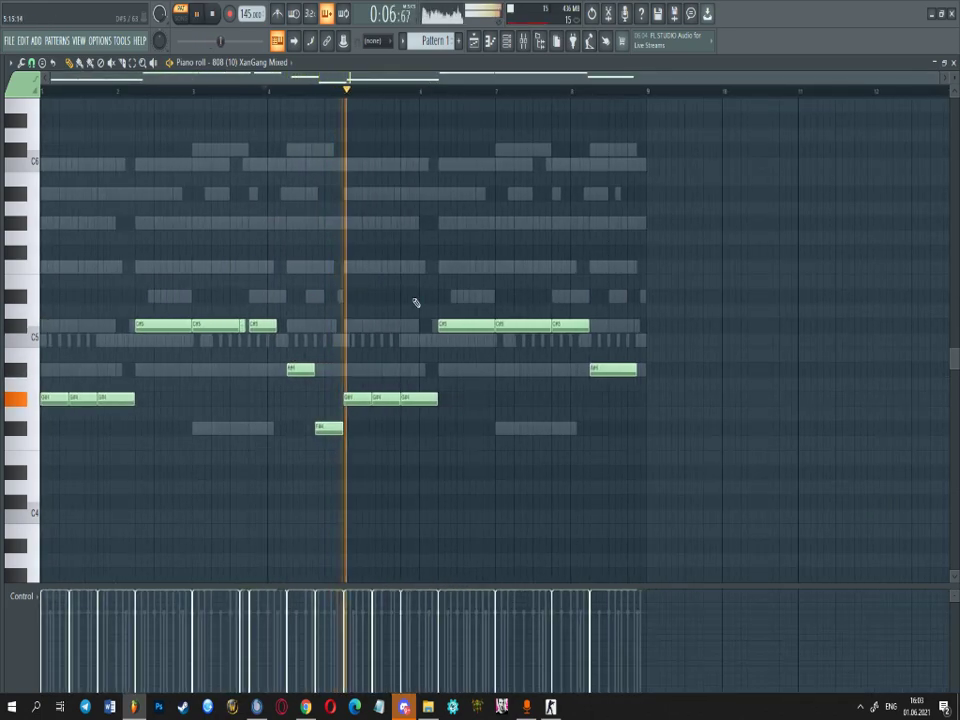
- Raise the last 808 note of bar 4 to G#4 and lower the three G#4 notes from bar 5 to F#4
left_click_drag(331, 428, 357, 441)
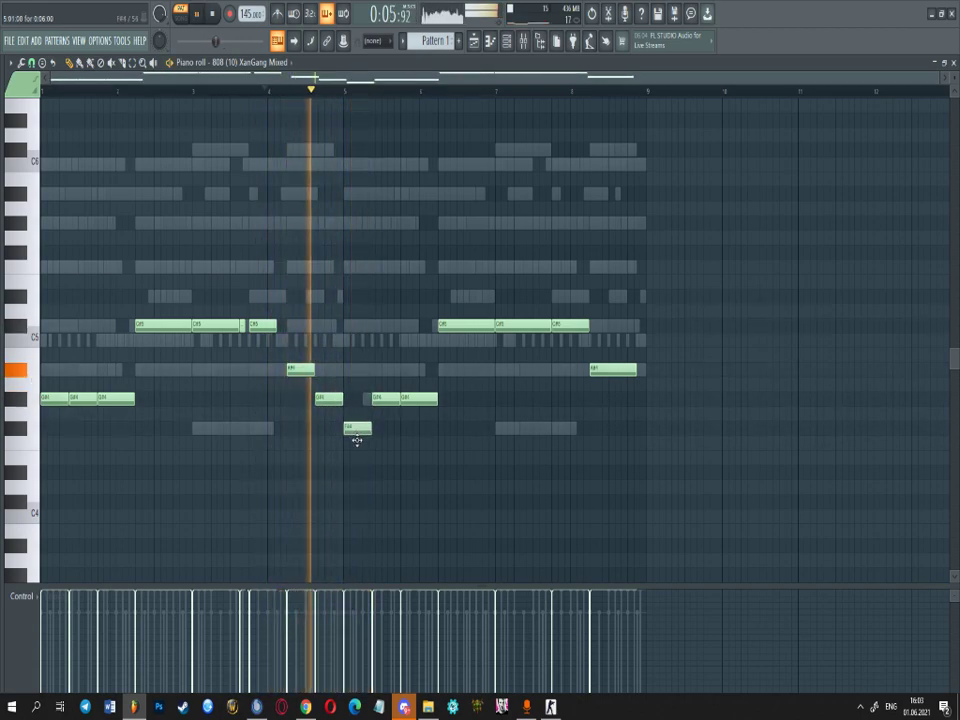
scroll(373, 420, "up", 3)
scroll(406, 426, "down", 3)
scroll(406, 426, "down", 1)
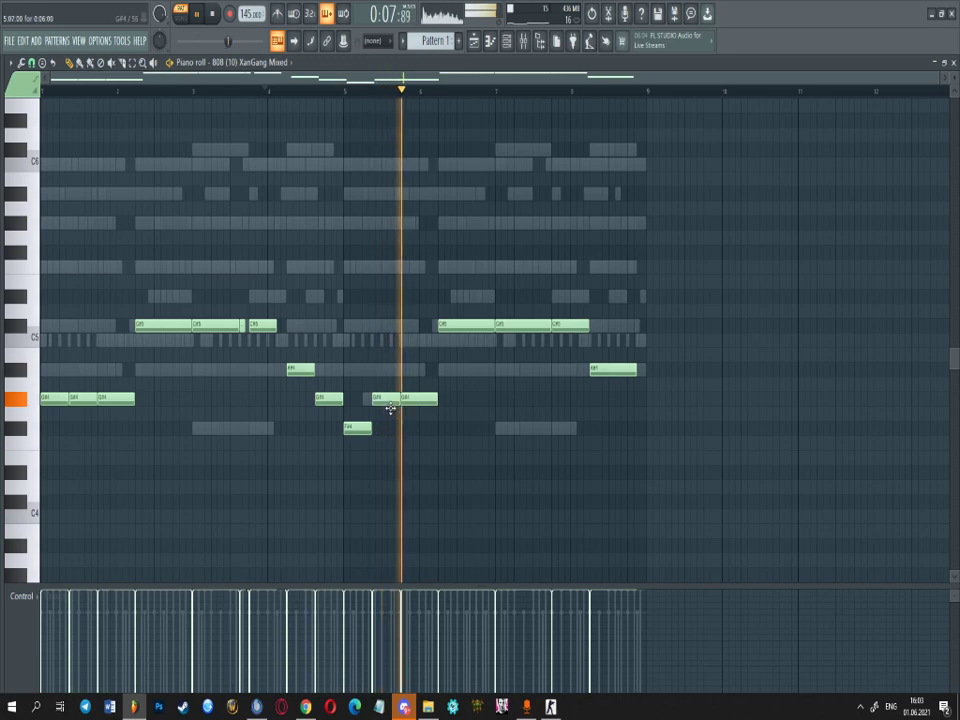
left_click_drag(422, 406, 426, 443)
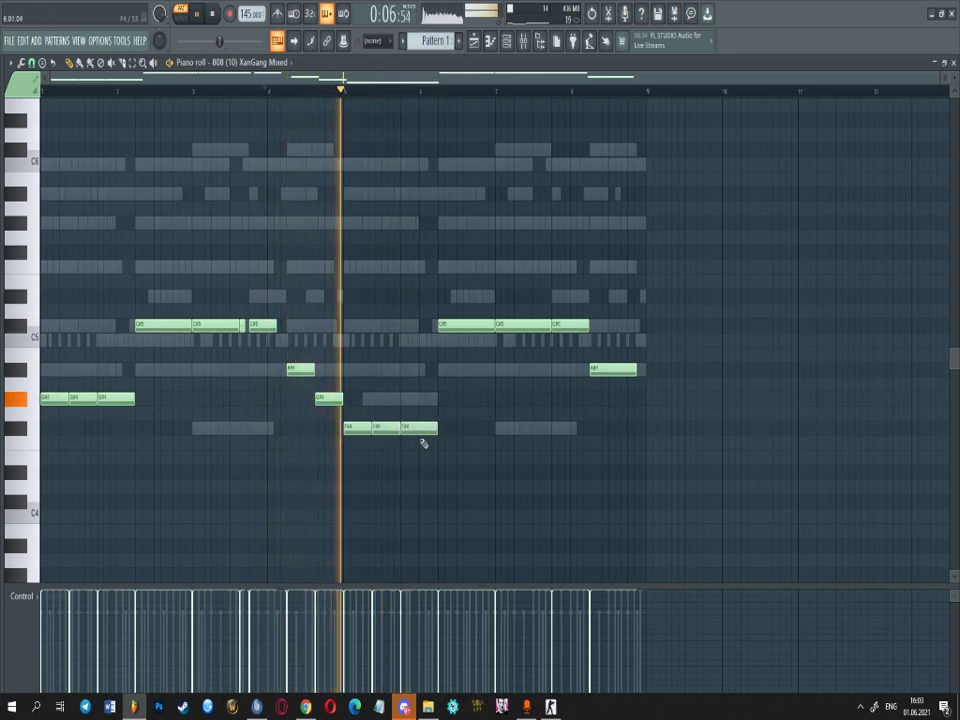
- Add a short D#5 808 note at the very end of bar 8
scroll(456, 381, "up", 2)
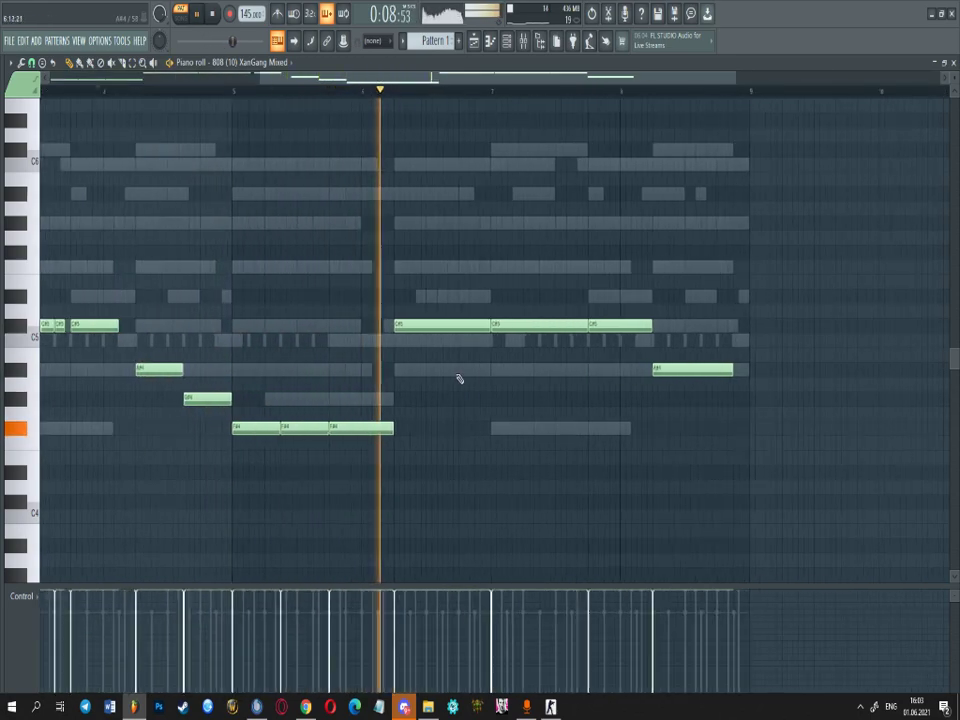
scroll(456, 349, "up", 2)
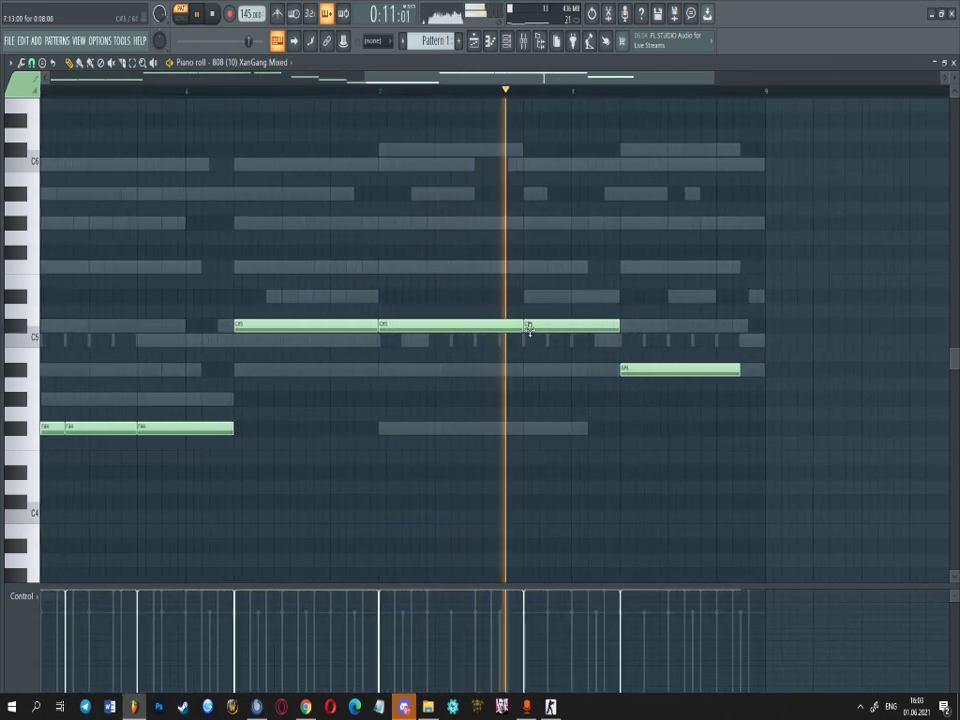
left_click(766, 298)
left_click_drag(838, 299, 757, 315)
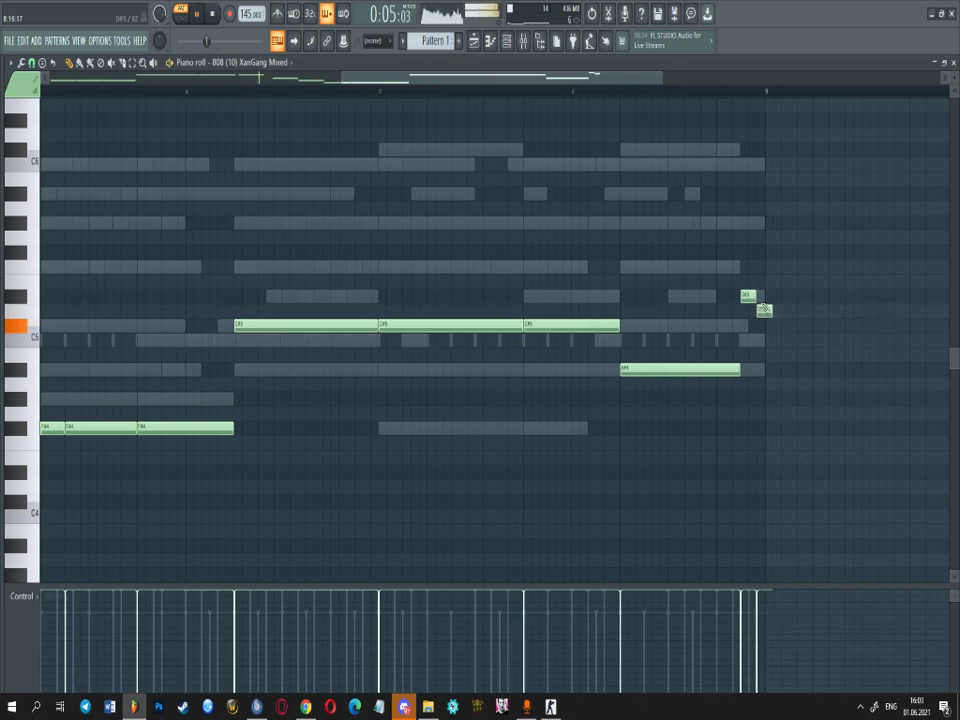
scroll(500, 180, "down", 2)
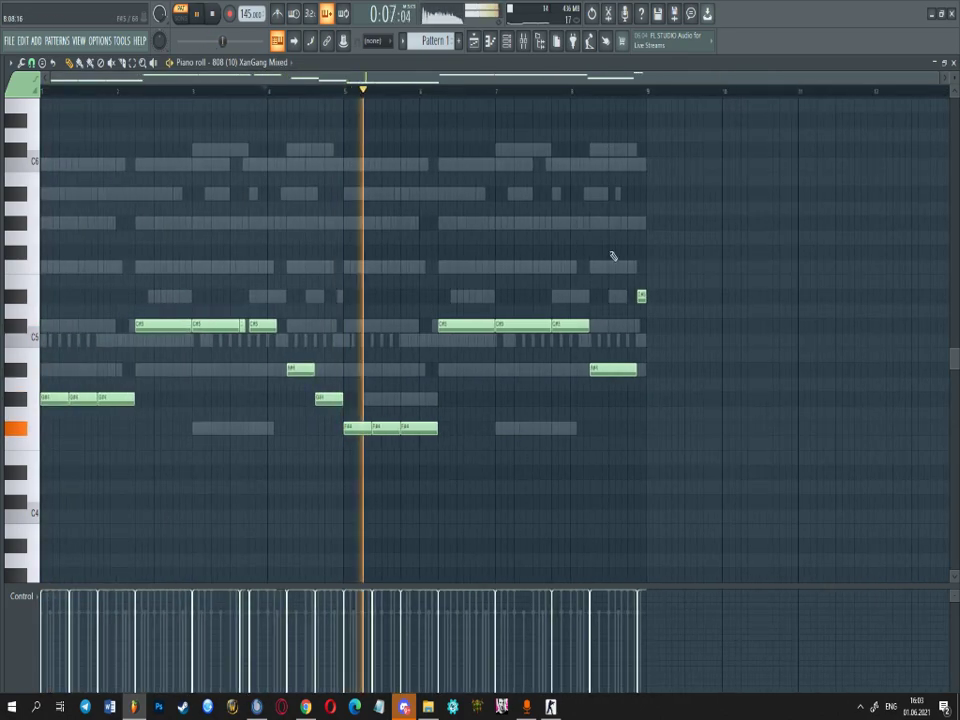
scroll(659, 290, "down", 2)
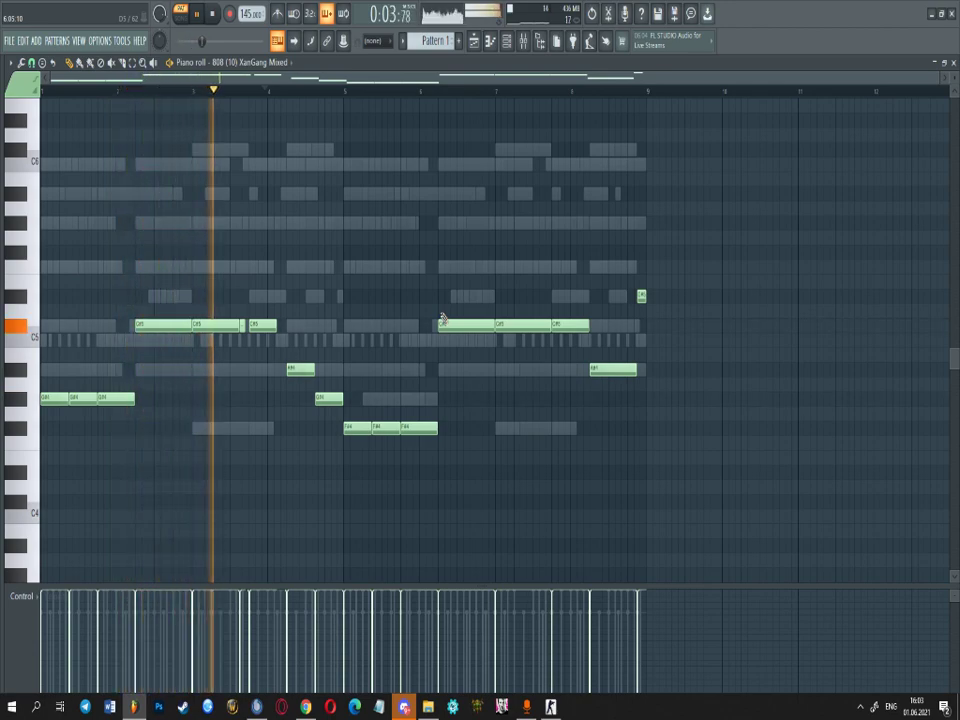
- Raise the short C#5 808 note near the end of bar 3 and the C#5 note after it to D#5
scroll(182, 332, "up", 3)
left_click_drag(242, 314, 340, 295)
left_click(81, 90)
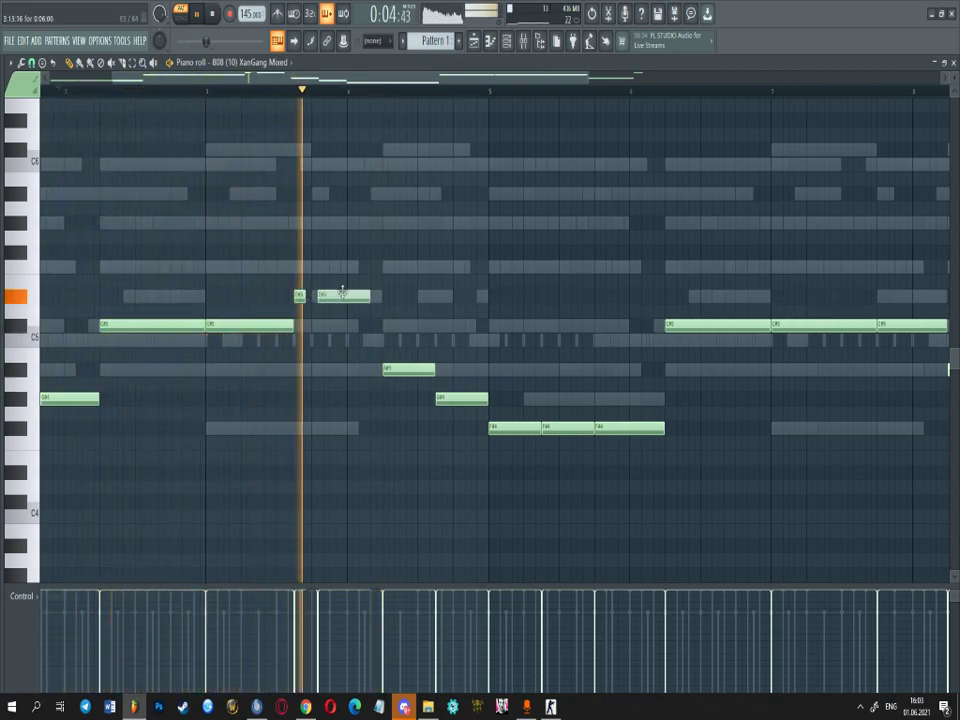
left_click(100, 91)
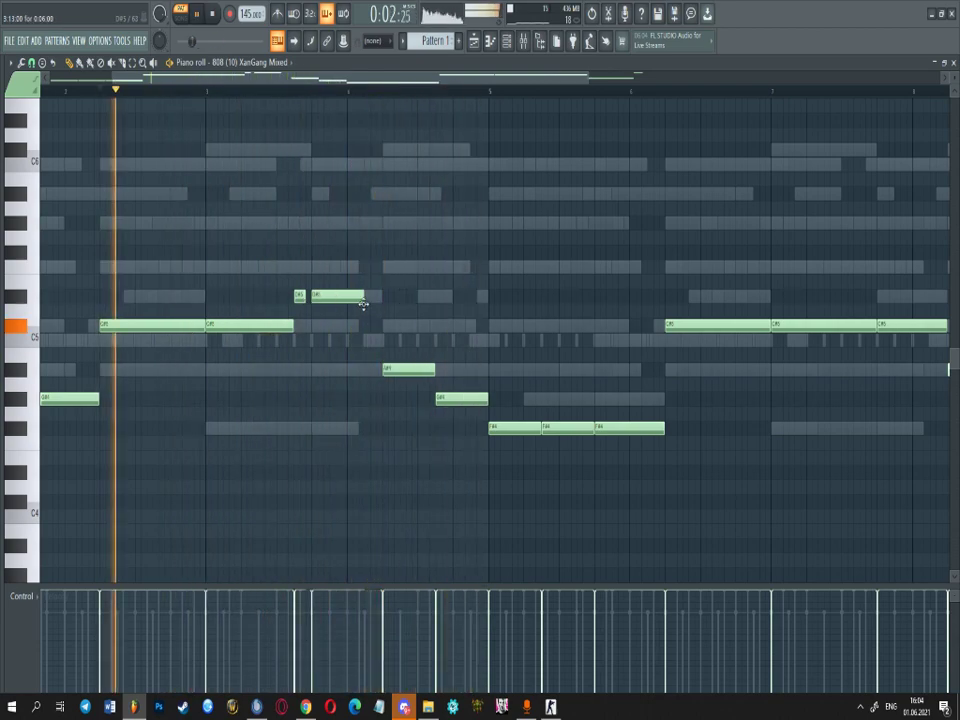
scroll(364, 305, "down", 3, "ctrl")
left_click(212, 13)
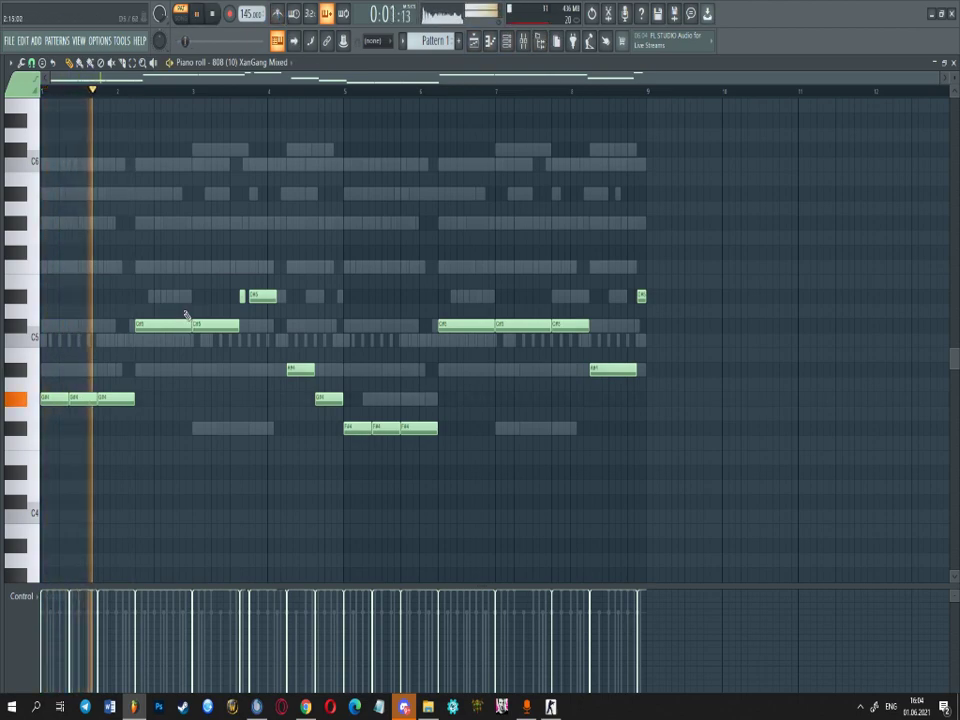
- Raise the 808 note at 2:05:00 to D#5 and lower the opening note of bar 3 to G#4
scroll(205, 339, "up", 2, "ctrl")
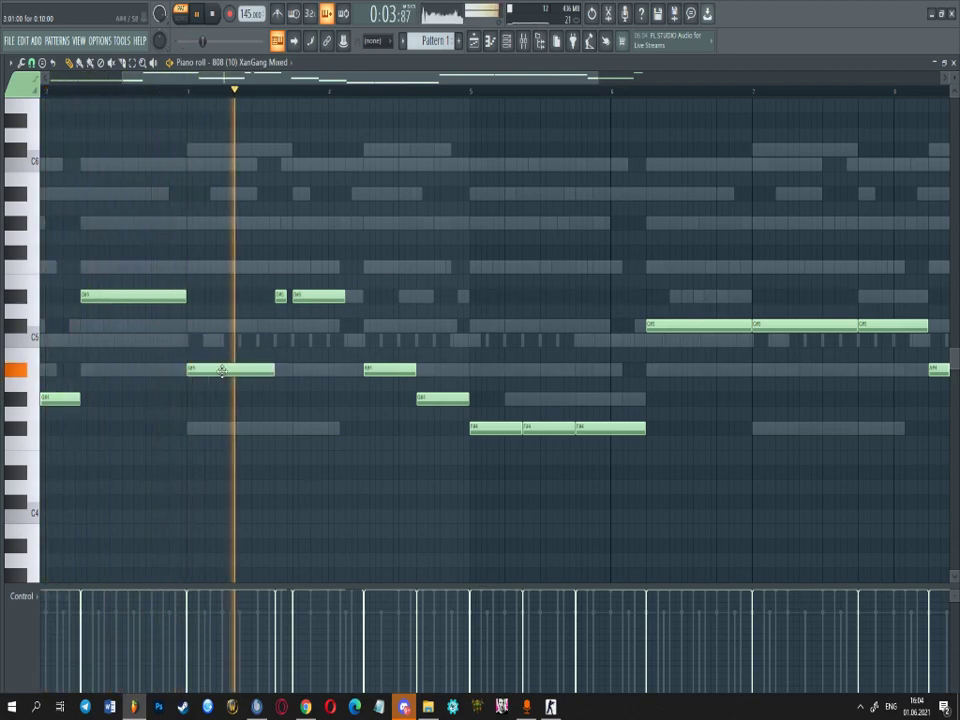
left_click_drag(222, 399, 226, 400)
key("space")
scroll(242, 400, "down", 2, "ctrl")
scroll(69, 336, "up", 3, "ctrl")
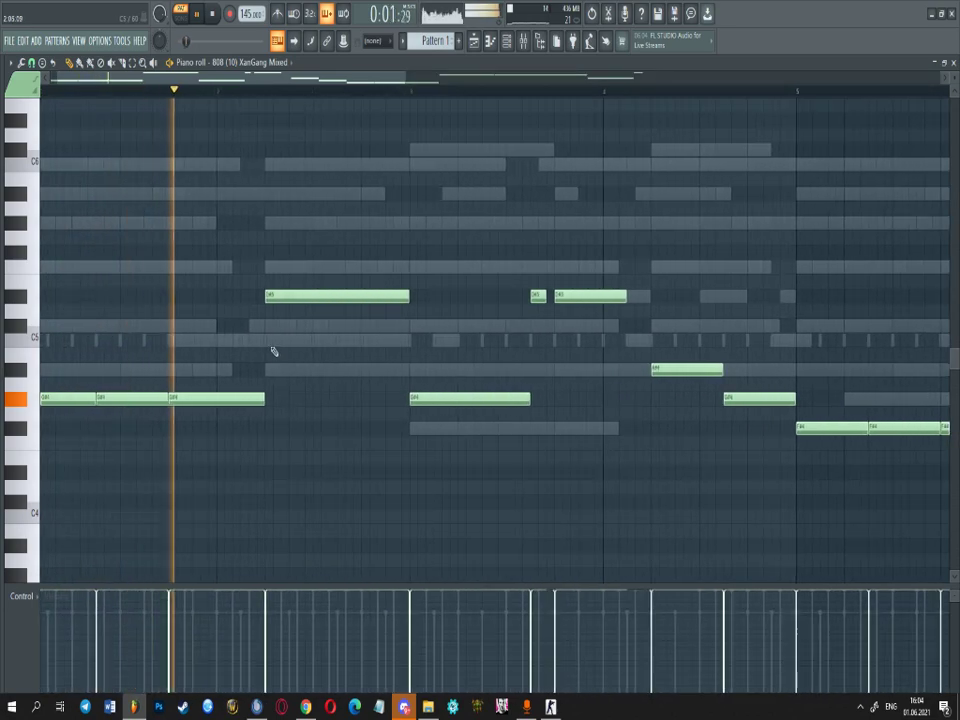
scroll(276, 350, "down", 2, "ctrl")
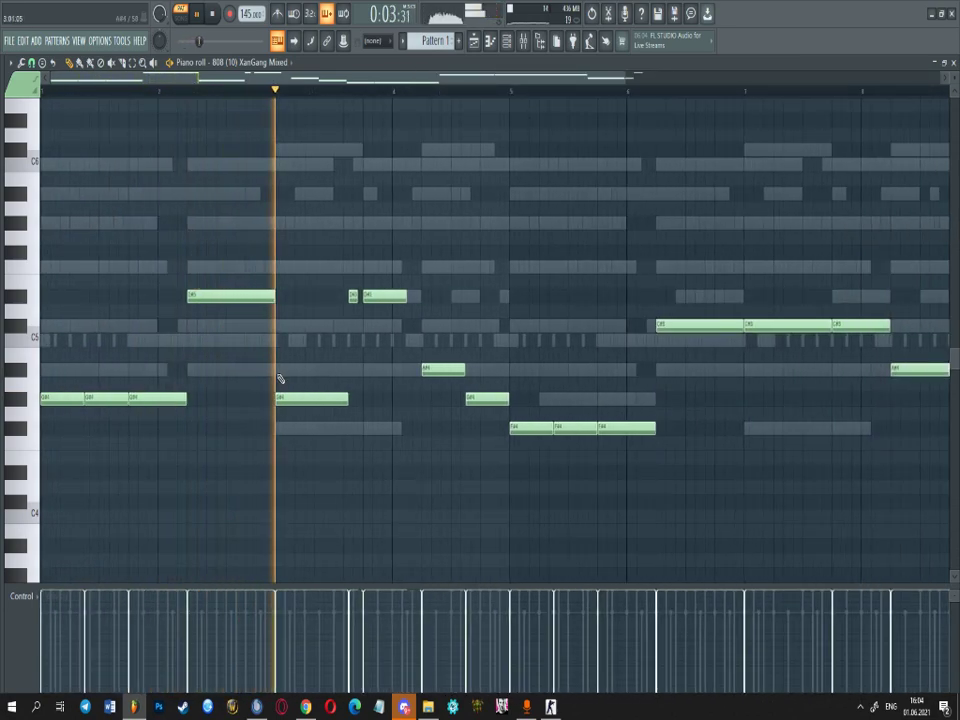
- Move the opening 808 note of bar 3 to C5 and lower the two D#5 notes after it to A#4
left_click_drag(323, 400, 323, 372)
key("space")
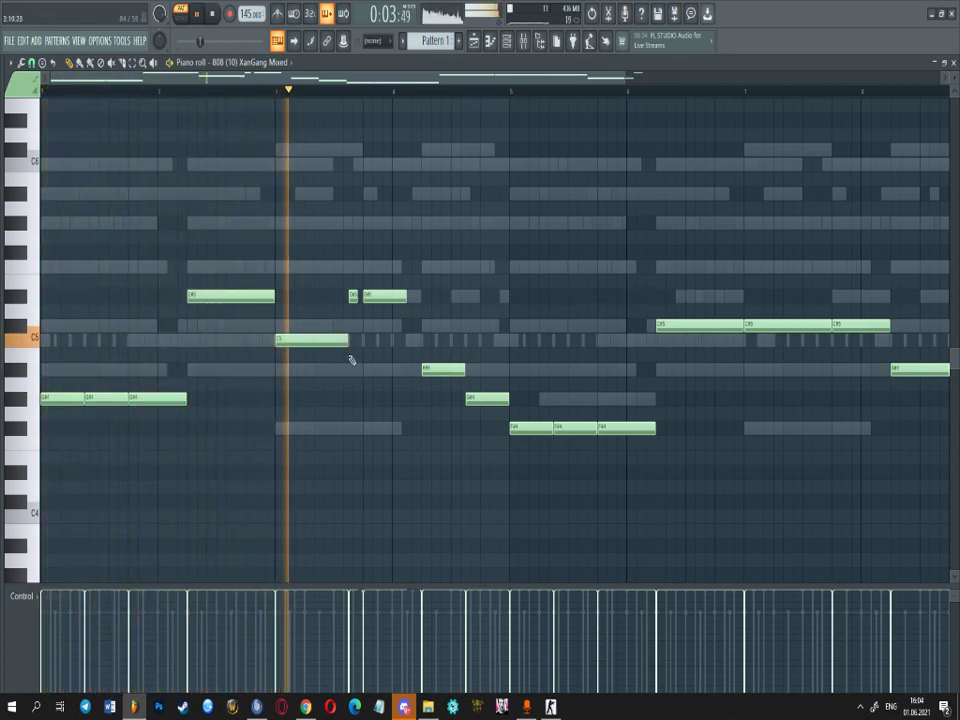
left_click_drag(354, 300, 352, 352)
key("space")
key("space")
left_click_drag(380, 301, 381, 371)
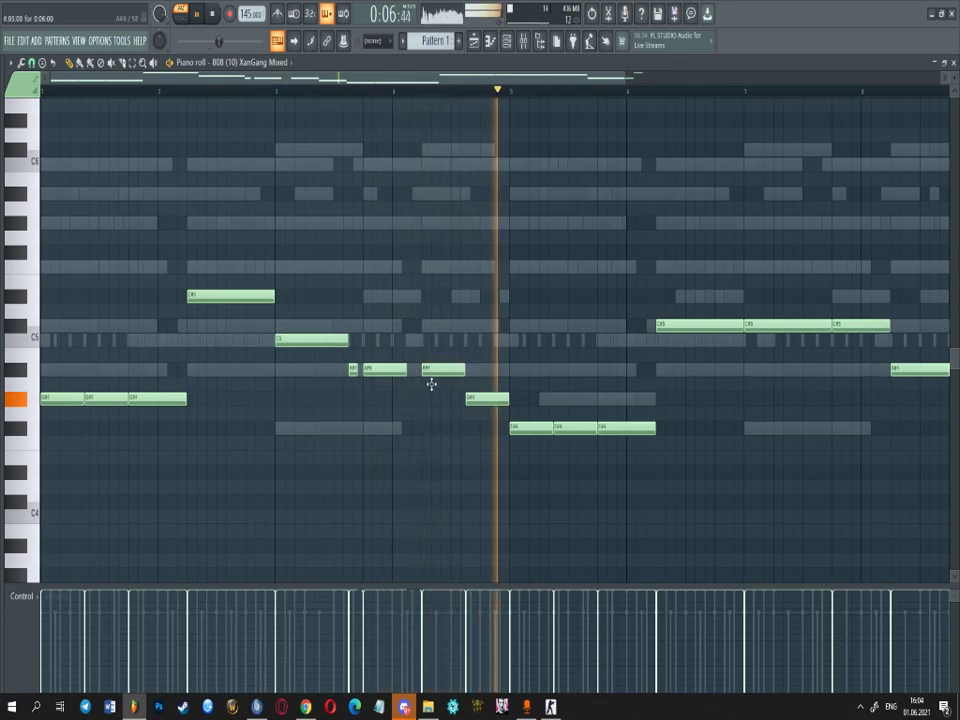
scroll(512, 424, "down", 2, "ctrl")
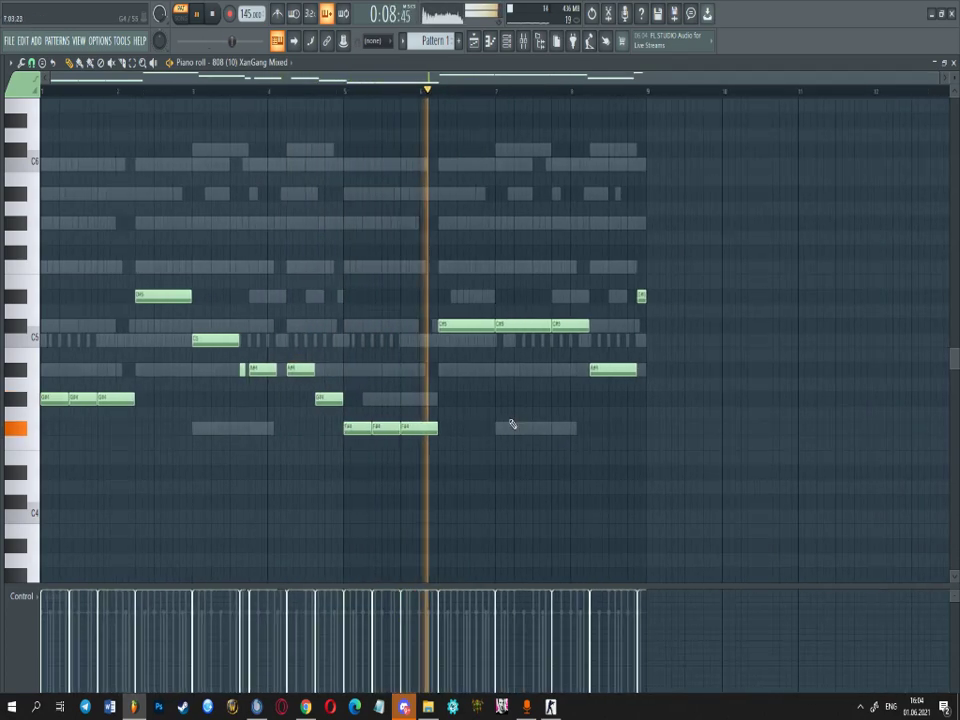
- Raise the 808 note at 6:05:00 to D#5 and place the opening note of bar 7 on C5, shortened to 0:08:00
key("space")
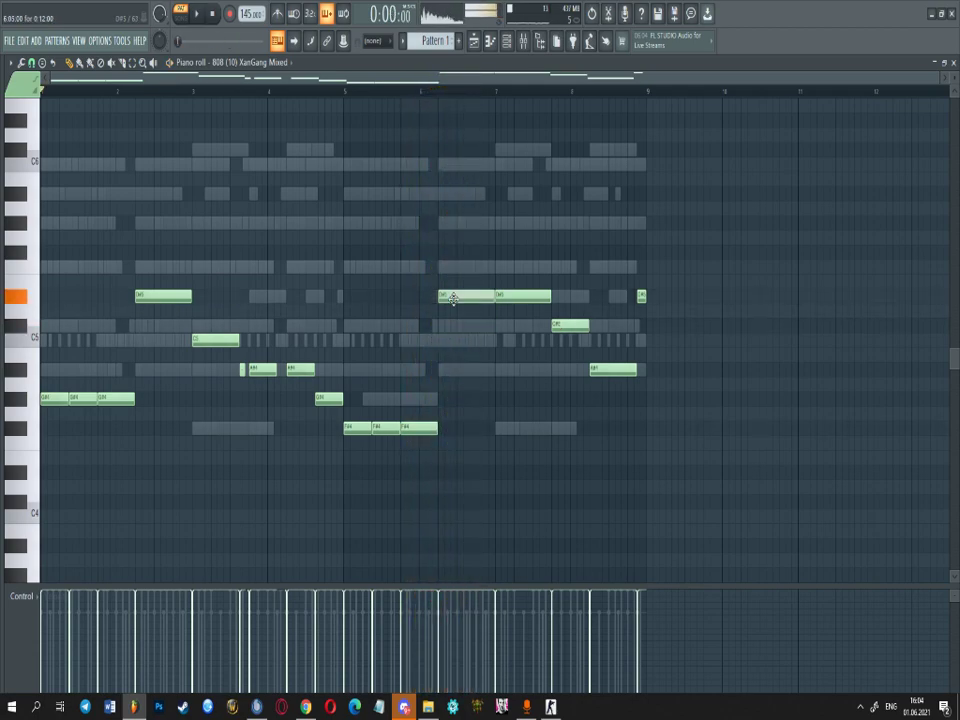
left_click(429, 88)
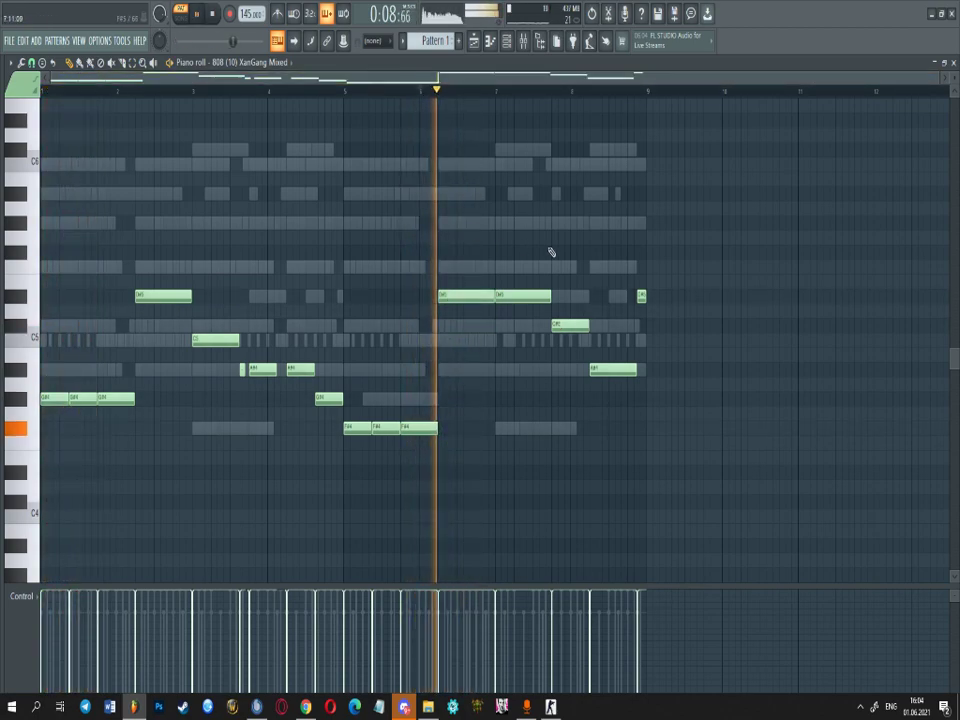
left_click_drag(510, 298, 540, 346)
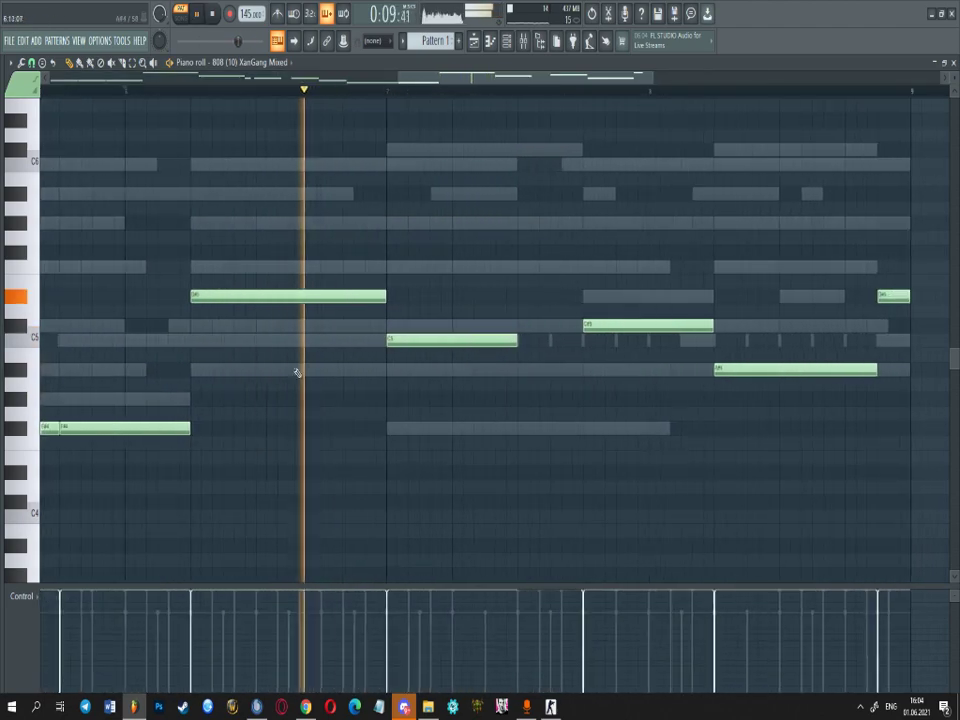
- Add a short D5 808 note at 7:11:00 and lower the note at 7:13:00 to C5
scroll(562, 362, "up", 4)
key("space")
left_click(515, 326)
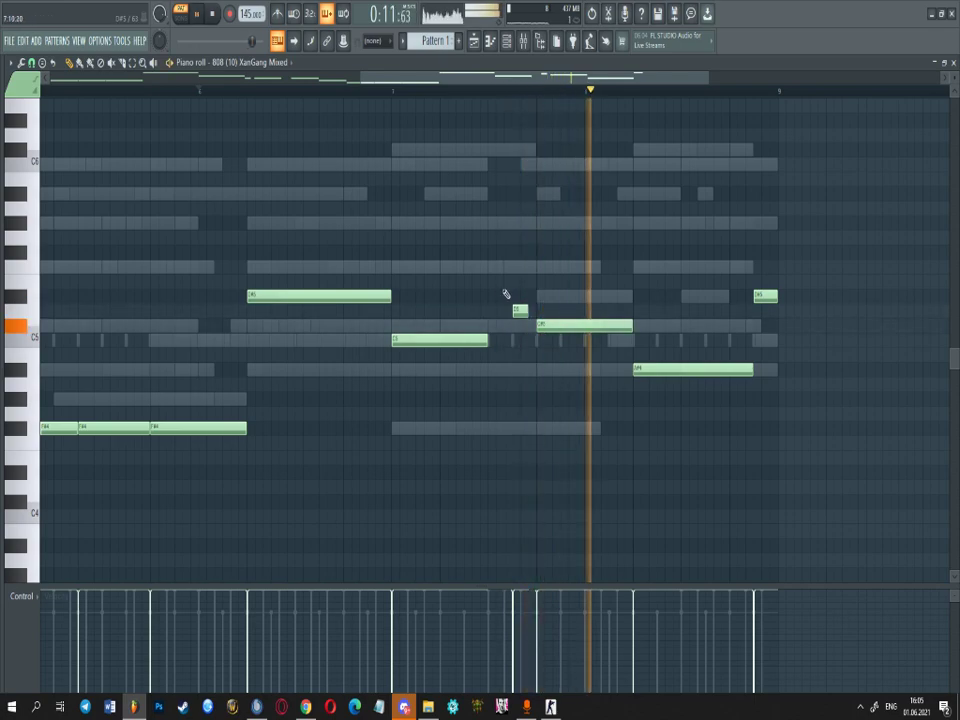
scroll(566, 330, "down", 4)
scroll(560, 345, "up", 4)
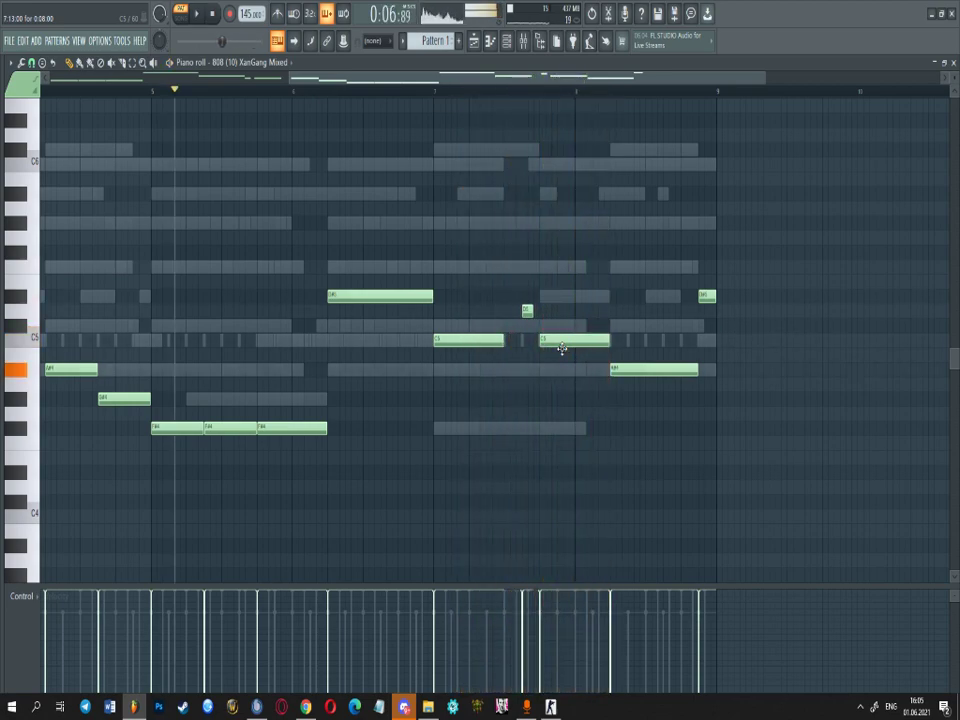
left_click(431, 91)
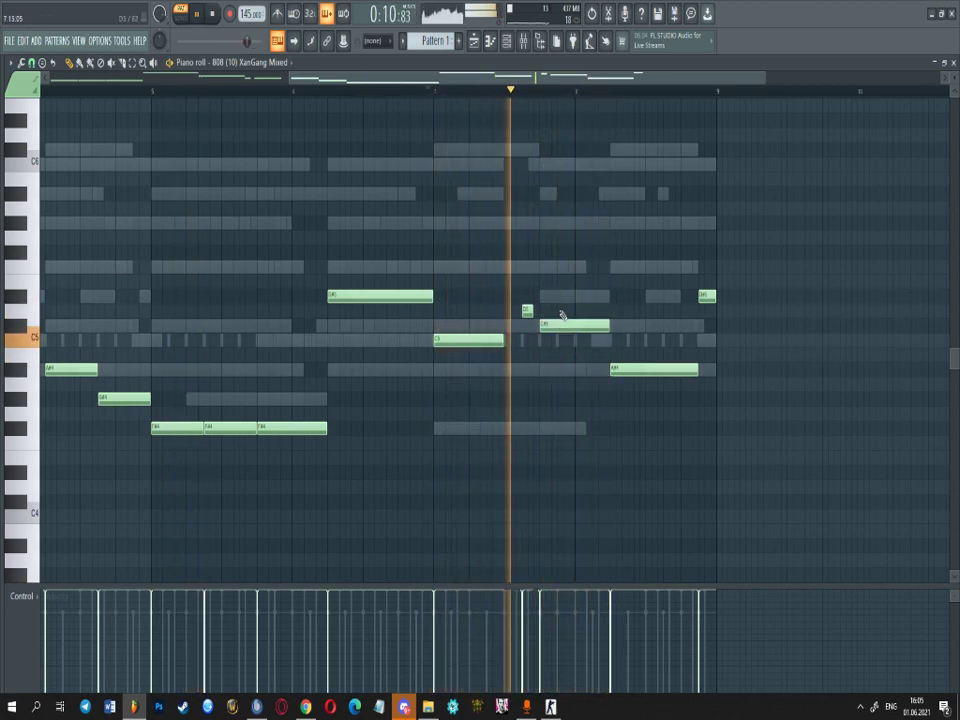
left_click_drag(584, 340, 583, 343)
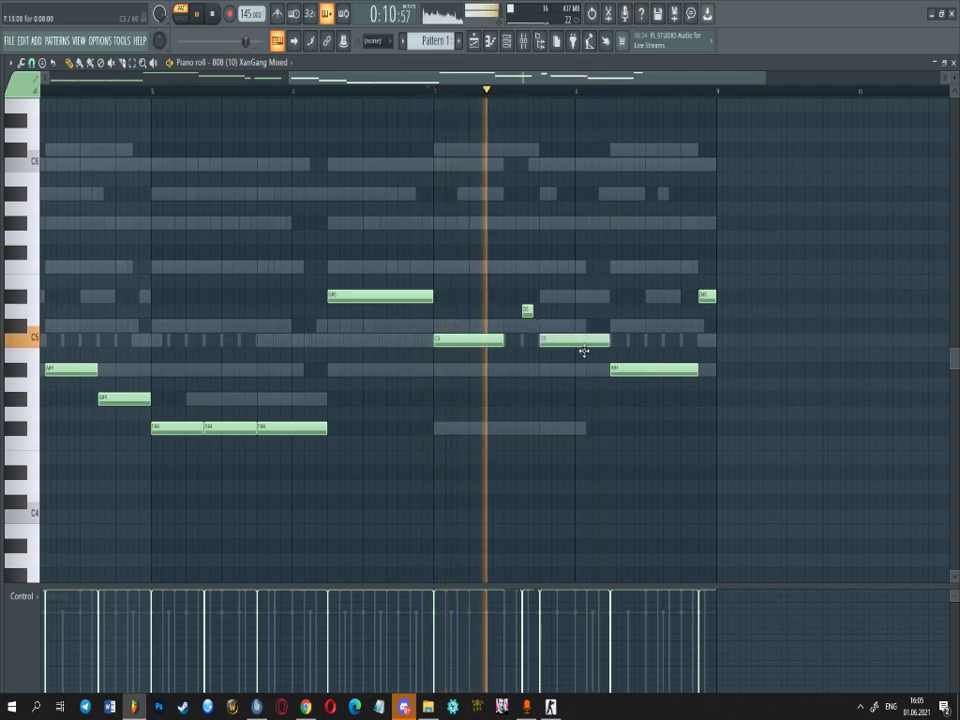
- Add a D#5 808 note at 8:11:00 reaching the last note, and shorten the A#4 note before it to end there
left_click(664, 296)
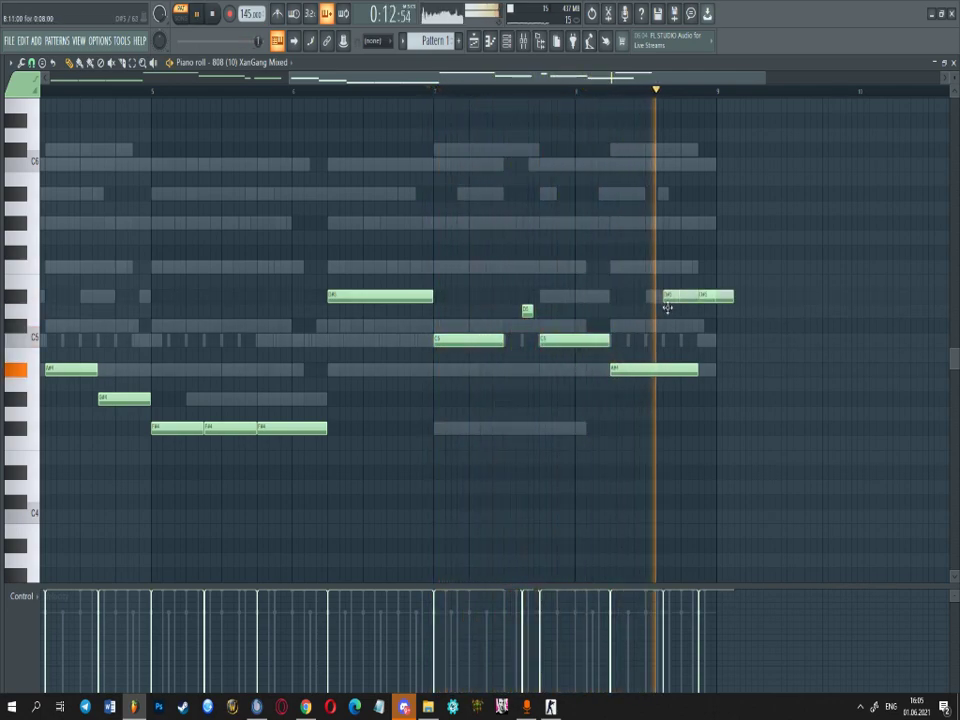
left_click_drag(726, 302, 709, 302)
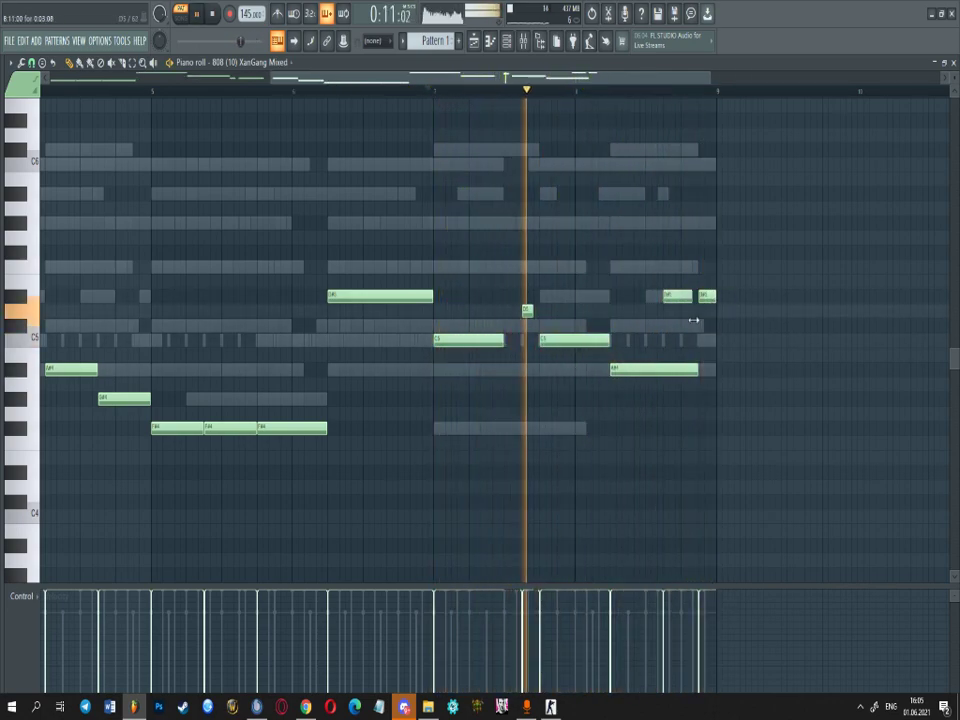
left_click_drag(707, 371, 669, 372)
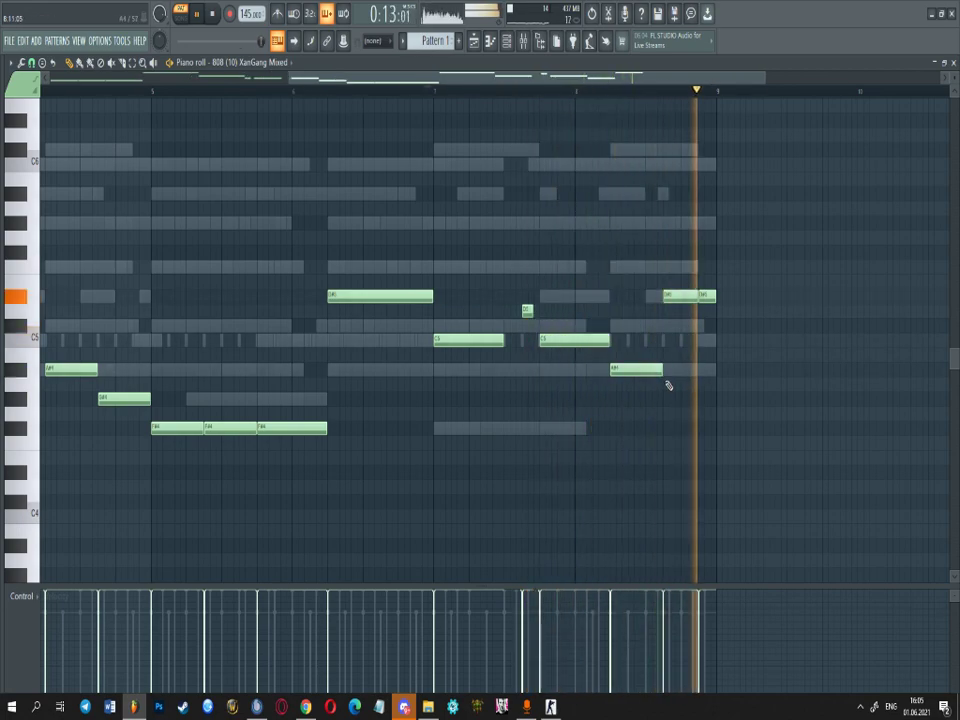
scroll(665, 375, "down", 4, "ctrl")
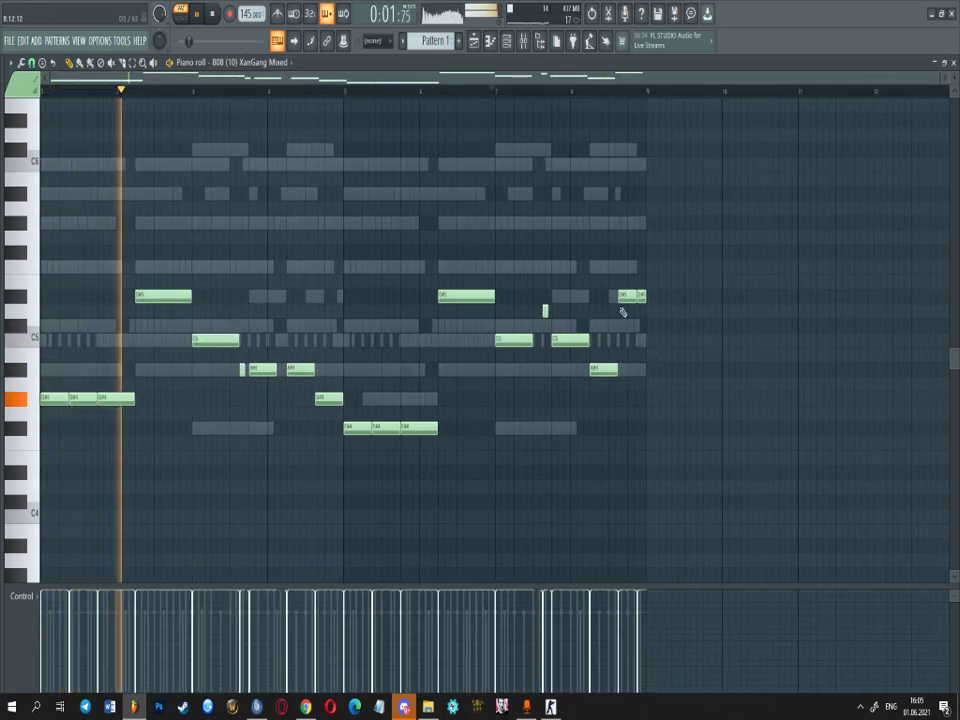
- Split Pattern 1 by channel so the playlist gets a separate pattern for every instrument
key("F6")
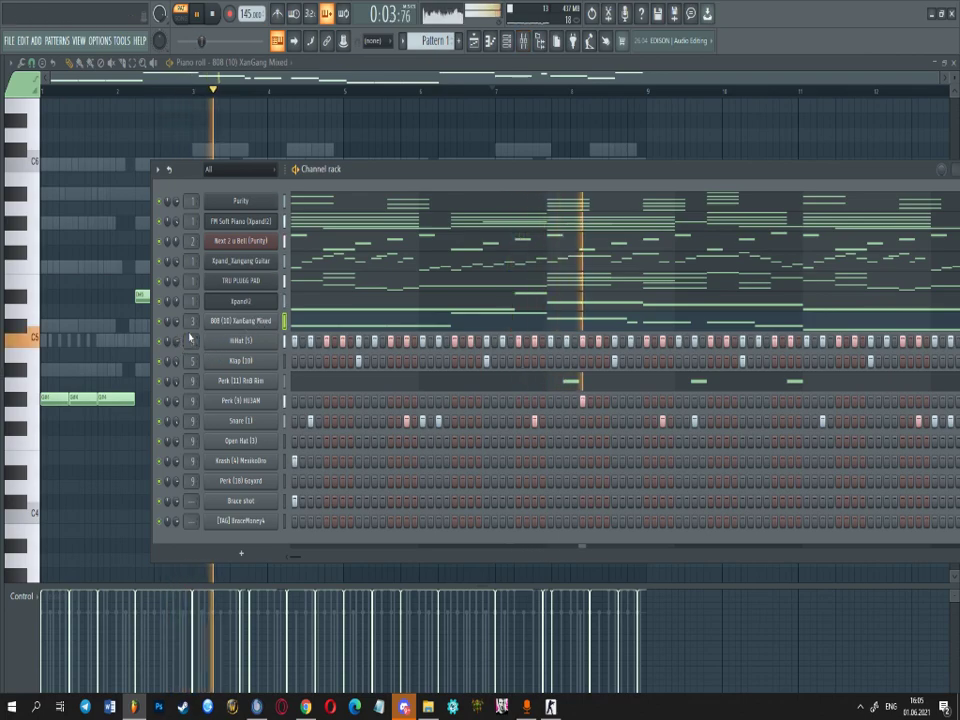
left_click(474, 41)
left_click(448, 41)
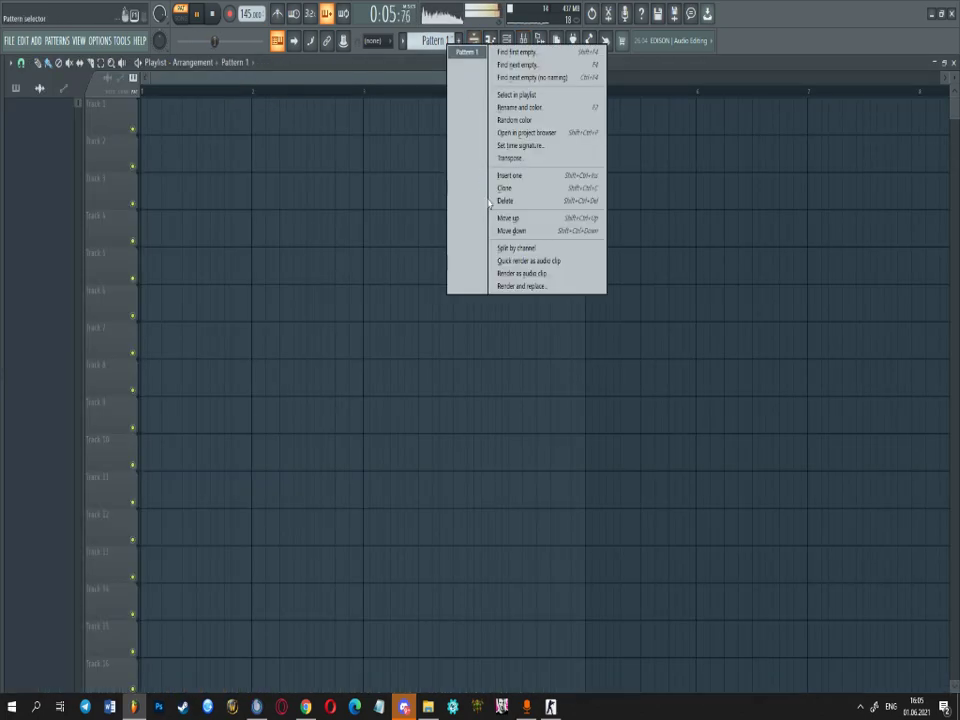
left_click(510, 248)
- Place Purity on Track 1 and FM Soft Piano on Track 2 from bar 1, and switch playback to song mode
left_click(225, 129)
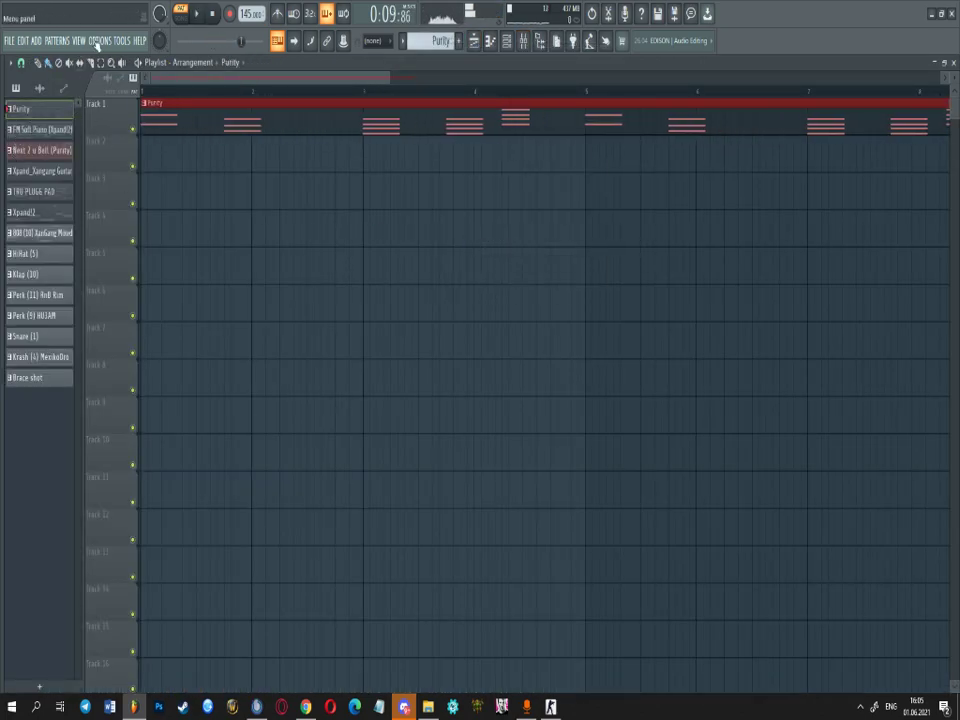
left_click(182, 18)
left_click(50, 133)
left_click_drag(204, 158, 210, 160)
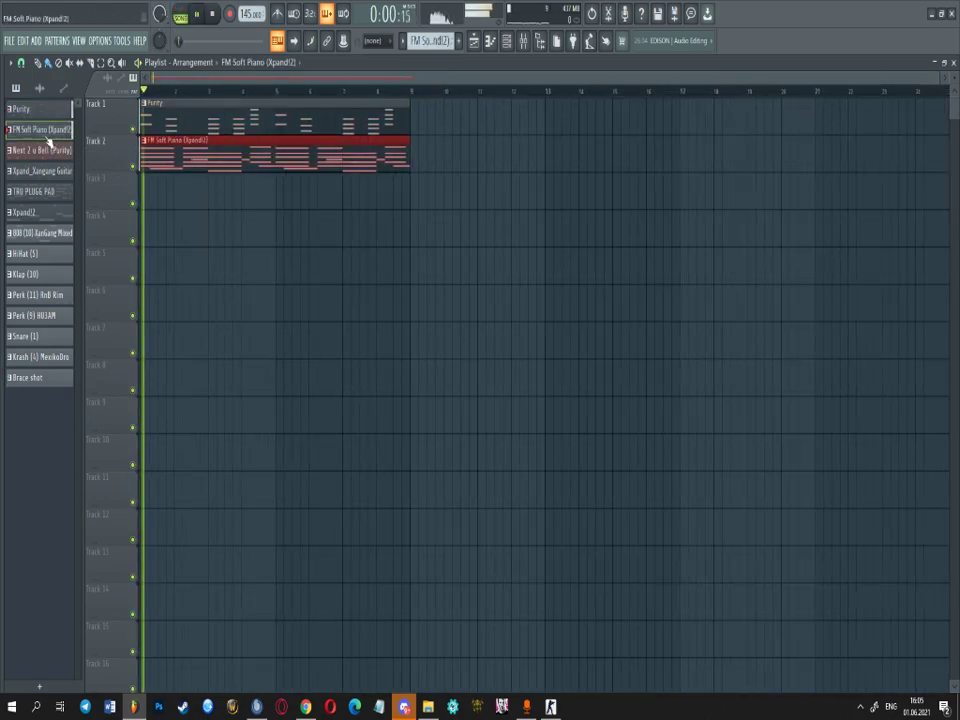
- Place Next 2 u Bell on Track 3 from bar 9 and Xpand_Xangang Guitar on Track 4 from bar 2 to bar 9
left_click_drag(46, 152, 449, 216)
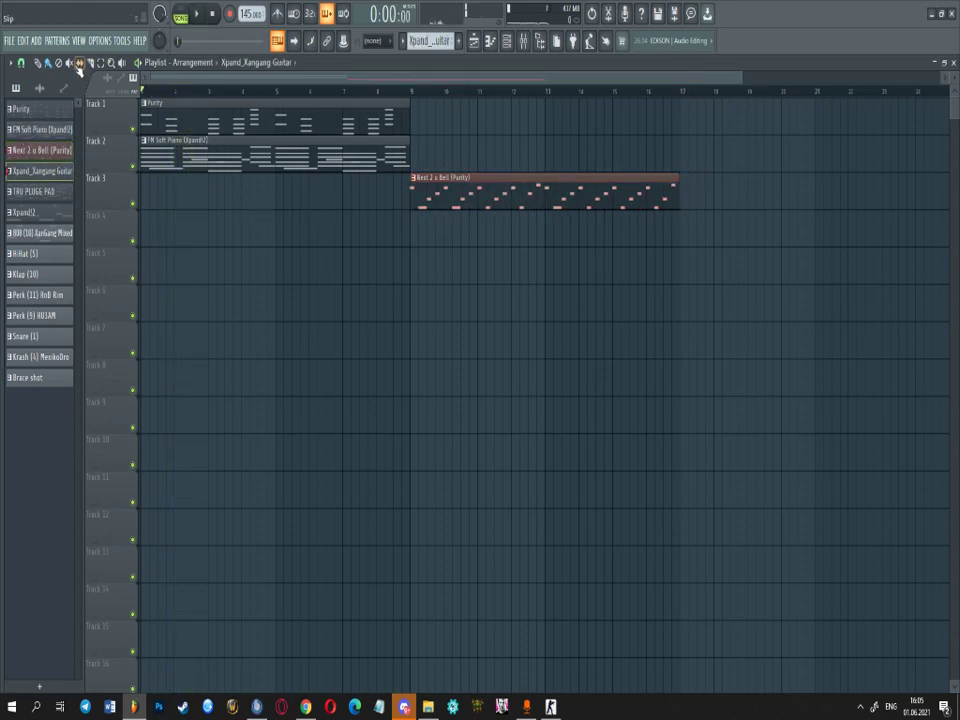
left_click(283, 240)
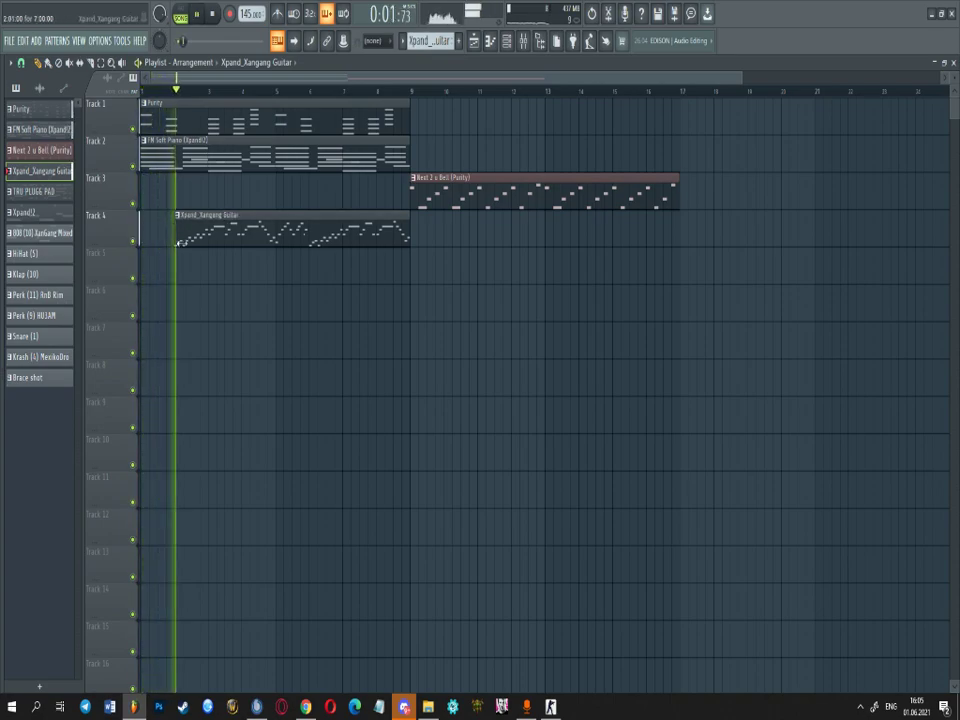
- Place the TRU PLUGG PAD pattern on Track 5 from bar 1
left_click_drag(17, 201, 141, 282)
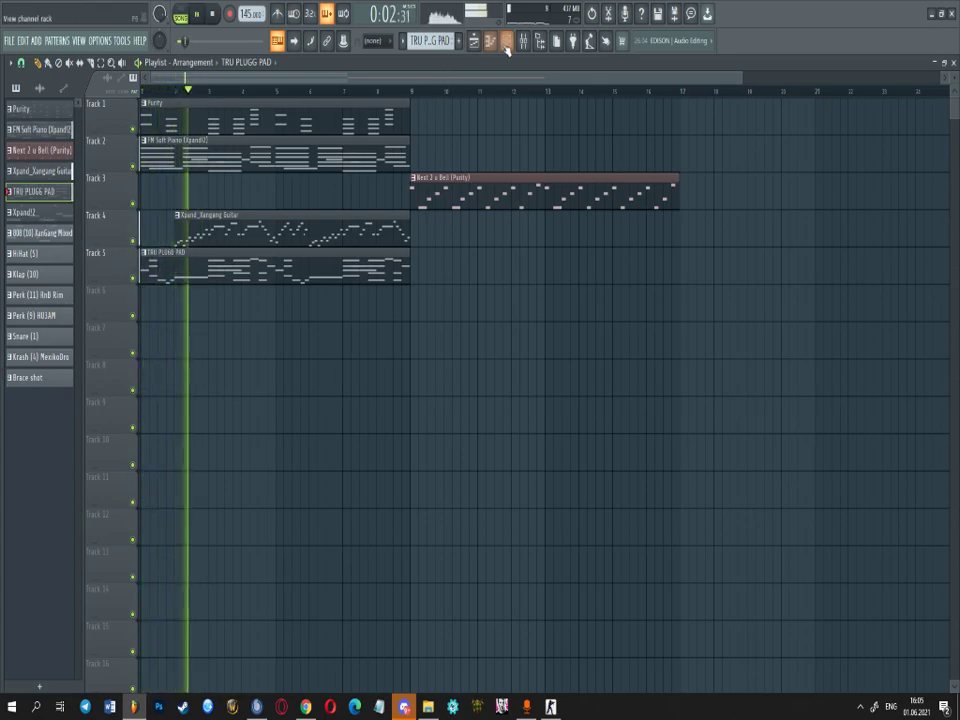
left_click(506, 43)
key("space")
key("F6")
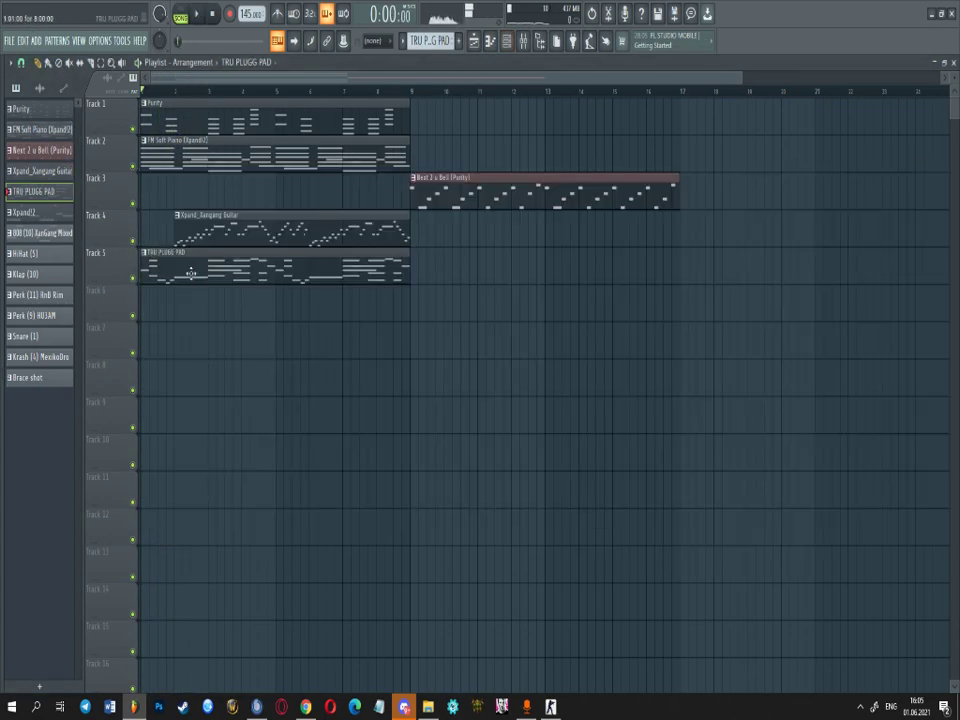
- Place Xpand!2 on Track 6 from bar 9 and the 808 (10) XanGang Mixed on Track 7 from bar 11 to bar 17
left_click_drag(58, 219, 424, 317)
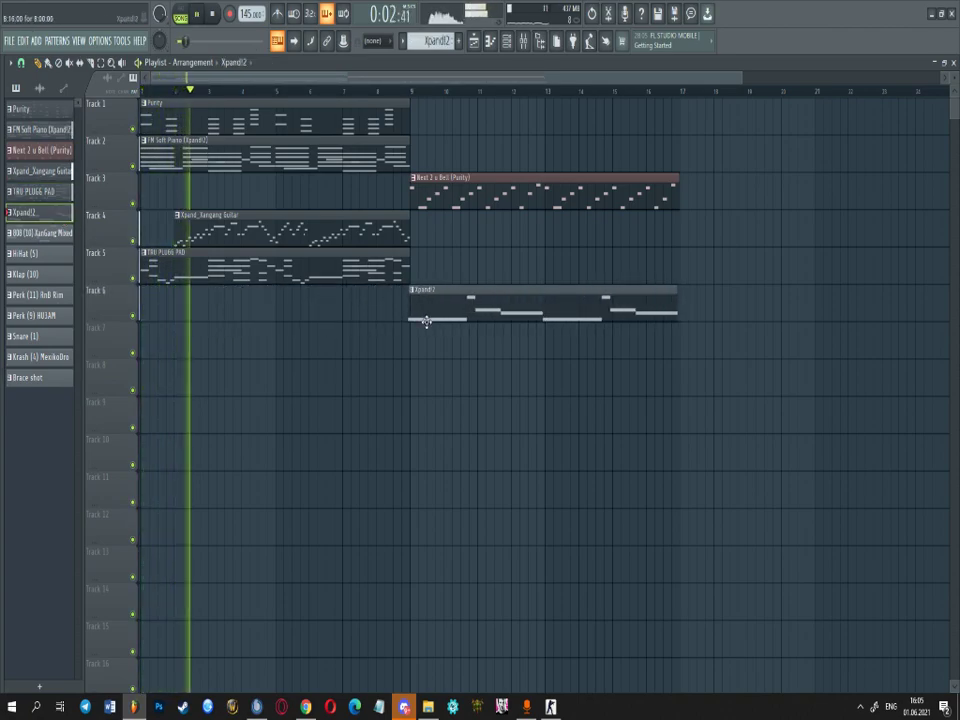
left_click_drag(37, 243, 478, 350)
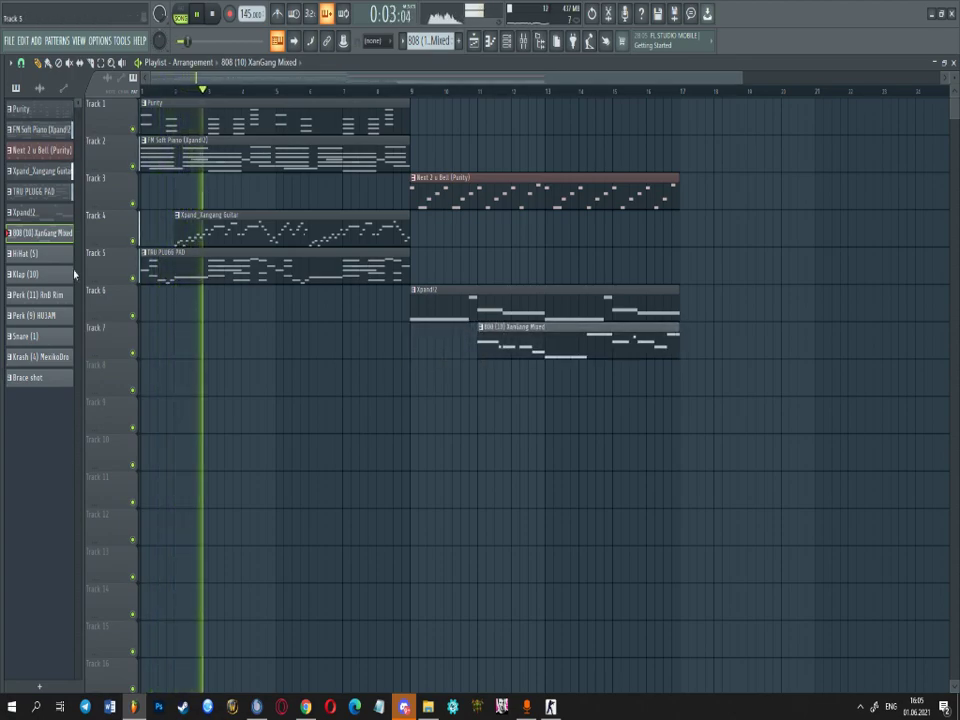
left_click(21, 63)
left_click(39, 241)
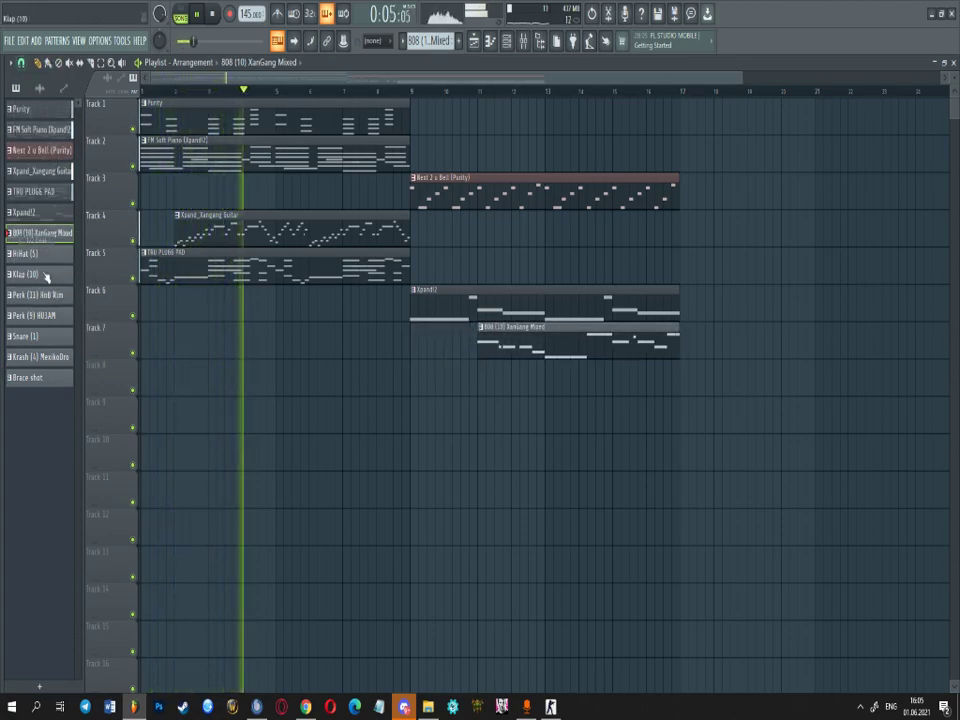
- Place the HiHat (5) pattern on Track 8 and the Klap (10) pattern on Track 9, both from bar 9
left_click(40, 254)
left_click(447, 383)
left_click(30, 274)
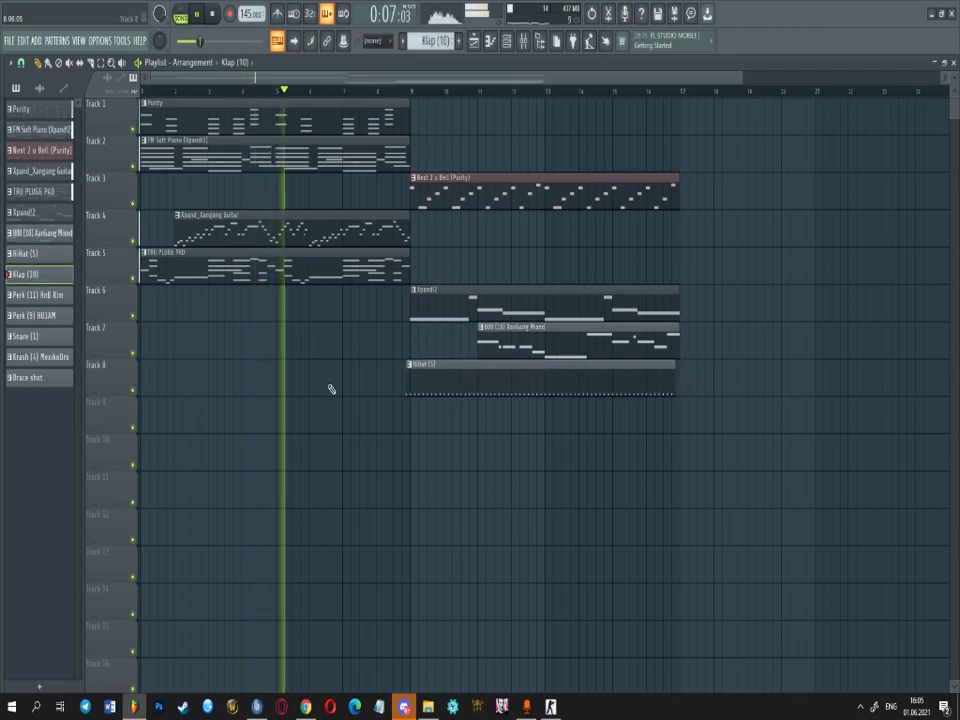
left_click(415, 423)
- Place Perk (11) RnB Rim on Track 10 and Krash (4) MexikoDro on Track 11, both from bar 9 to bar 17
left_click(60, 296)
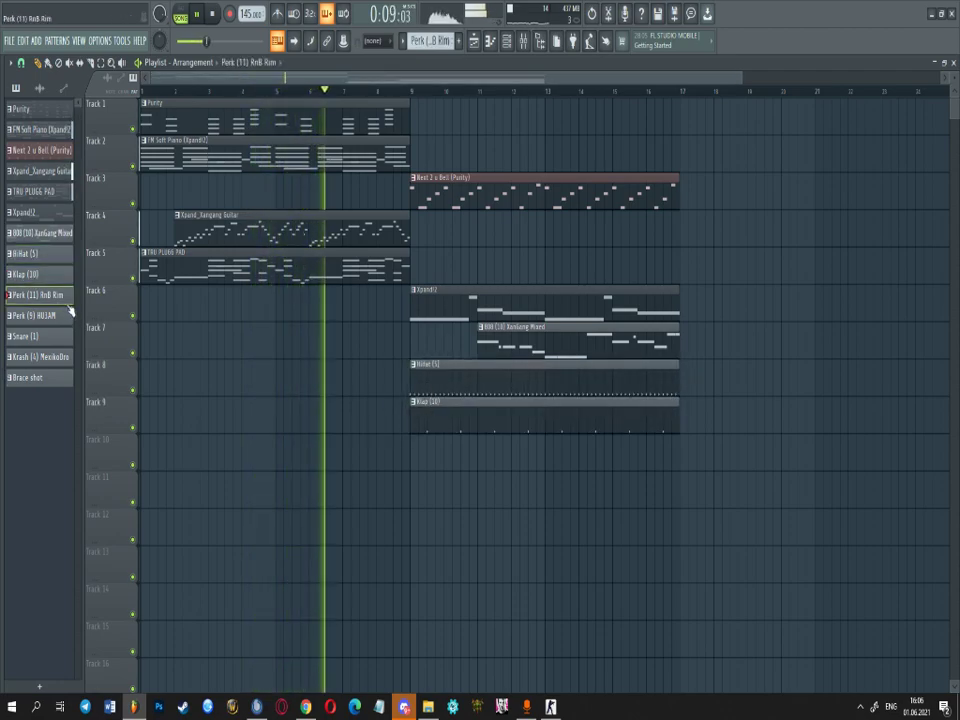
left_click(410, 454)
left_click(30, 357)
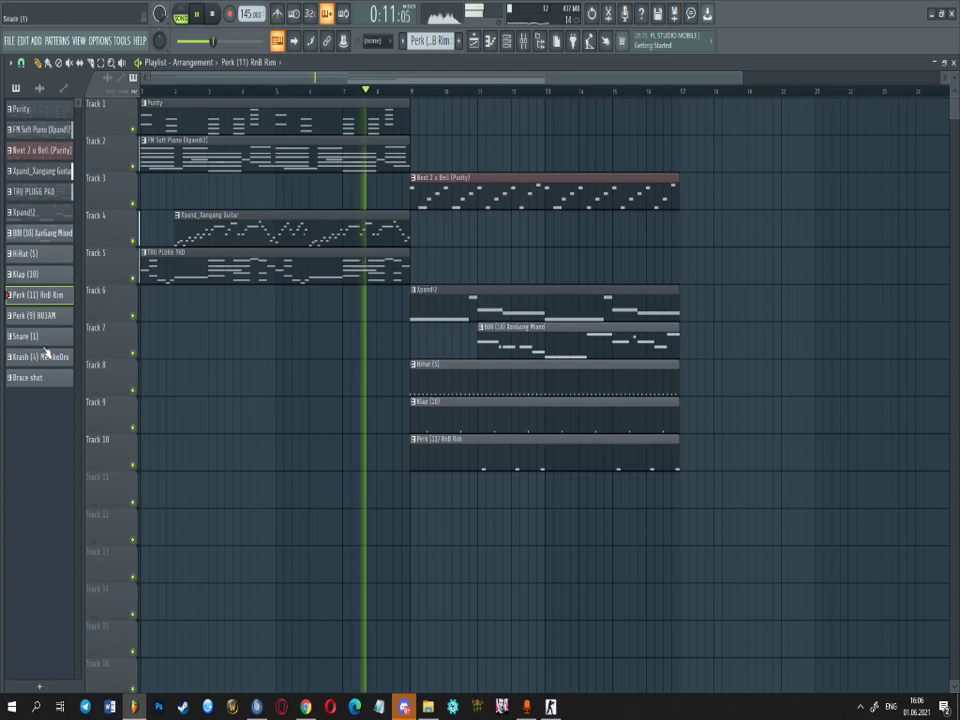
left_click(430, 495)
left_click_drag(456, 495, 681, 497)
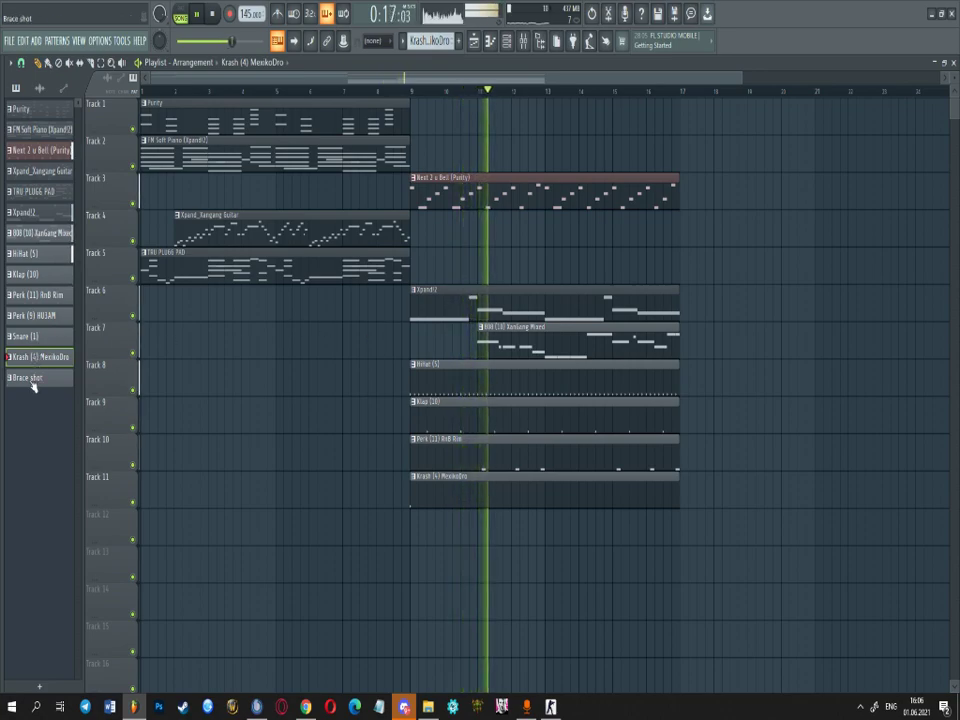
- Place the Snare (1) pattern on Track 12 from bar 9
left_click(35, 337)
left_click(420, 528)
left_click_drag(450, 538, 447, 538)
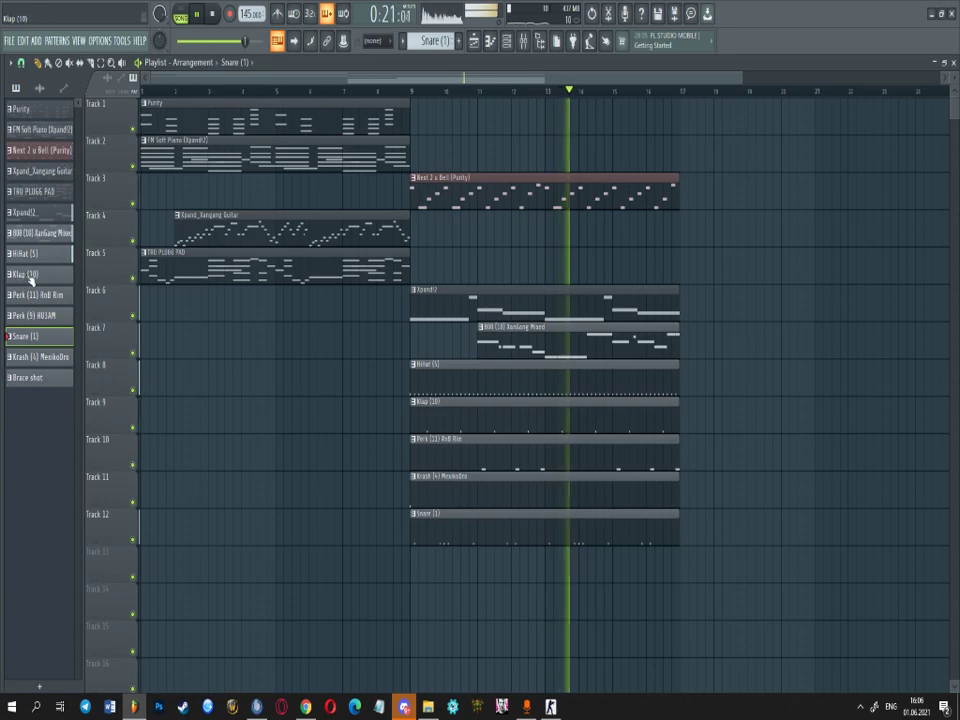
- Place Perk (9) HU3AM on Track 13 at bars 9 and 13, and another Perk (11) RnB Rim on Track 14 from bar 9
left_click(31, 320)
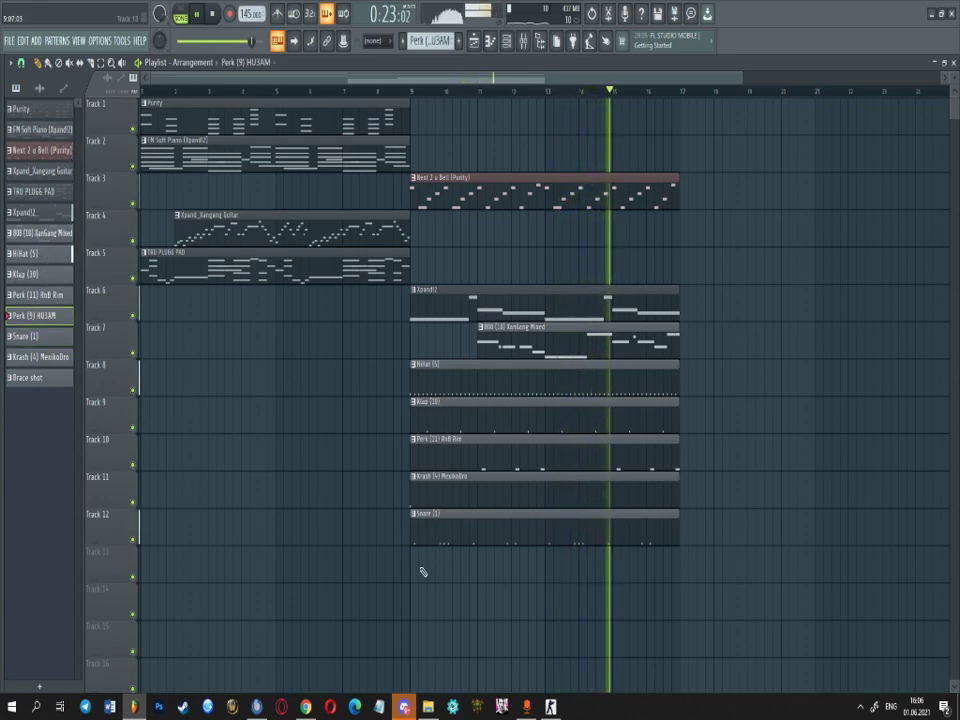
left_click(430, 572)
left_click(563, 573)
left_click(37, 295)
left_click(440, 607)
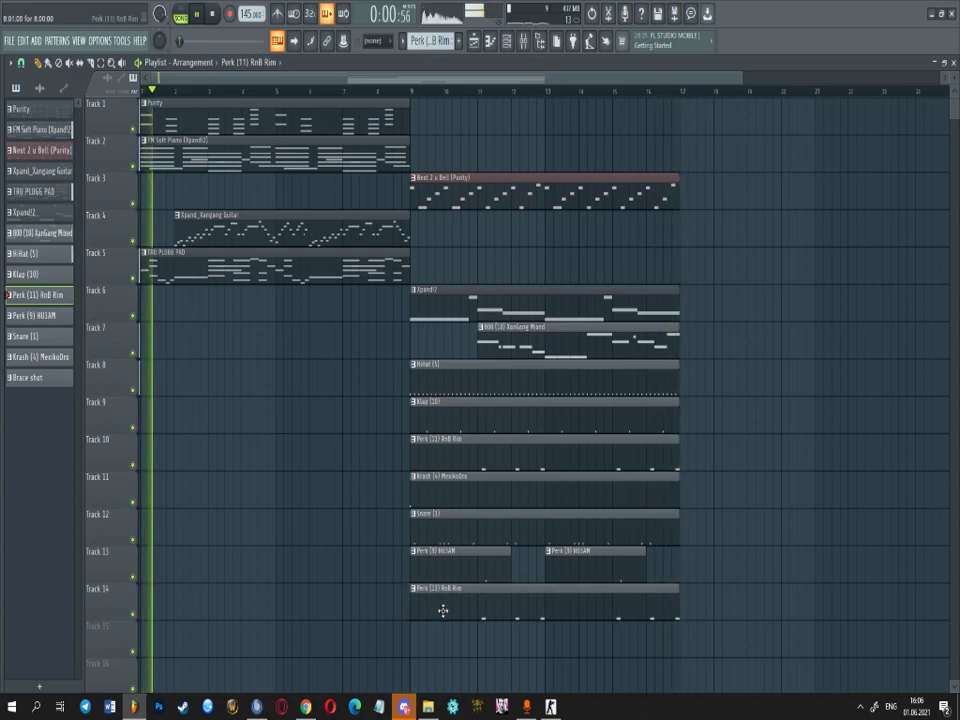
key("alt+z")
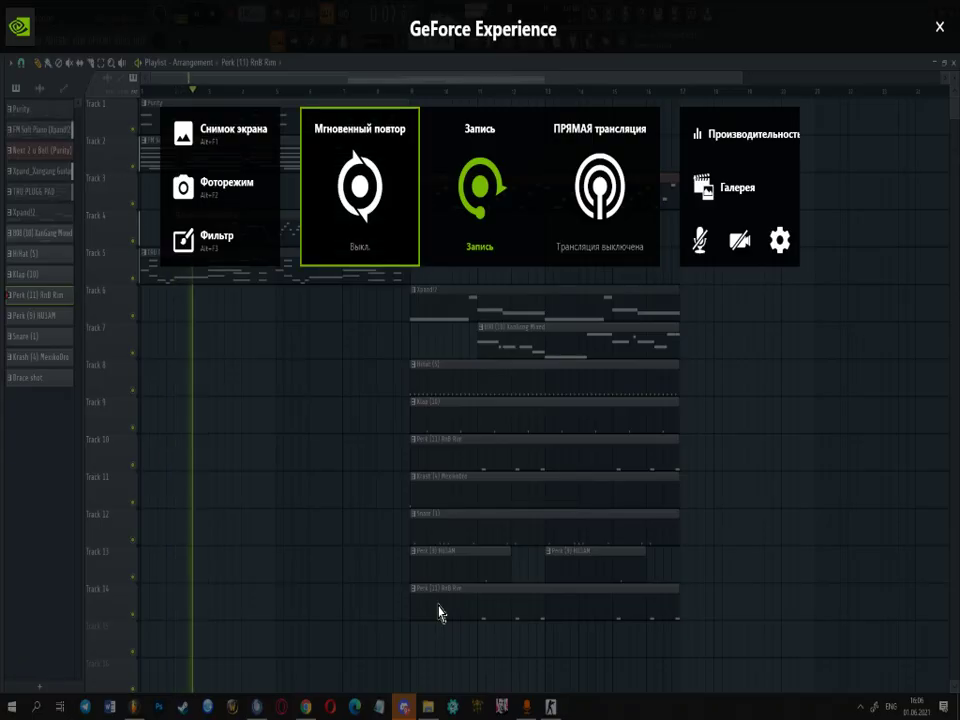
key("alt+z")
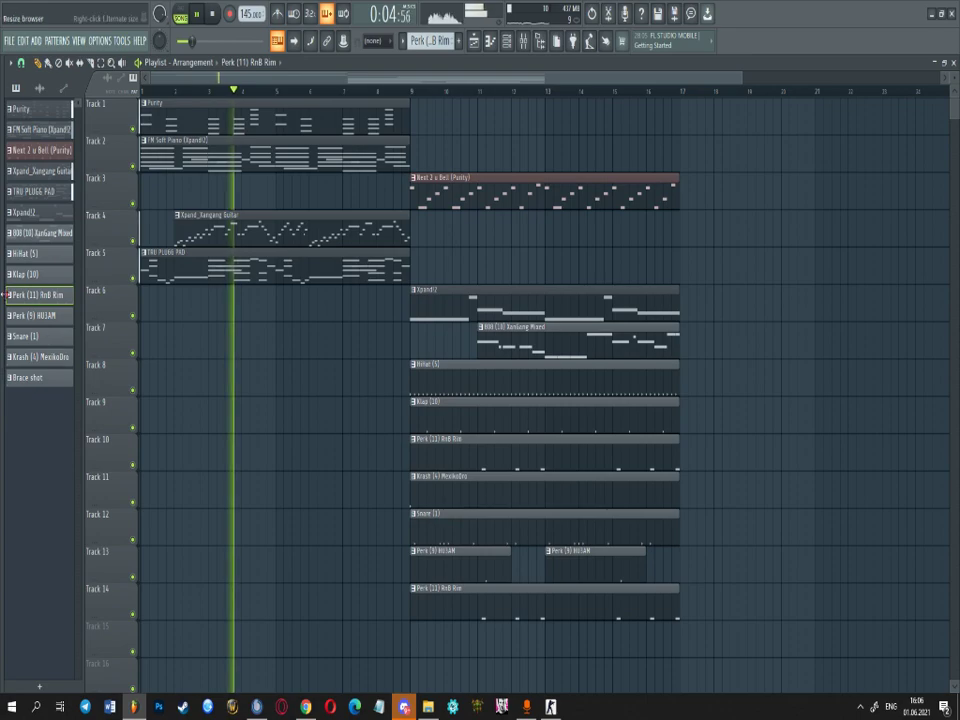
- Place the Brace shot pattern on Track 15 at bar 7 and lengthen the clip to two bars
left_click(28, 377)
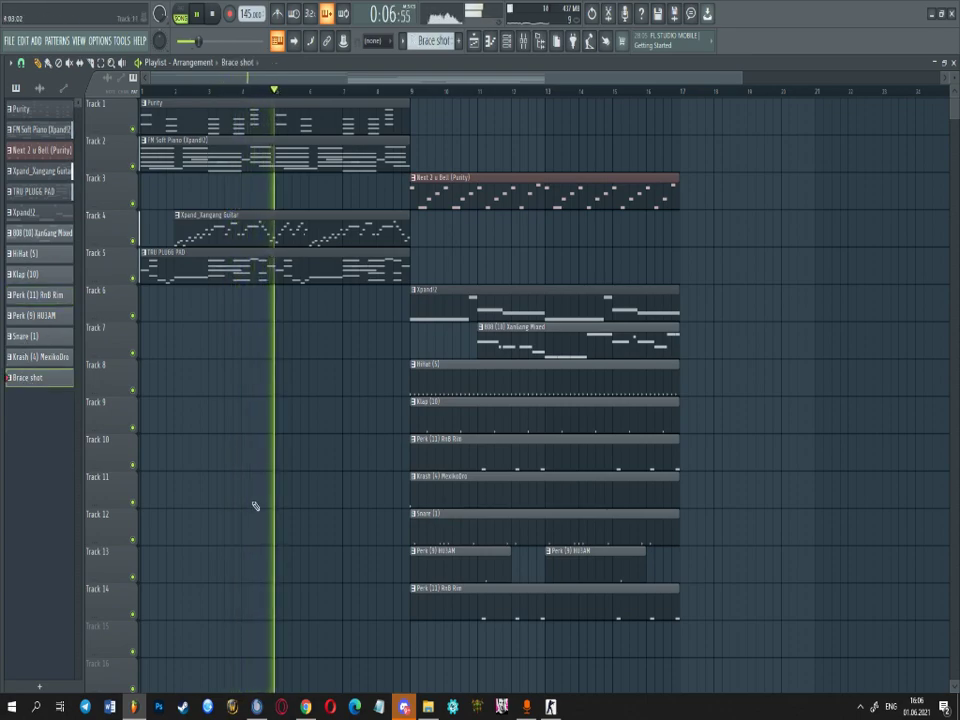
scroll(400, 530, "down", 3)
left_click(348, 533)
right_click(353, 532)
left_click(352, 529)
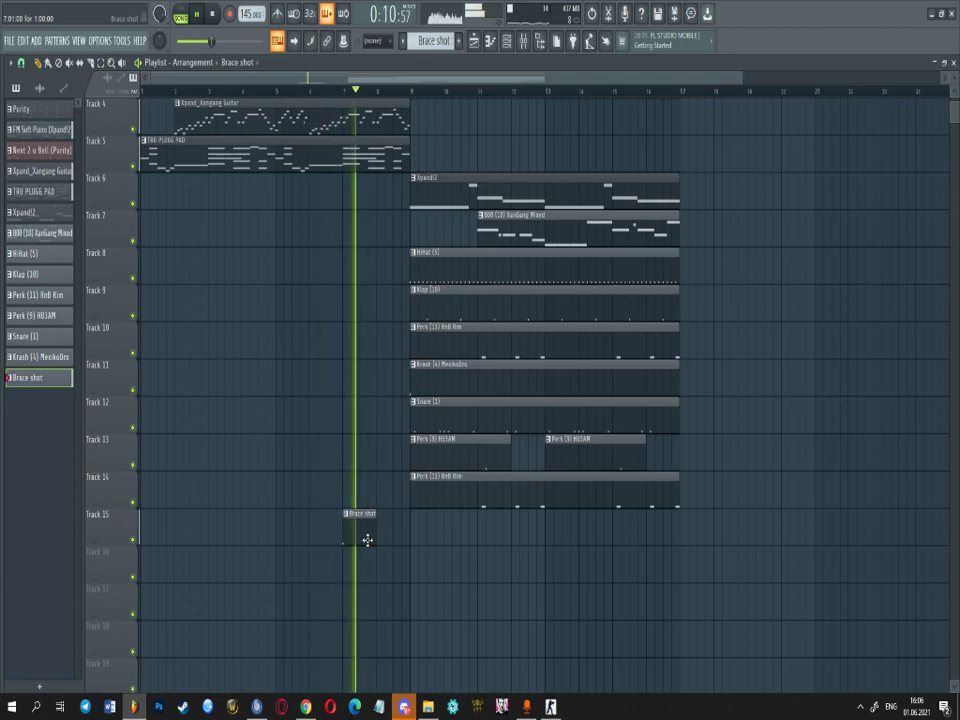
left_click_drag(376, 540, 411, 542)
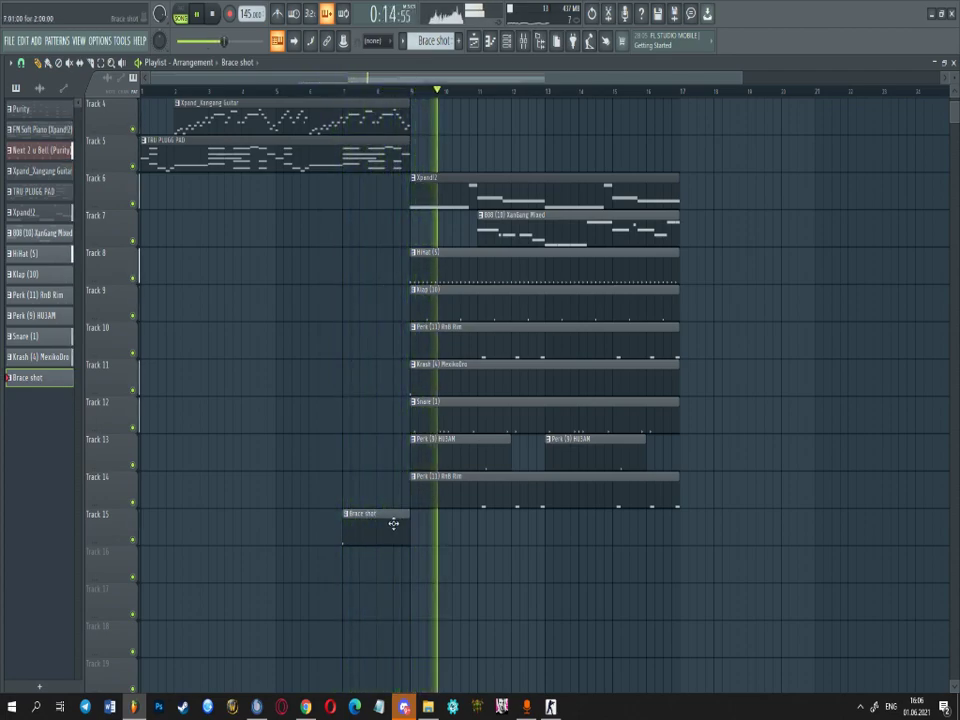
scroll(428, 478, "up", 1)
double_click(439, 424)
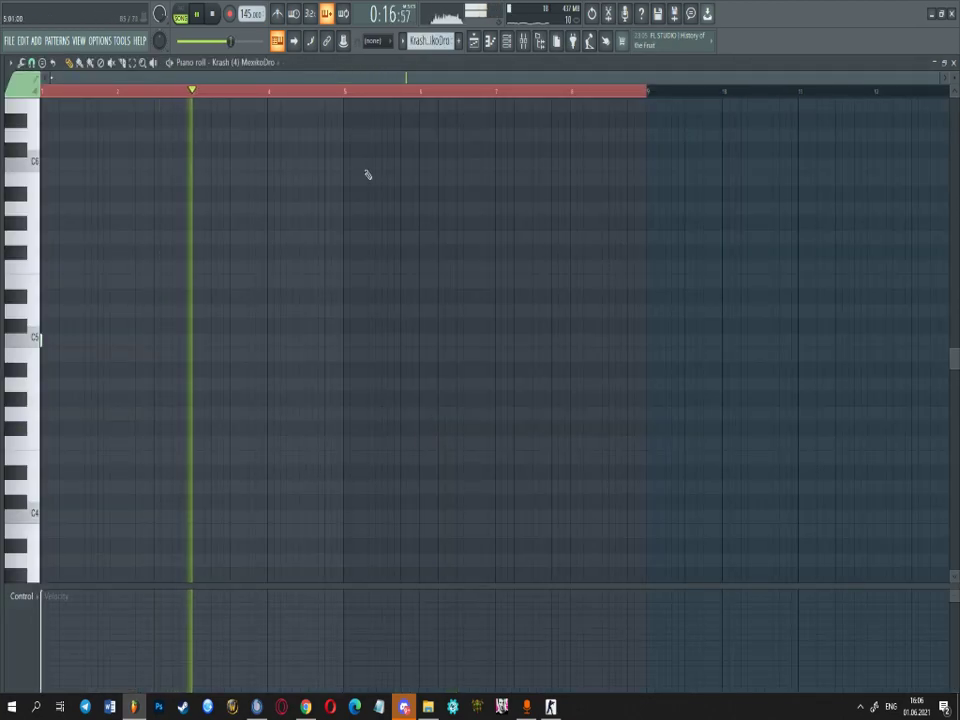
key("F5")
- Add Xpand_Xangang Guitar on Track 4 and TRU PLUGG PAD on Track 5 from bar 9 to bar 17
left_click(386, 240)
left_click_drag(484, 231, 495, 231)
left_click(351, 257)
mouse_move(467, 270)
left_mouse_down()
mouse_move(439, 280)
mouse_move(454, 283)
left_mouse_up()
left_click_drag(448, 234, 411, 234)
- Add FM Soft Piano on Track 2 and Purity on Track 1 again from bar 9
left_click(392, 157)
left_click(443, 157)
left_click(395, 120)
left_click(425, 122)
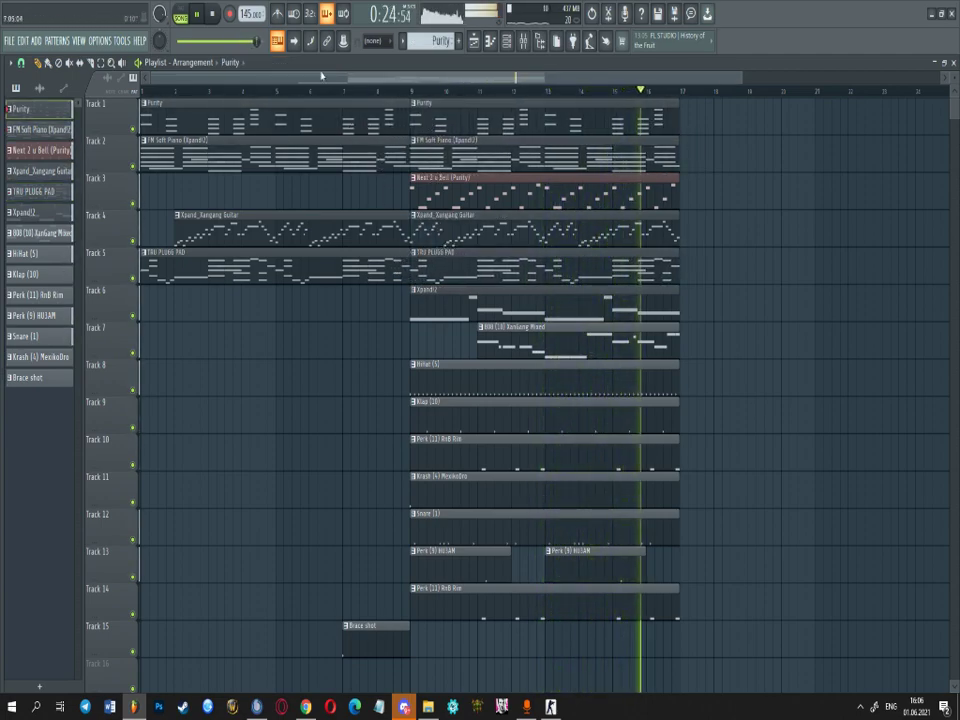
- Add a Krash (4) MexikoDro clip on Track 11 at bar 1 and play the arrangement from the start
scroll(427, 366, "down", 3)
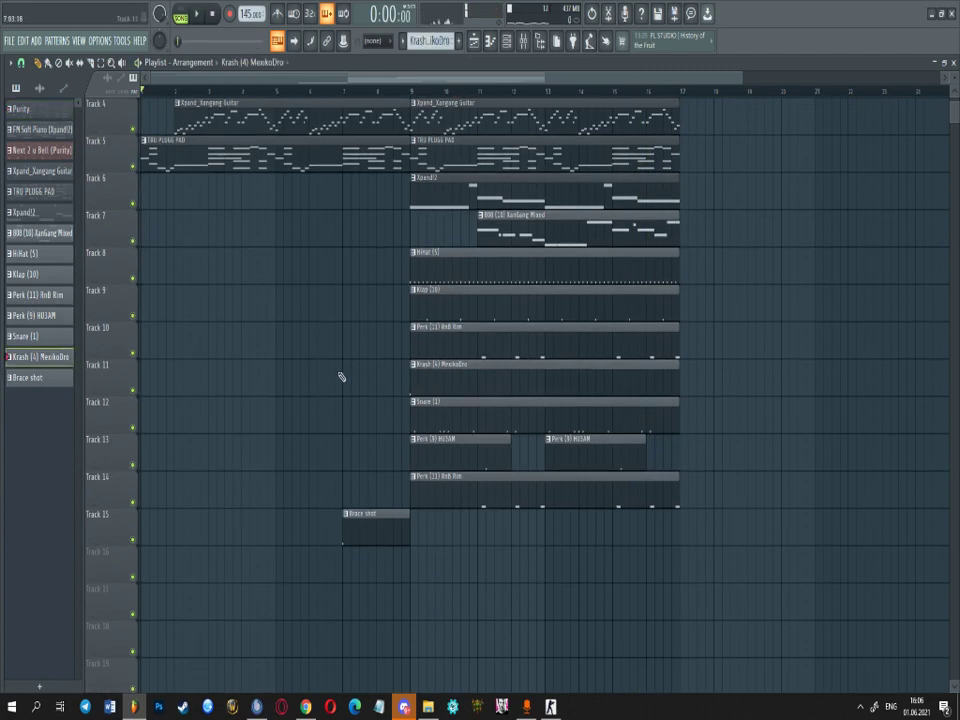
scroll(199, 347, "up", 2)
key("space")
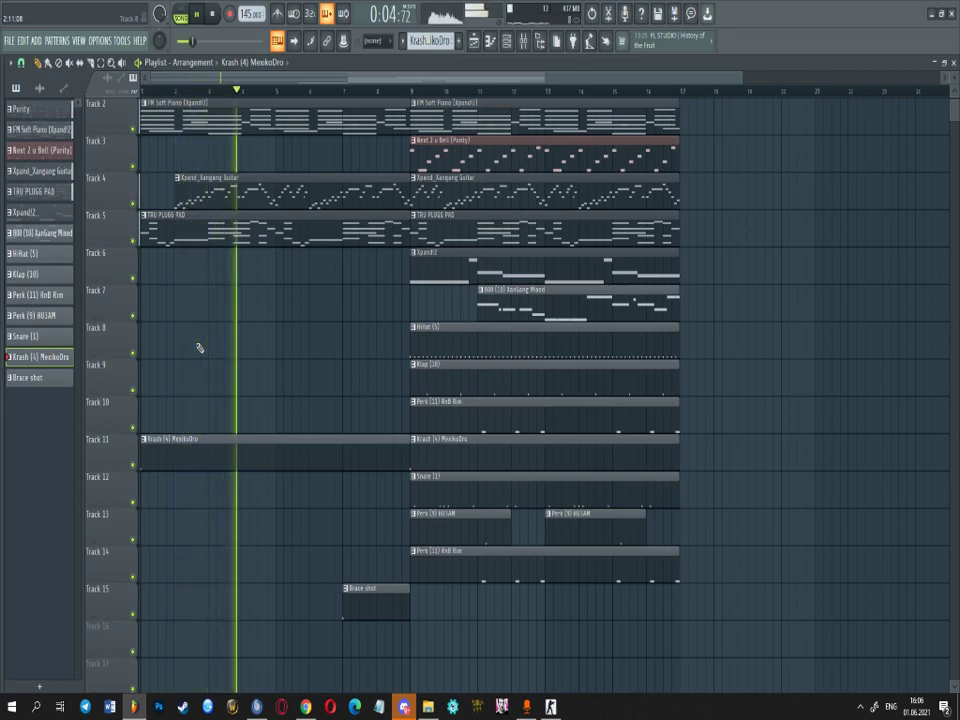
scroll(200, 348, "down", 2)
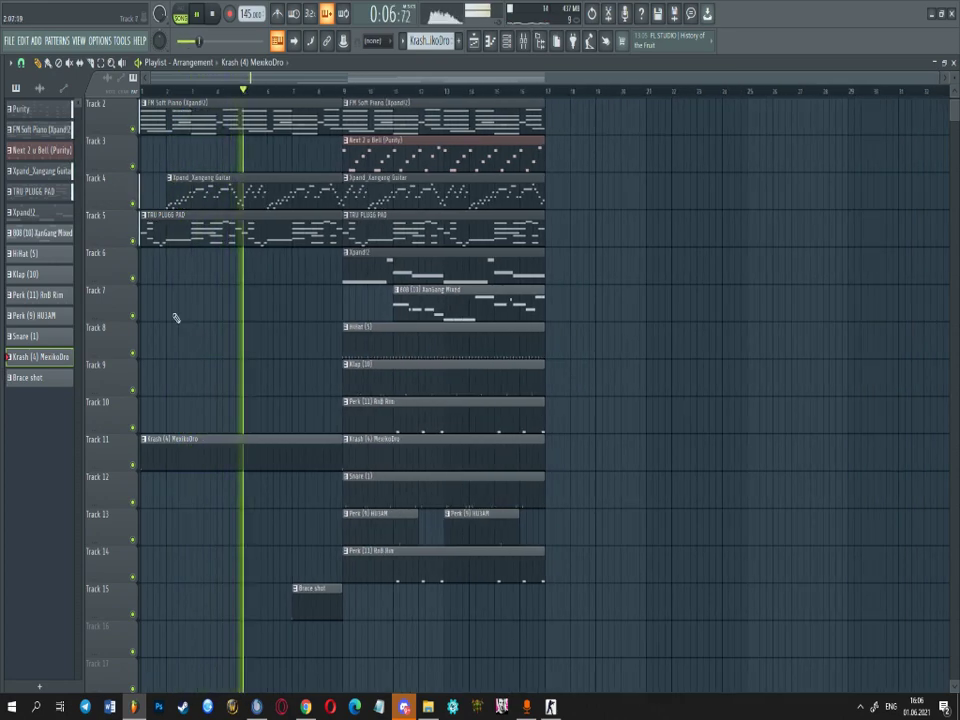
key("F6")
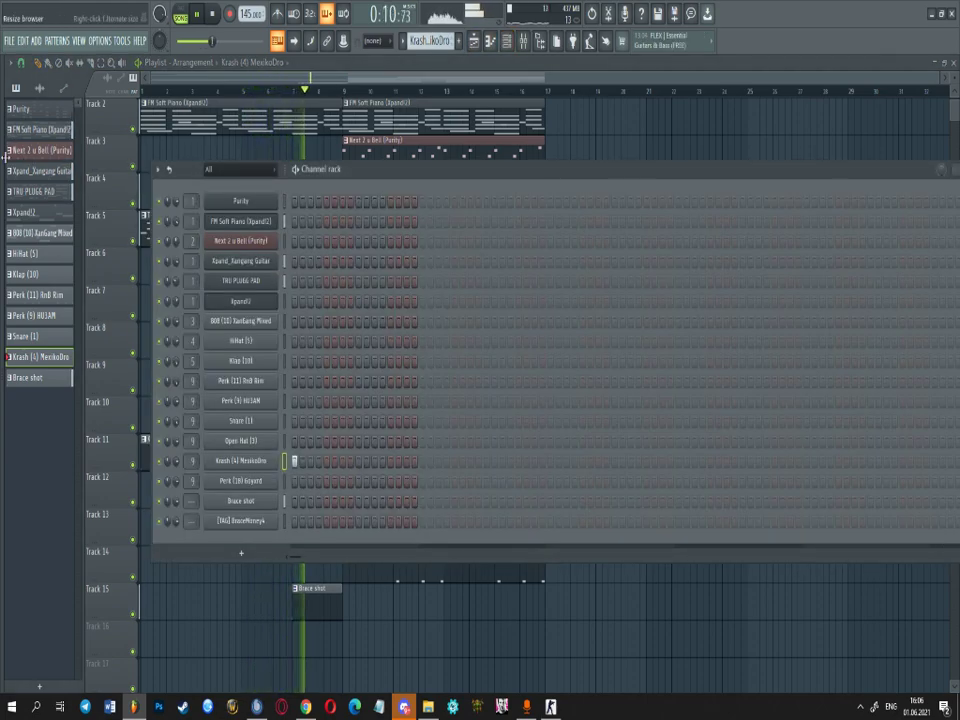
key("alt+z")
left_click(465, 235)
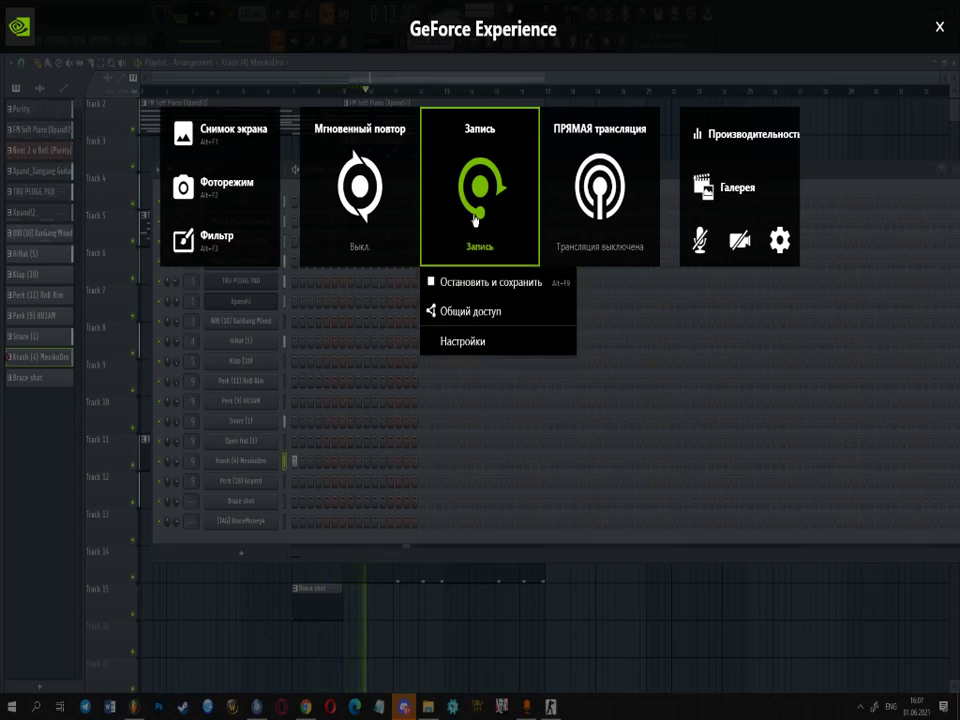
left_click(384, 301)
key("F6")
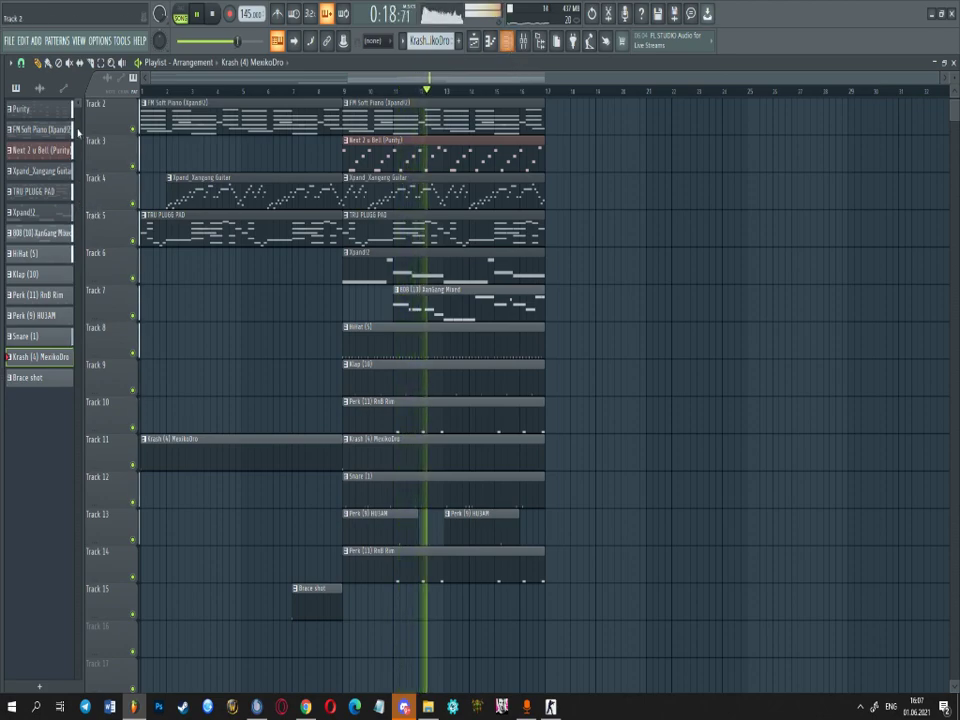
- Show the sample browser and open the Fx folder of the 1. Official 2K21 drum kit
left_click_drag(29, 117, 75, 162)
scroll(35, 186, "up", 5)
scroll(35, 190, "up", 10)
left_click(40, 298)
left_click(35, 343)
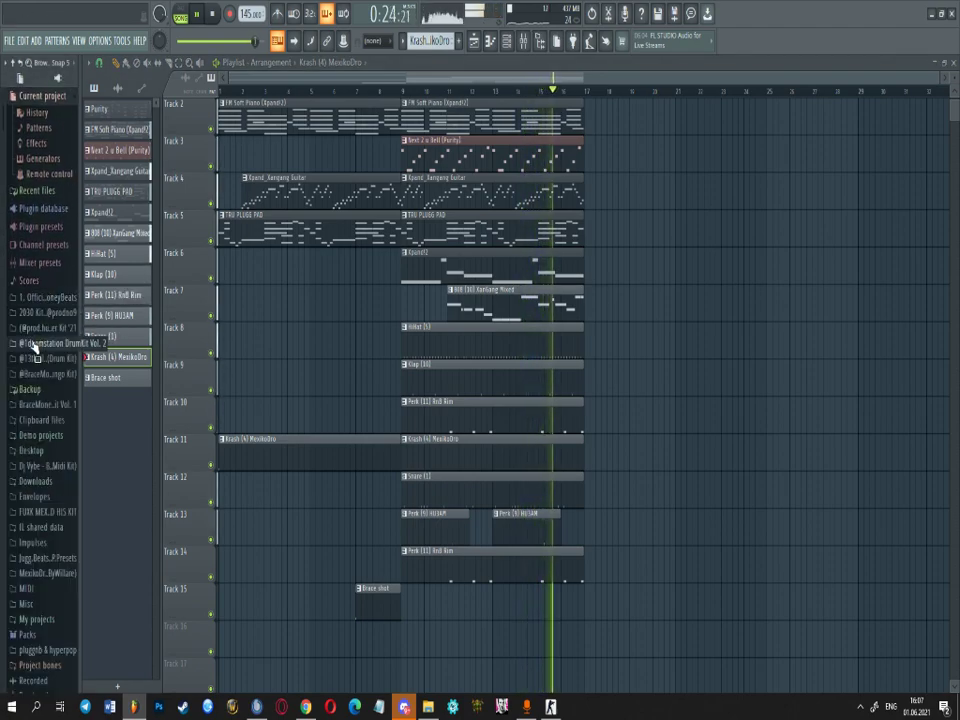
left_click(36, 344)
scroll(40, 358, "up", 5)
left_click(40, 346)
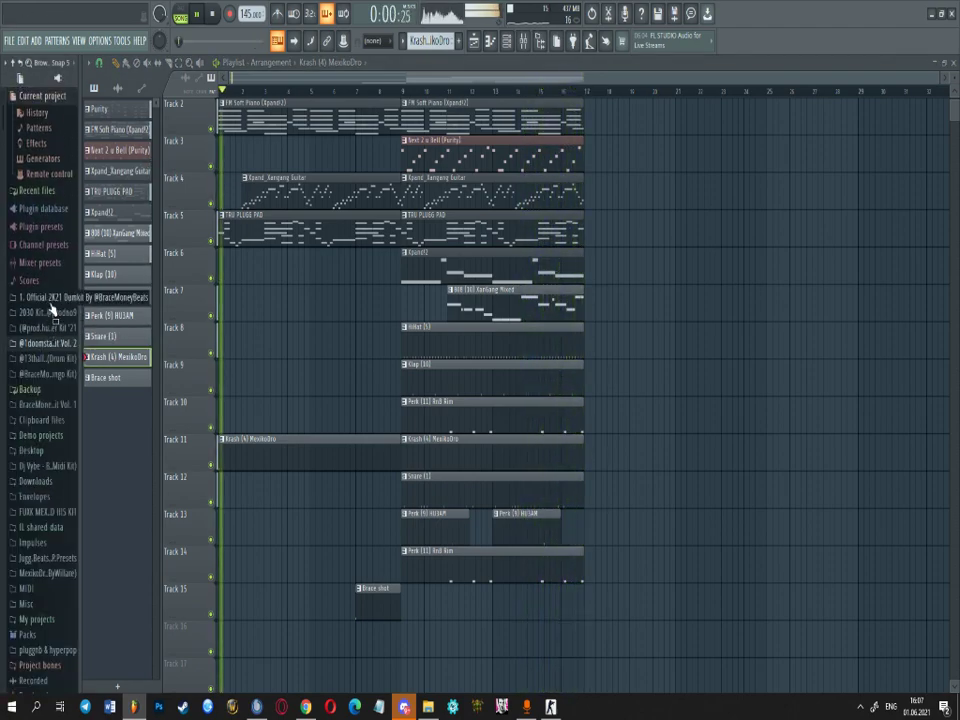
left_click(48, 300)
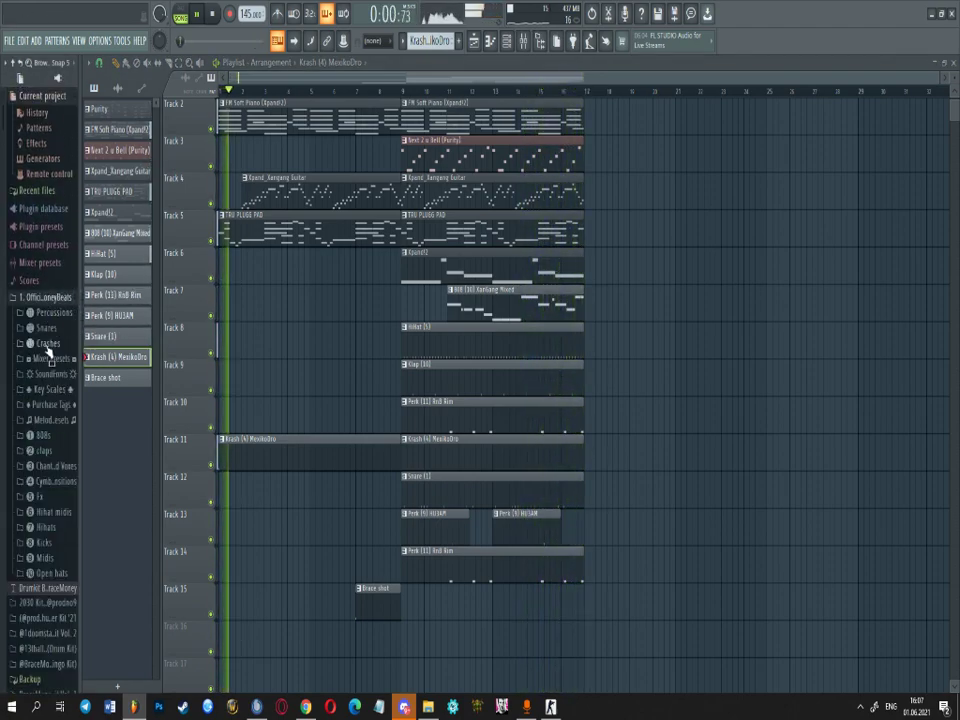
left_click(44, 451)
scroll(45, 480, "down", 8)
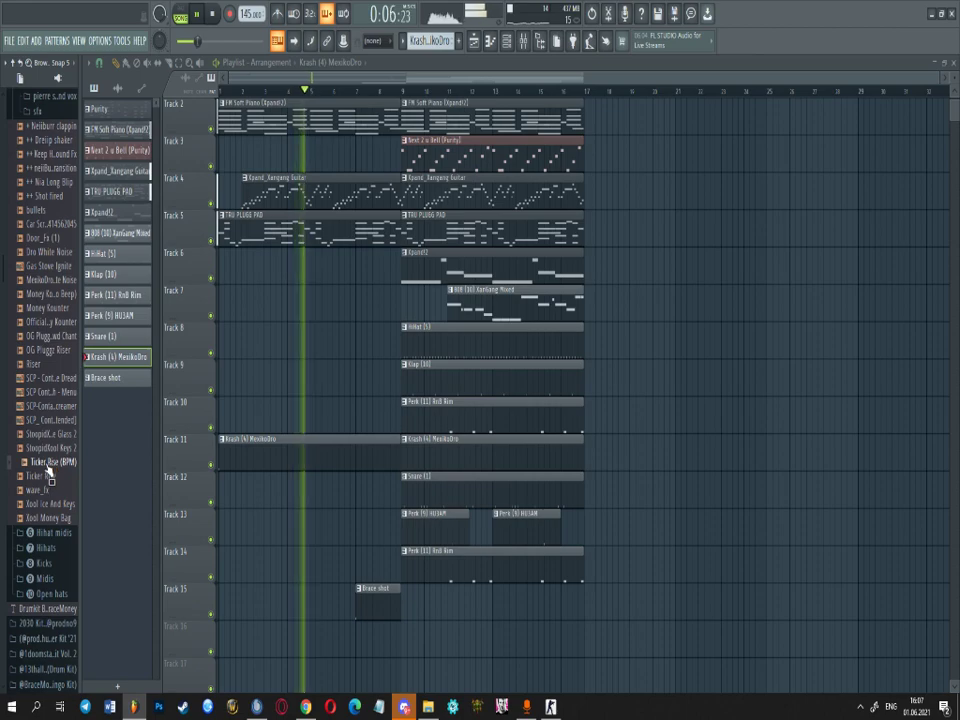
- Place the Ticker Rise sample on Track 16 and stretch it down to half a bar, ending at bar 11
left_click_drag(44, 481, 431, 642)
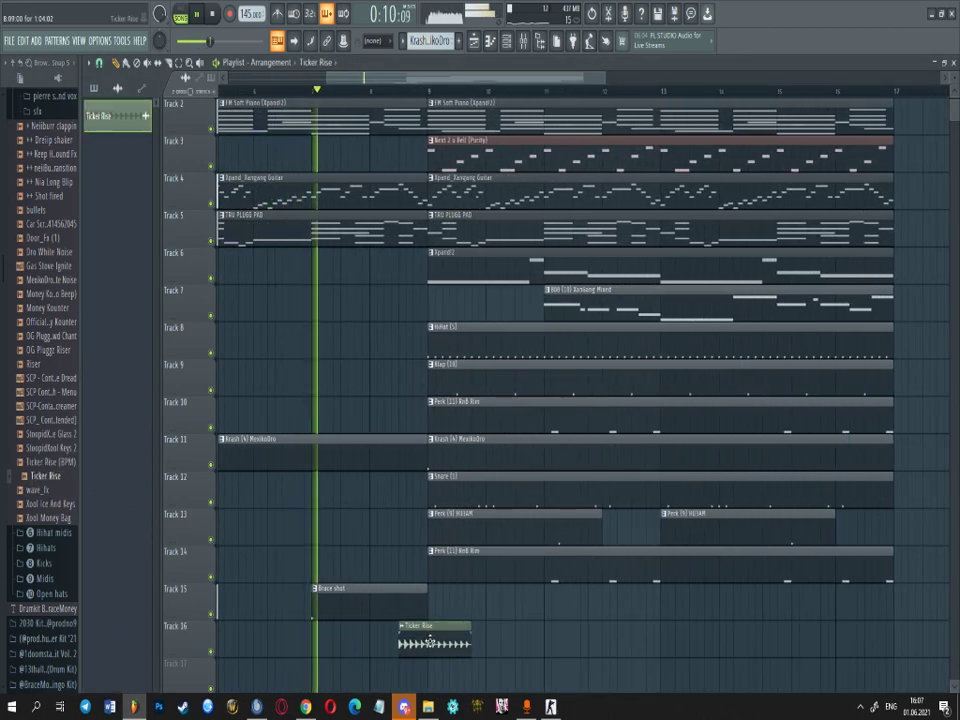
double_click(430, 642)
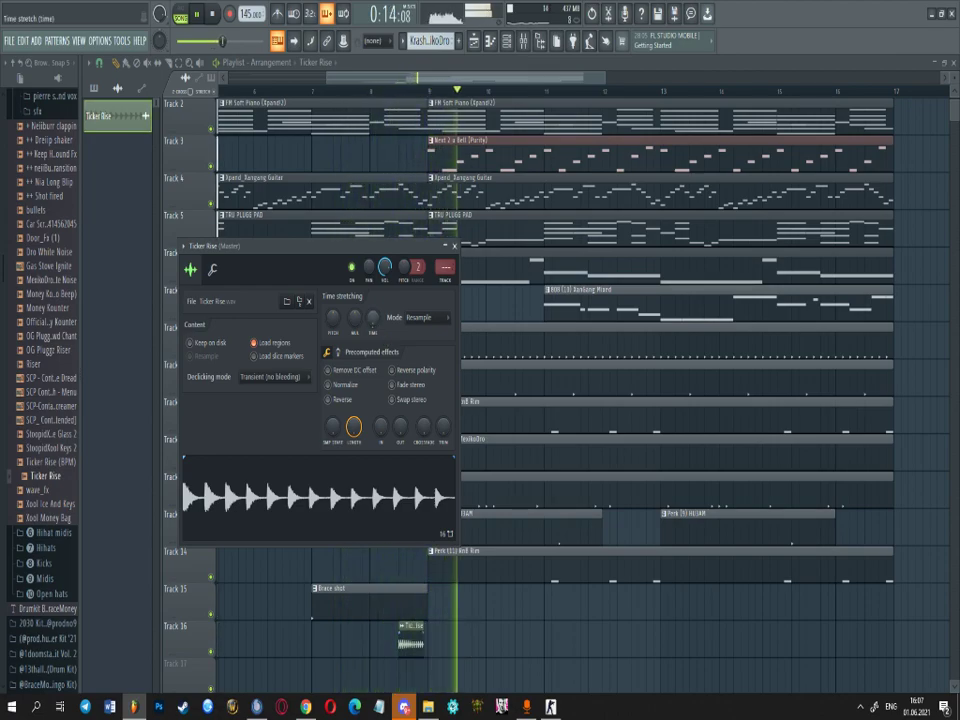
left_click(366, 353)
left_click(455, 246)
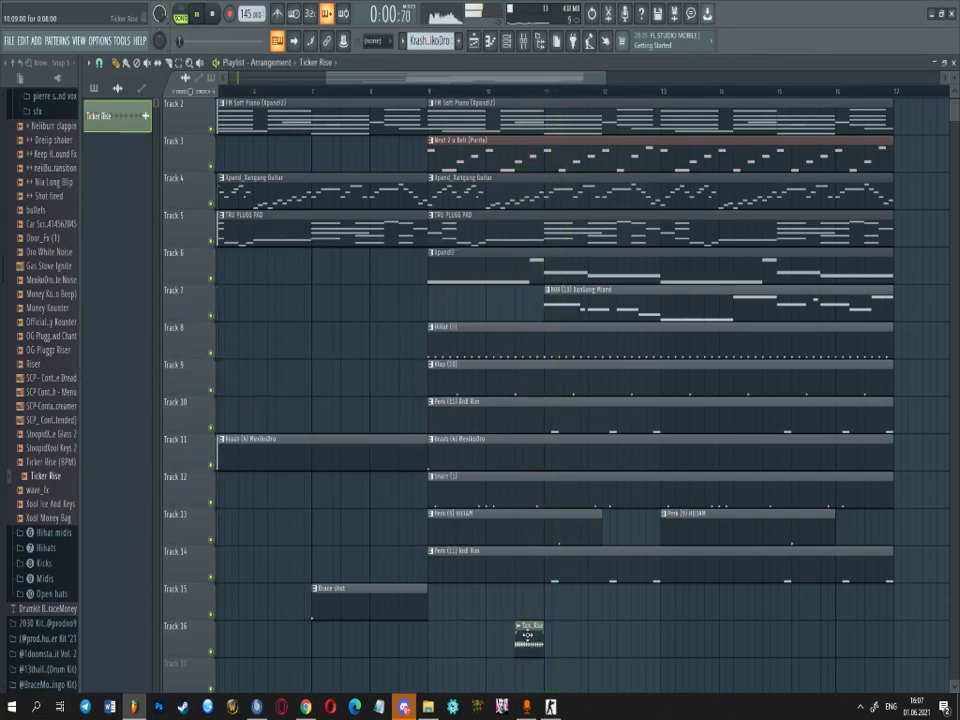
- Add the Xool Money Bag sample on Track 17 at bar 9 and hide the sample browser
scroll(46, 500, "up", 4)
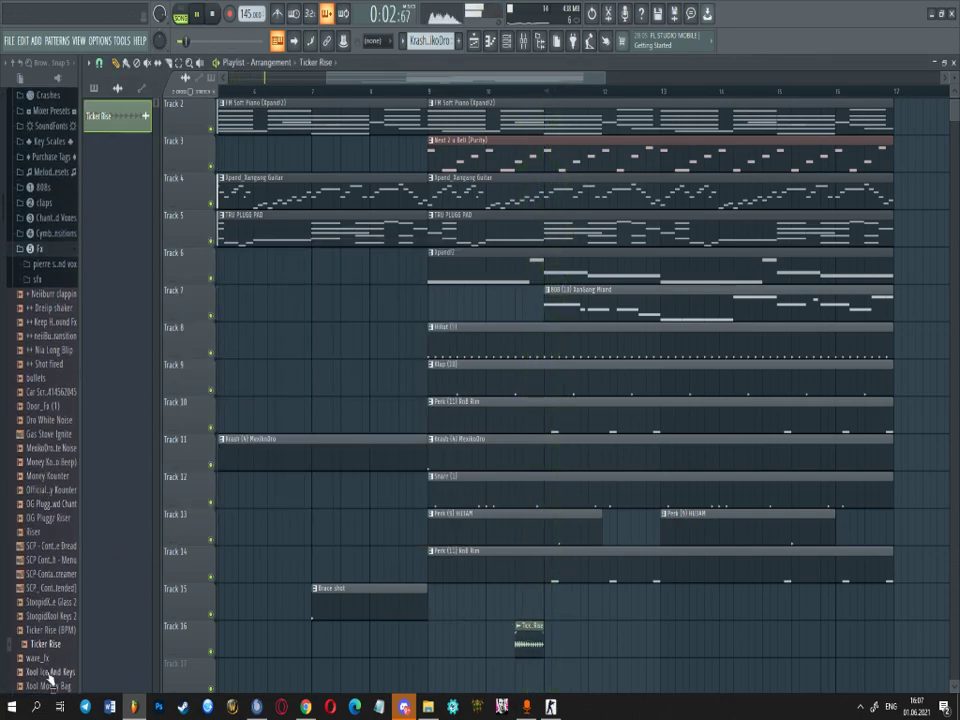
left_click_drag(437, 692, 462, 556)
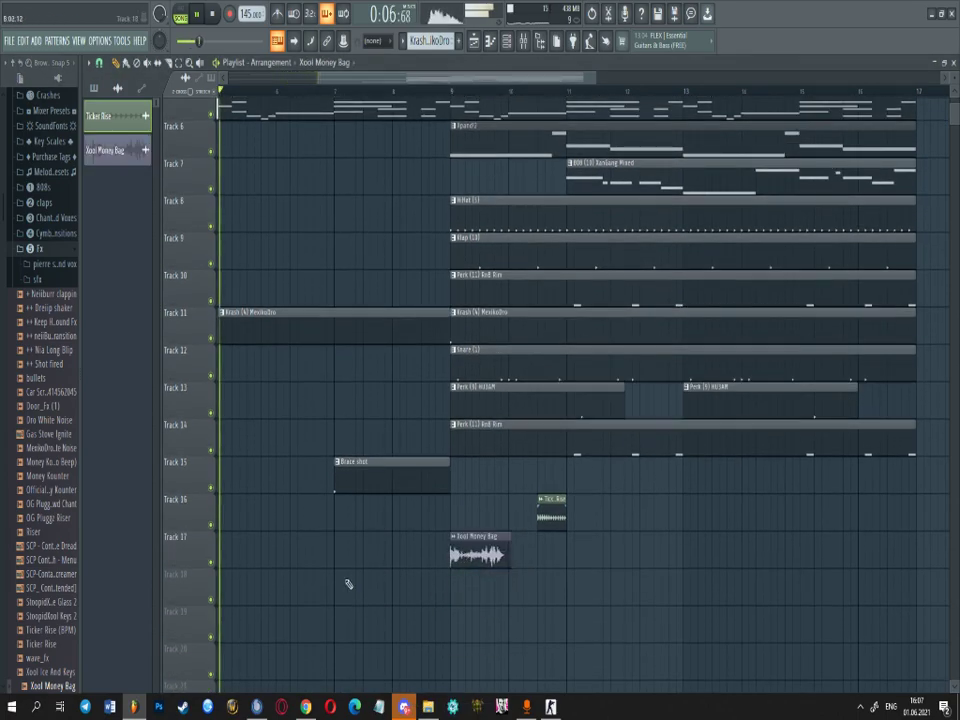
scroll(45, 150, "up", 5)
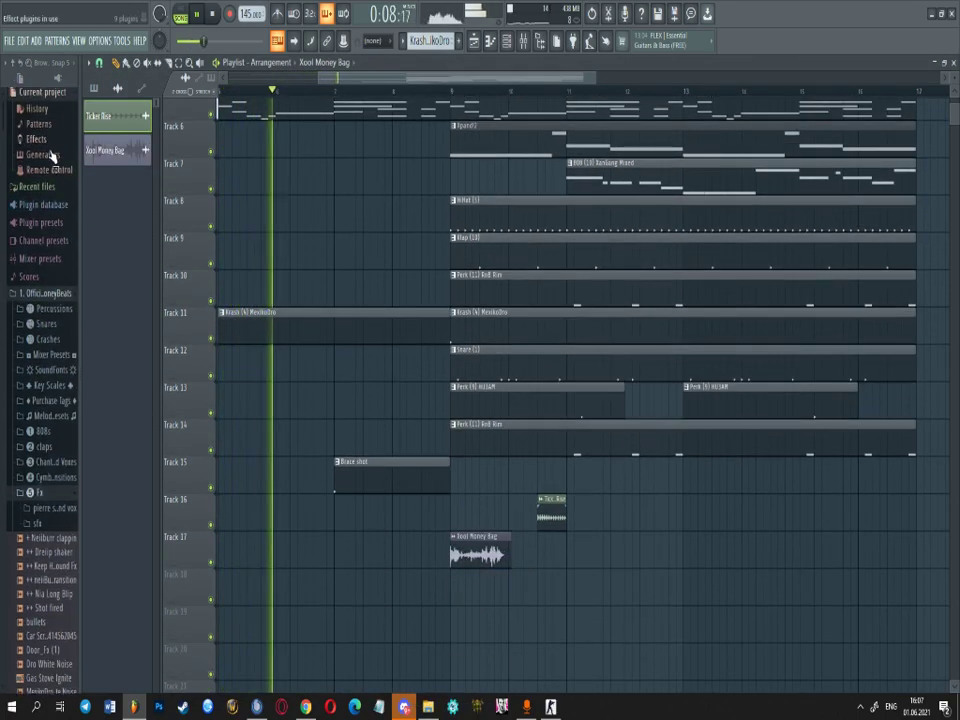
left_click(44, 101)
right_click(81, 105)
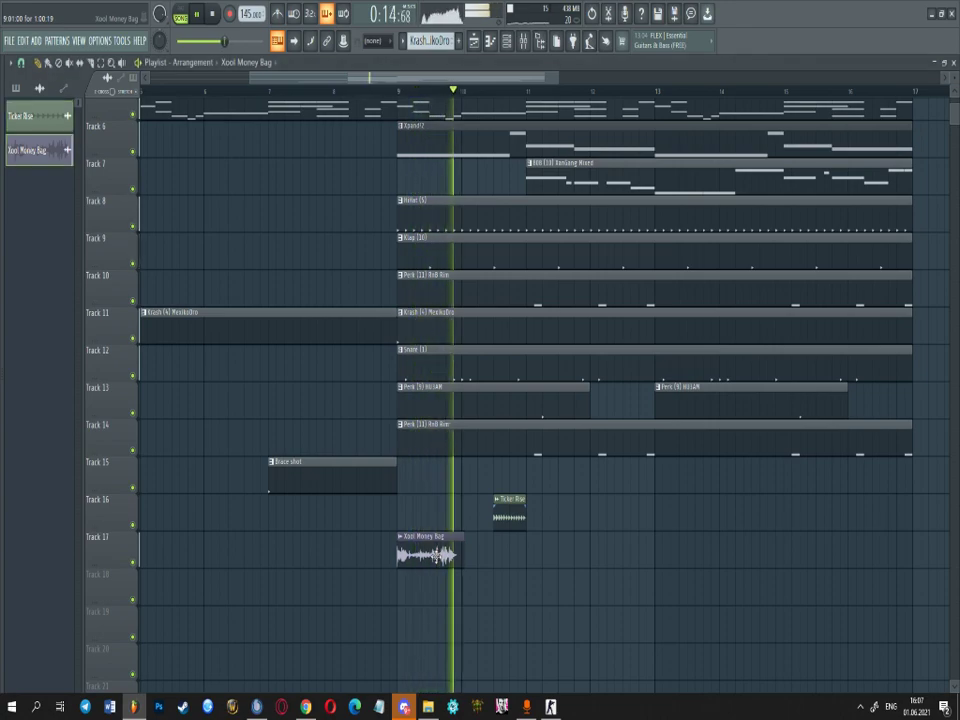
- Lower the volume of the Xool Money Bag sample and audition it from just before bar 9
double_click(436, 556)
key("space")
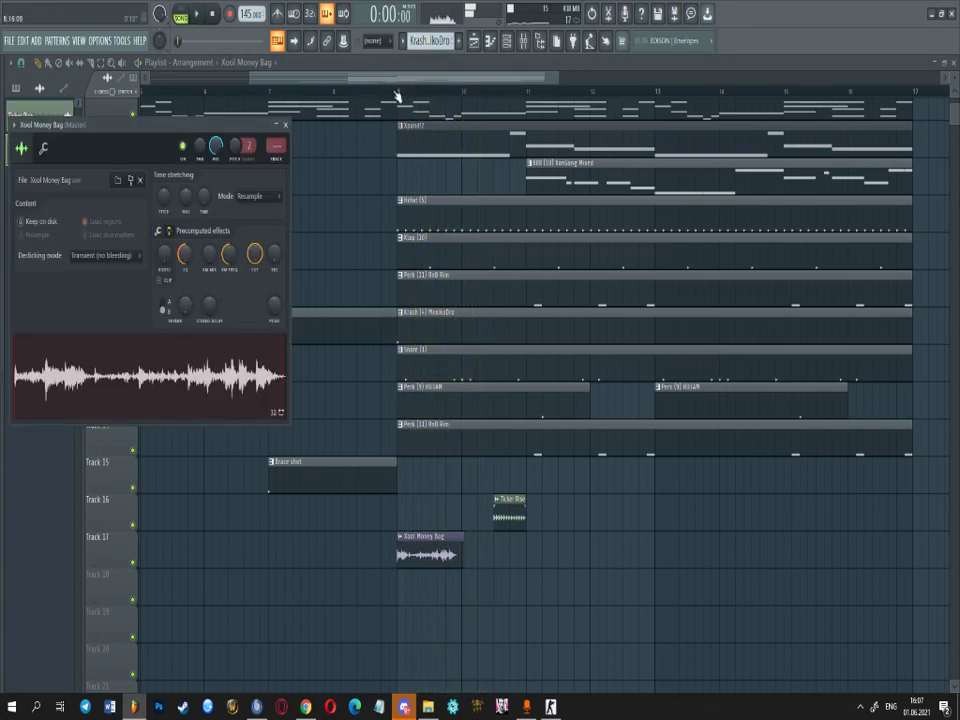
left_click(390, 92)
key("space")
double_click(437, 550)
key("space")
key("space")
left_click(285, 124)
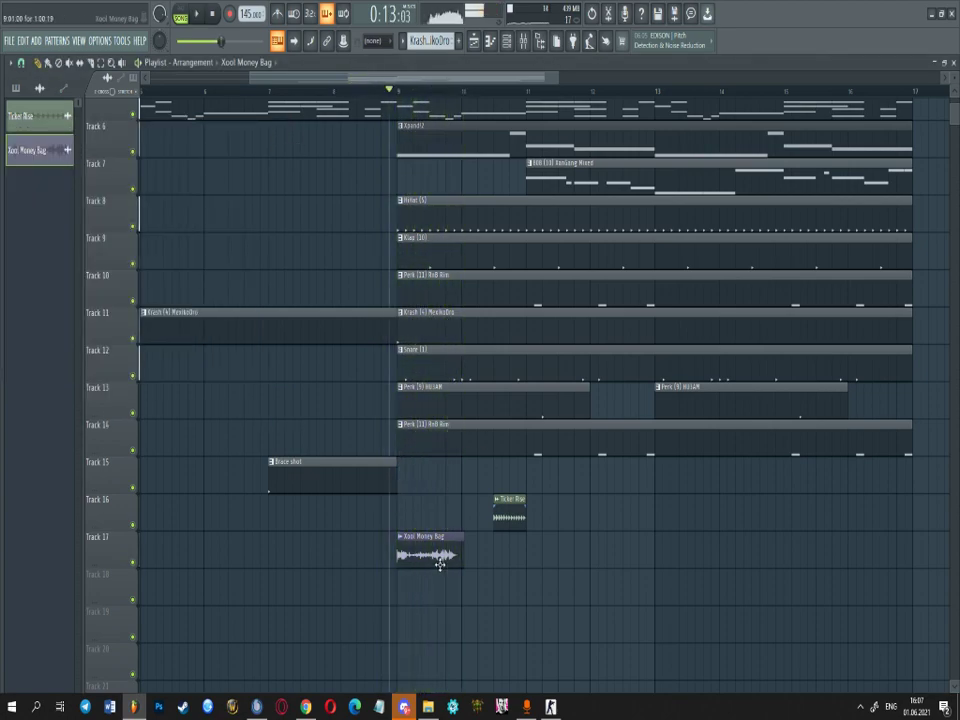
key("space")
double_click(440, 558)
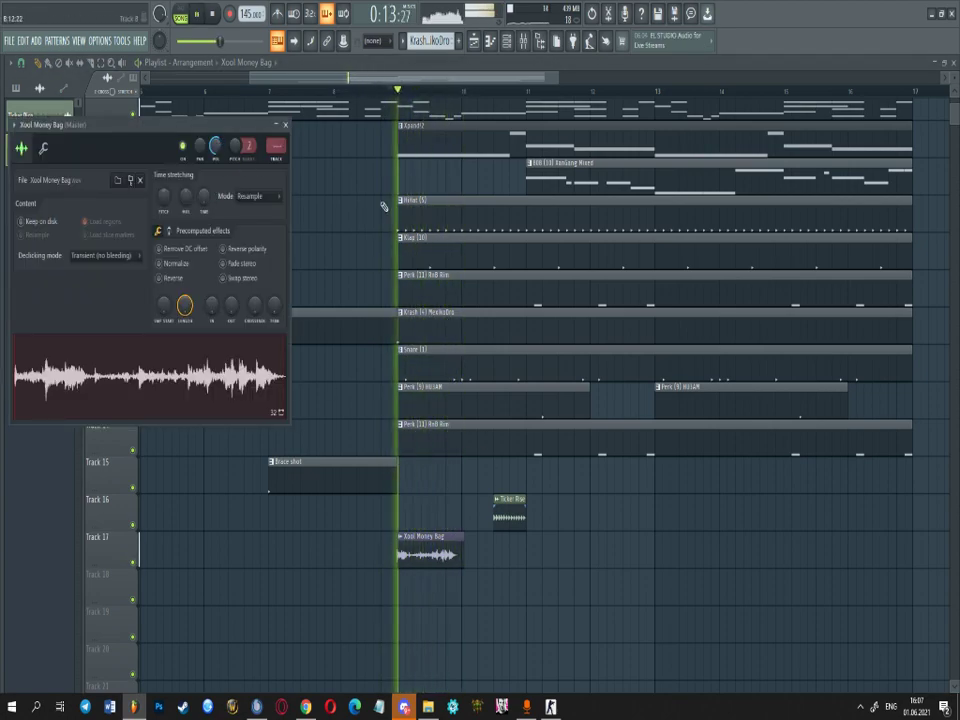
left_click(285, 124)
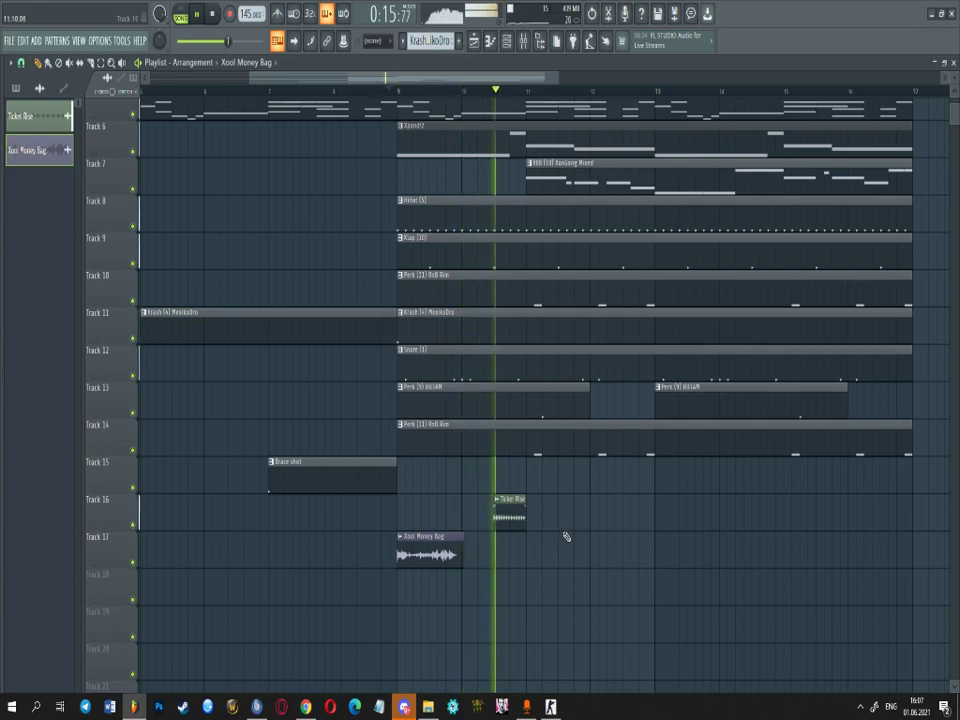
- Show all channels in the channel rack and place the [TAG] BraceMoney4 sample in the playlist on Track 17 at bar 7
left_click(507, 44)
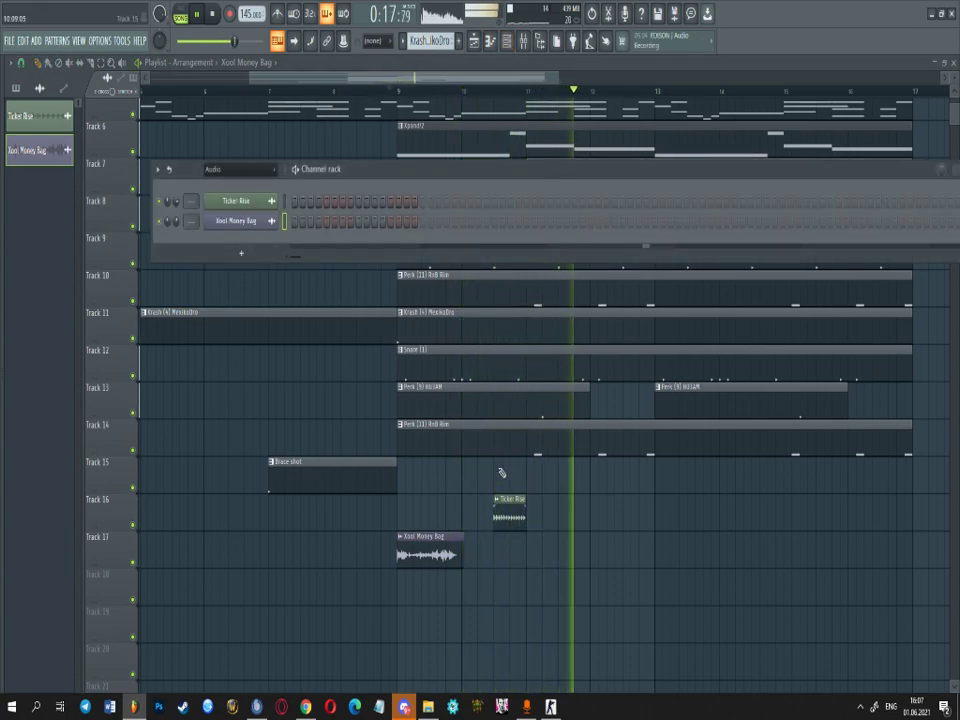
double_click(515, 520)
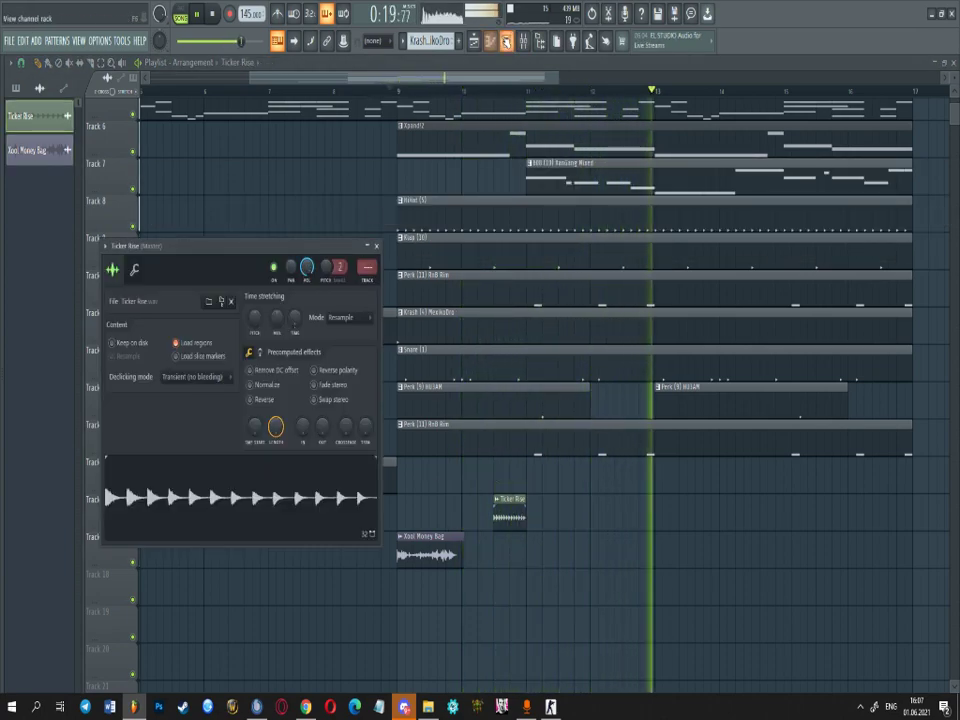
left_click(507, 41)
left_click(231, 179)
left_click(226, 197)
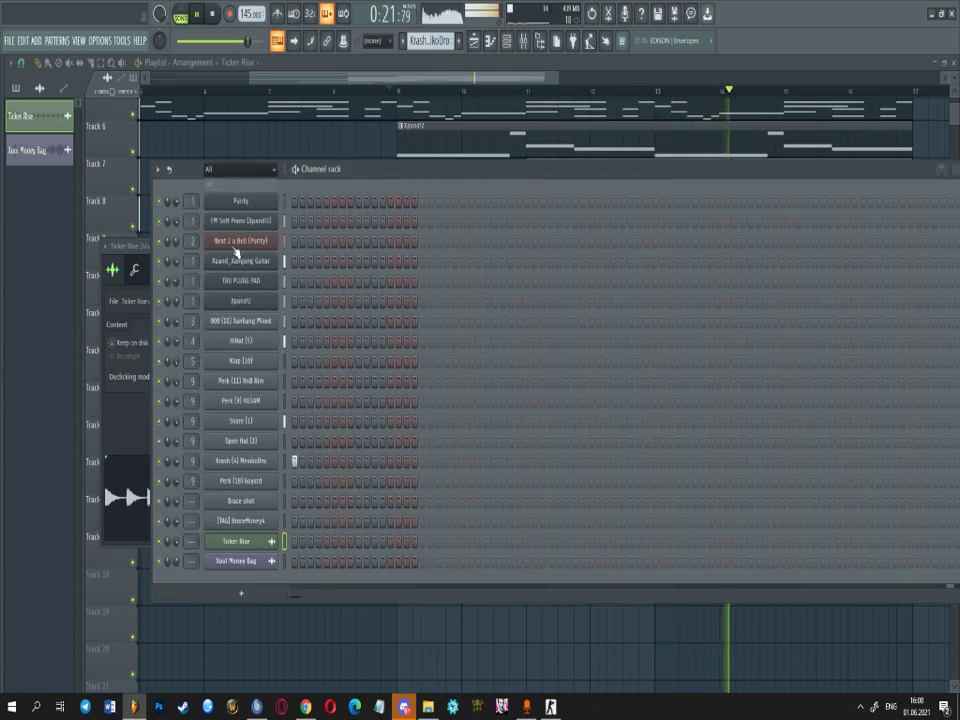
left_click(248, 523)
left_click_drag(205, 416, 321, 545)
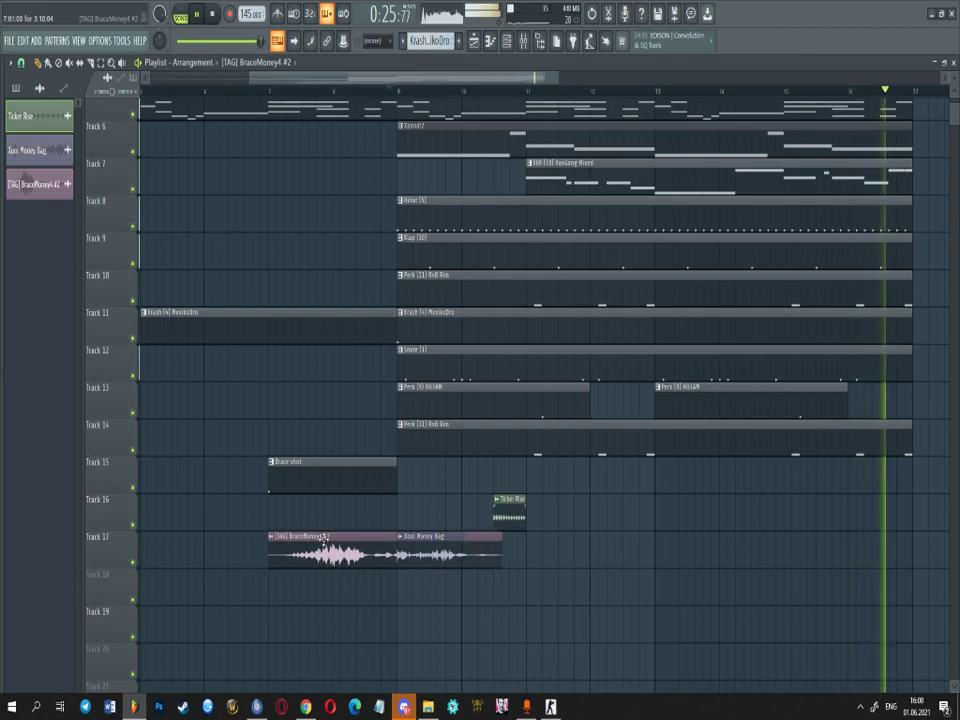
- Move the [TAG] BraceMoney4 #2 clip down to Track 18 at bar 7 and time-stretch its sample slightly longer
scroll(334, 529, "down", 3)
scroll(456, 484, "up", 4)
scroll(639, 556, "down", 4)
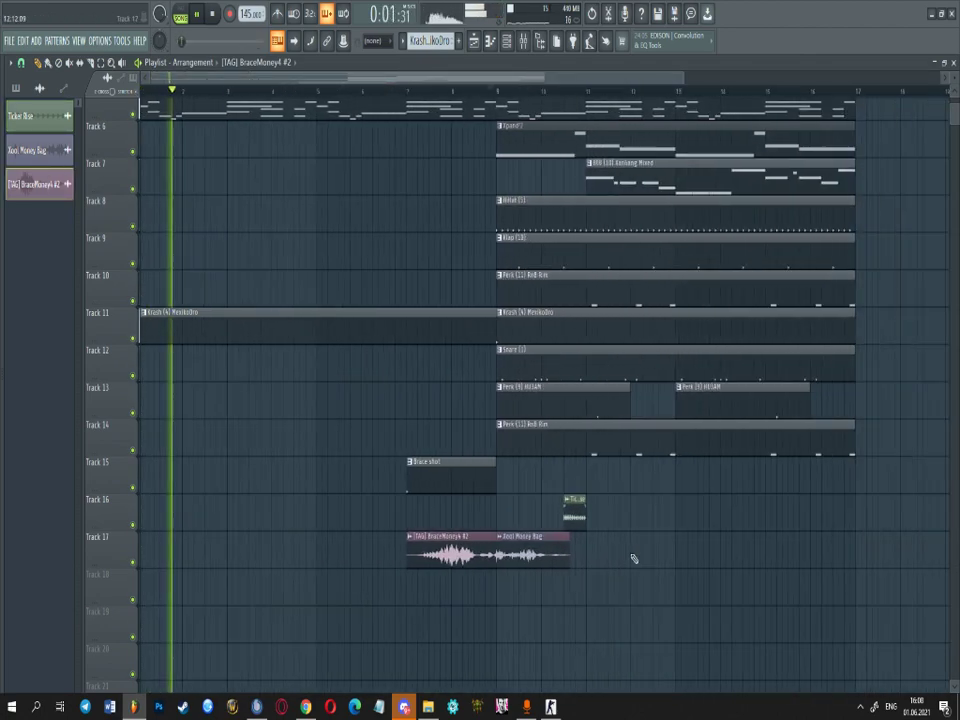
left_click_drag(409, 557, 435, 593)
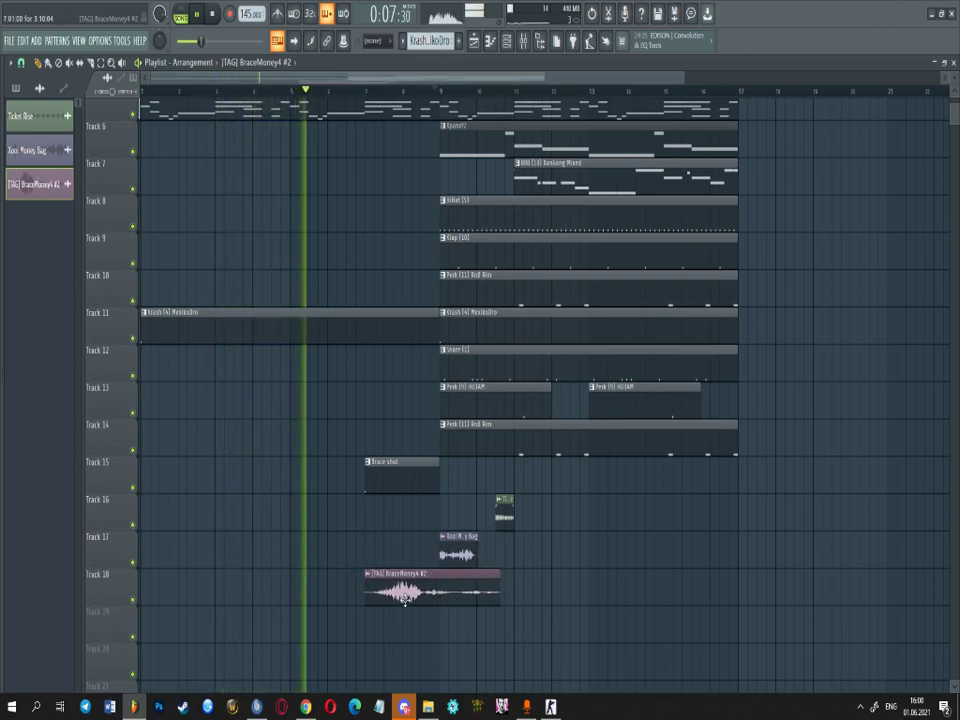
scroll(404, 595, "up", 3)
double_click(431, 595)
left_click_drag(217, 215, 217, 173)
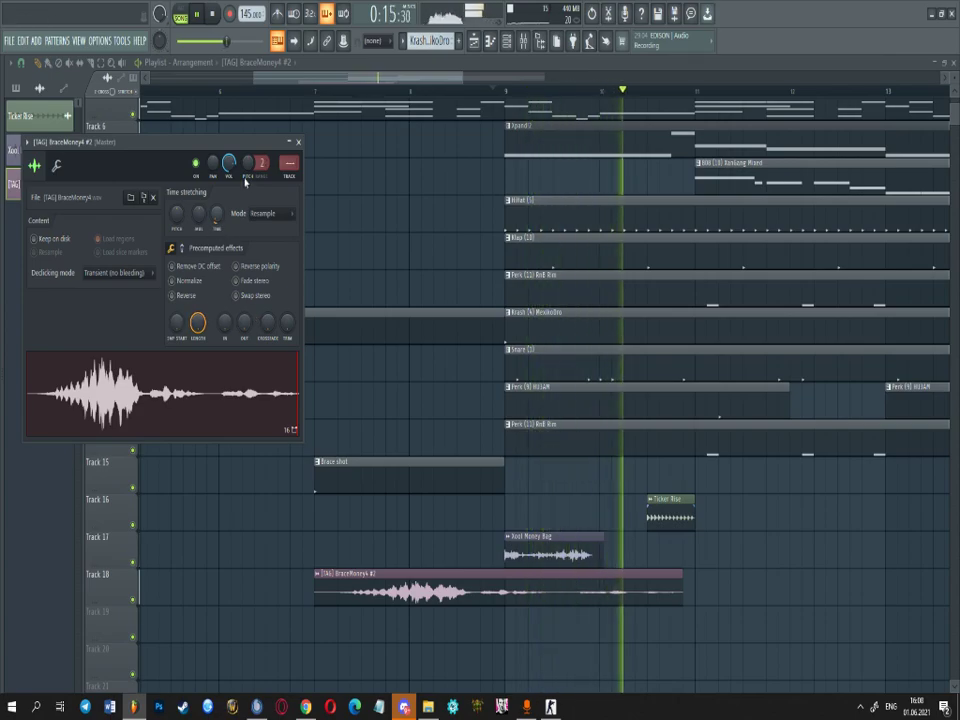
left_click(298, 142)
- Duplicate the clips on Tracks 1 to 14 between bars 9 and 17 so the copies start at bar 17
scroll(300, 311, "down", 4)
scroll(499, 379, "up", 1)
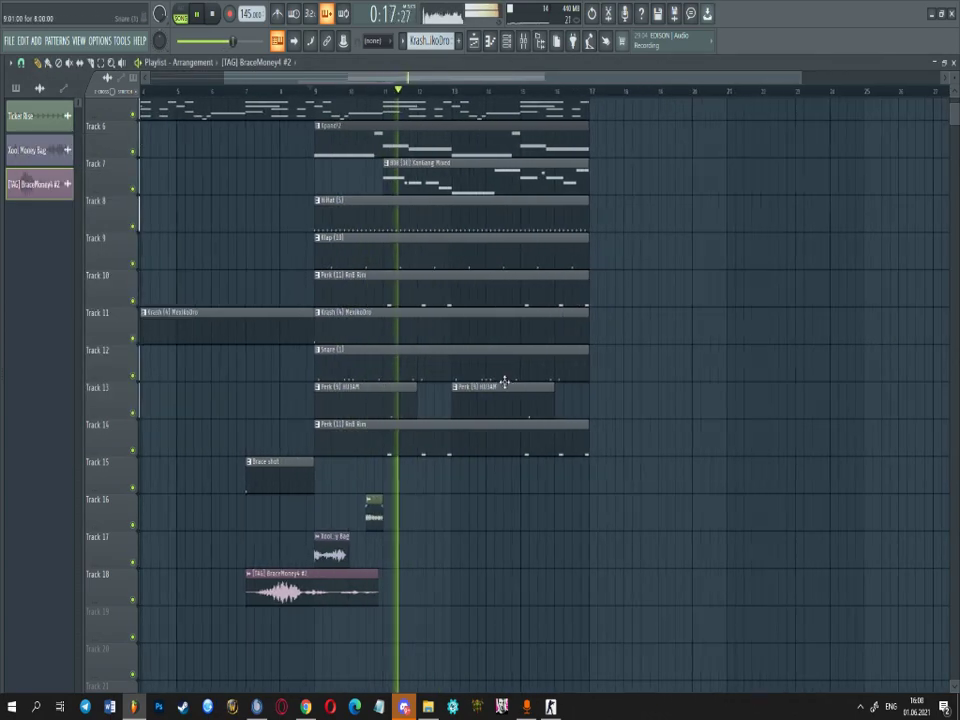
scroll(499, 379, "down", 2)
left_click_drag(540, 455, 368, 99)
scroll(617, 129, "up", 5)
key("ctrl+b")
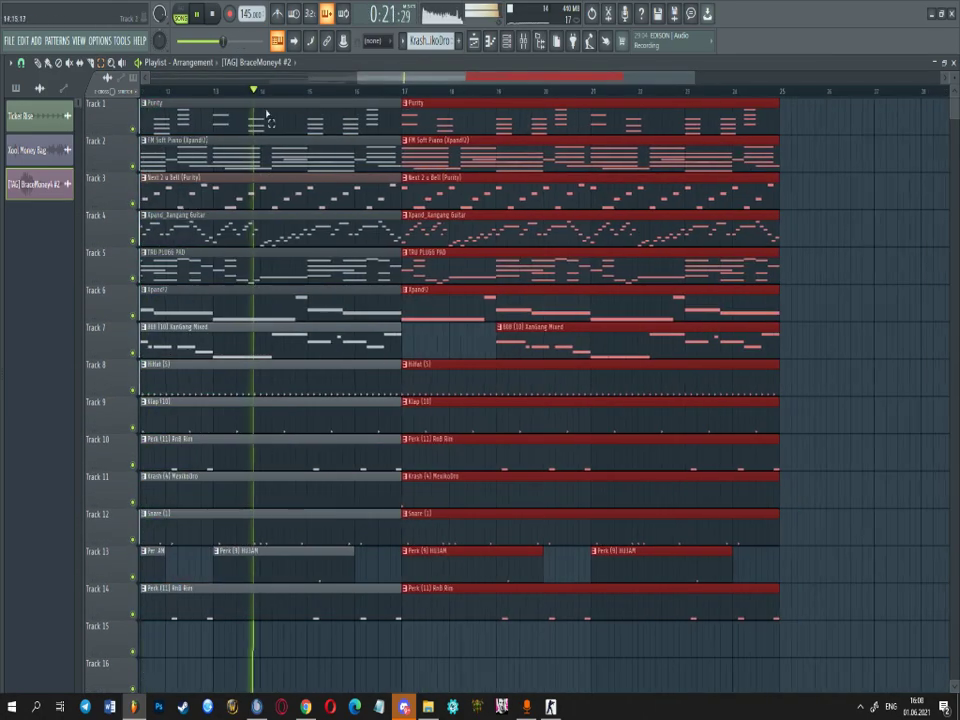
- Make the repeated 808 (10) XanGang Mixed clip on Track 7 fill bars 17 to 25
left_click(396, 343)
left_click(425, 343)
right_click(464, 345)
scroll(497, 346, "down", 3)
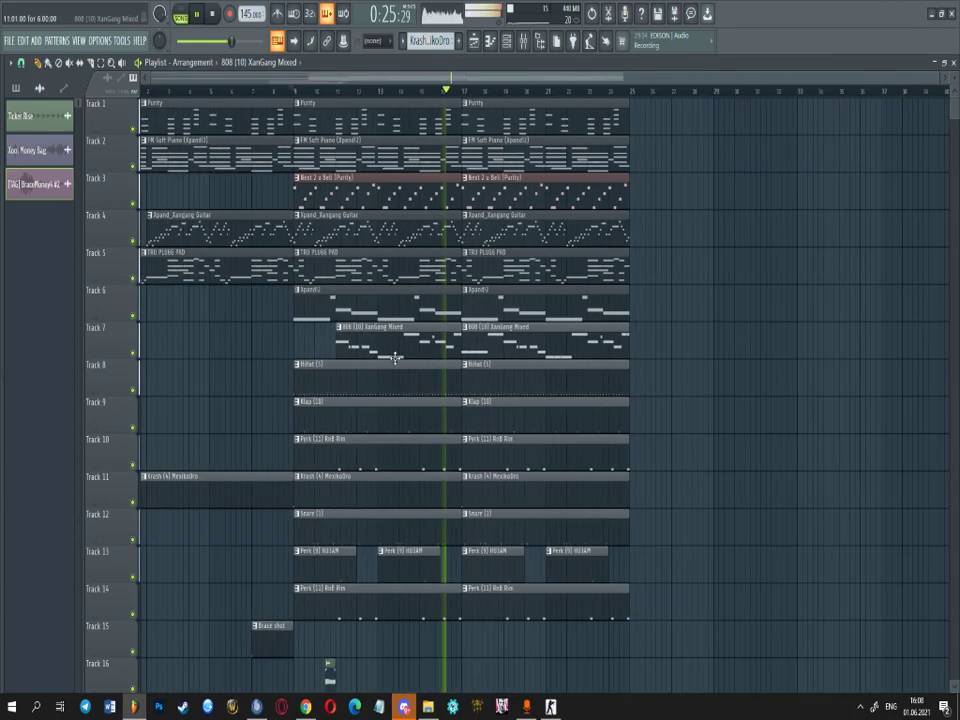
- Duplicate the eight-bar section on Tracks 1 to 14 from bar 17 so the copies start at bar 25
left_click(103, 63)
scroll(632, 512, "down", 3)
left_click_drag(657, 545, 529, 64)
scroll(483, 168, "up", 5)
scroll(483, 170, "down", 4)
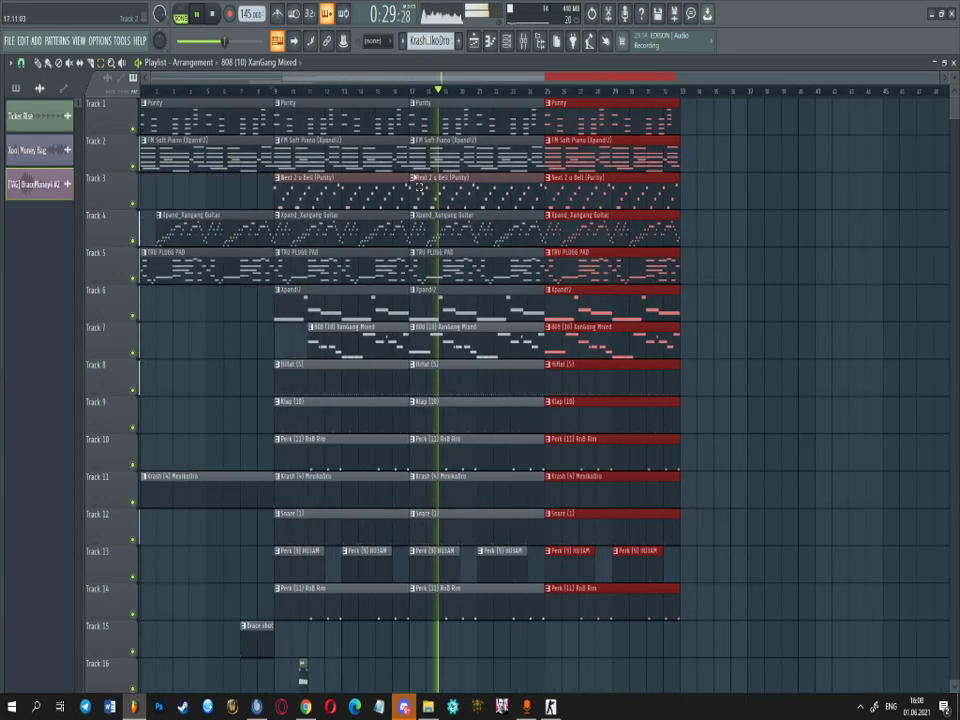
- Delete the Xpand!2 clip on Track 6 and the Snare (1) clip on Track 12 between bars 9 and 17
right_click(312, 325)
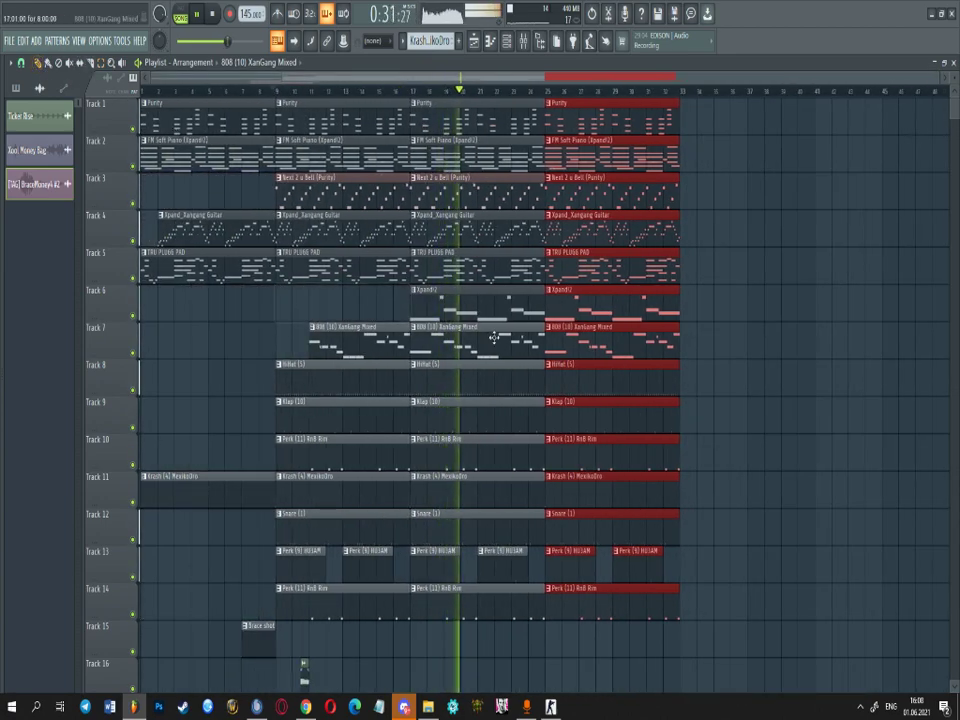
right_click(335, 538)
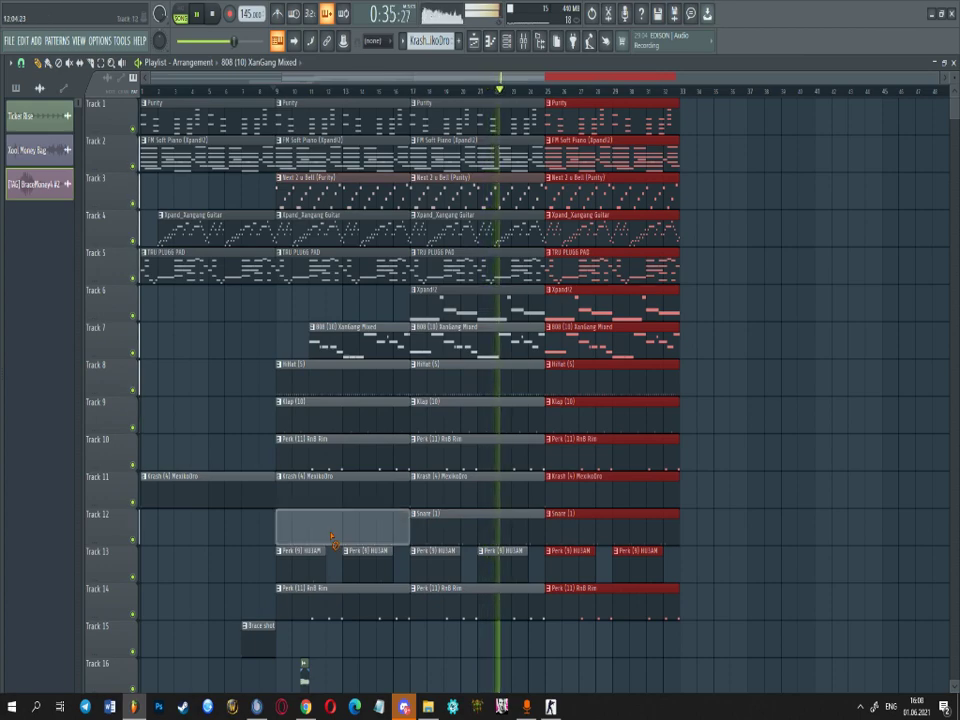